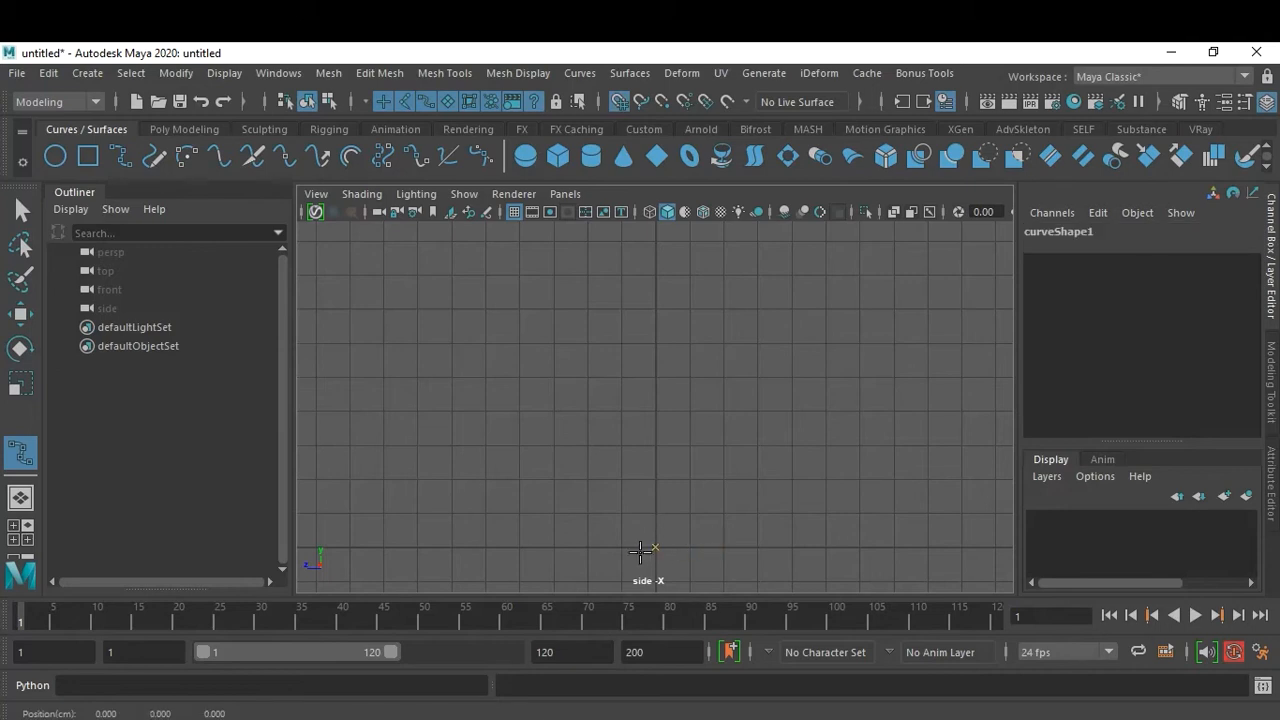
# Draw a straight vertical EP curve 9 units tall from the origin in the side view, select it, and return to the perspective view.
pyautogui.moveTo(643, 551)
pyautogui.mouseDown()
pyautogui.moveTo(676, 326)
pyautogui.moveTo(658, 243)
pyautogui.mouseUp()
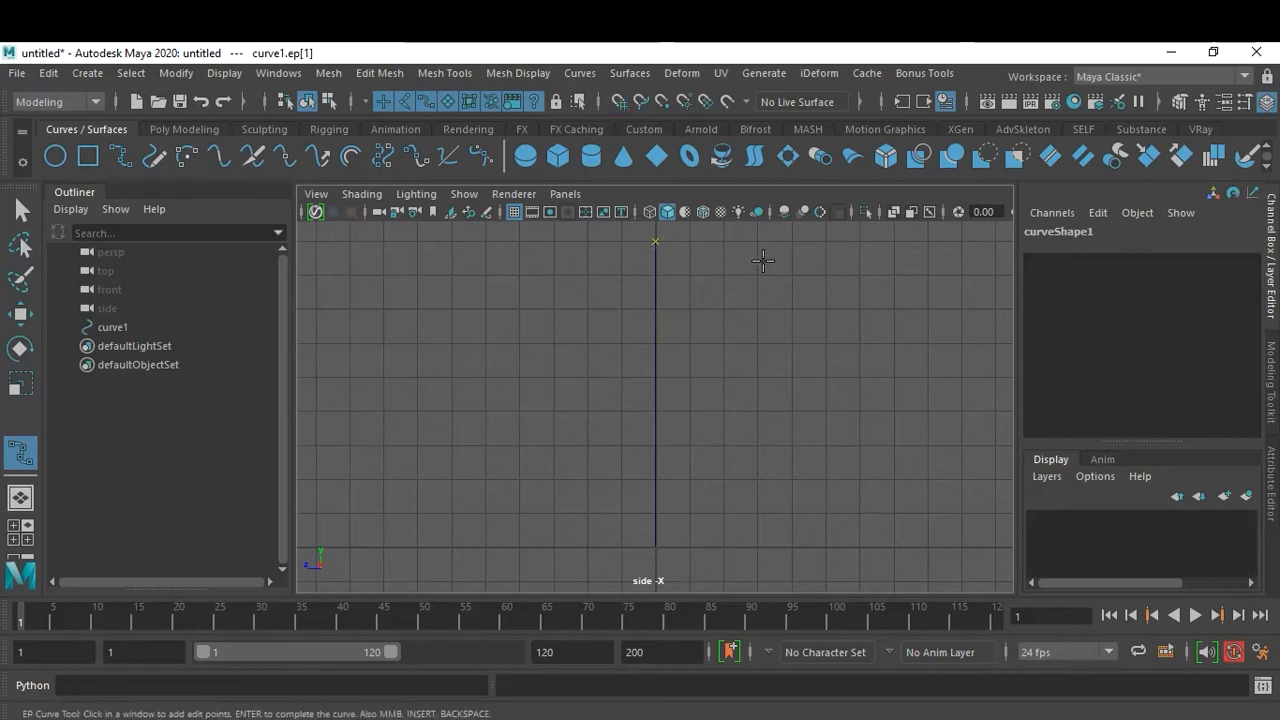
pyautogui.press('q')
pyautogui.click(755, 439)
pyautogui.moveTo(593, 377); pyautogui.dragTo(704, 420)
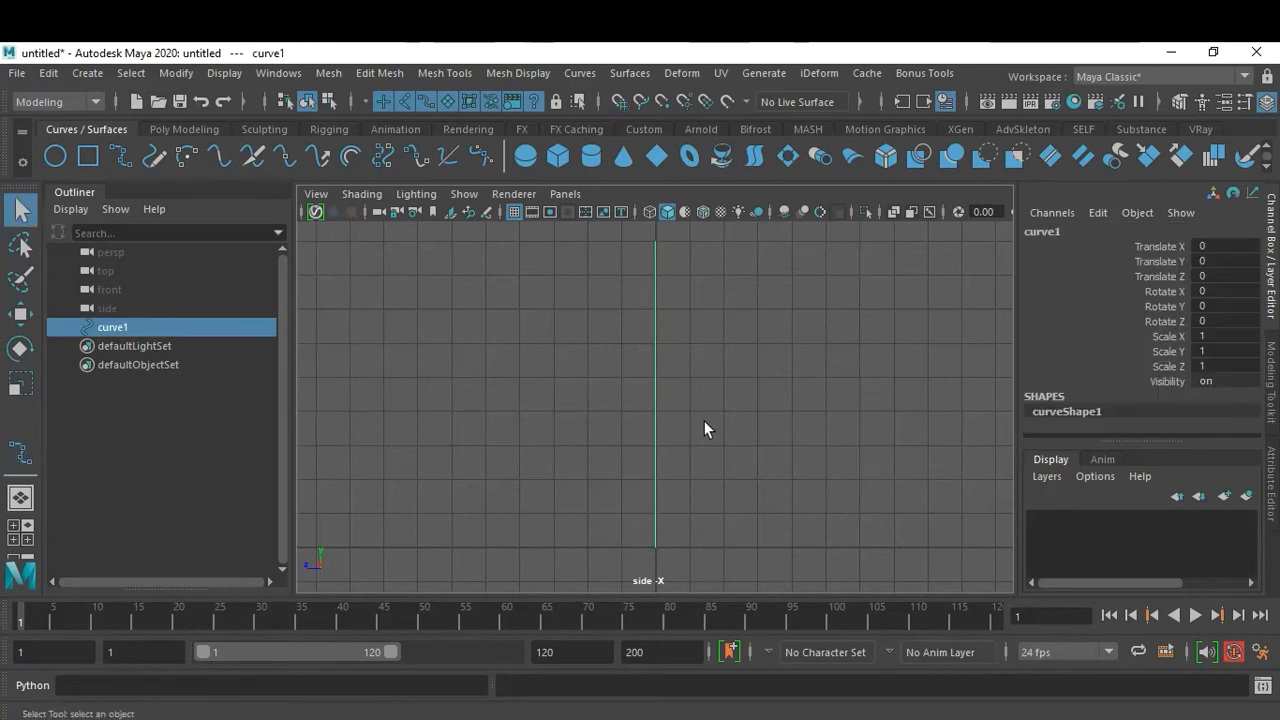
pyautogui.press('space')
pyautogui.press('space')
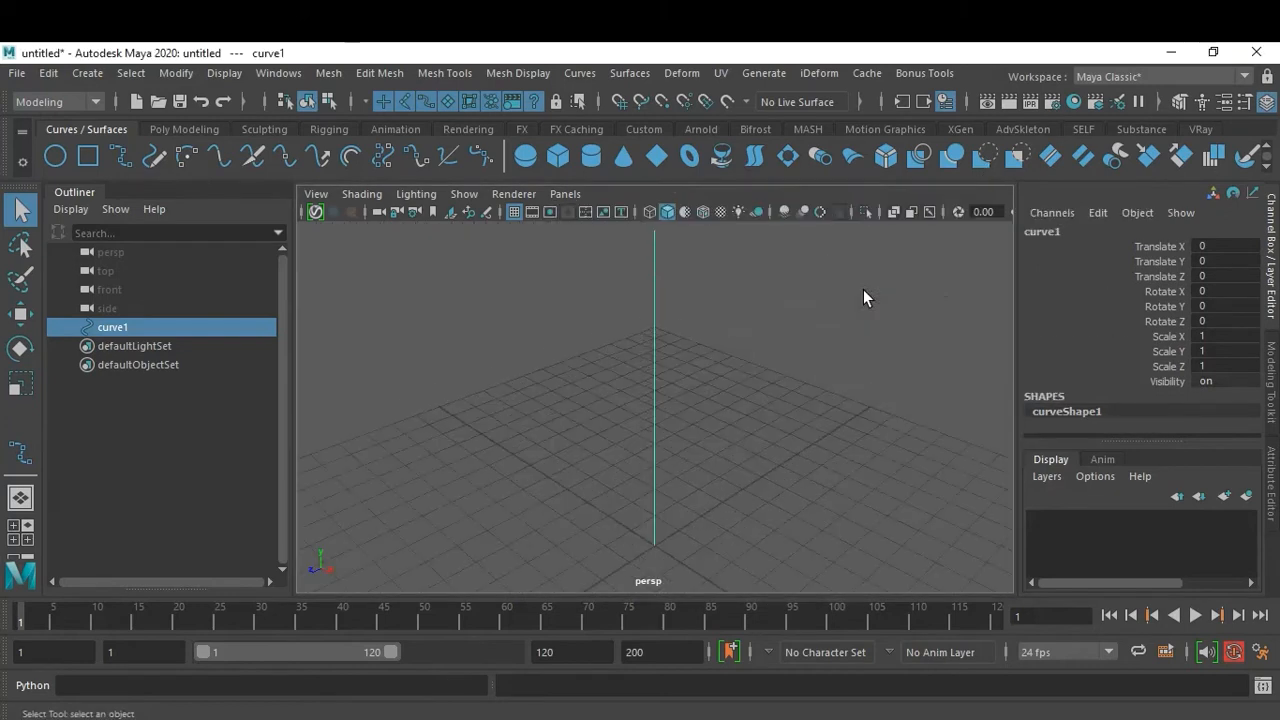
pyautogui.moveTo(697, 408)
pyautogui.keyDown('alt'); pyautogui.mouseDown()
pyautogui.moveTo(720, 374)
pyautogui.moveTo(697, 414)
pyautogui.mouseUp(); pyautogui.keyUp('alt')
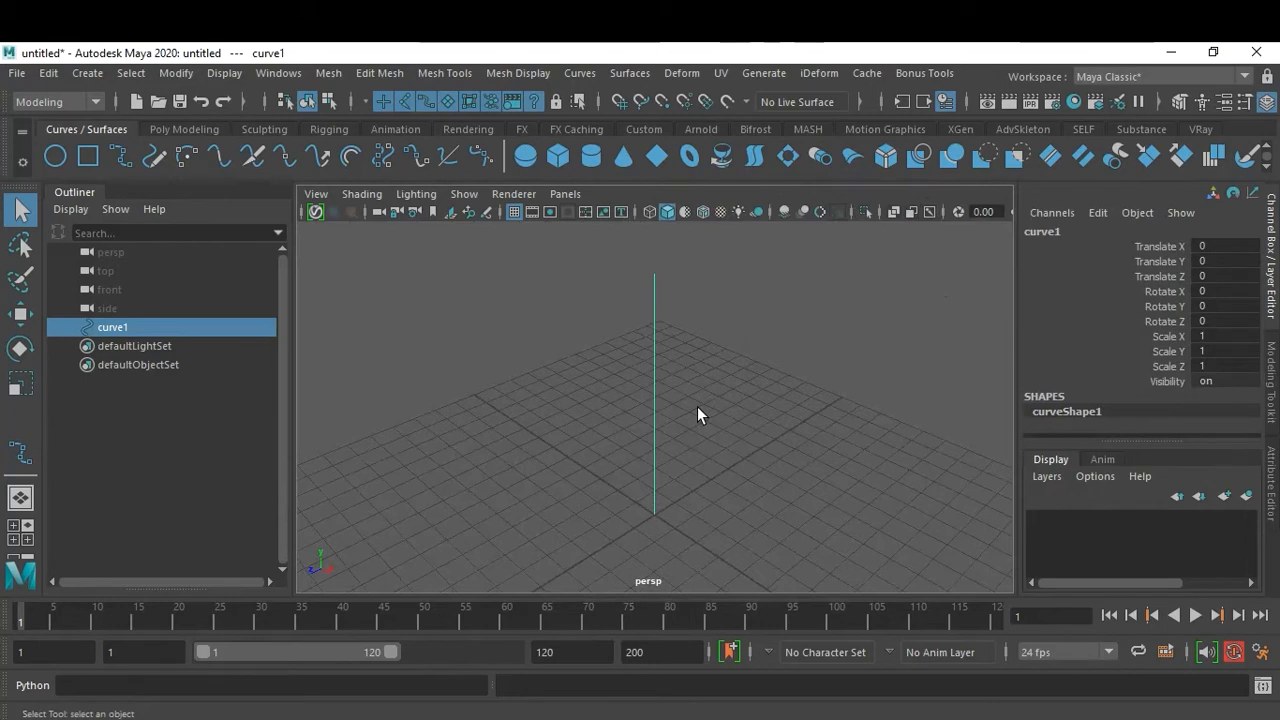
# Rebuild the selected curve with the reset default options and 5 spans.
pyautogui.click(86, 99)
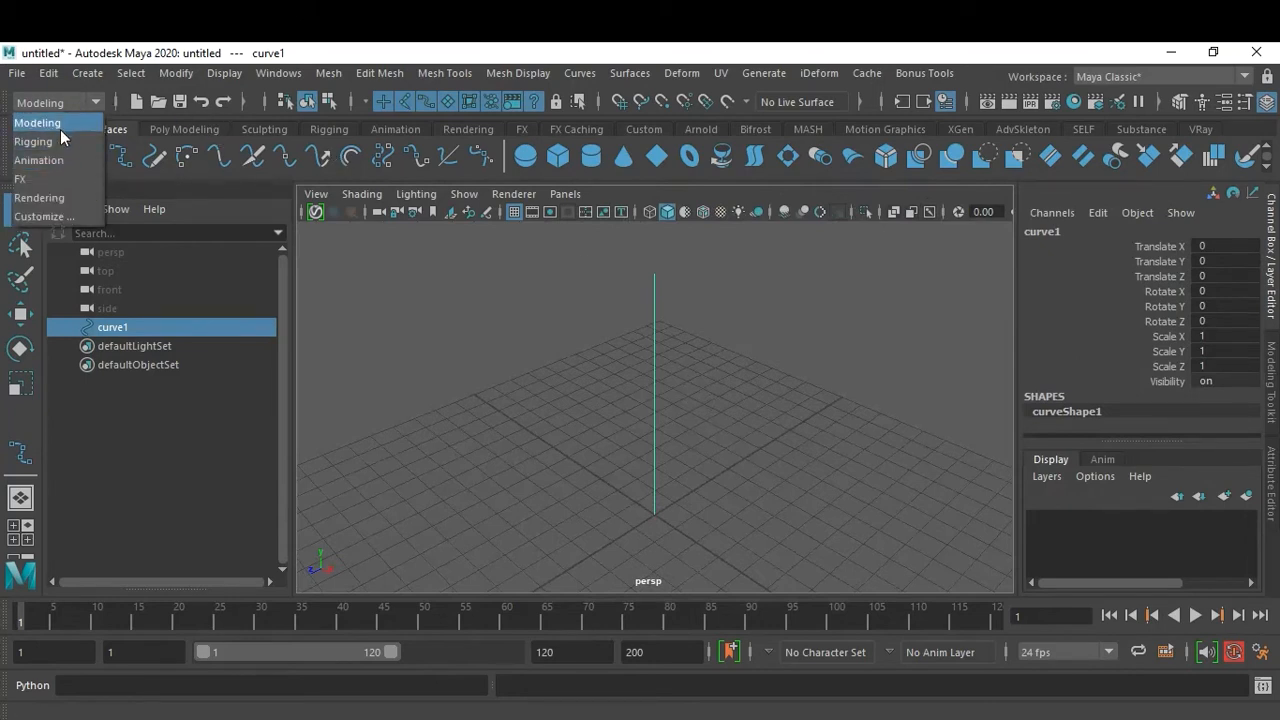
pyautogui.click(60, 129)
pyautogui.click(578, 73)
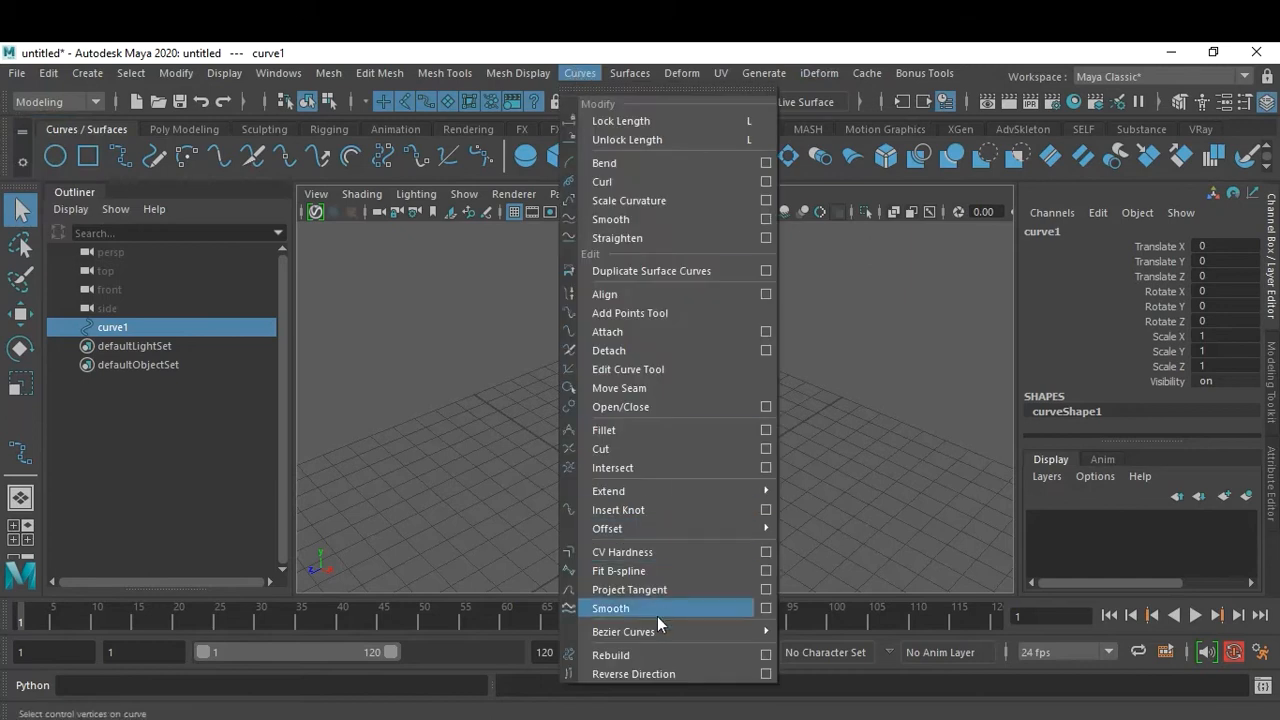
pyautogui.click(766, 656)
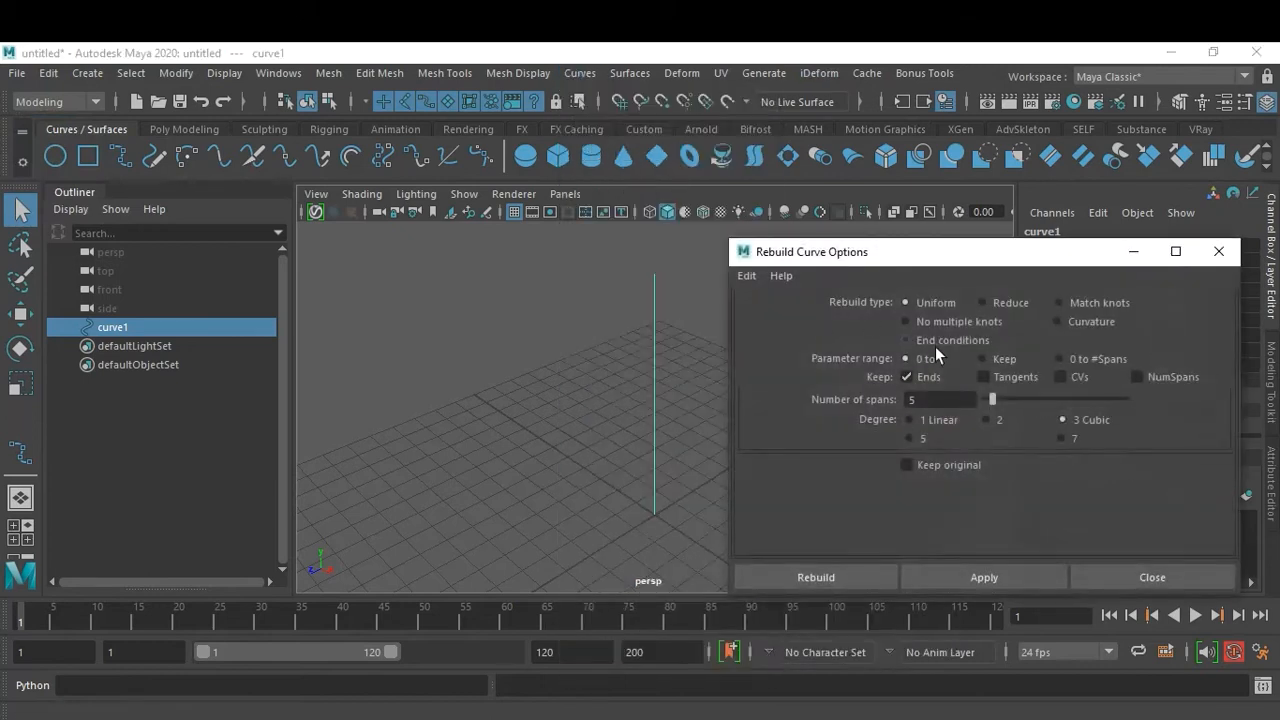
pyautogui.click(746, 276)
pyautogui.click(758, 307)
pyautogui.moveTo(977, 398); pyautogui.dragTo(887, 391)
pyautogui.click(883, 572)
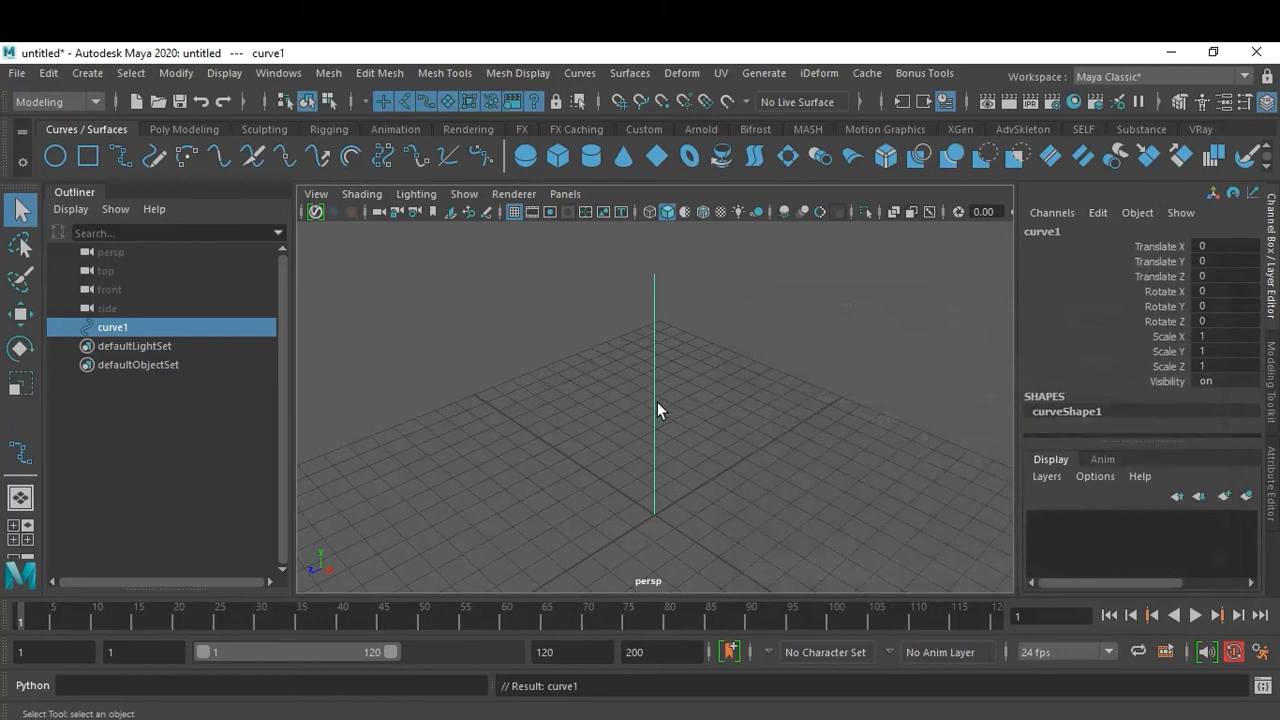
# Examine the rebuilt curve's control vertices in component mode, and return to object selection.
pyautogui.press('F8')
pyautogui.keyDown('alt'); pyautogui.moveTo(765, 442); pyautogui.dragTo(760, 487, button='middle'); pyautogui.keyUp('alt')
pyautogui.keyDown('alt'); pyautogui.moveTo(760, 487); pyautogui.dragTo(737, 437); pyautogui.keyUp('alt')
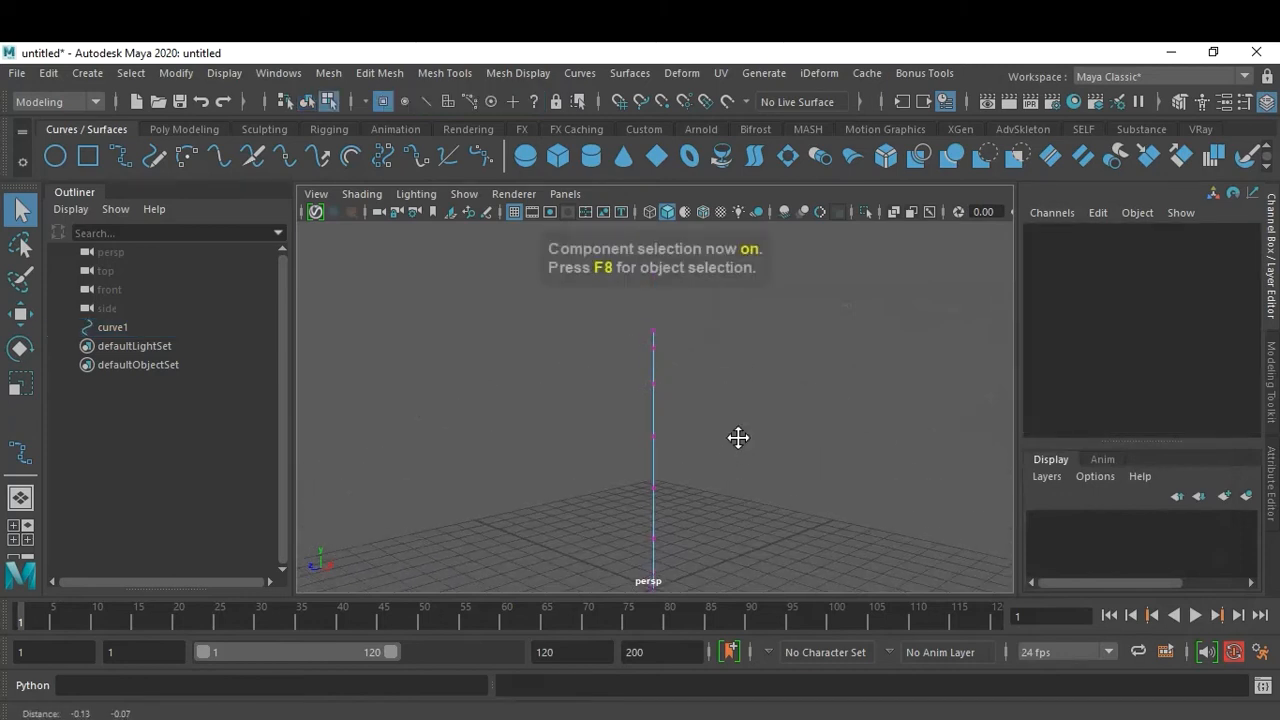
pyautogui.keyDown('alt'); pyautogui.moveTo(764, 426); pyautogui.dragTo(783, 366, button='middle'); pyautogui.keyUp('alt')
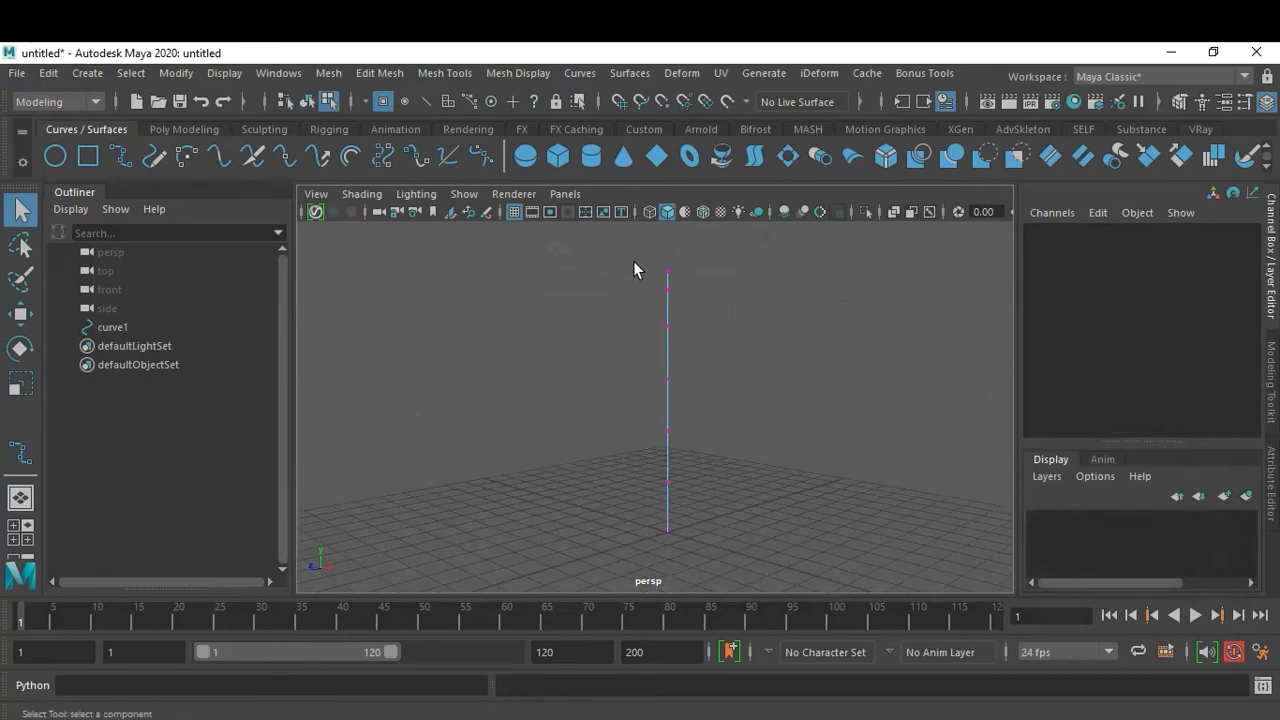
pyautogui.moveTo(634, 263); pyautogui.dragTo(728, 552)
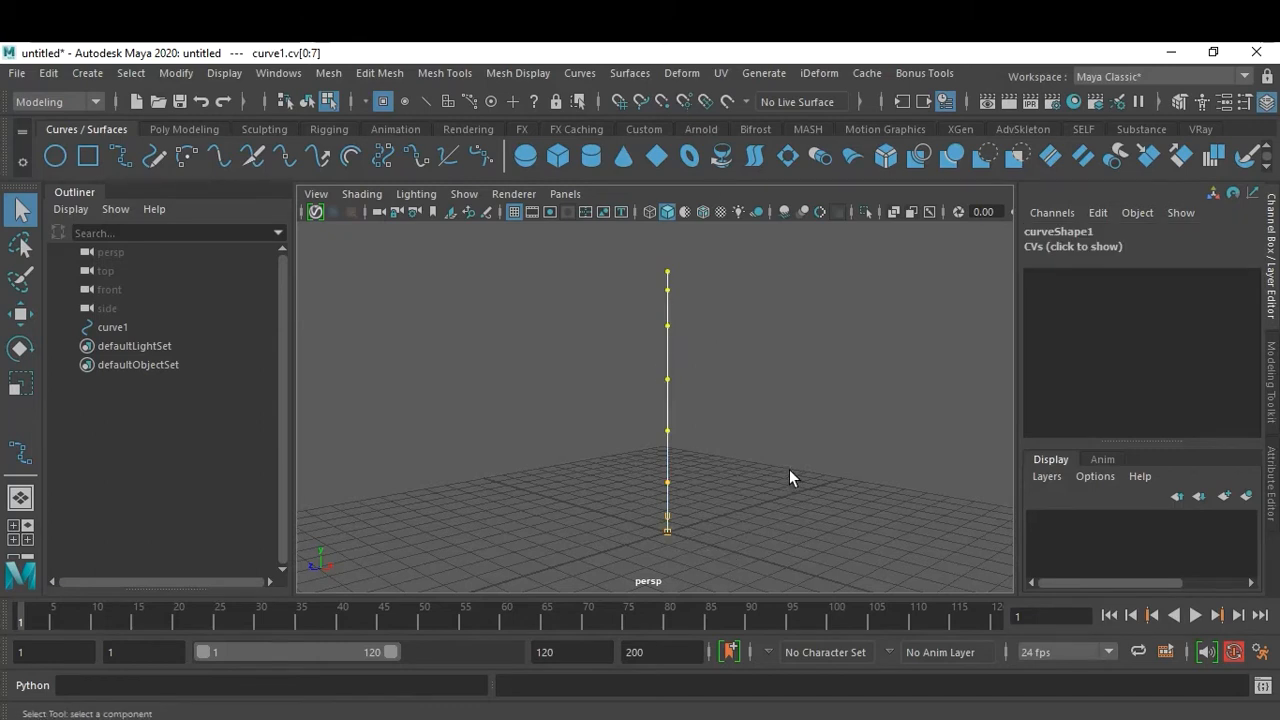
pyautogui.click(753, 410)
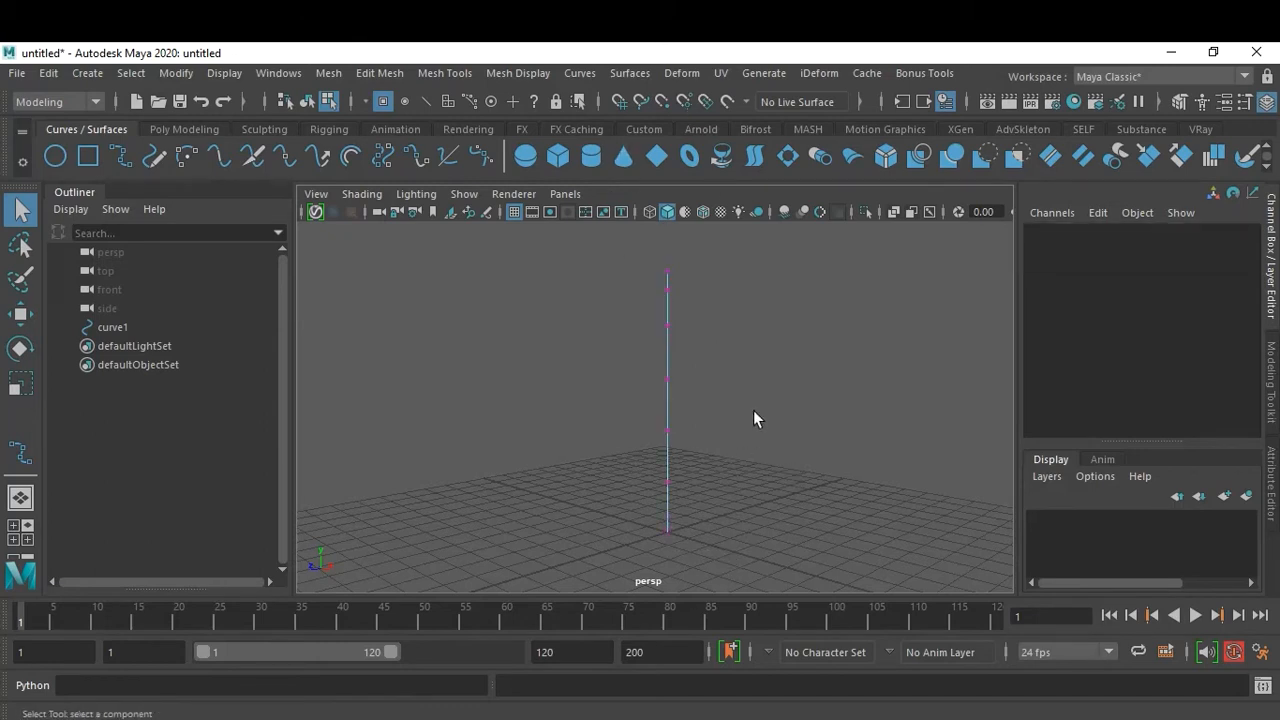
pyautogui.press('F8')
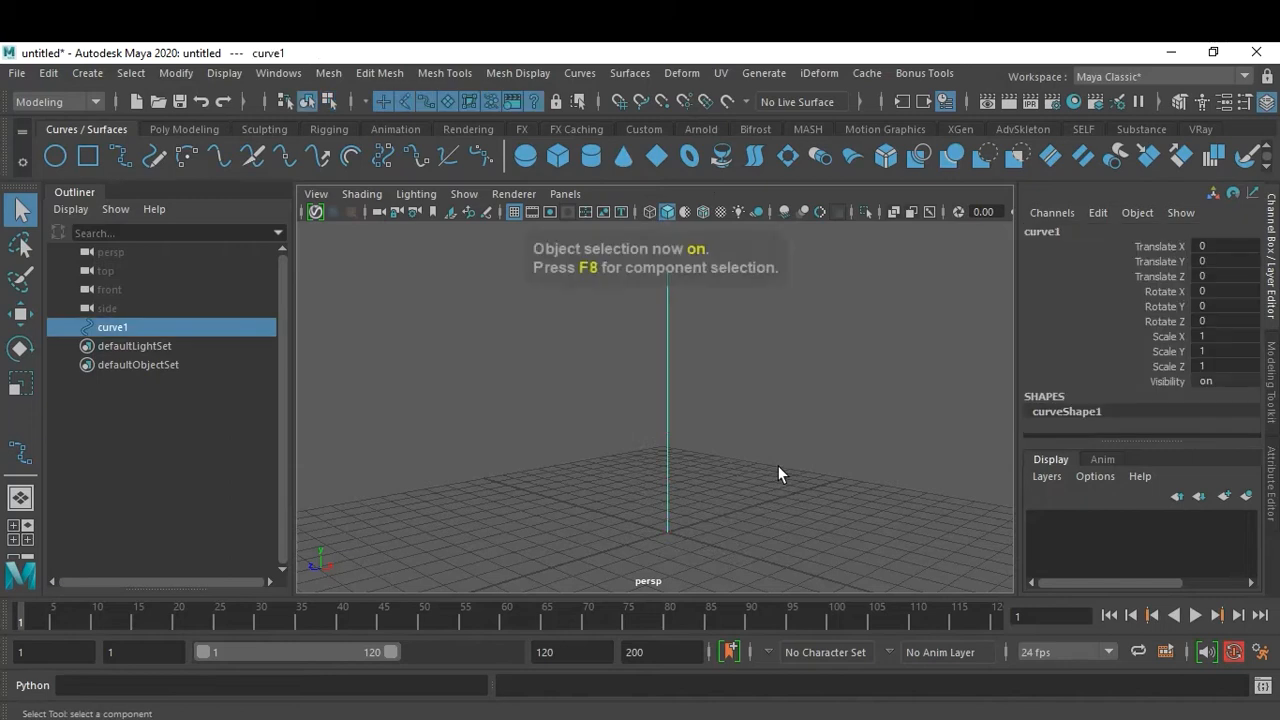
pyautogui.click(780, 452)
pyautogui.keyDown('alt'); pyautogui.moveTo(763, 431); pyautogui.dragTo(759, 459, button='middle'); pyautogui.keyUp('alt')
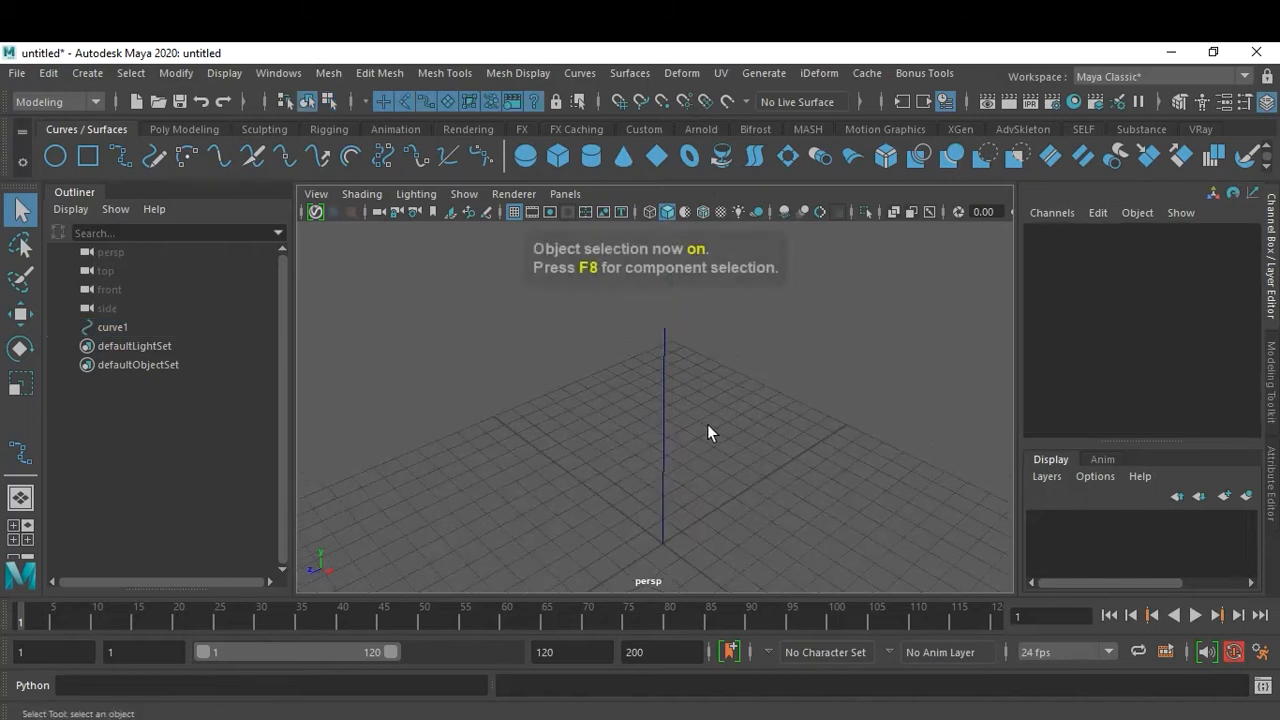
# Enable the CV component display (Disp CV) in the curve shape's attributes.
pyautogui.click(663, 405)
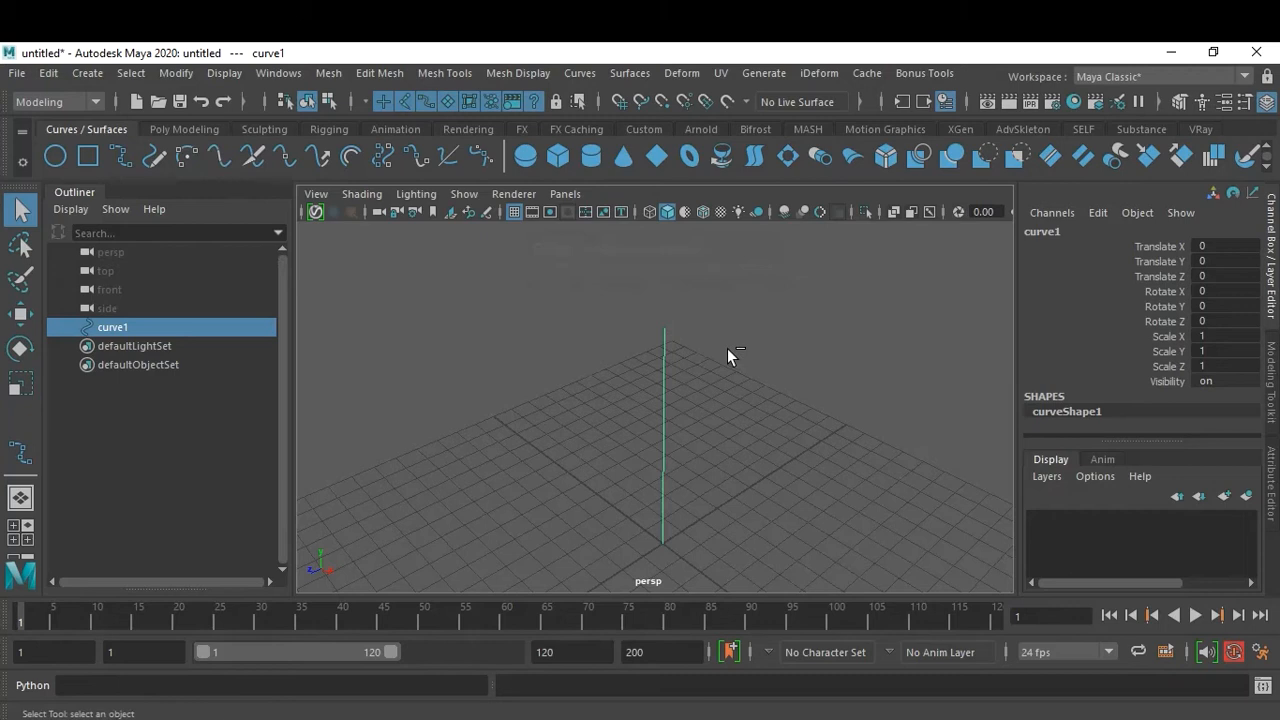
pyautogui.hotkey('ctrl', 'a')
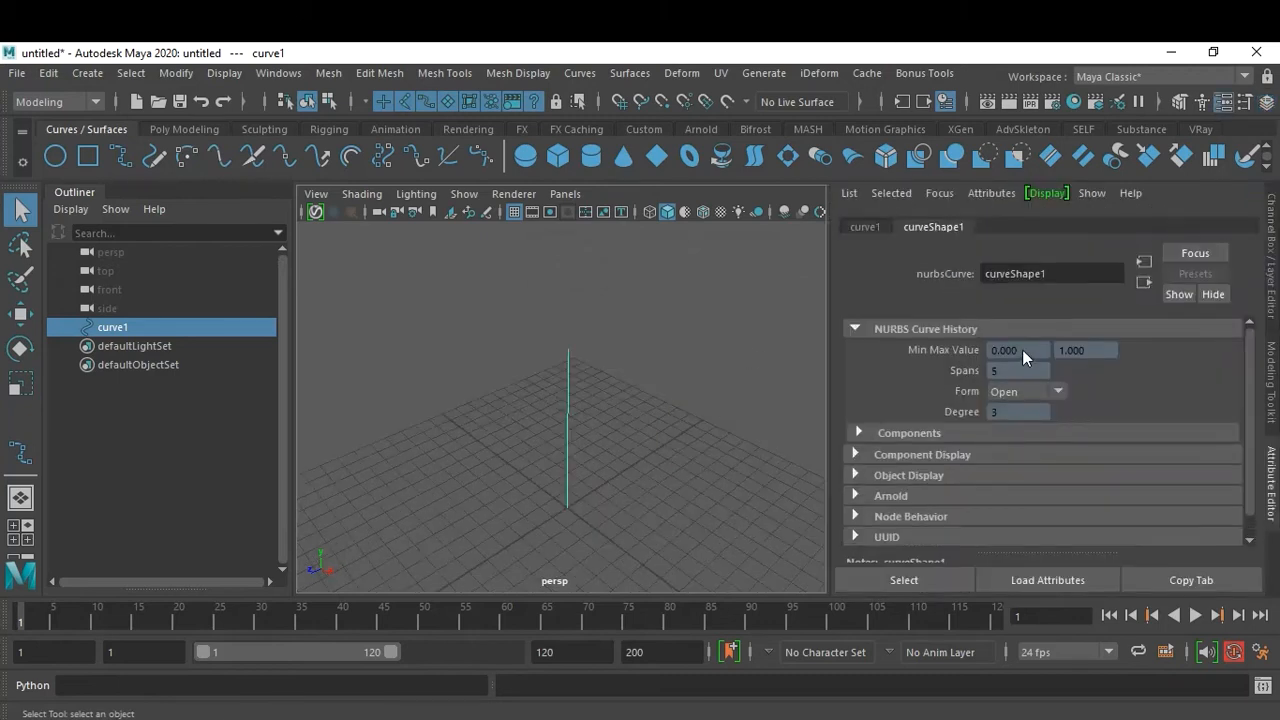
pyautogui.scroll(-1, 990, 448)
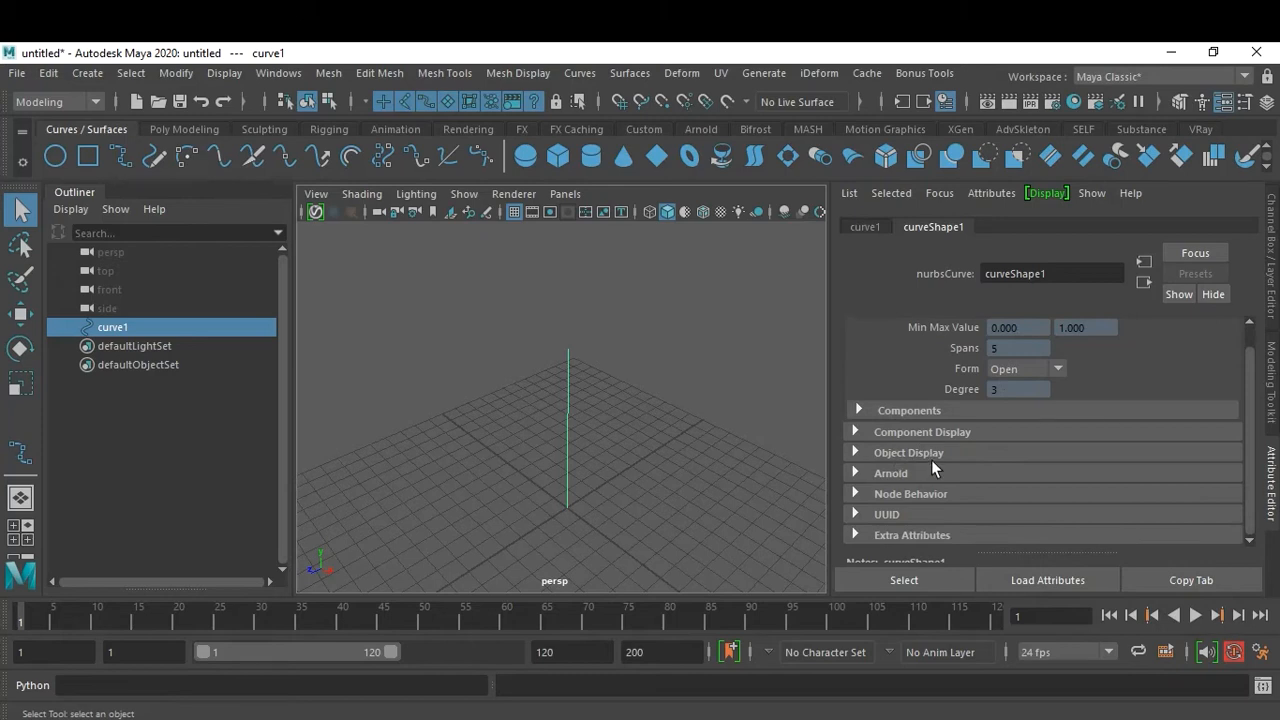
pyautogui.click(916, 433)
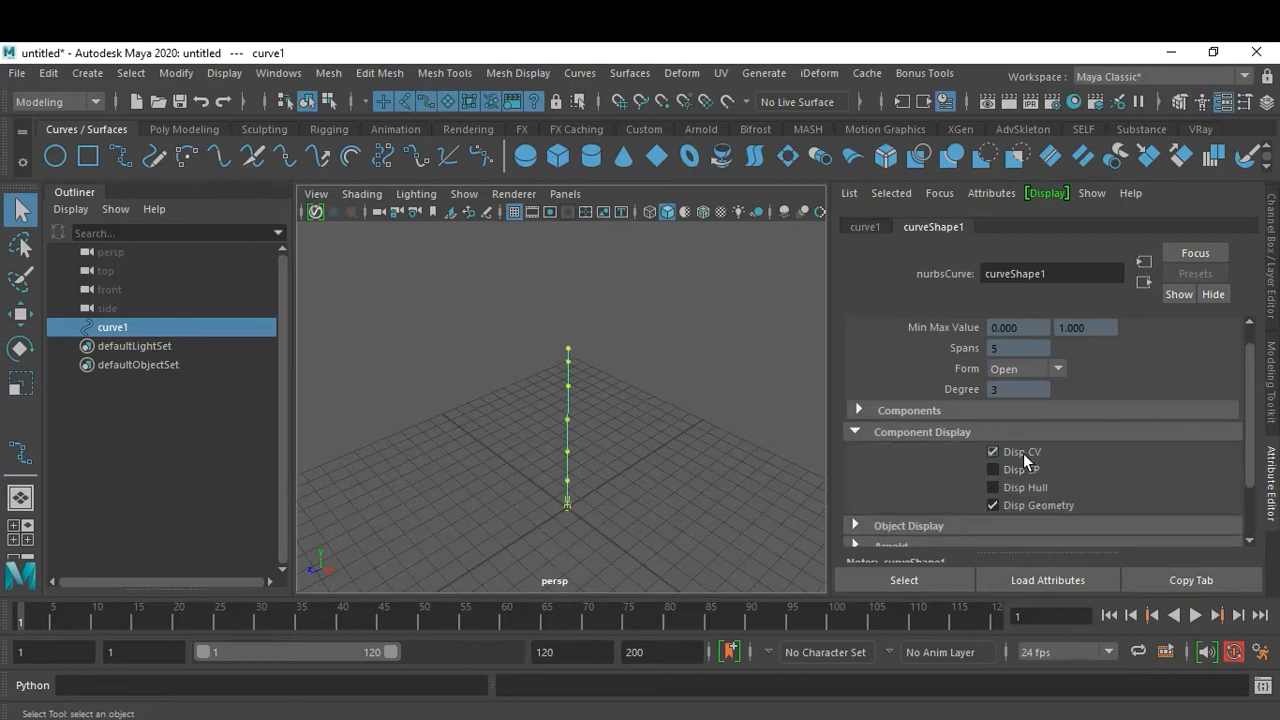
# Examine the displayed control vertices at both ends of the curve to identify its start and direction.
pyautogui.click(659, 484)
pyautogui.keyDown('alt'); pyautogui.moveTo(644, 467); pyautogui.dragTo(687, 483, button='right'); pyautogui.keyUp('alt')
pyautogui.keyDown('alt'); pyautogui.moveTo(687, 483); pyautogui.dragTo(666, 366); pyautogui.keyUp('alt')
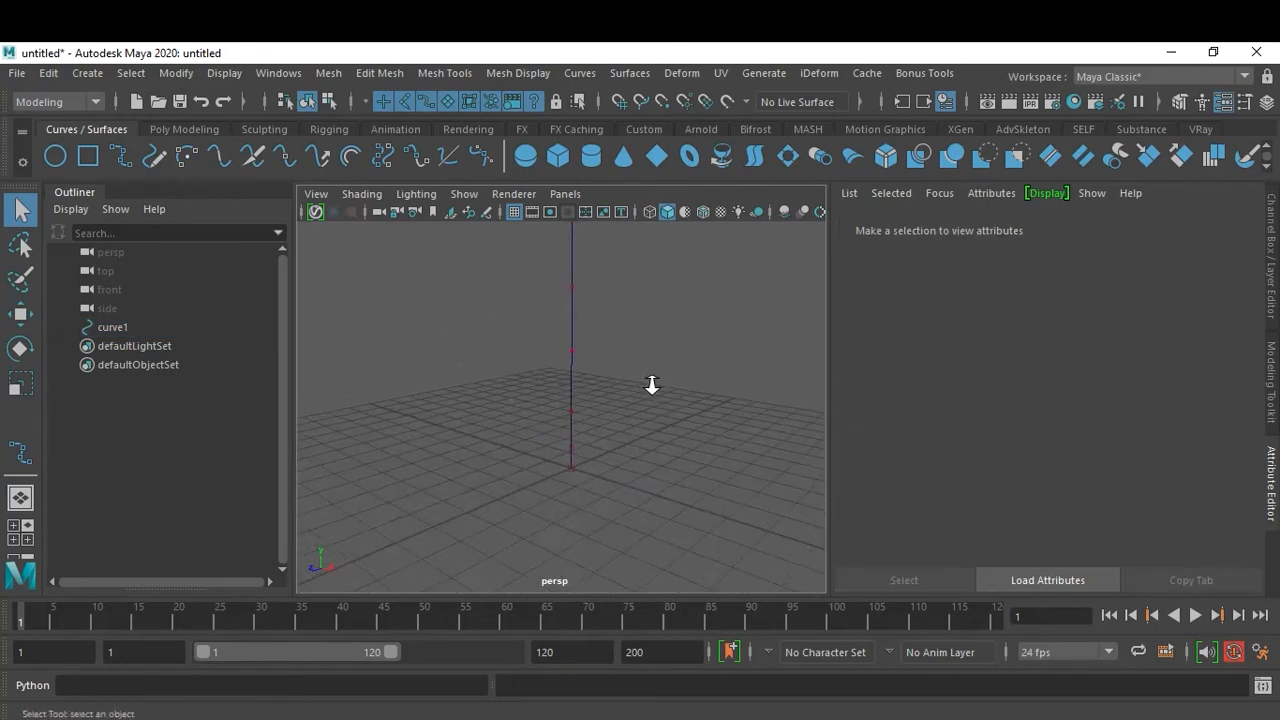
pyautogui.keyDown('alt'); pyautogui.moveTo(655, 424); pyautogui.dragTo(656, 458, button='middle'); pyautogui.keyUp('alt')
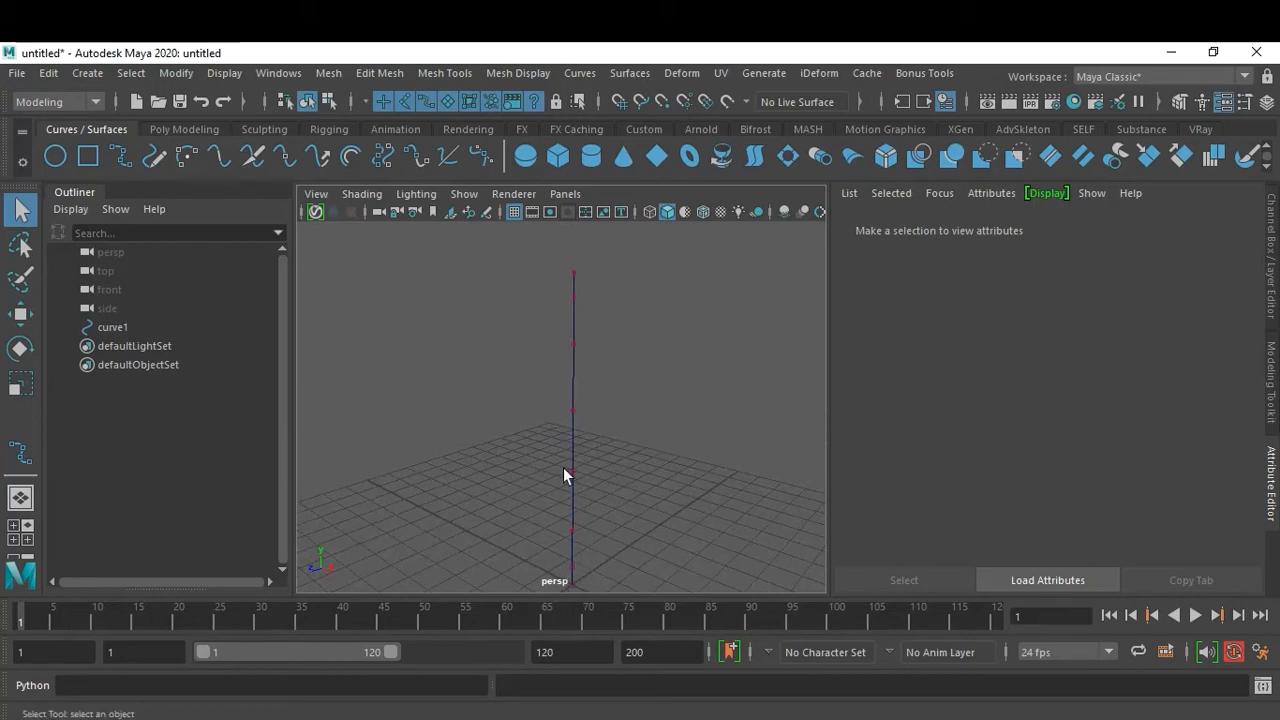
pyautogui.keyDown('alt'); pyautogui.moveTo(645, 325); pyautogui.dragTo(649, 440); pyautogui.keyUp('alt')
pyautogui.moveTo(650, 441)
pyautogui.keyDown('alt'); pyautogui.mouseDown(button='middle')
pyautogui.moveTo(640, 471)
pyautogui.moveTo(649, 457)
pyautogui.mouseUp(button='middle'); pyautogui.keyUp('alt')
pyautogui.scroll(-4, 640, 471)
pyautogui.keyDown('alt'); pyautogui.moveTo(645, 455); pyautogui.dragTo(624, 507, button='right'); pyautogui.keyUp('alt')
pyautogui.keyDown('alt'); pyautogui.moveTo(625, 507); pyautogui.dragTo(620, 477, button='middle'); pyautogui.keyUp('alt')
pyautogui.keyDown('alt'); pyautogui.moveTo(622, 480); pyautogui.dragTo(583, 491); pyautogui.keyUp('alt')
pyautogui.keyDown('alt'); pyautogui.moveTo(583, 491); pyautogui.dragTo(612, 499, button='right'); pyautogui.keyUp('alt')
pyautogui.keyDown('alt'); pyautogui.moveTo(602, 508); pyautogui.dragTo(556, 448, button='middle'); pyautogui.keyUp('alt')
pyautogui.scroll(3, 556, 448)
pyautogui.keyDown('alt'); pyautogui.moveTo(502, 439); pyautogui.dragTo(717, 480, button='right'); pyautogui.keyUp('alt')
pyautogui.keyDown('alt'); pyautogui.moveTo(680, 428); pyautogui.dragTo(674, 349, button='middle'); pyautogui.keyUp('alt')
pyautogui.keyDown('alt'); pyautogui.moveTo(674, 349); pyautogui.dragTo(729, 475, button='right'); pyautogui.keyUp('alt')
pyautogui.keyDown('alt'); pyautogui.moveTo(729, 475); pyautogui.dragTo(660, 328, button='middle'); pyautogui.keyUp('alt')
pyautogui.keyDown('alt'); pyautogui.moveTo(560, 356); pyautogui.dragTo(559, 398, button='right'); pyautogui.keyUp('alt')
# Select the curve and reverse its direction so that it starts at the upper end.
pyautogui.moveTo(570, 387); pyautogui.dragTo(568, 385)
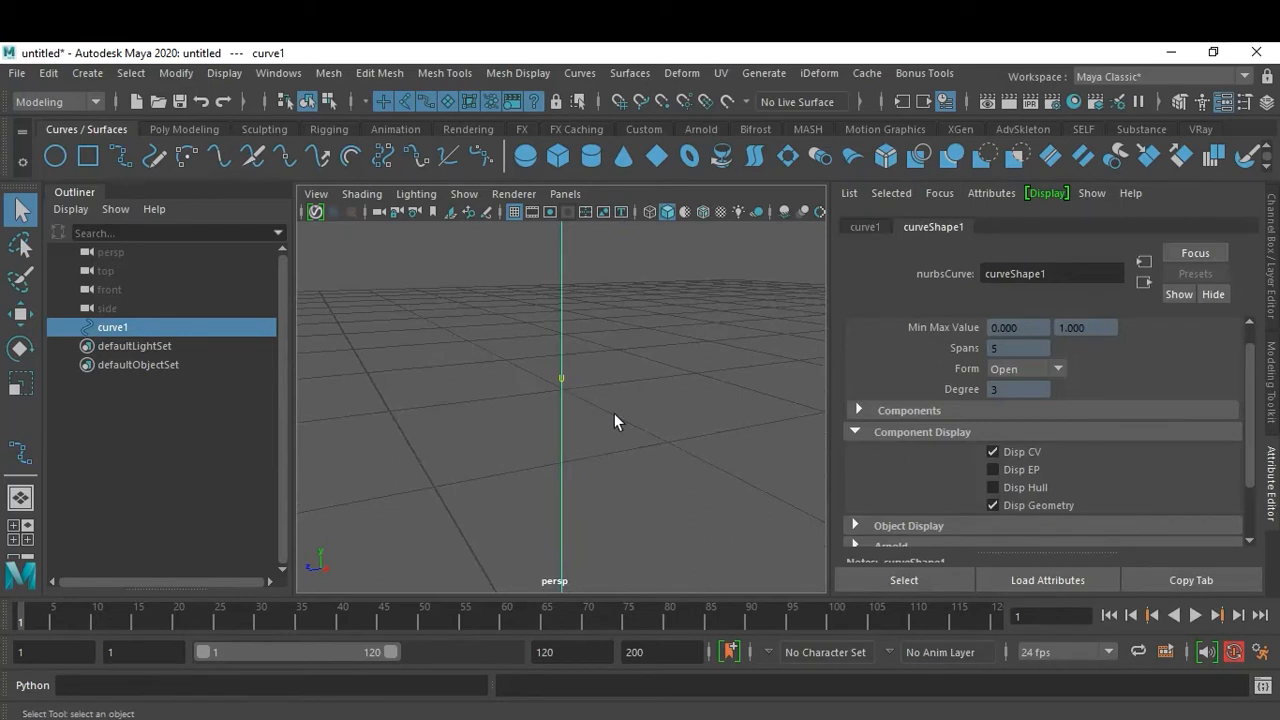
pyautogui.scroll(-2, 614, 420)
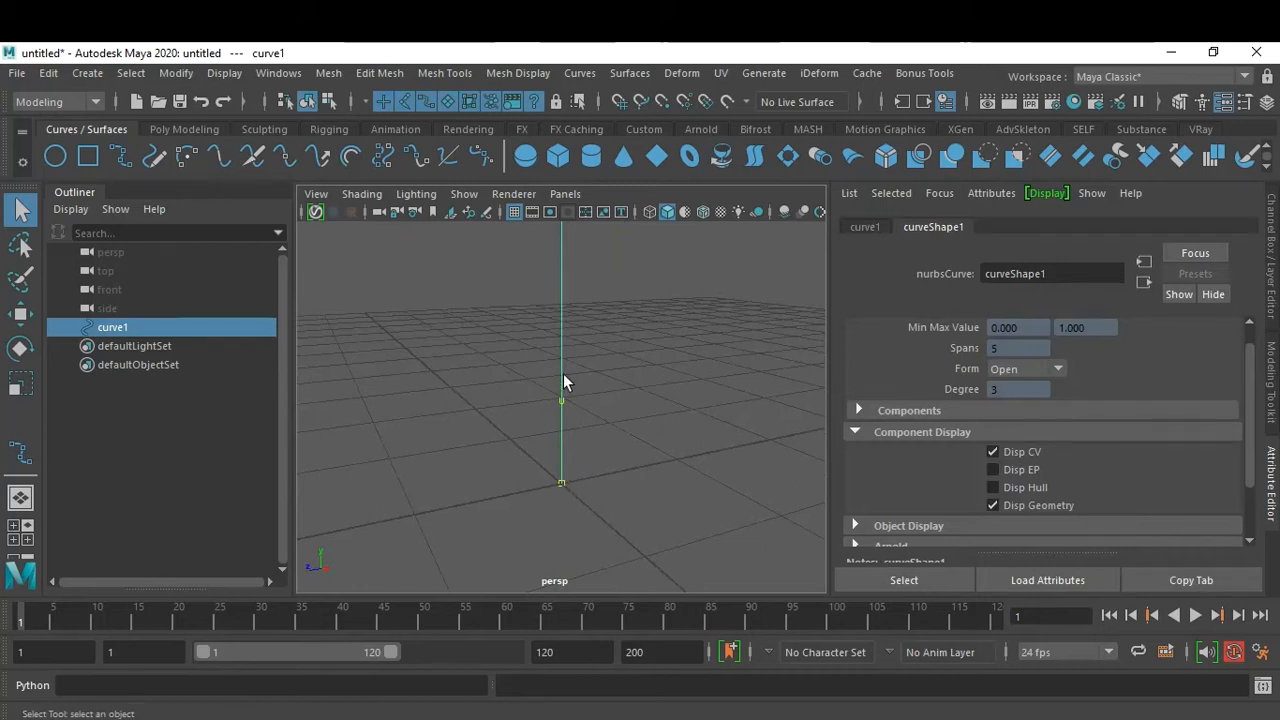
pyautogui.scroll(-1, 627, 425)
pyautogui.scroll(-2, 627, 425)
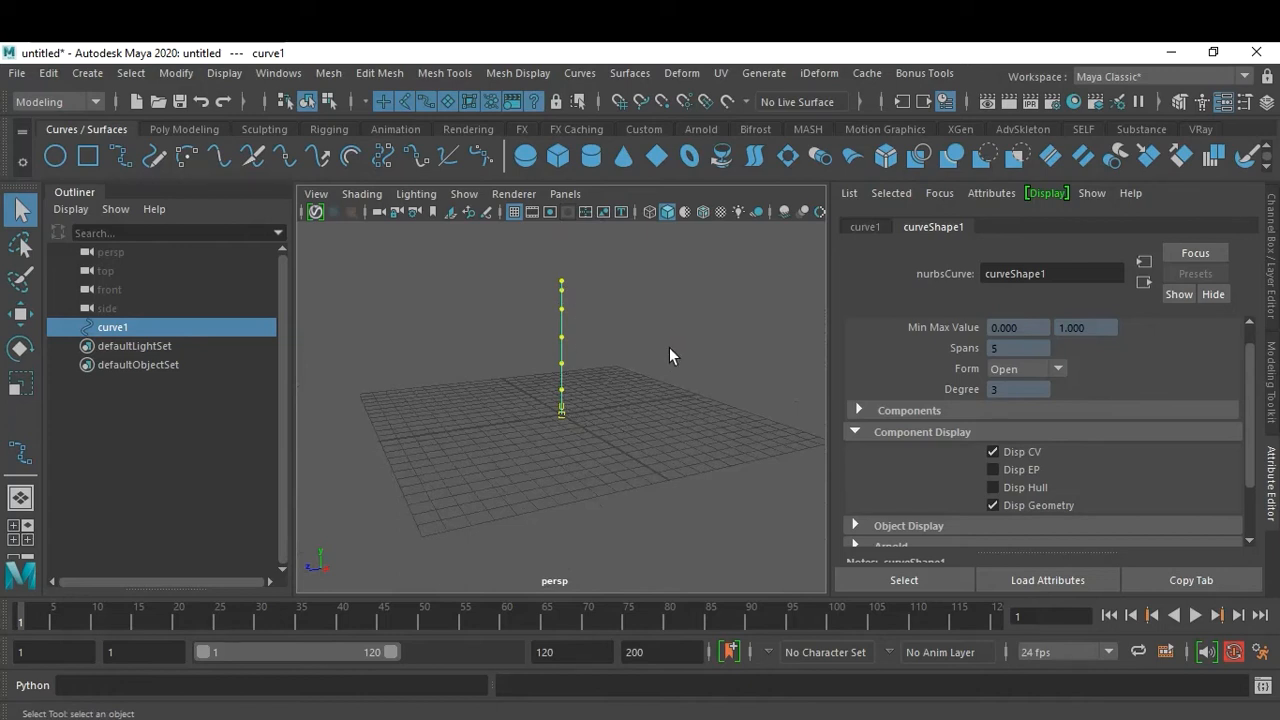
pyautogui.scroll(3, 616, 395)
pyautogui.scroll(2, 617, 397)
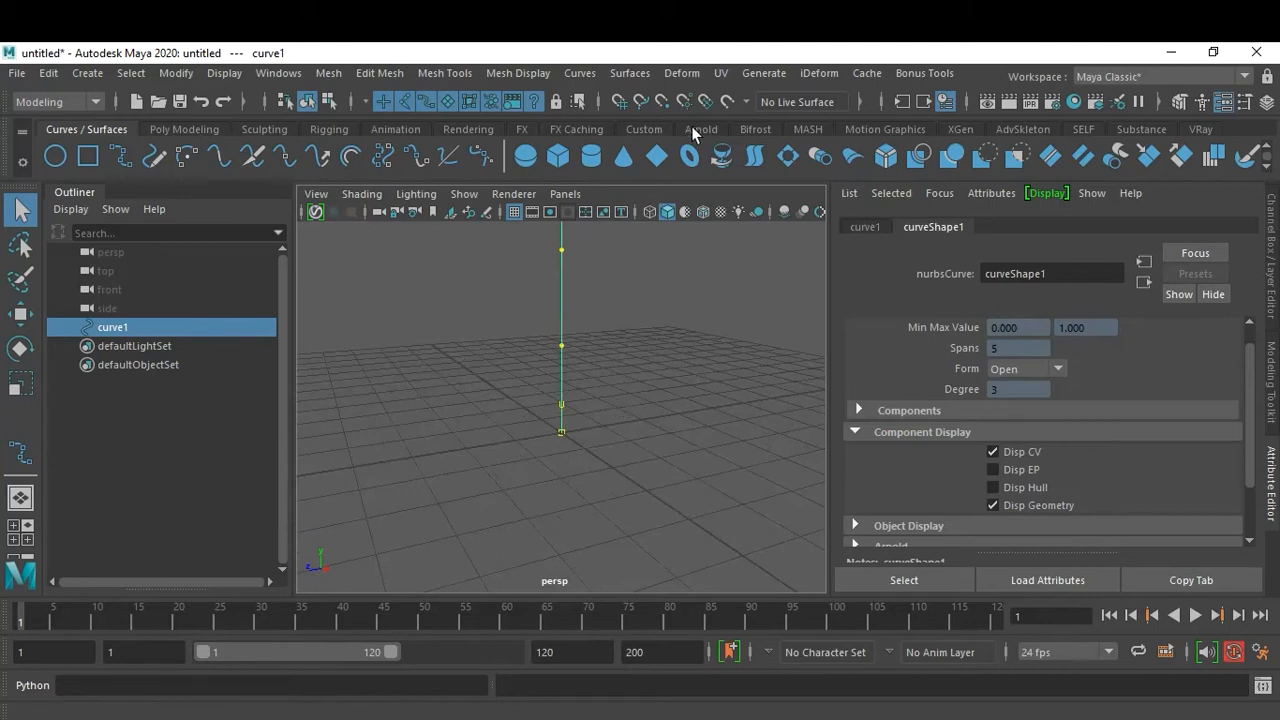
pyautogui.click(581, 74)
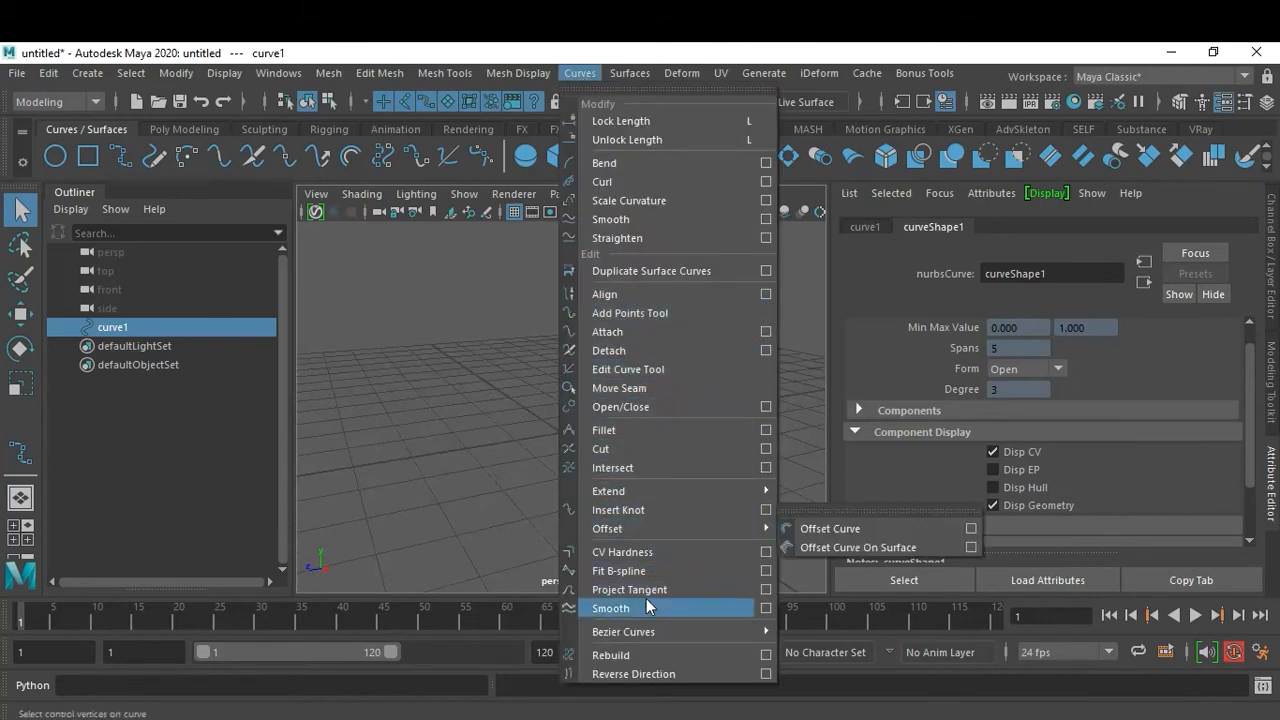
pyautogui.moveTo(657, 524)
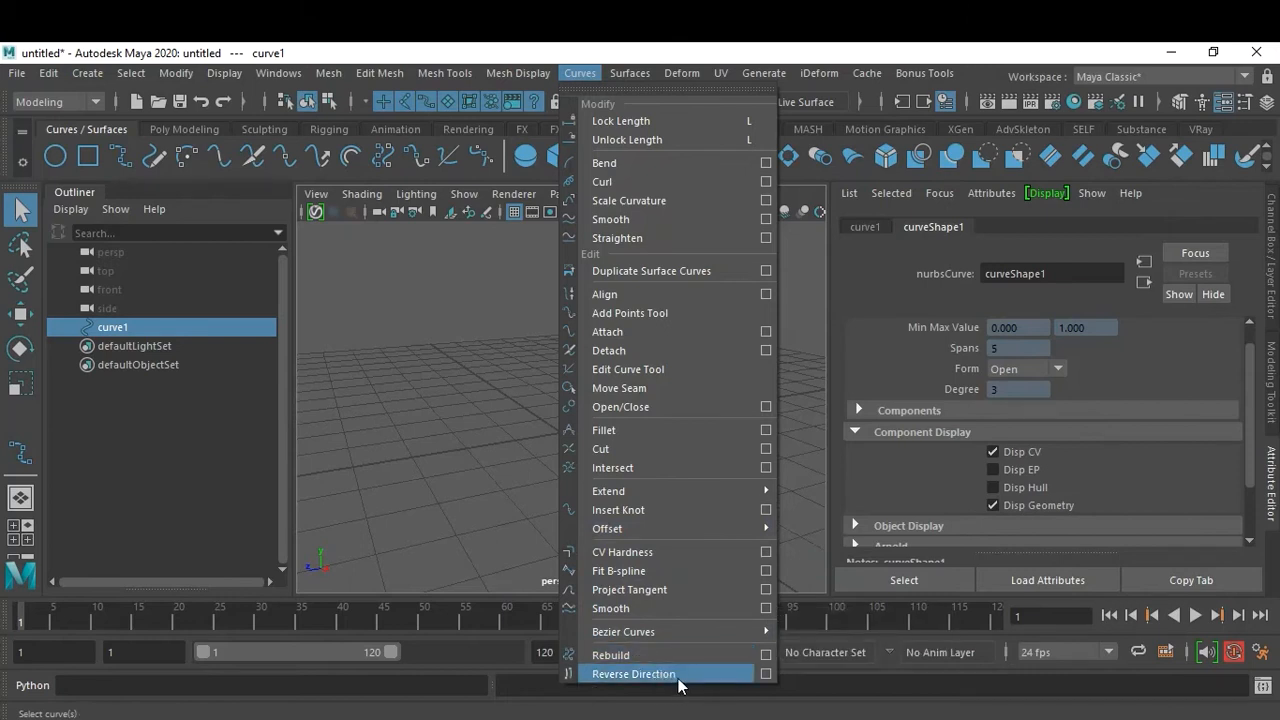
pyautogui.click(687, 673)
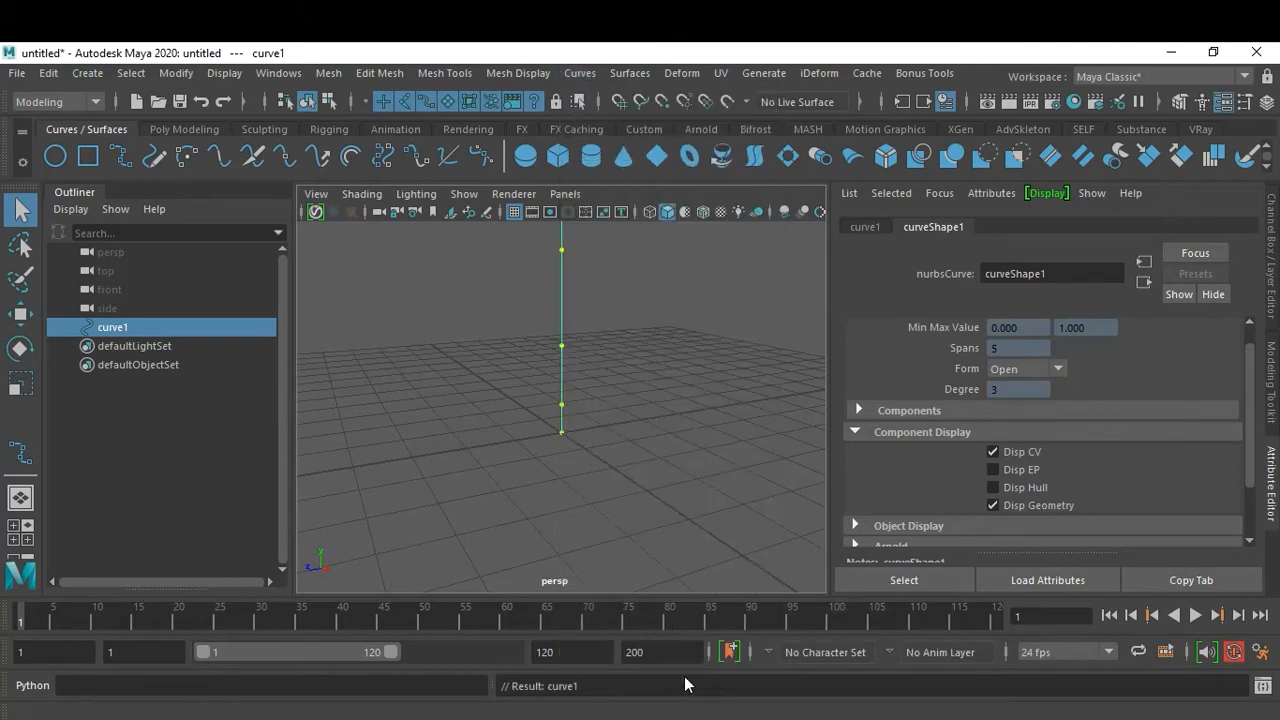
pyautogui.keyDown('alt'); pyautogui.moveTo(621, 357); pyautogui.dragTo(610, 512, button='middle'); pyautogui.keyUp('alt')
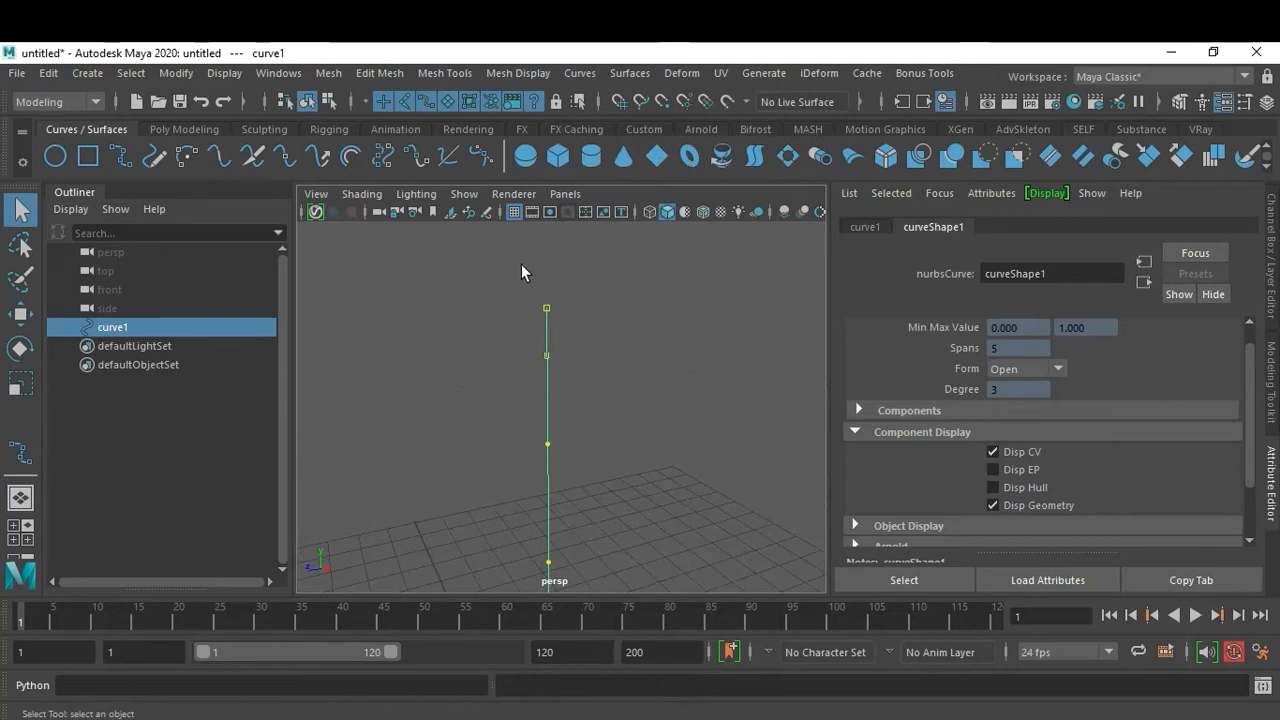
# Create a single joint snapped to the curve's topmost control vertex.
pyautogui.click(327, 130)
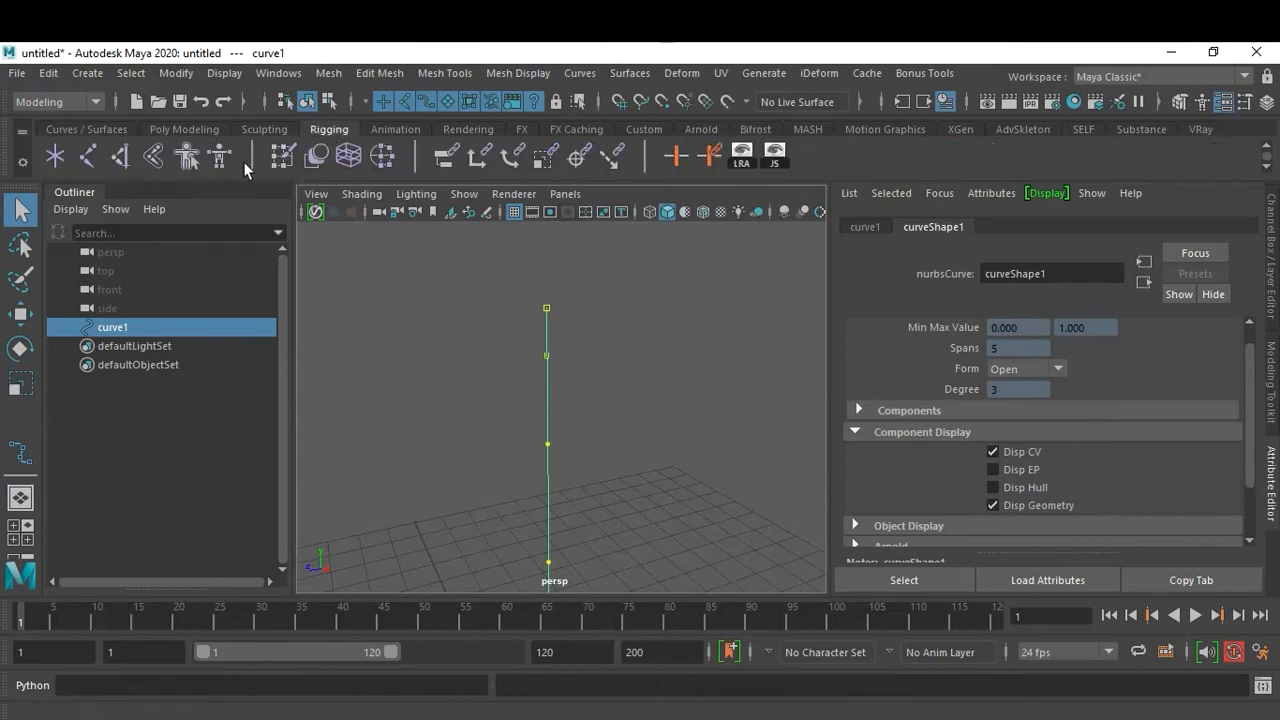
pyautogui.click(89, 156)
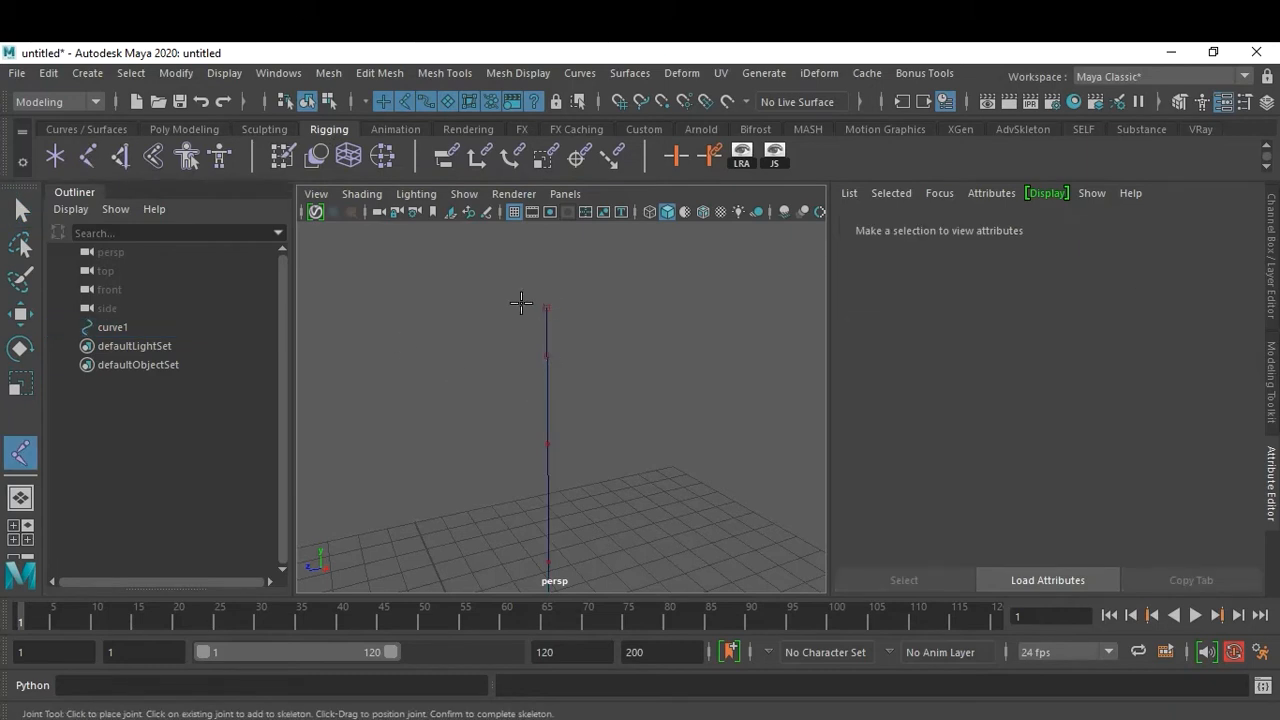
pyautogui.press('v')
pyautogui.click(550, 310)
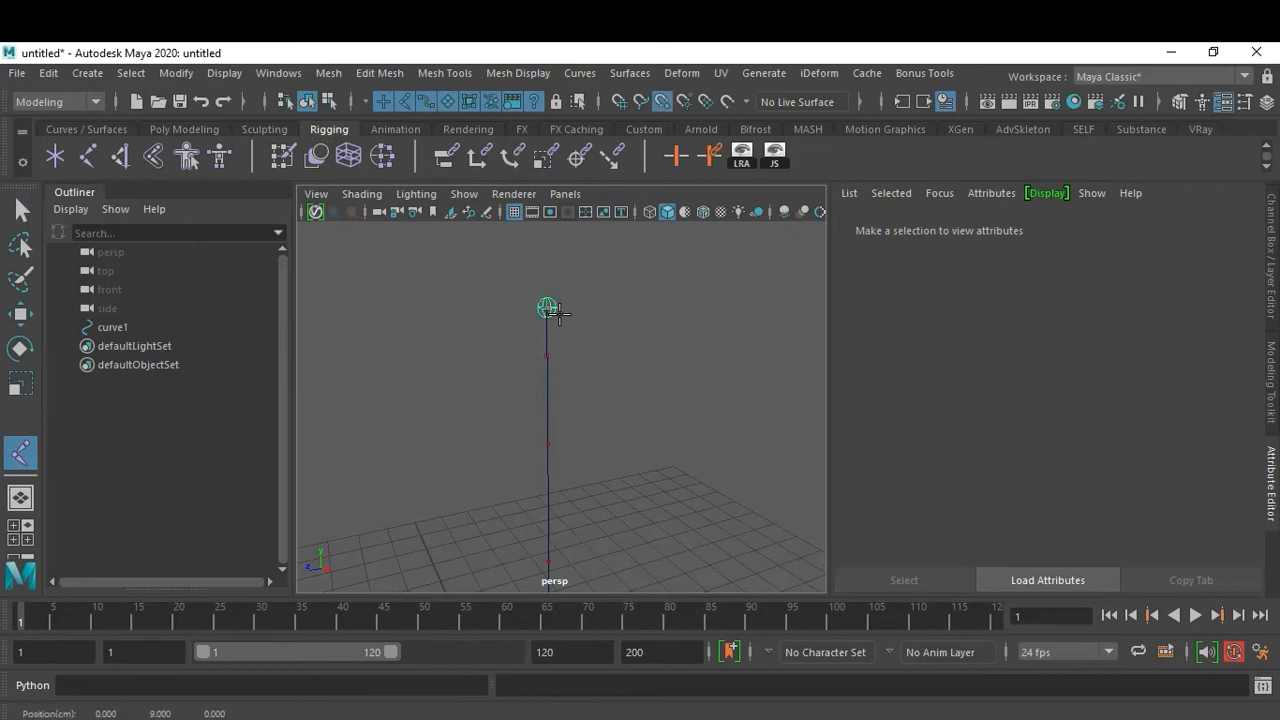
pyautogui.press('Return')
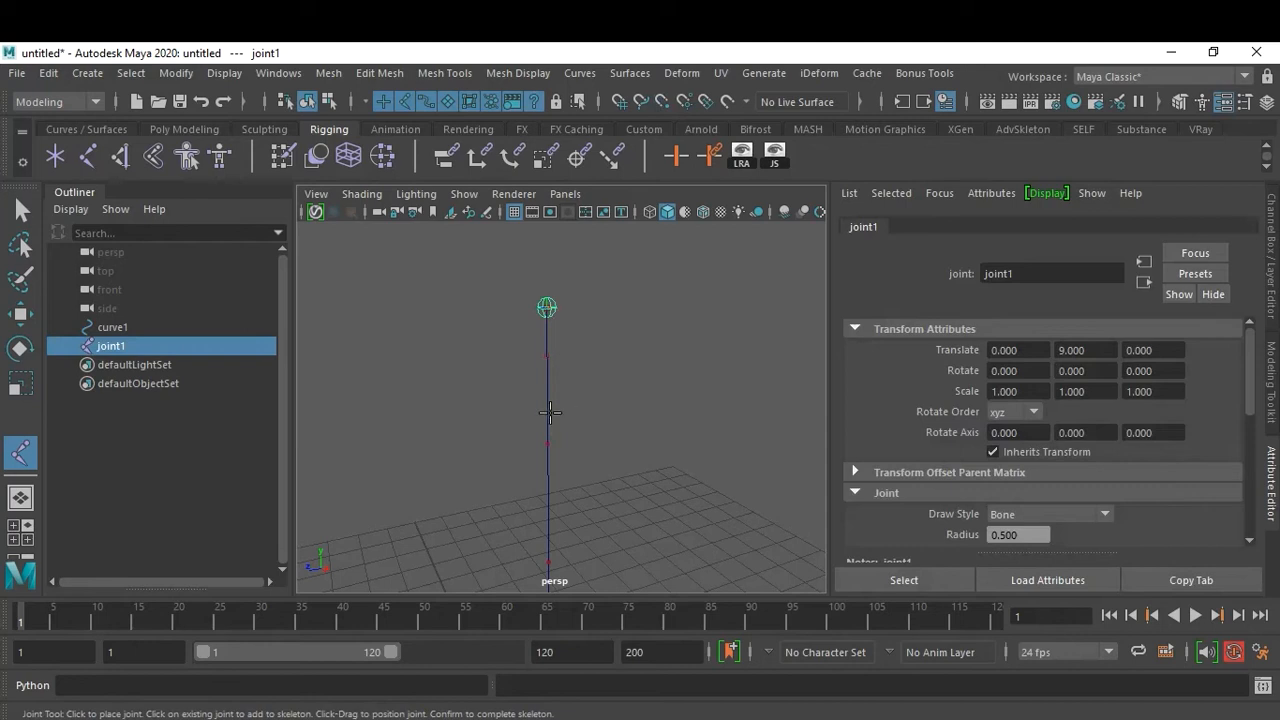
# Add a second joint snapped to the curve's third control vertex from the upper end and expand joint1's hierarchy.
pyautogui.press('c')
pyautogui.click(540, 440)
pyautogui.keyDown('alt'); pyautogui.moveTo(628, 477); pyautogui.dragTo(650, 396); pyautogui.keyUp('alt')
pyautogui.keyDown('alt'); pyautogui.moveTo(650, 396); pyautogui.dragTo(595, 400, button='right'); pyautogui.keyUp('alt')
pyautogui.press('v')
pyautogui.press('Insert')
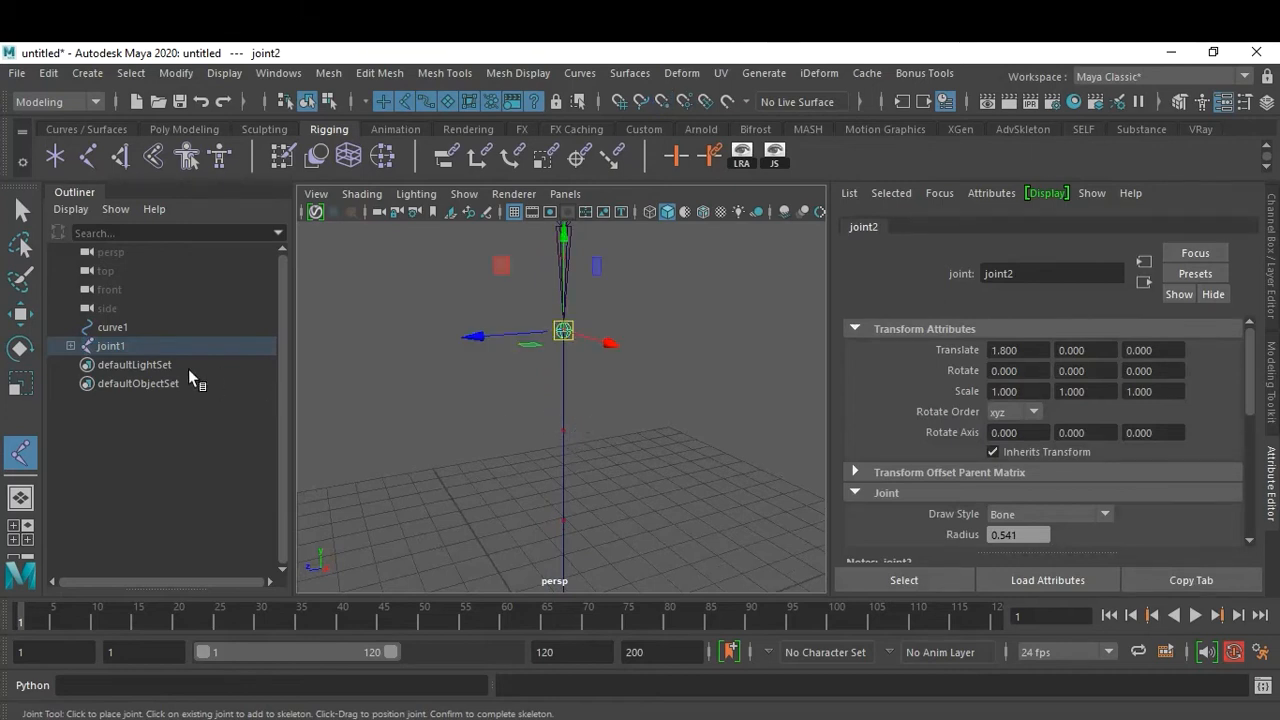
pyautogui.click(67, 345)
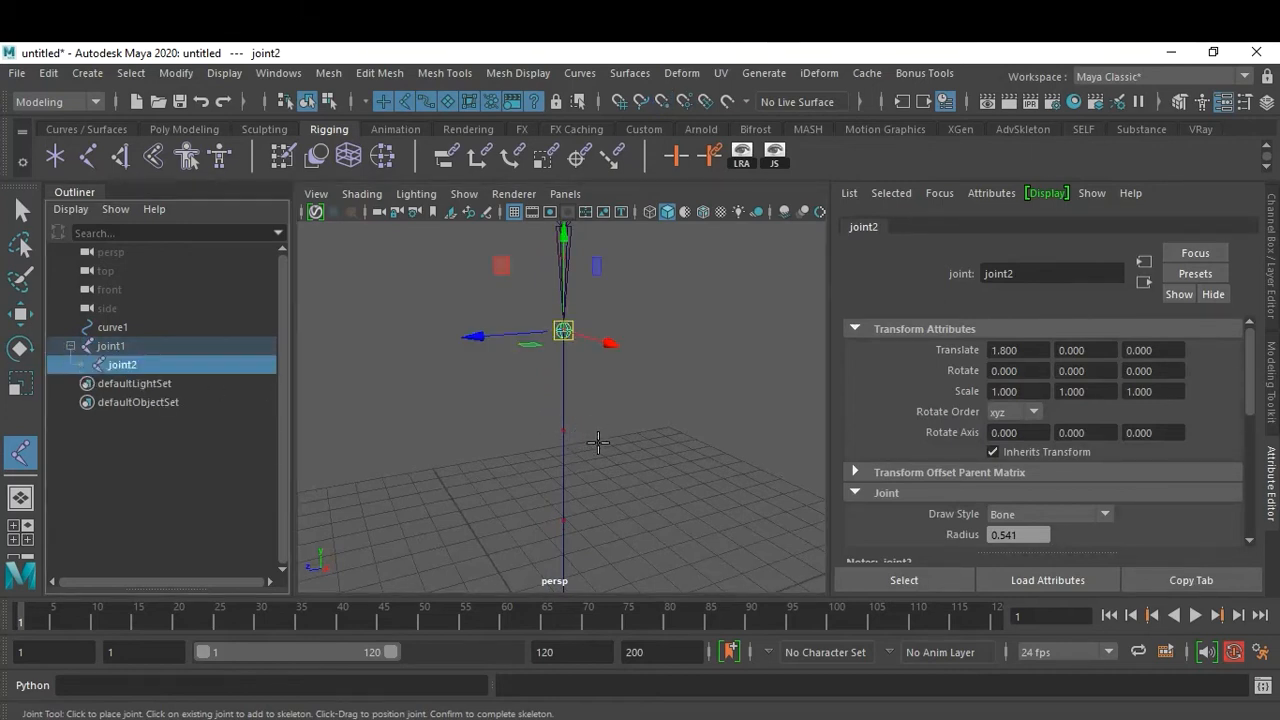
# Continue the chain with three more joints snapped to the next three control vertices down the curve.
pyautogui.click(564, 430)
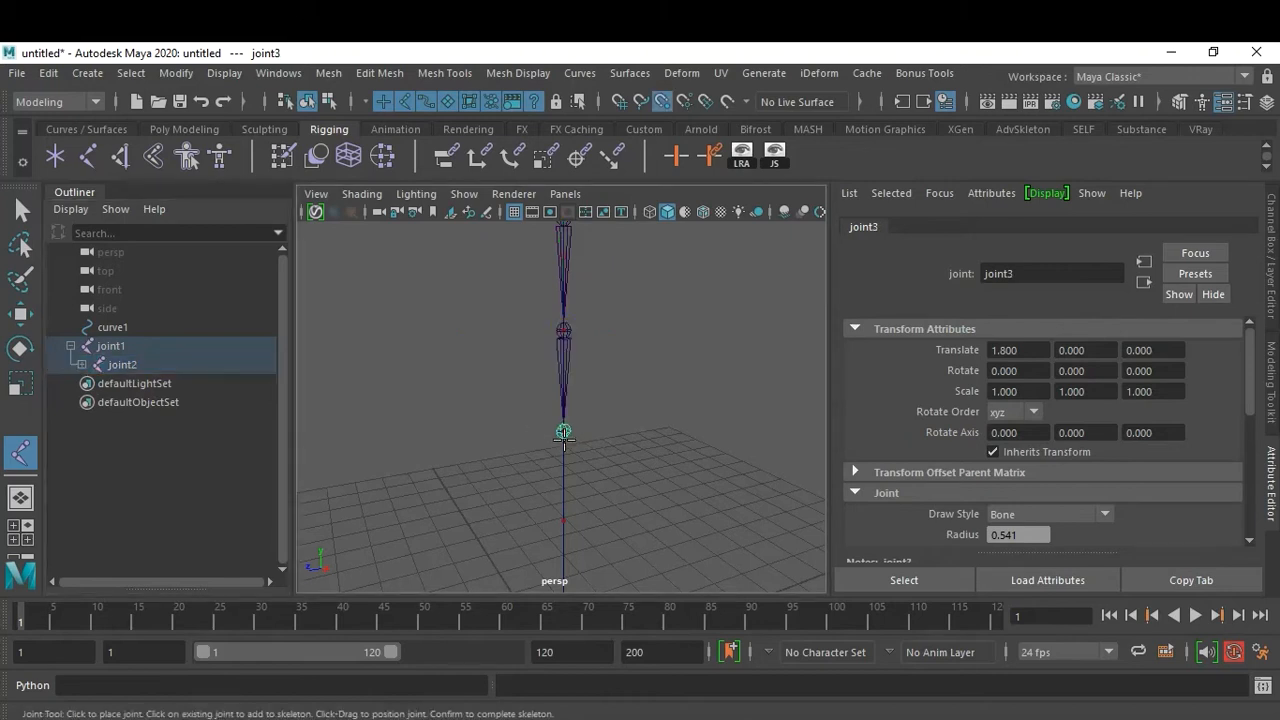
pyautogui.keyDown('alt'); pyautogui.moveTo(631, 511); pyautogui.dragTo(633, 394, button='middle'); pyautogui.keyUp('alt')
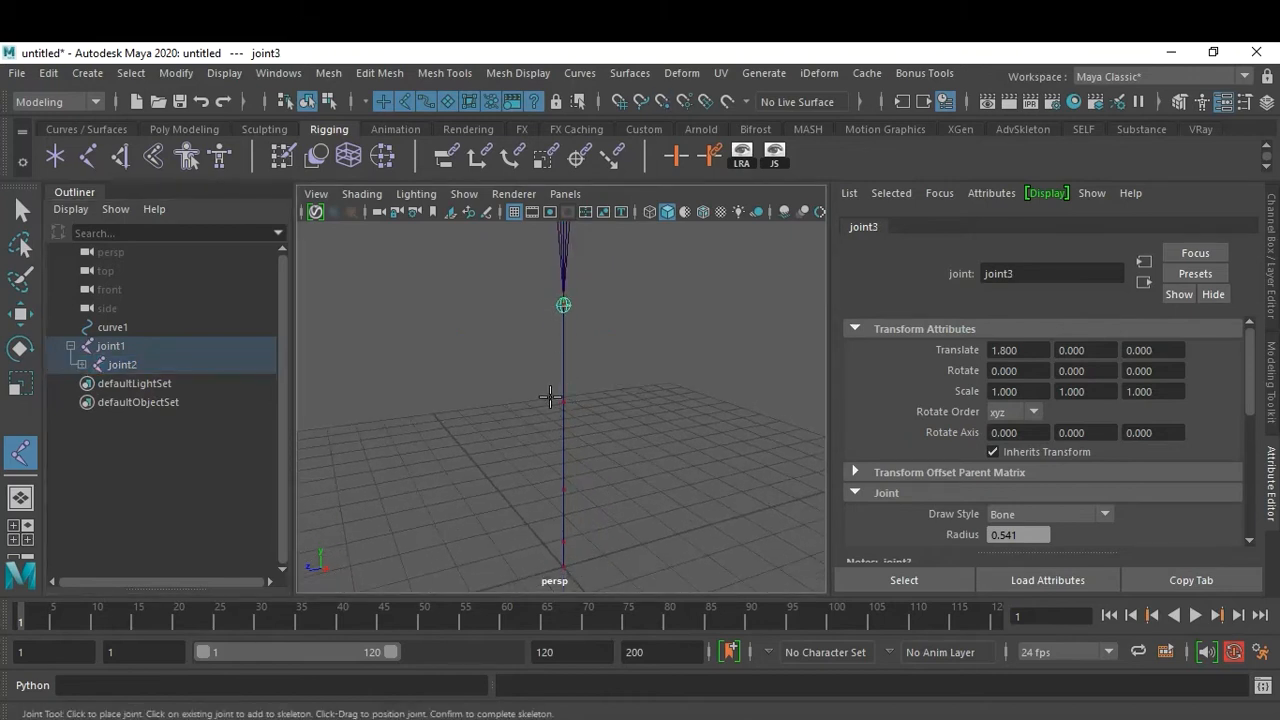
pyautogui.press('v')
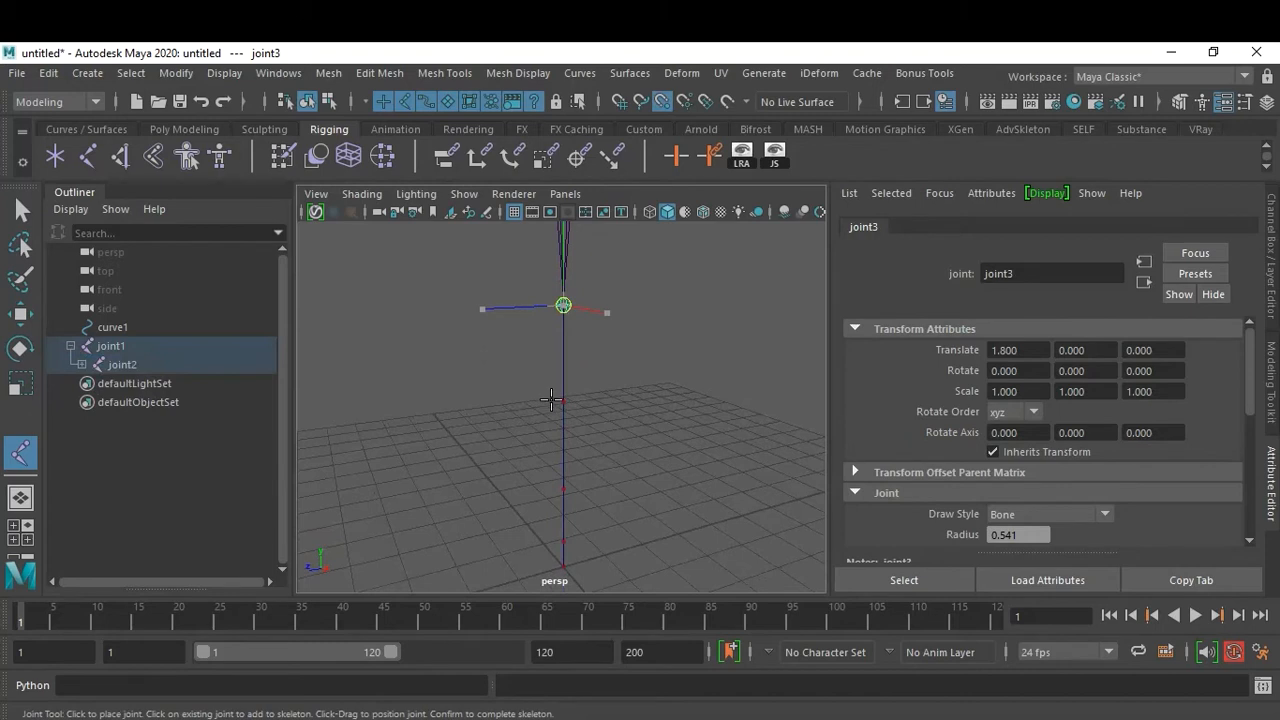
pyautogui.click(563, 401)
pyautogui.keyDown('alt'); pyautogui.moveTo(651, 491); pyautogui.dragTo(657, 445, button='middle'); pyautogui.keyUp('alt')
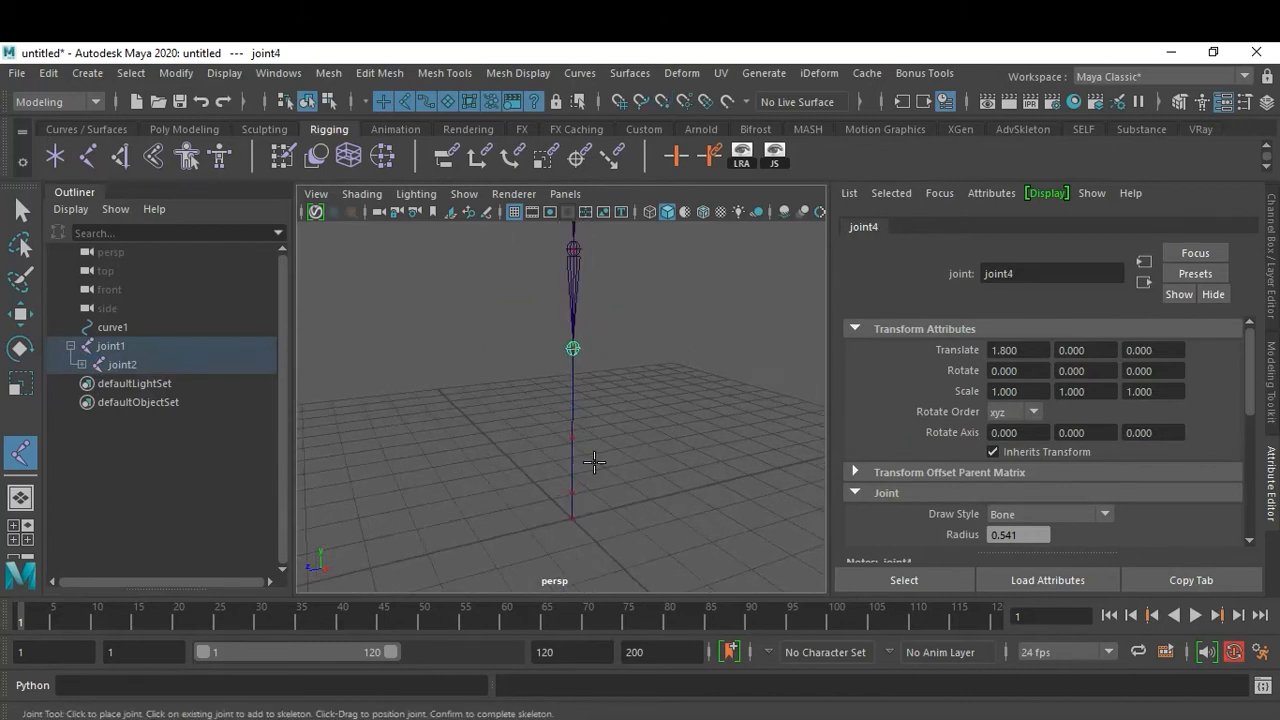
pyautogui.press('v')
pyautogui.click(562, 435)
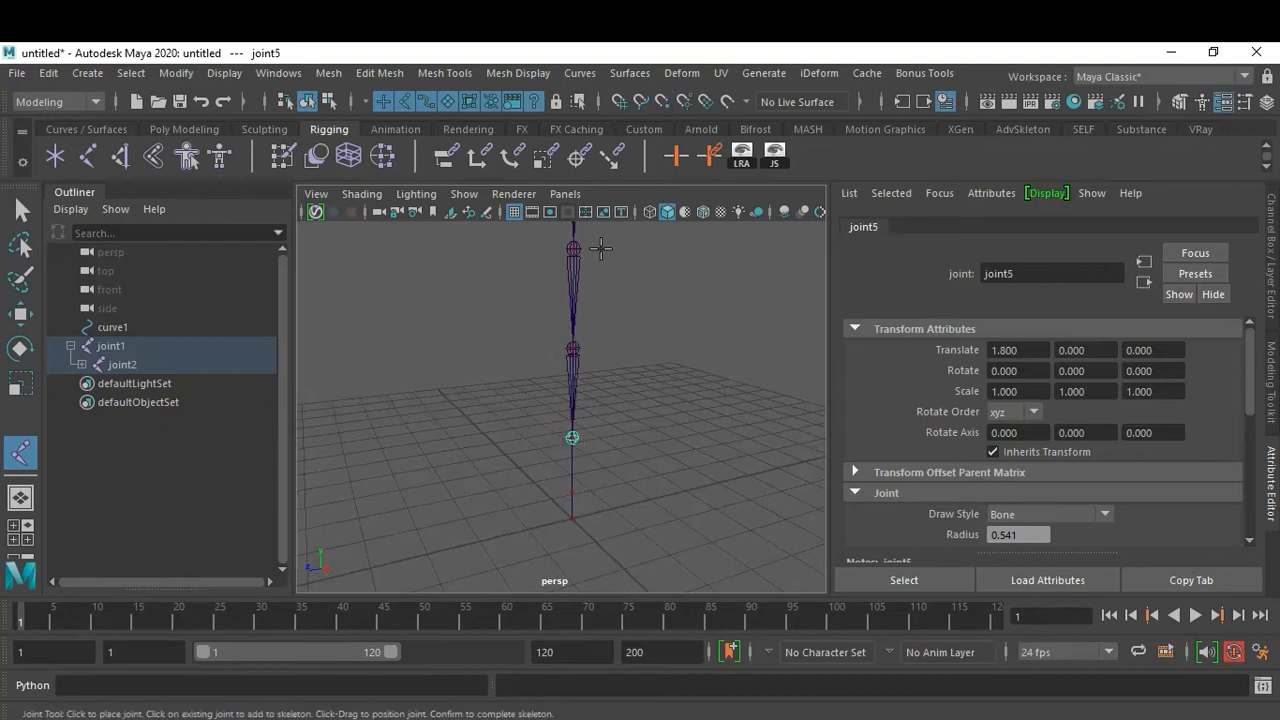
# Snap the last joint to the curve's lowest control vertex, skipping the one just above it, and complete the chain.
pyautogui.click(570, 518)
pyautogui.keyDown('alt'); pyautogui.moveTo(657, 450); pyautogui.dragTo(694, 353, button='middle'); pyautogui.keyUp('alt')
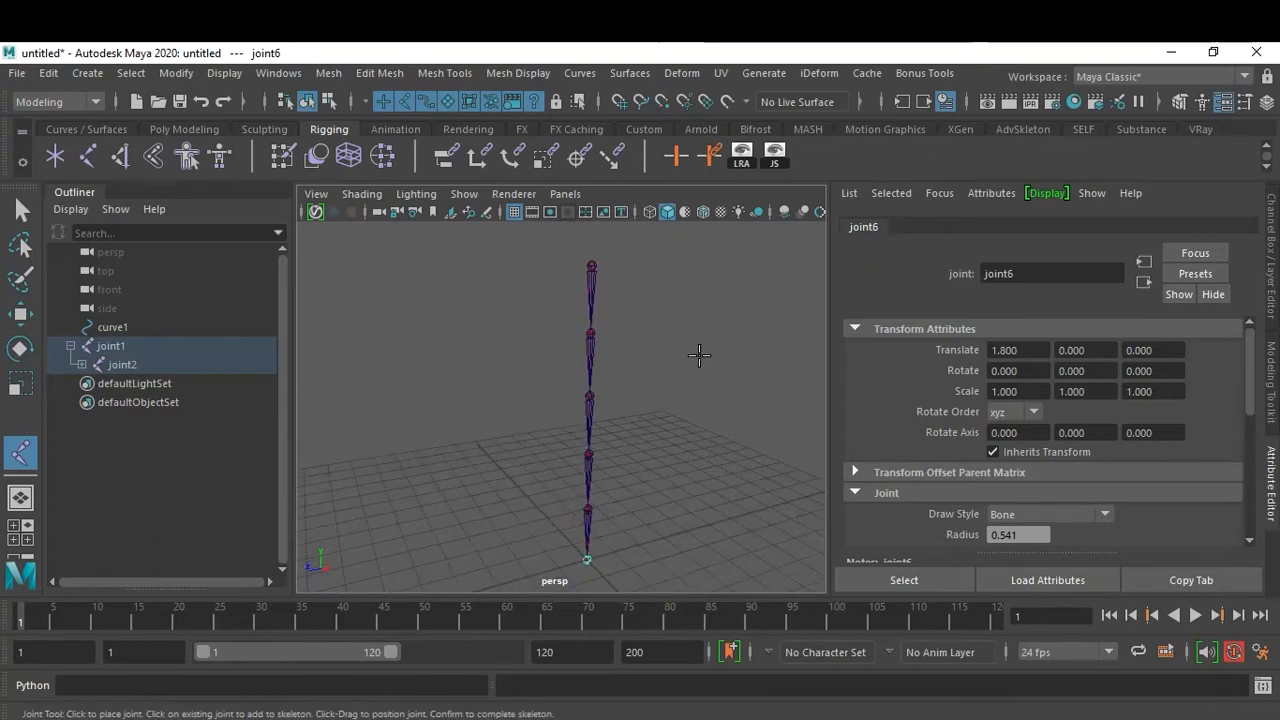
pyautogui.press('Return')
pyautogui.press('q')
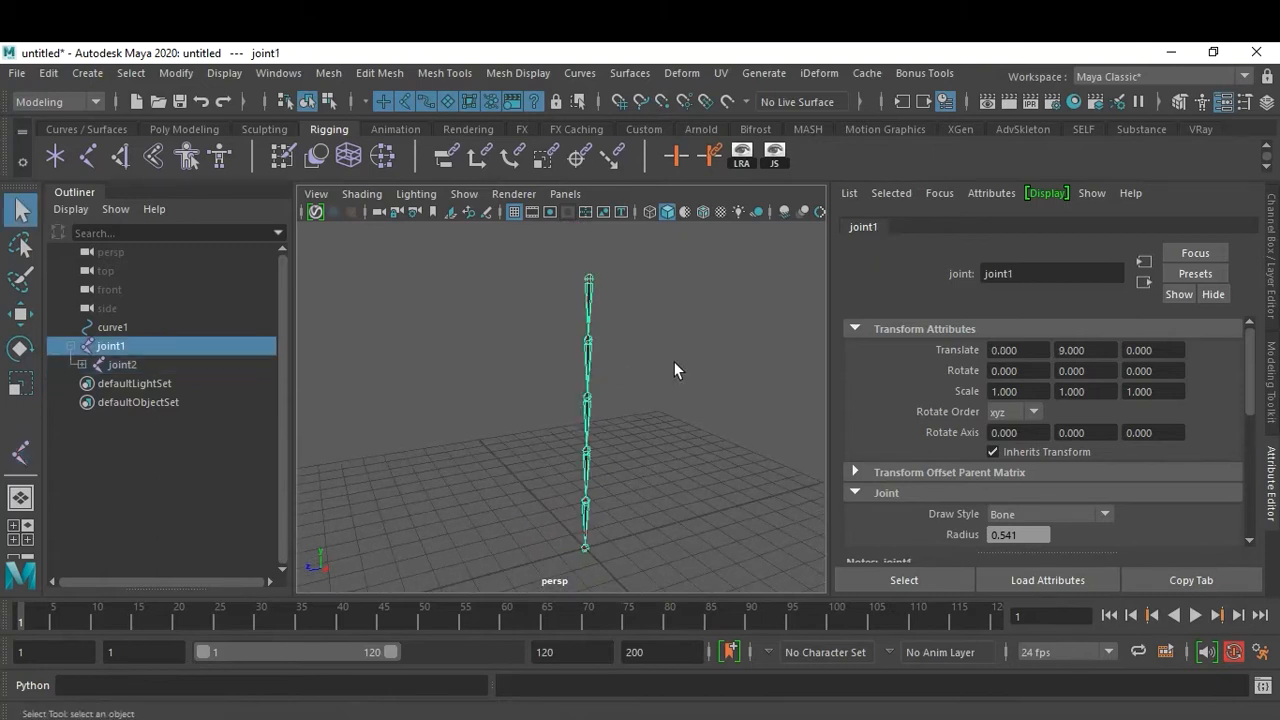
pyautogui.click(614, 327)
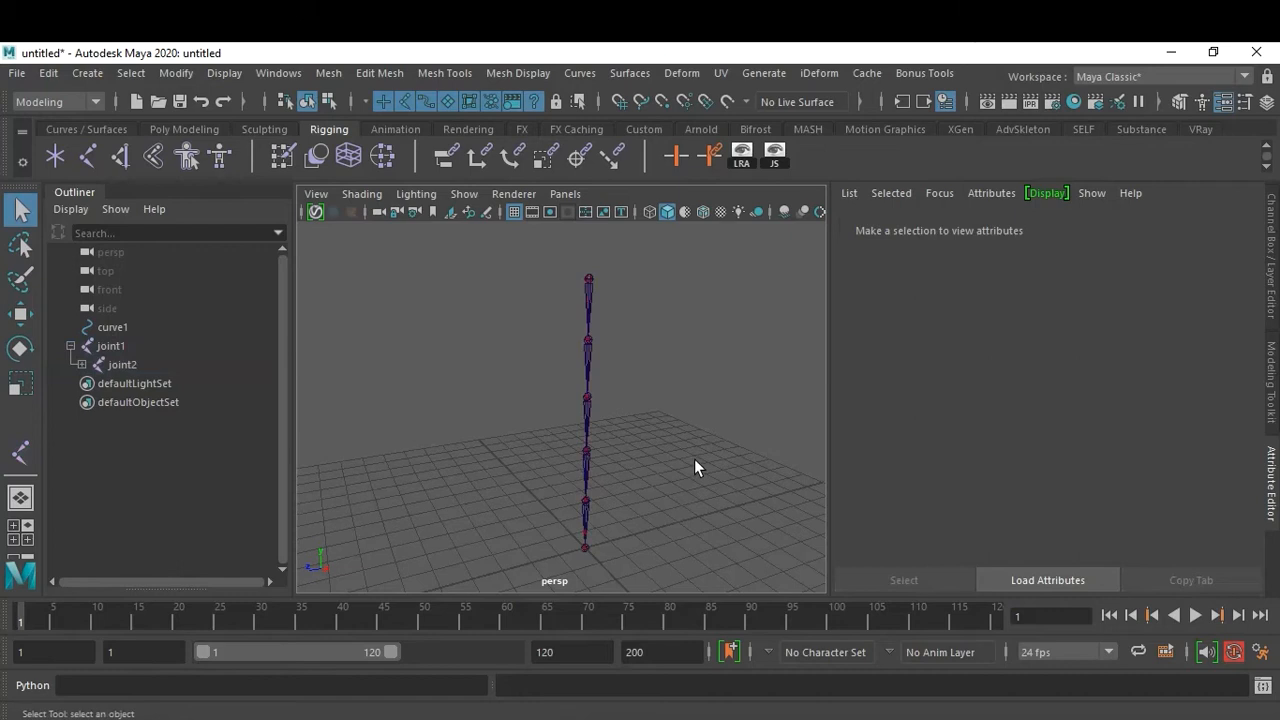
# Turn on X-ray joint display for the view and expand the joint hierarchy down to joint6.
pyautogui.click(819, 213)
pyautogui.keyDown('alt'); pyautogui.moveTo(649, 451); pyautogui.dragTo(621, 424, button='right'); pyautogui.keyUp('alt')
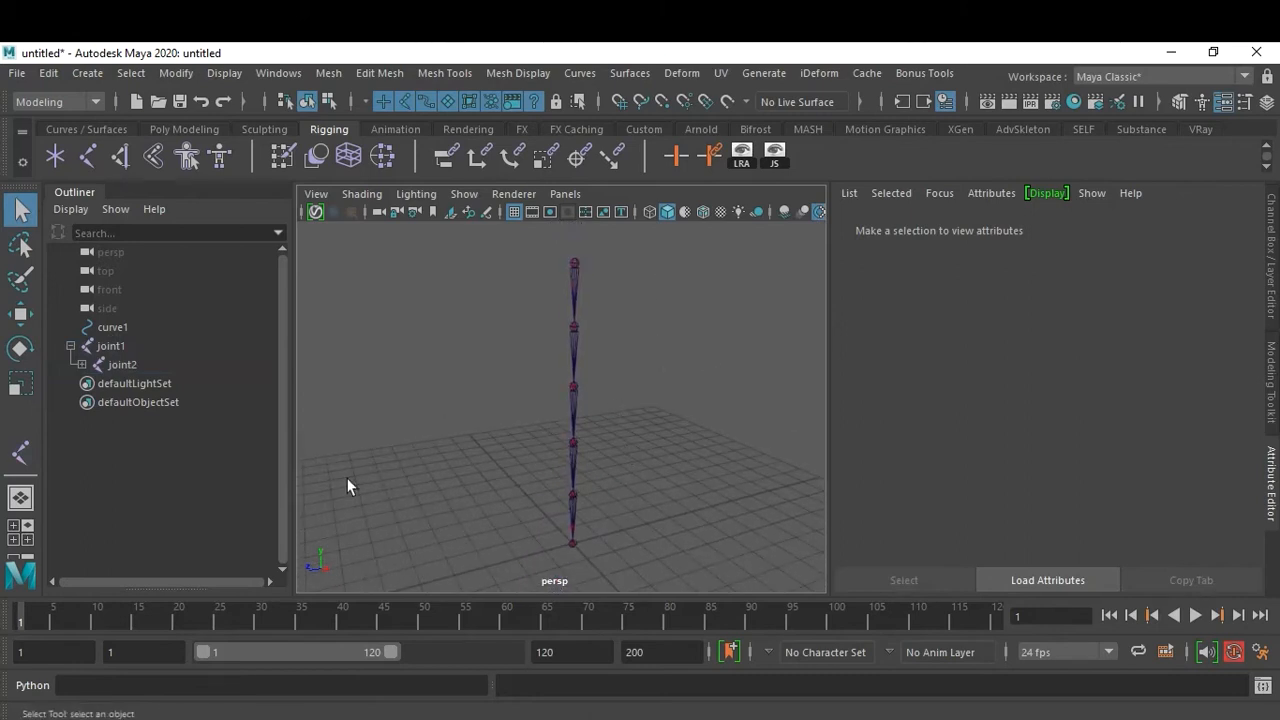
pyautogui.click(82, 365)
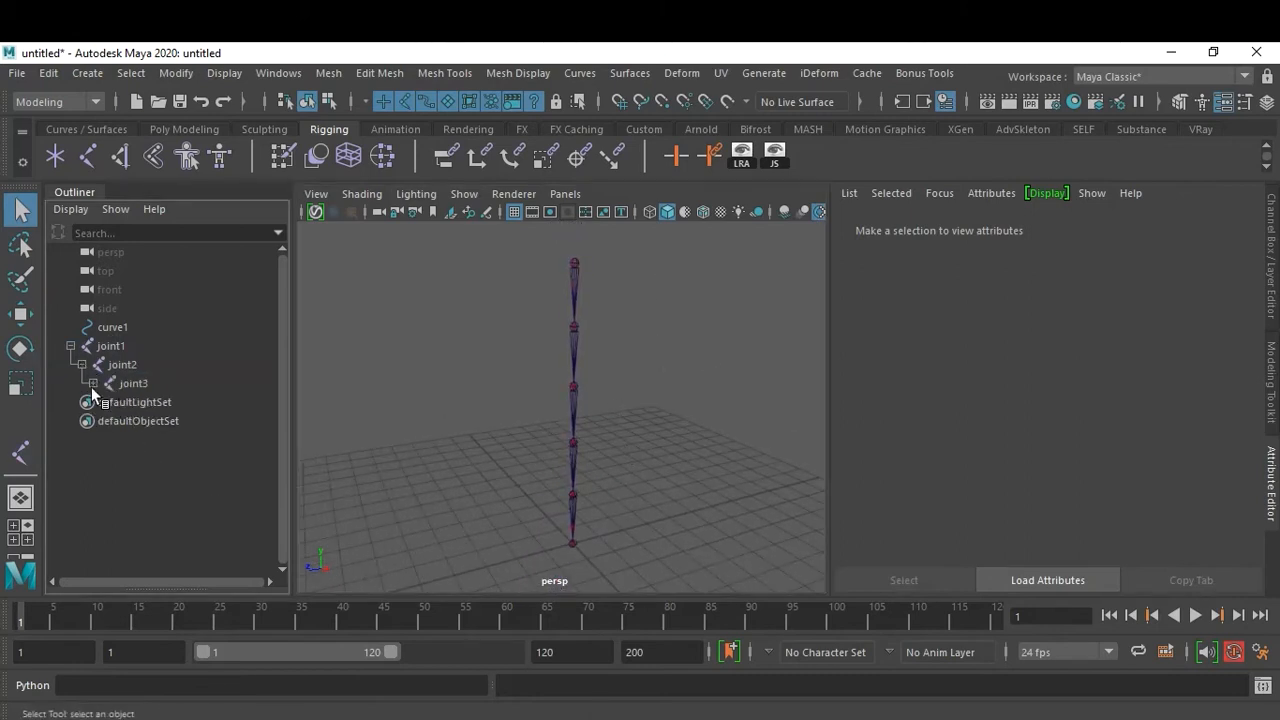
pyautogui.click(92, 384)
pyautogui.click(104, 402)
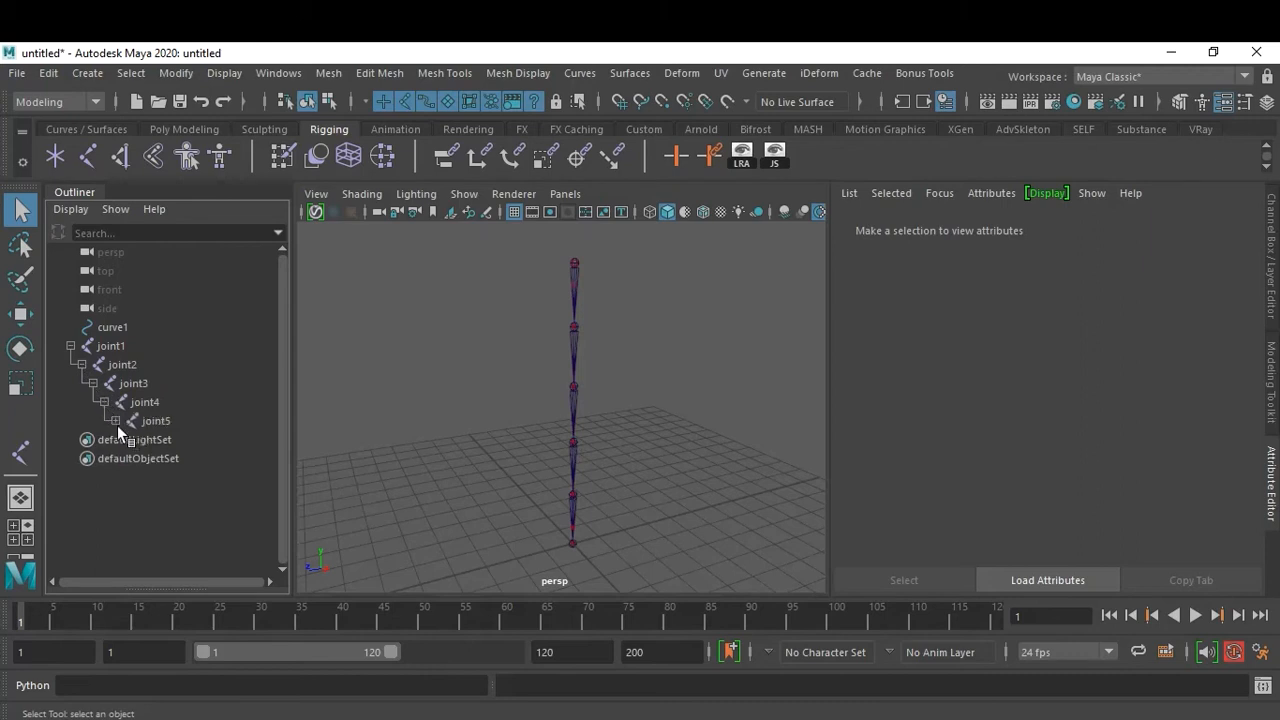
pyautogui.click(116, 421)
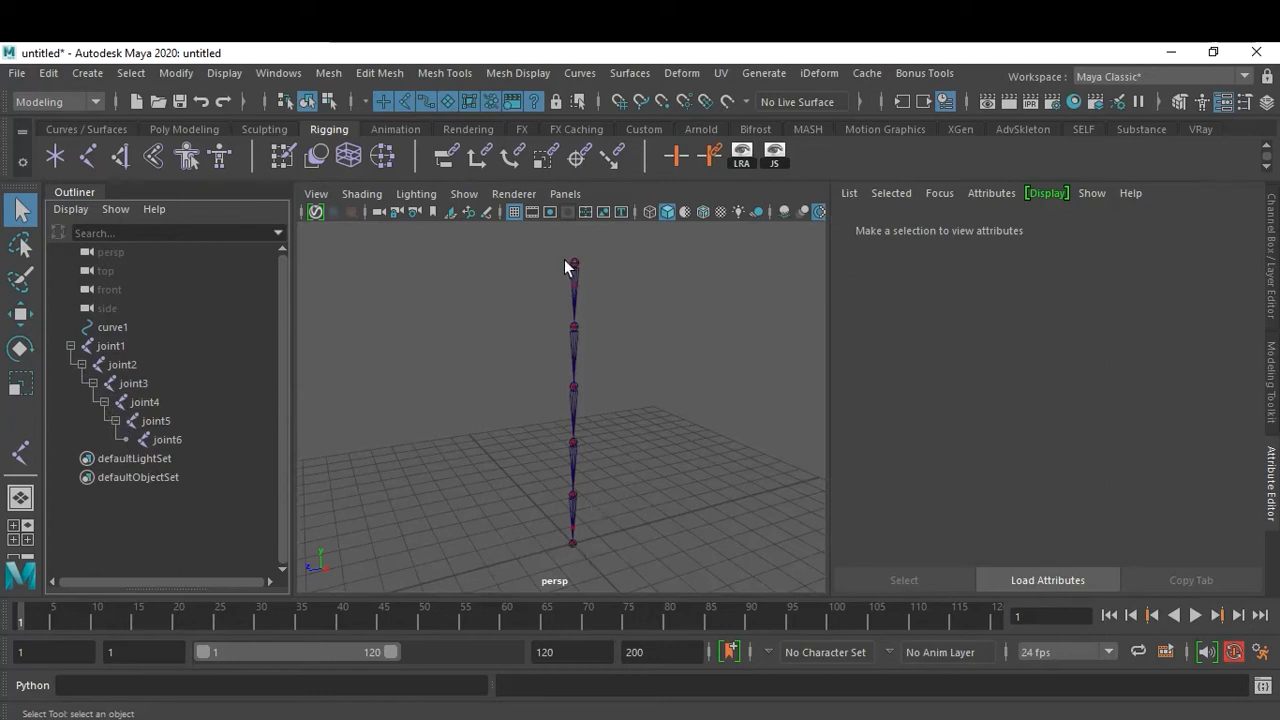
# Hide the joint chain and reverse curve1's direction so that it starts at the lower end.
pyautogui.click(111, 346)
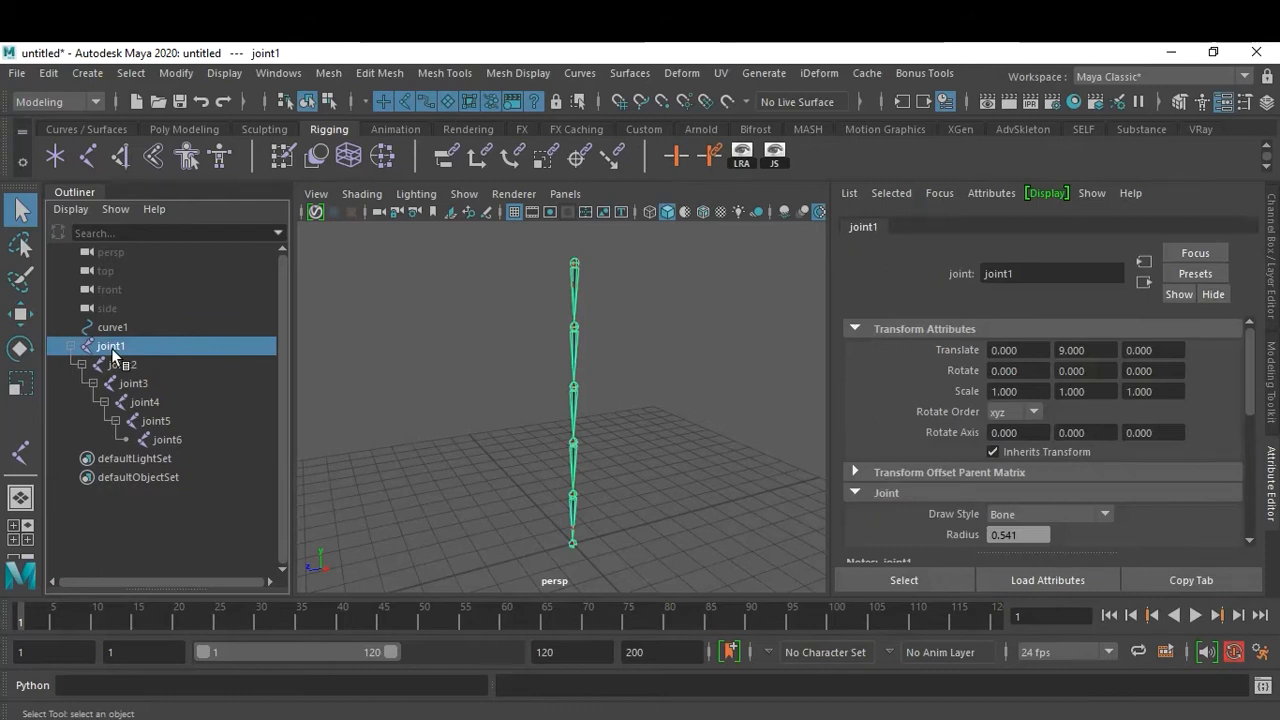
pyautogui.hotkey('ctrl', 'h')
pyautogui.click(574, 350)
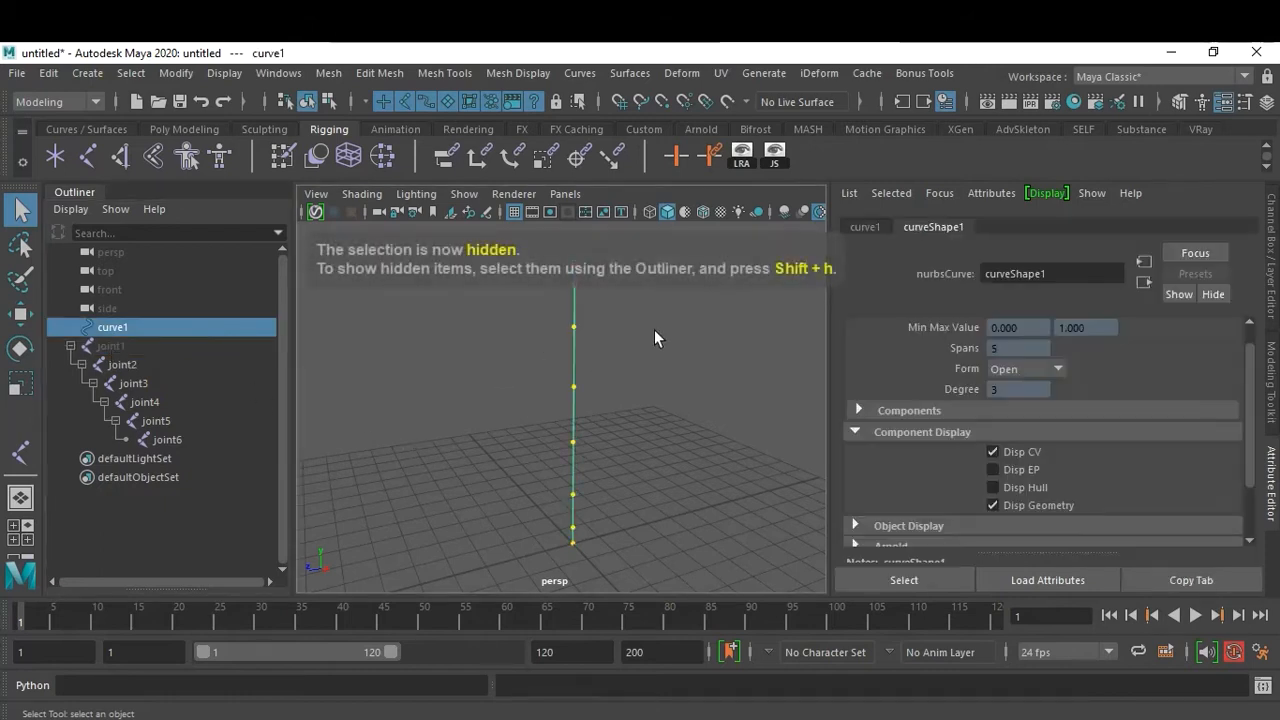
pyautogui.click(580, 72)
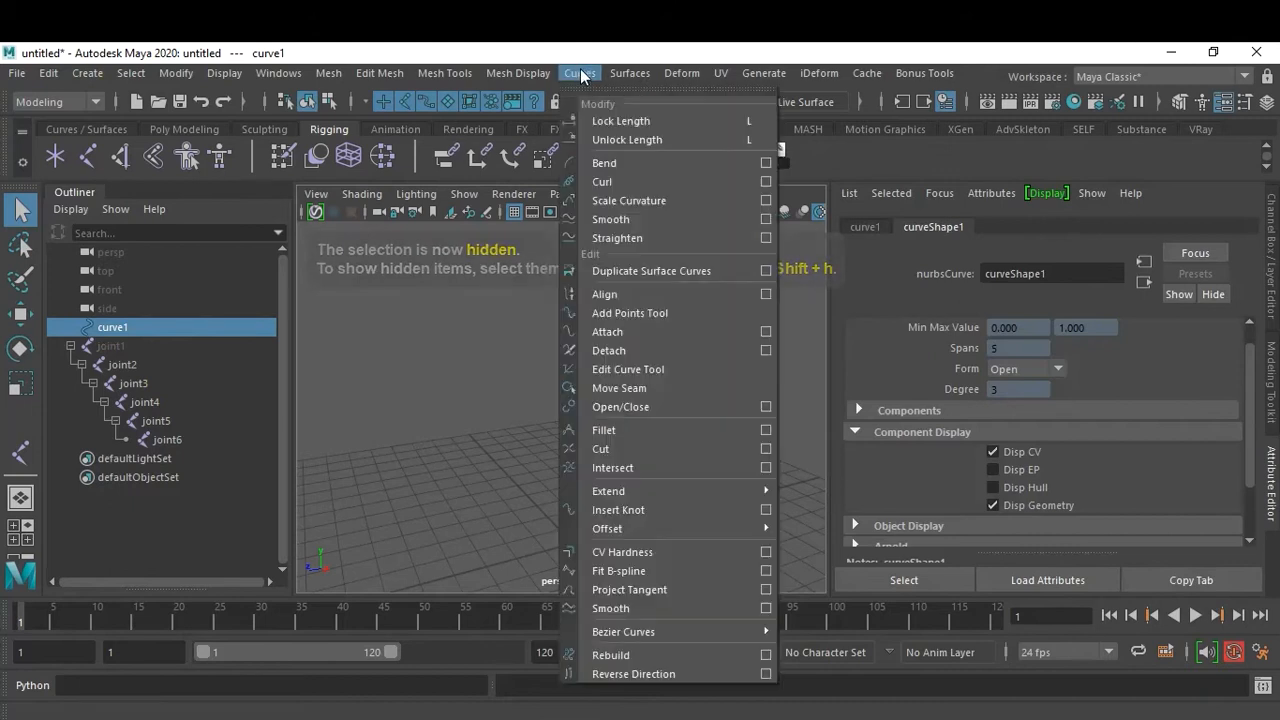
pyautogui.click(634, 675)
pyautogui.click(633, 560)
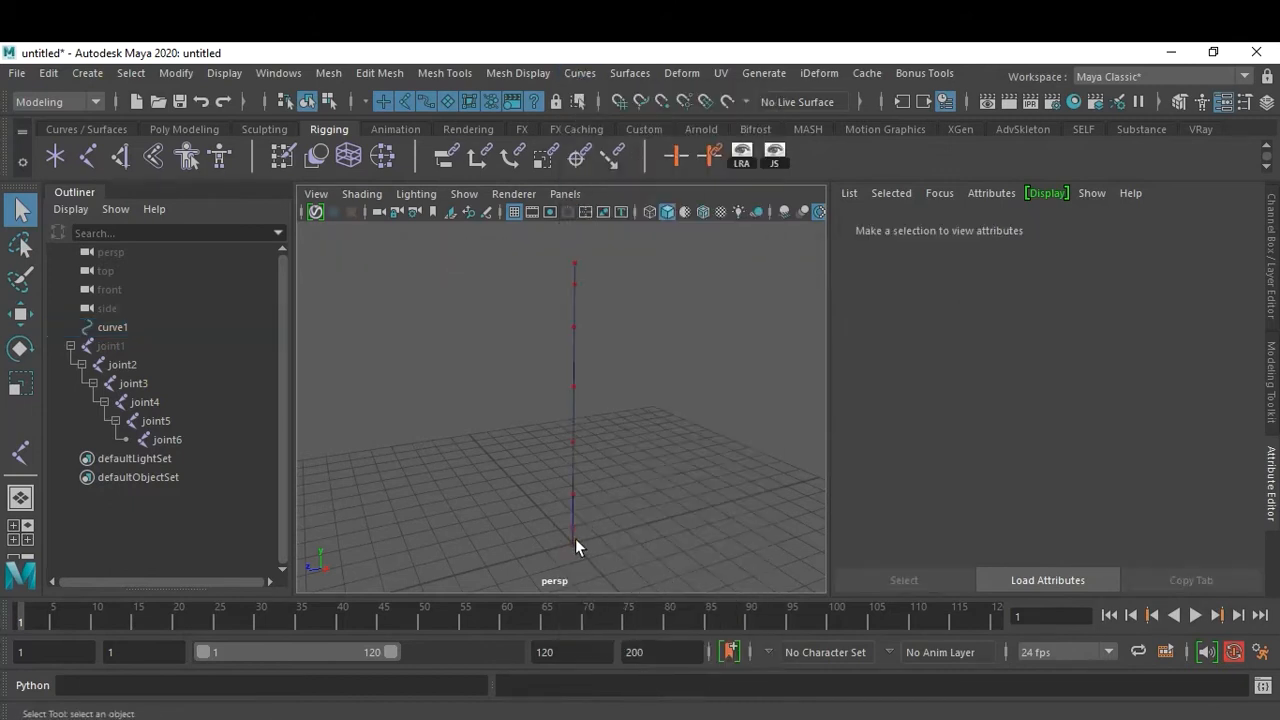
# Show the hidden joint chain again and reroot the skeleton at its lowest joint, joint6.
pyautogui.click(116, 347)
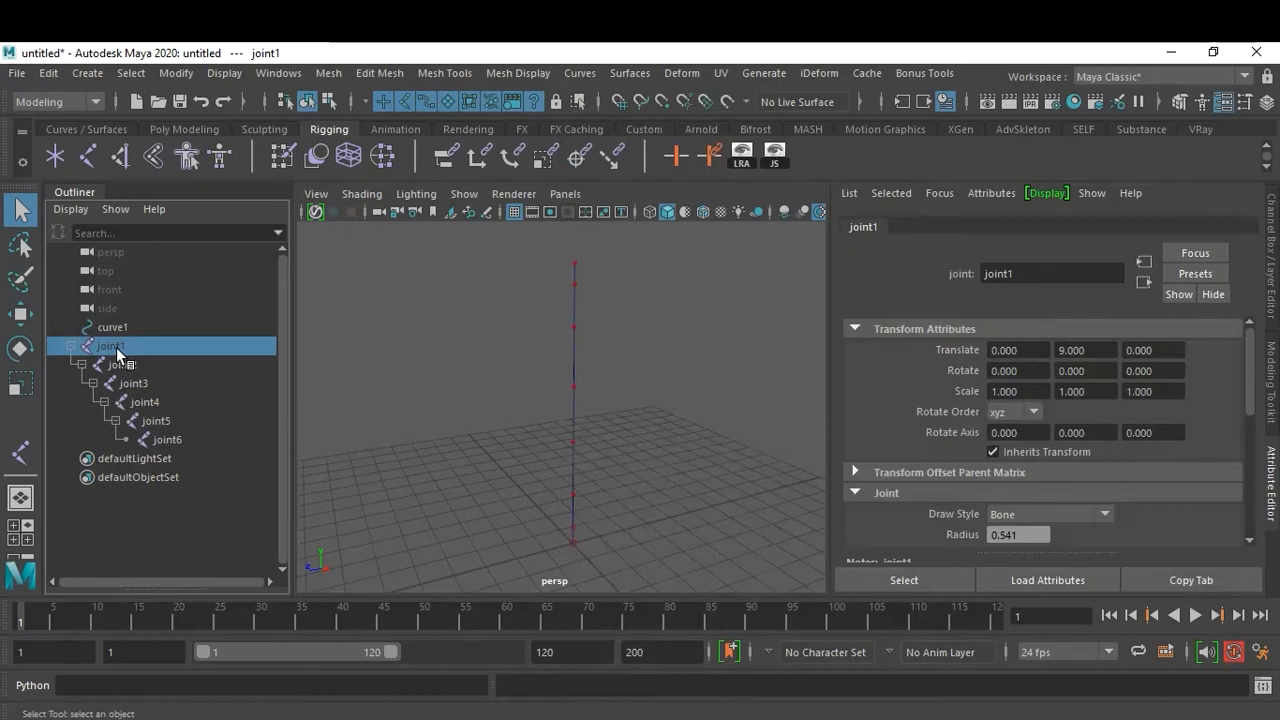
pyautogui.click(619, 537)
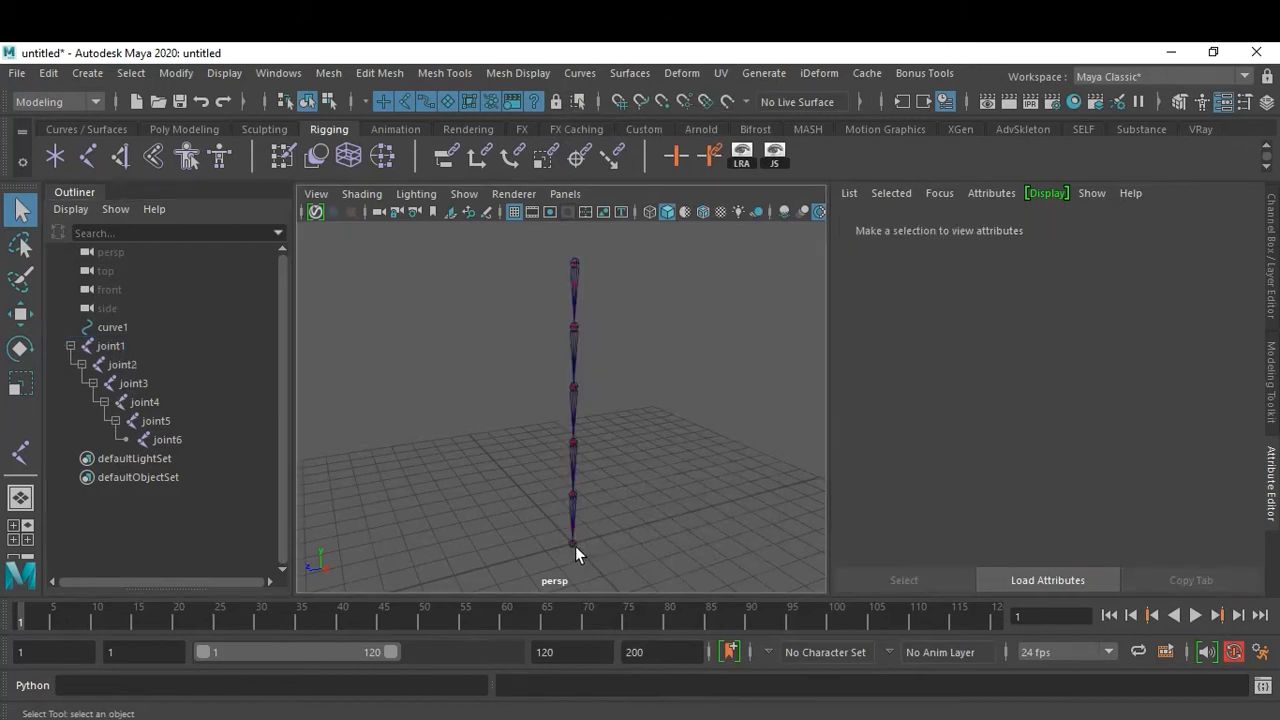
pyautogui.click(573, 543)
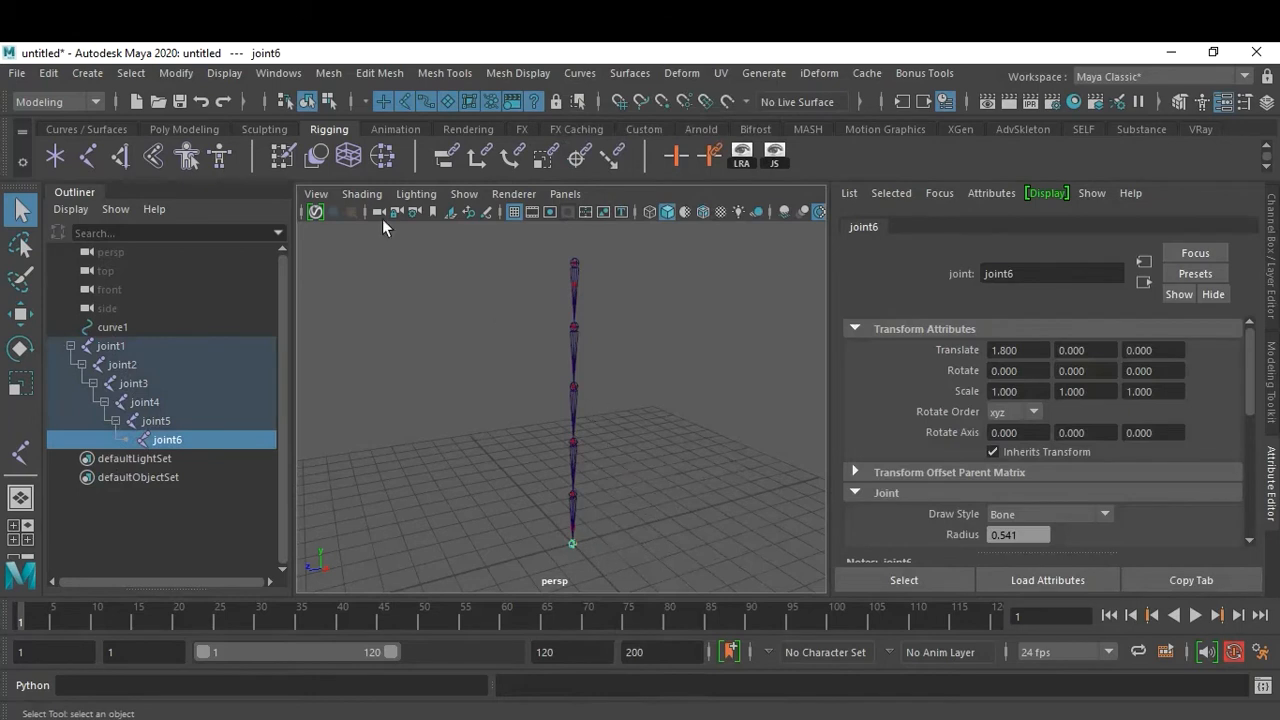
pyautogui.click(61, 103)
pyautogui.click(66, 140)
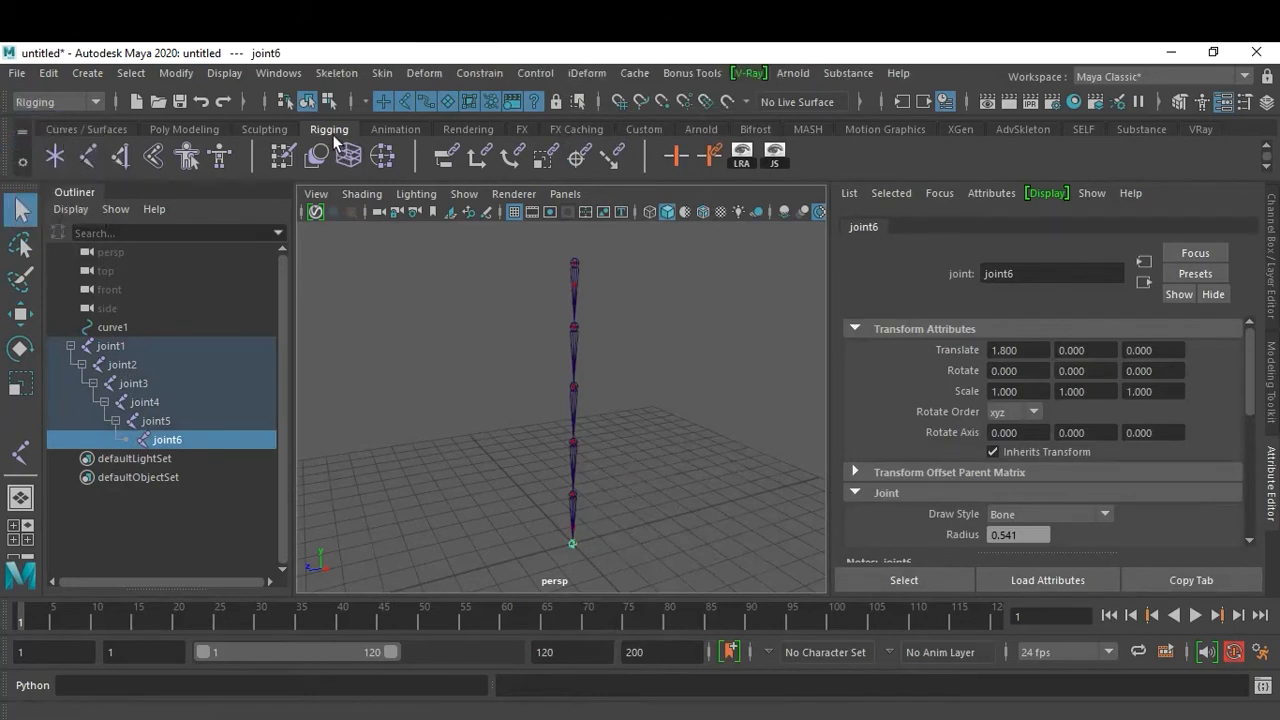
pyautogui.click(340, 74)
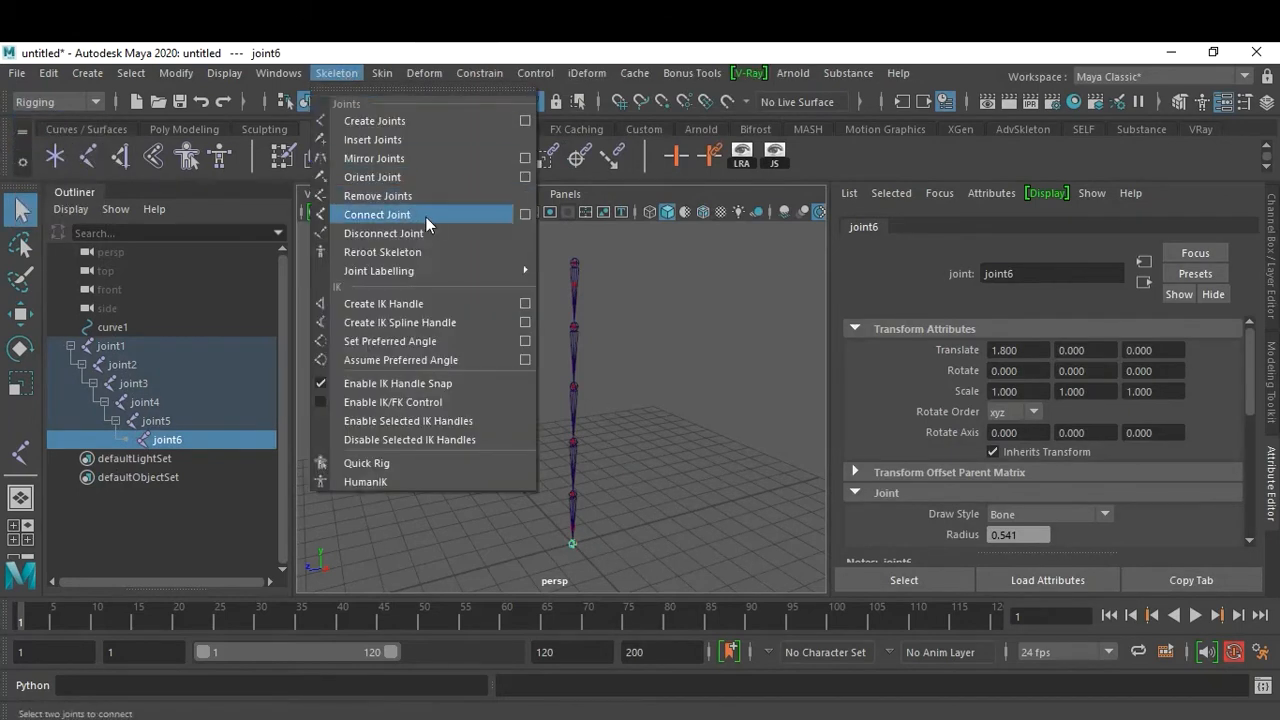
pyautogui.moveTo(419, 278)
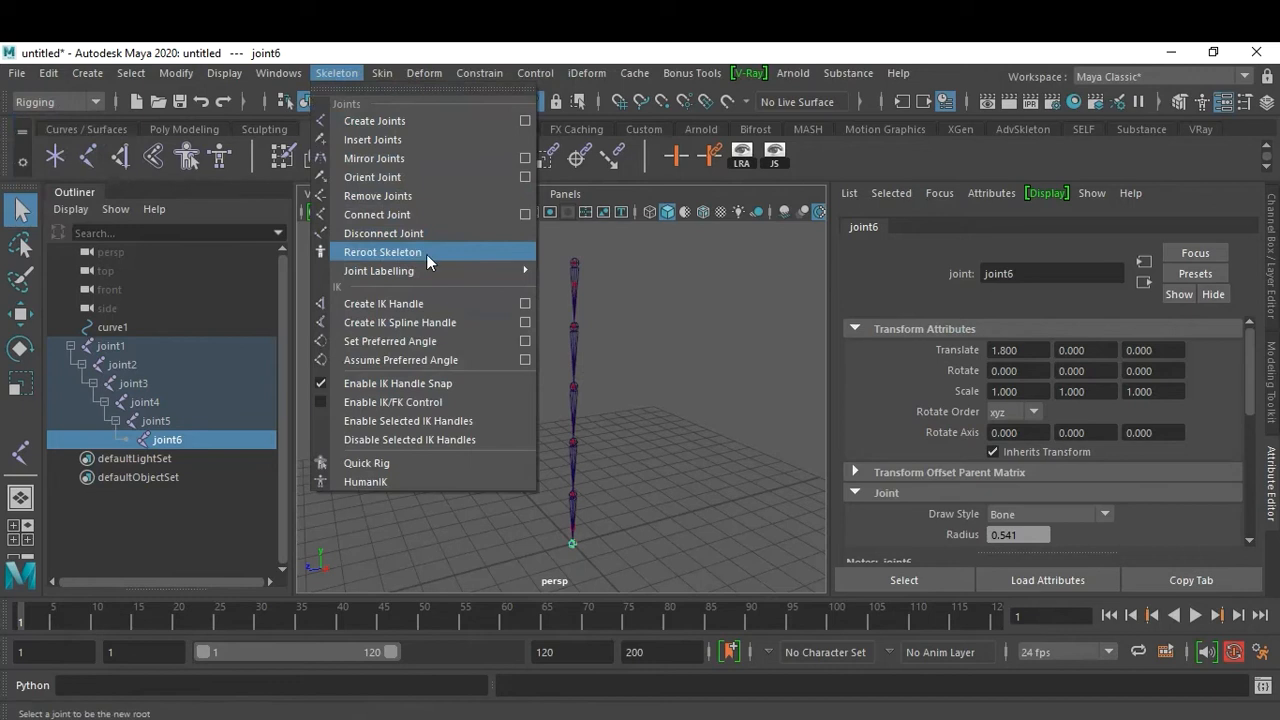
pyautogui.click(426, 254)
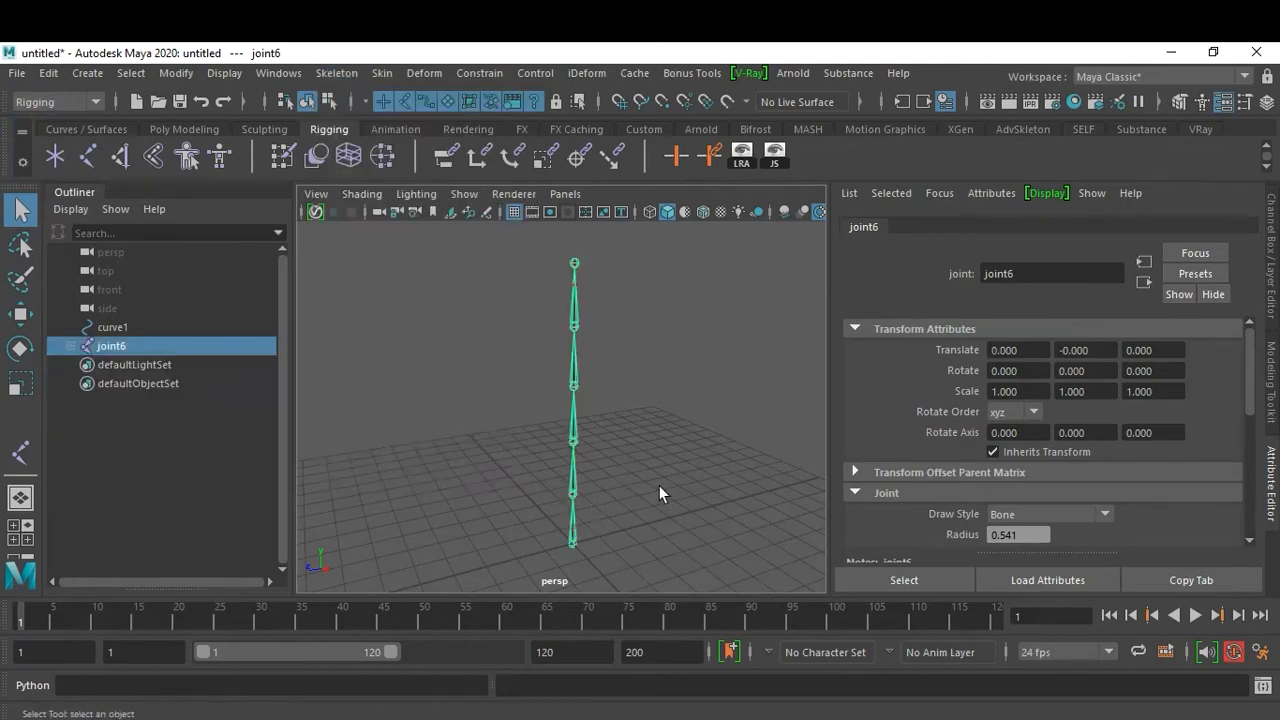
# Test-move the rerooted joint chain away from the curve along Z, display the Channel Box, and undo the move.
pyautogui.press('w')
pyautogui.moveTo(491, 557); pyautogui.dragTo(680, 602)
pyautogui.keyDown('alt'); pyautogui.moveTo(577, 516); pyautogui.dragTo(536, 471, button='middle'); pyautogui.keyUp('alt')
pyautogui.scroll(3, 549, 431)
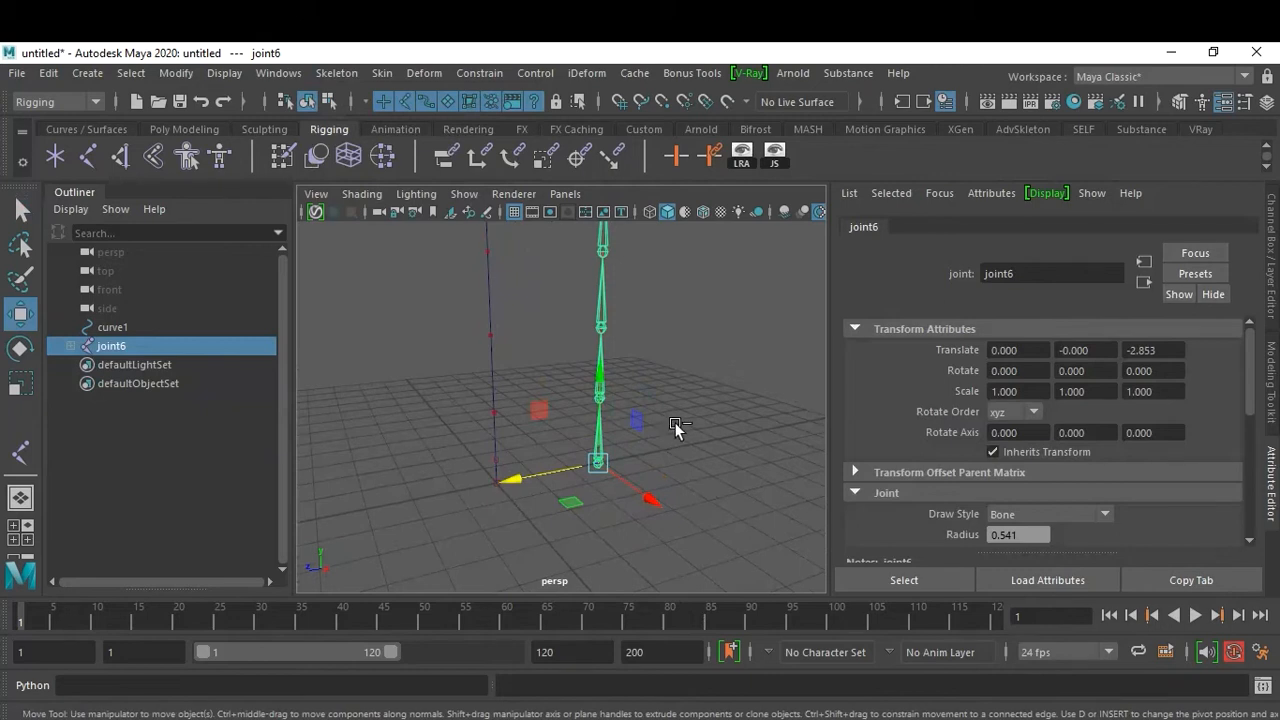
pyautogui.hotkey('ctrl', 'a')
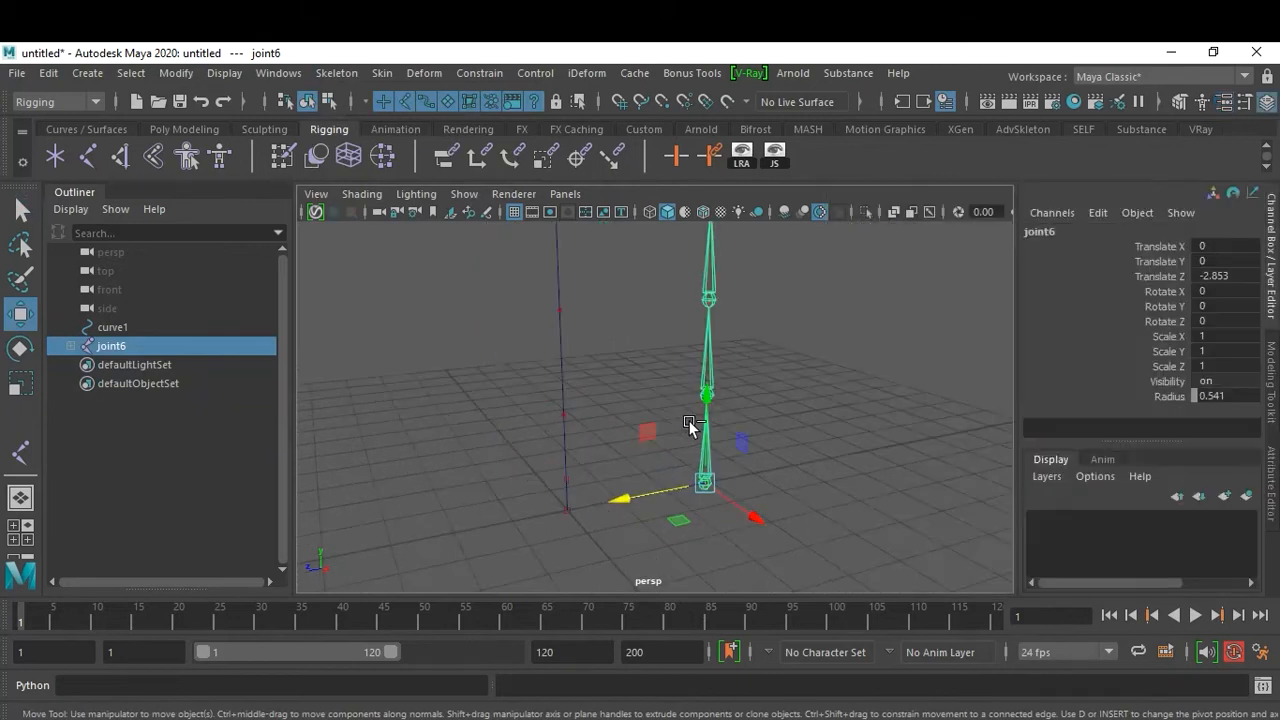
pyautogui.hotkey('ctrl', 'z')
pyautogui.click(691, 430)
pyautogui.keyDown('alt'); pyautogui.moveTo(691, 430); pyautogui.dragTo(719, 454, button='middle'); pyautogui.keyUp('alt')
pyautogui.keyDown('alt'); pyautogui.moveTo(720, 454); pyautogui.dragTo(679, 419, button='right'); pyautogui.keyUp('alt')
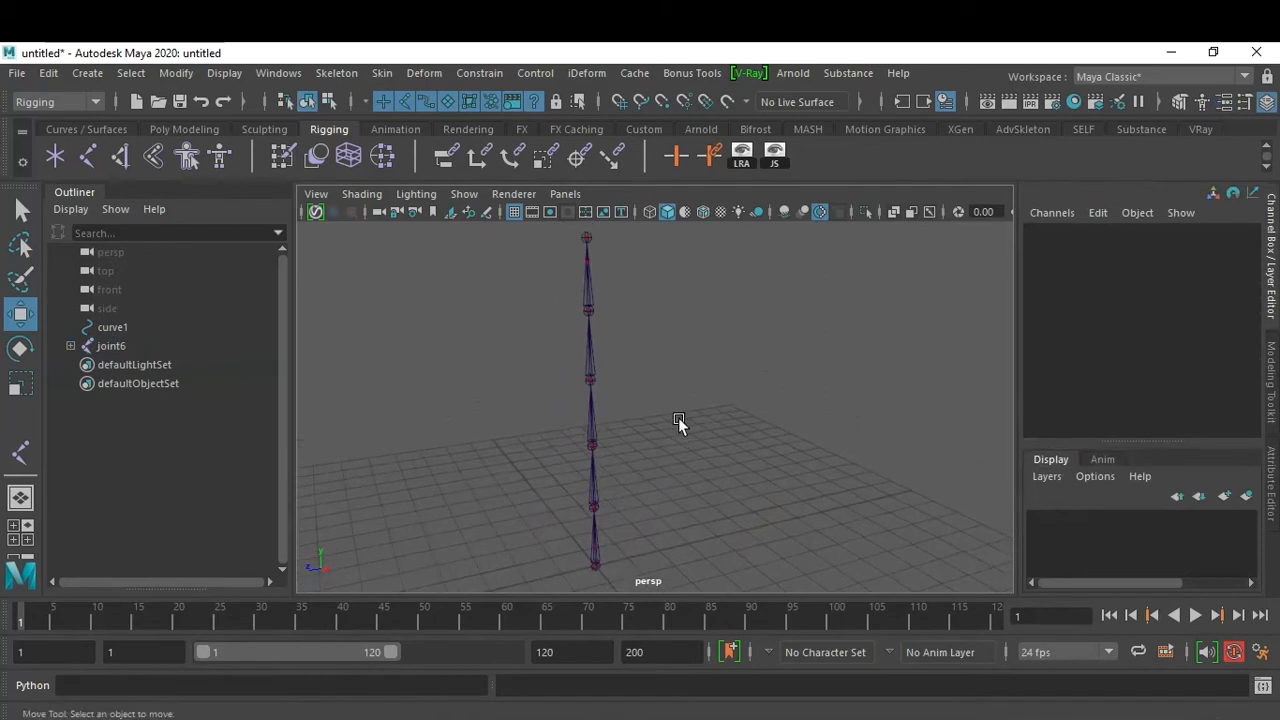
pyautogui.click(120, 327)
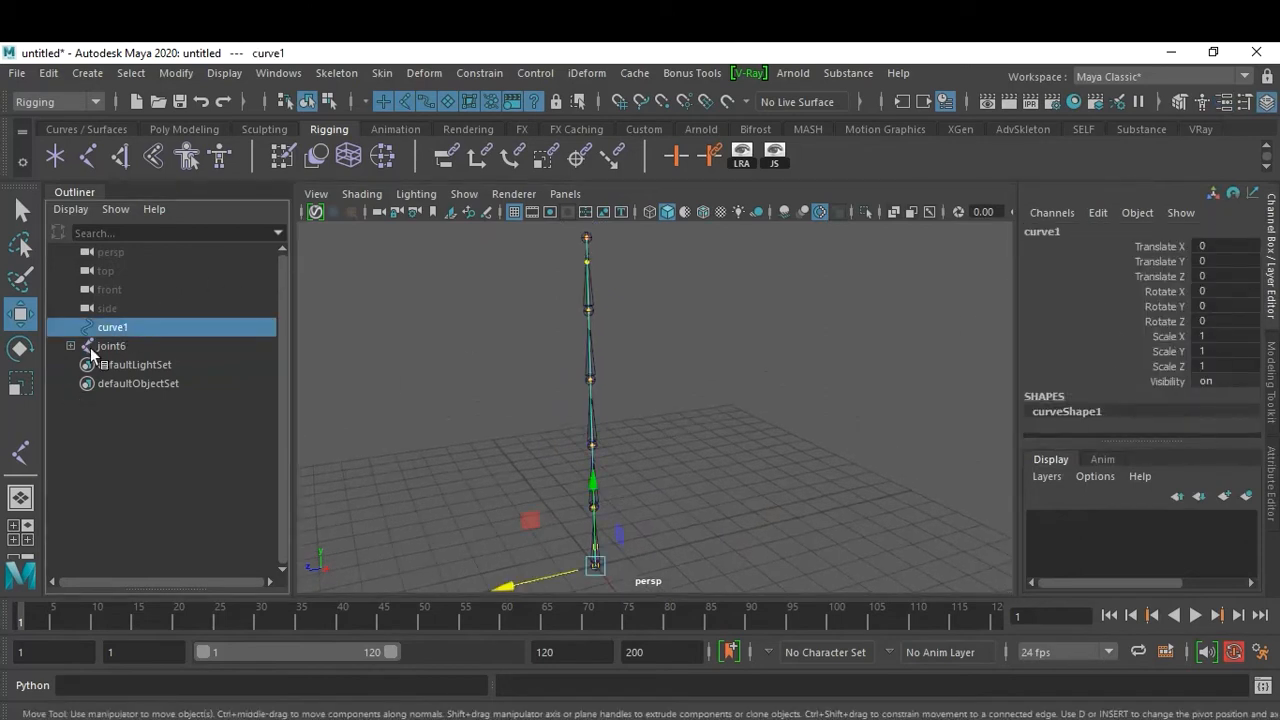
pyautogui.click(754, 423)
pyautogui.keyDown('alt'); pyautogui.moveTo(754, 423); pyautogui.dragTo(720, 437); pyautogui.keyUp('alt')
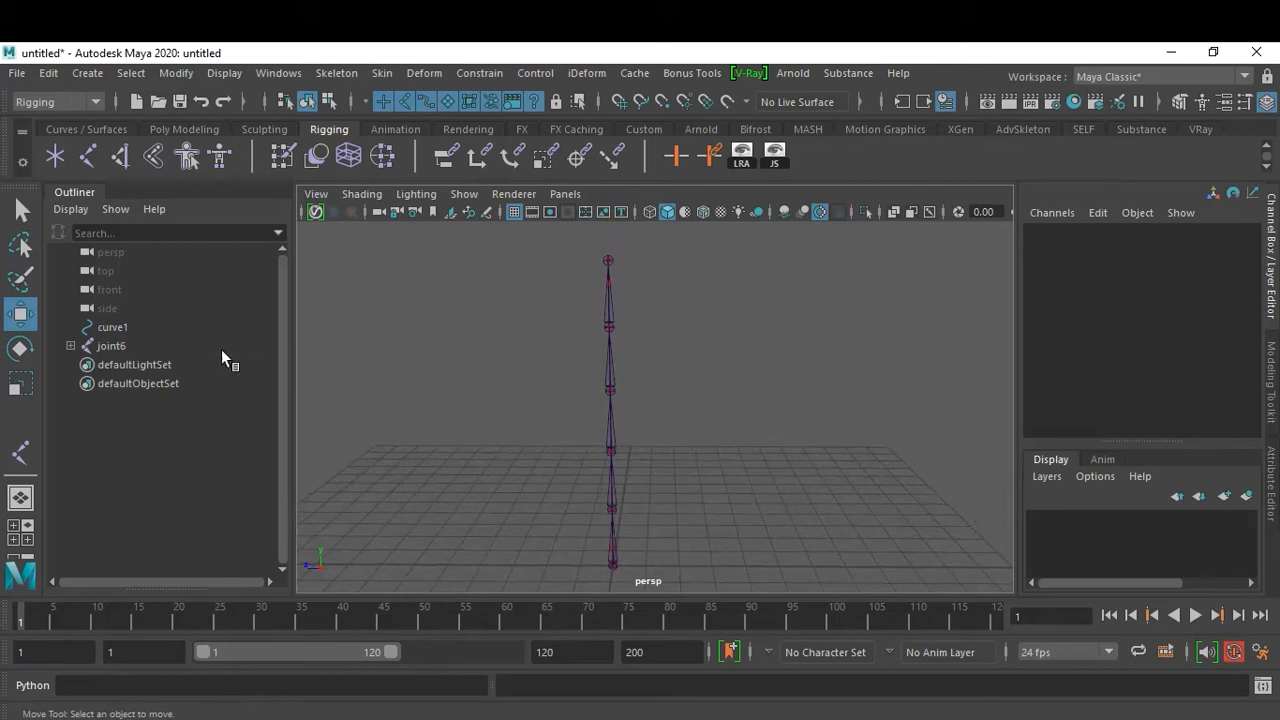
# Create a display layer from the selected joint6 chain and set the layer to template (T).
pyautogui.click(108, 330)
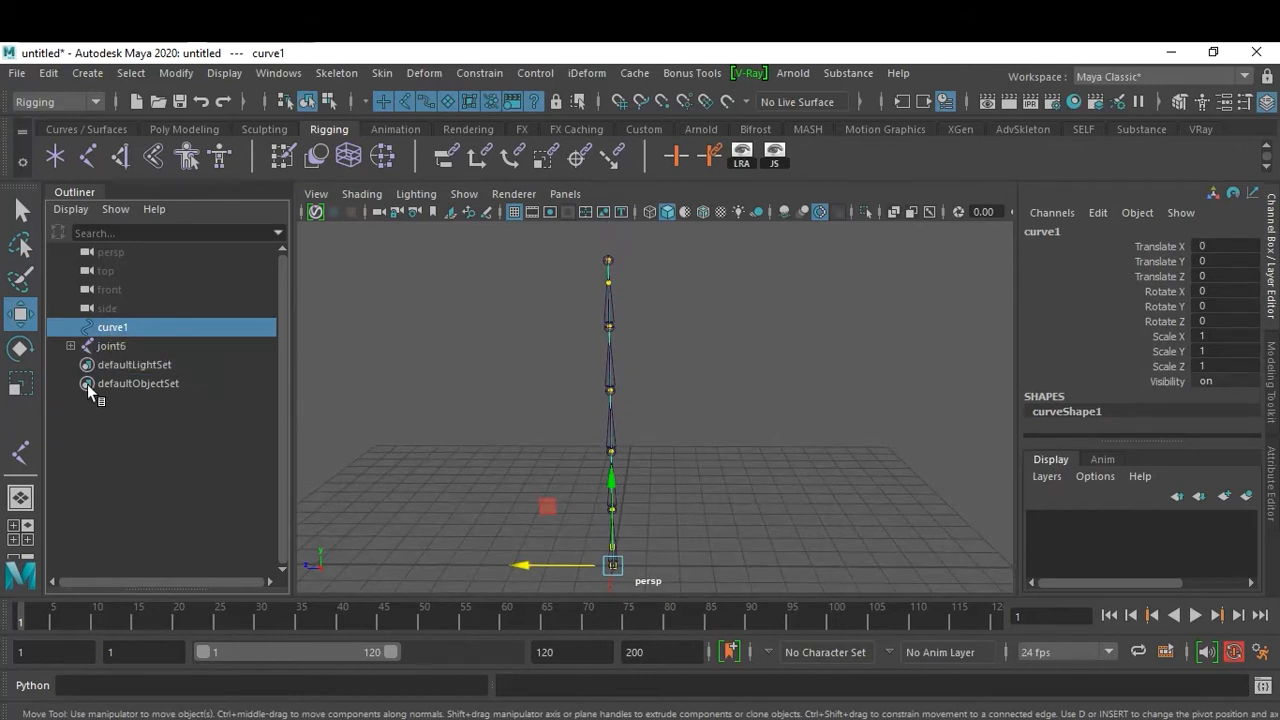
pyautogui.click(115, 347)
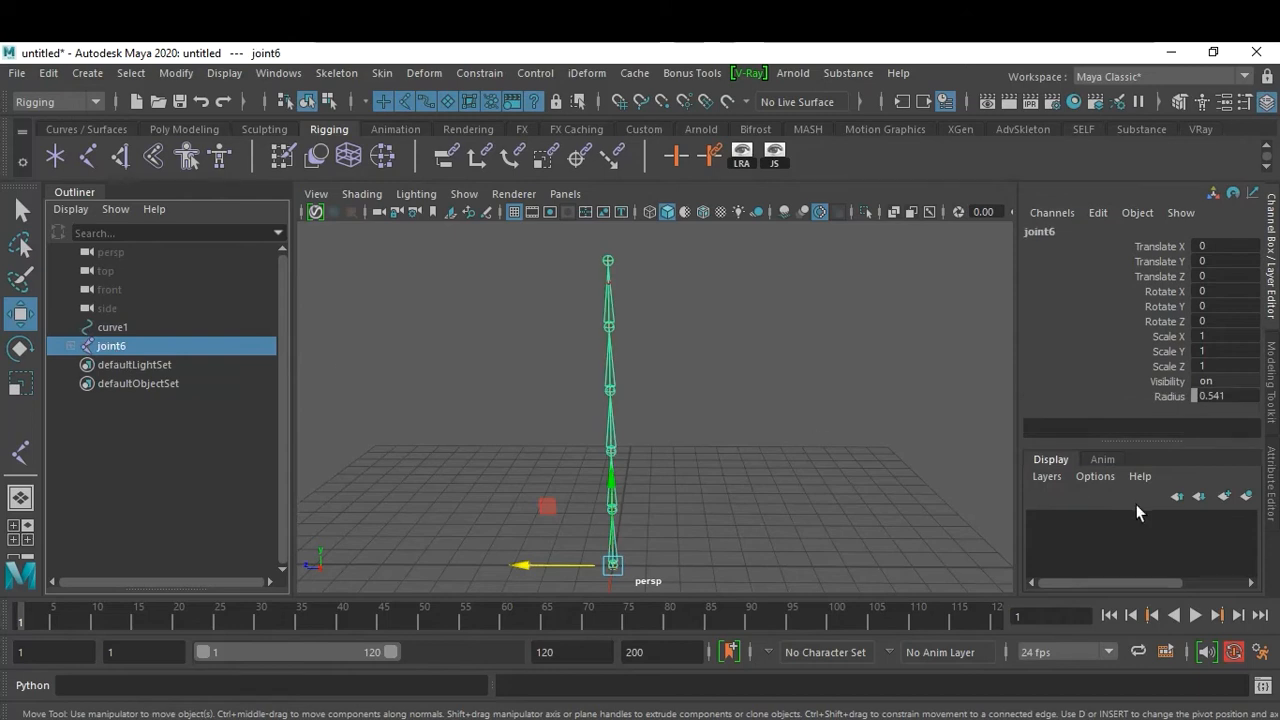
pyautogui.click(1246, 497)
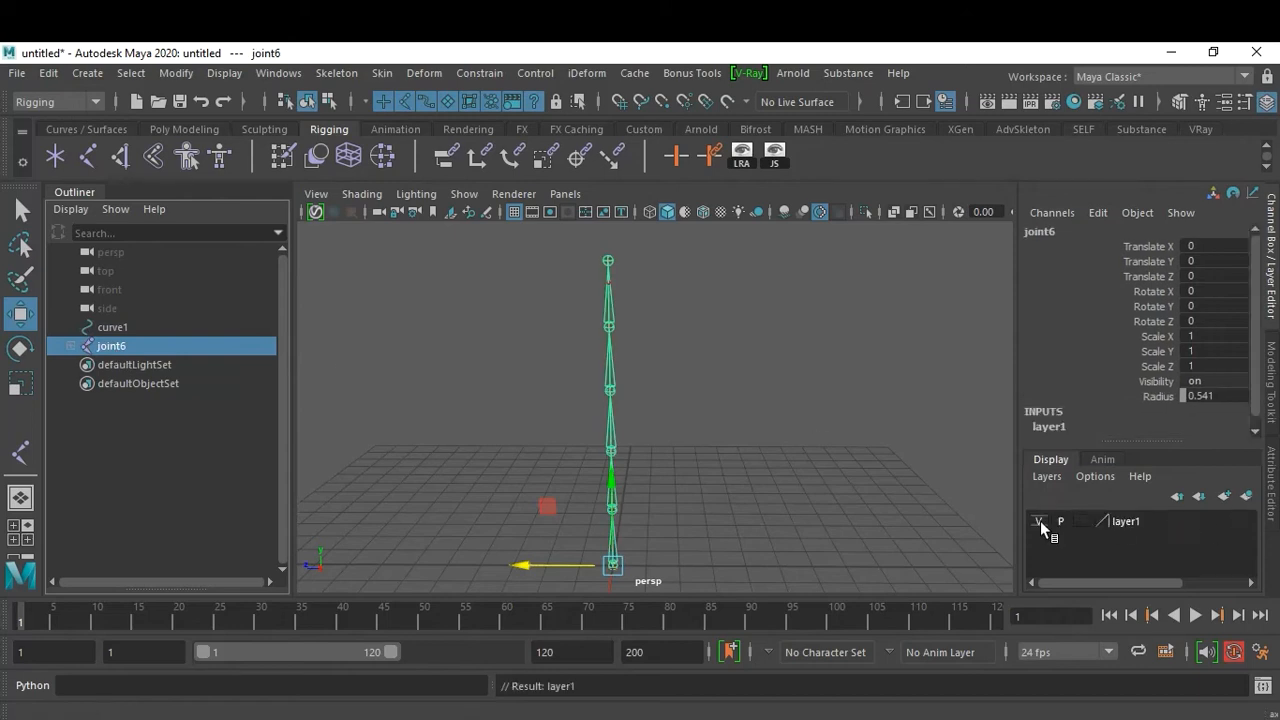
pyautogui.click(678, 470)
pyautogui.click(615, 368)
pyautogui.click(746, 402)
pyautogui.click(608, 382)
pyautogui.click(691, 403)
# Make curve1 dynamic with nHair from the FX menu set, using reset option settings with NURBS curves output.
pyautogui.click(134, 327)
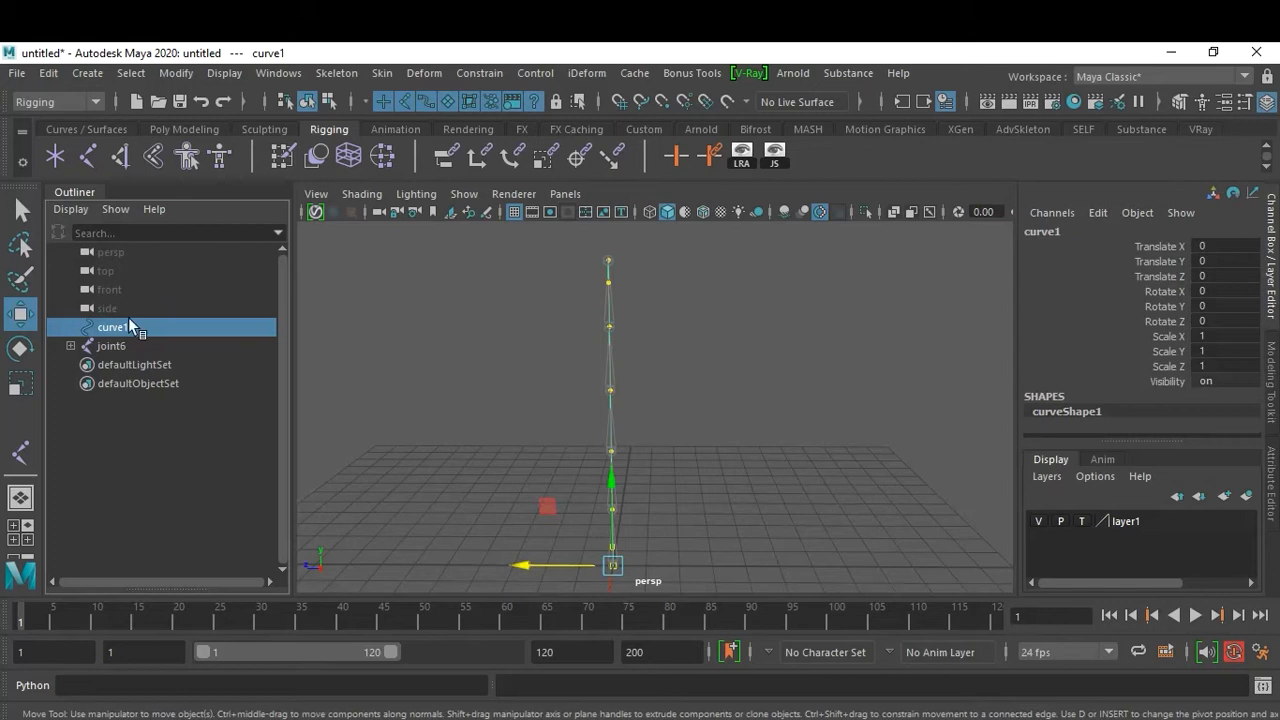
pyautogui.click(51, 99)
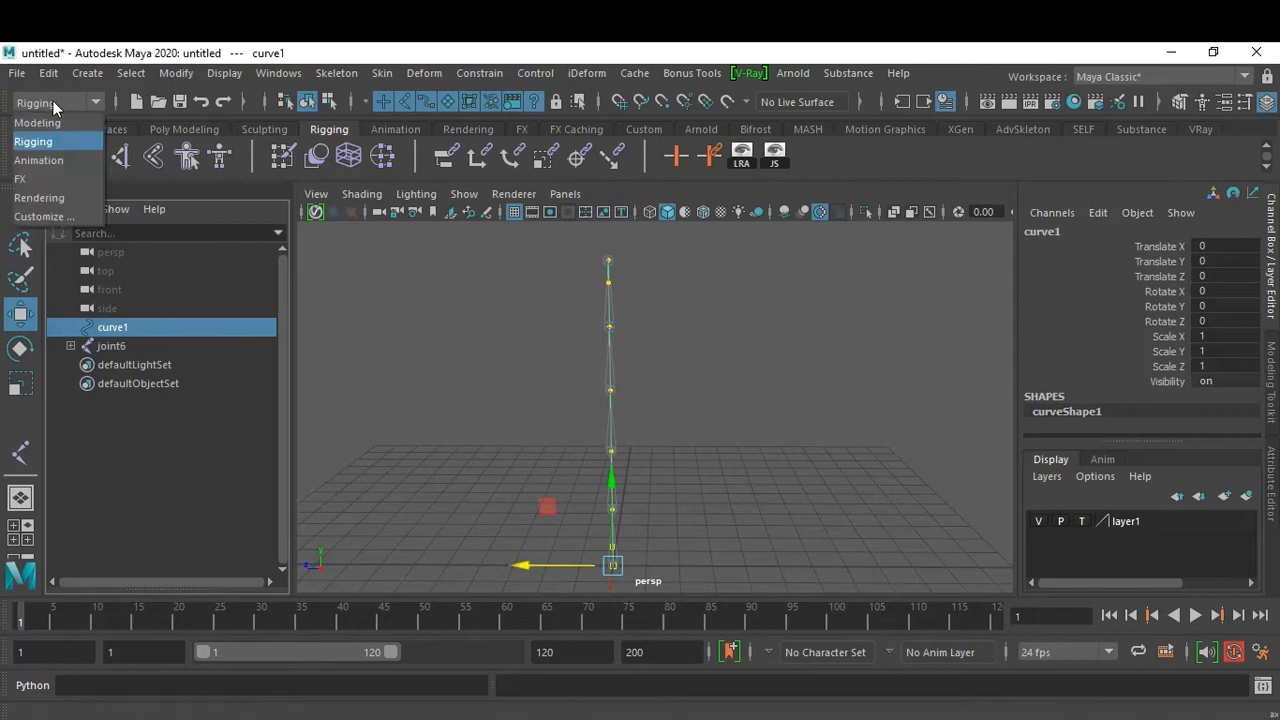
pyautogui.click(65, 176)
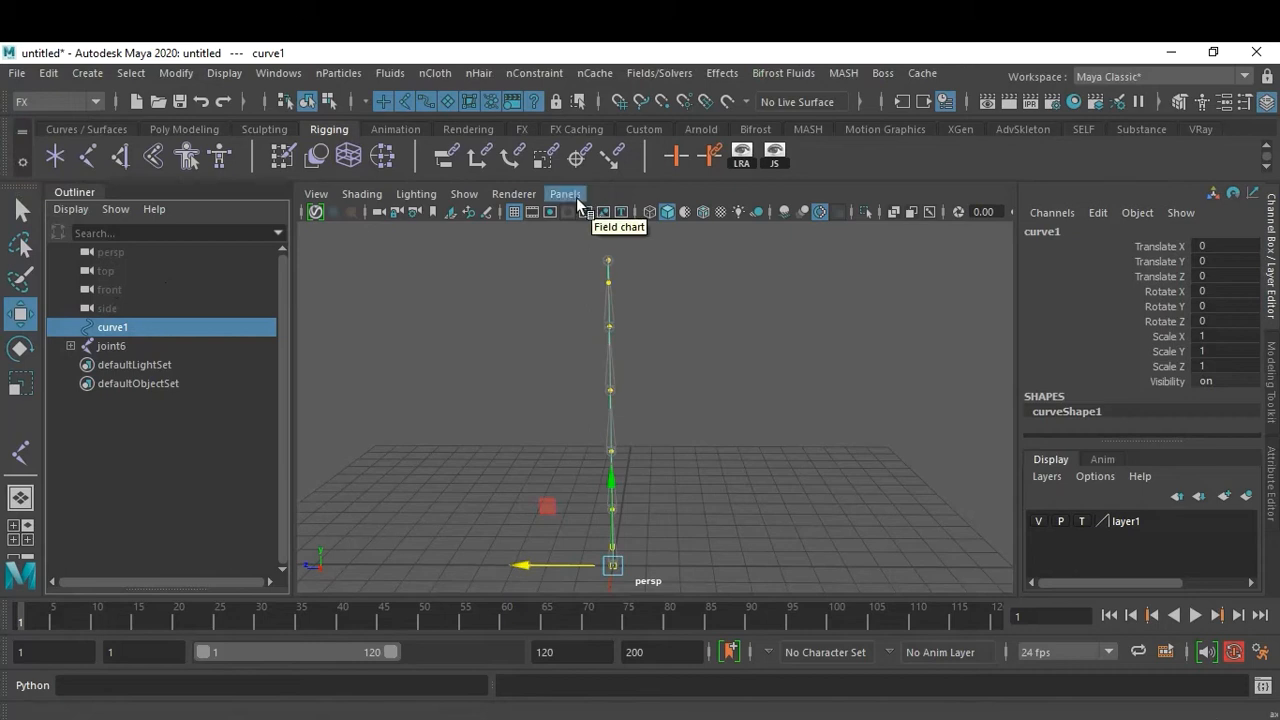
pyautogui.click(484, 77)
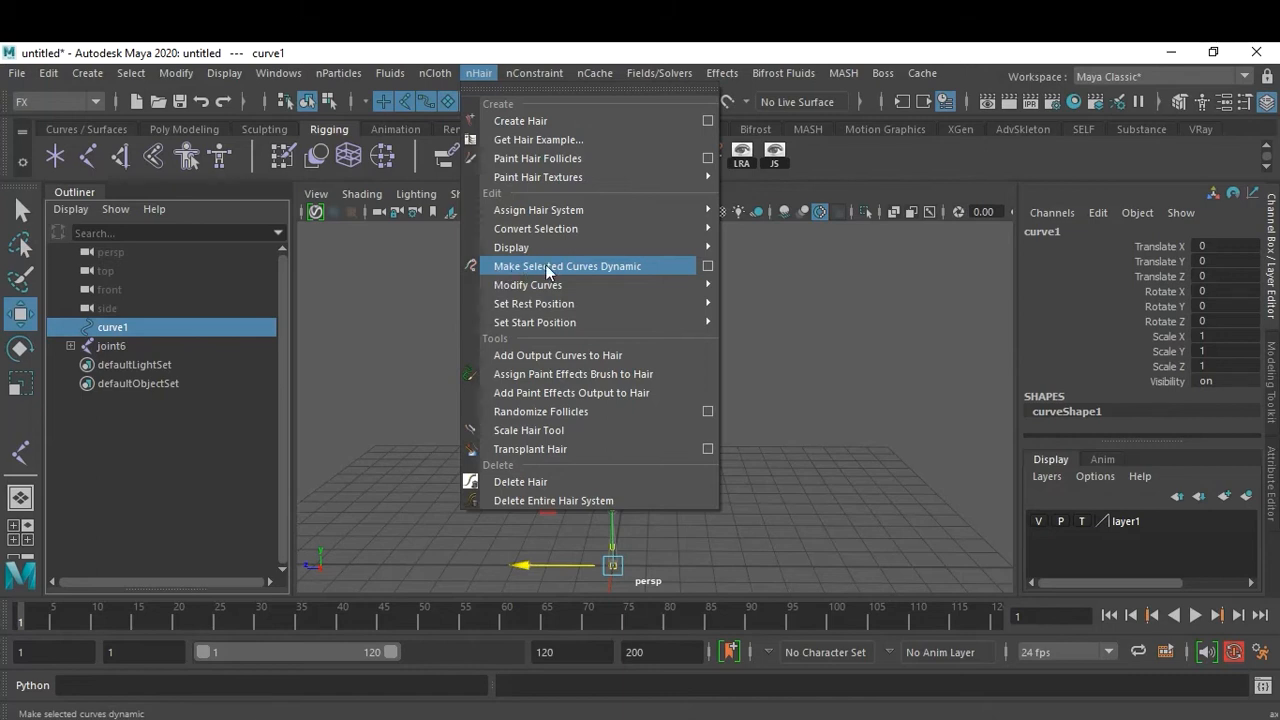
pyautogui.click(707, 266)
pyautogui.click(746, 276)
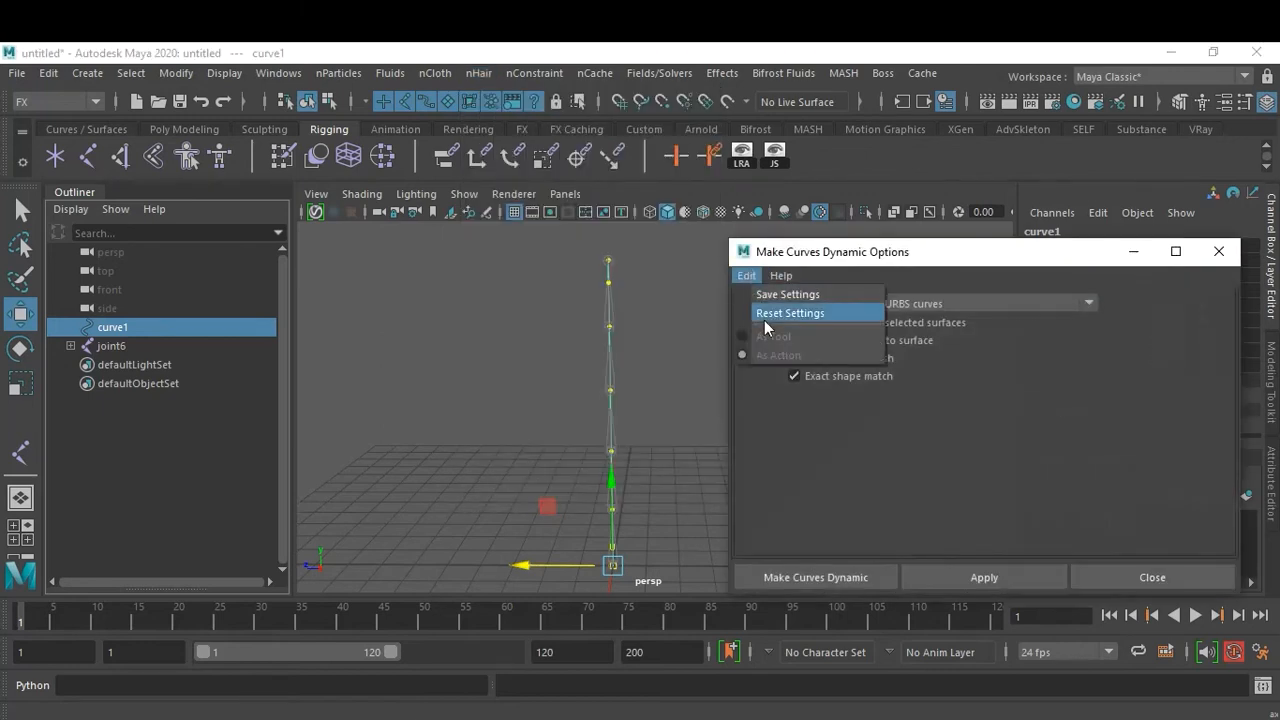
pyautogui.click(775, 311)
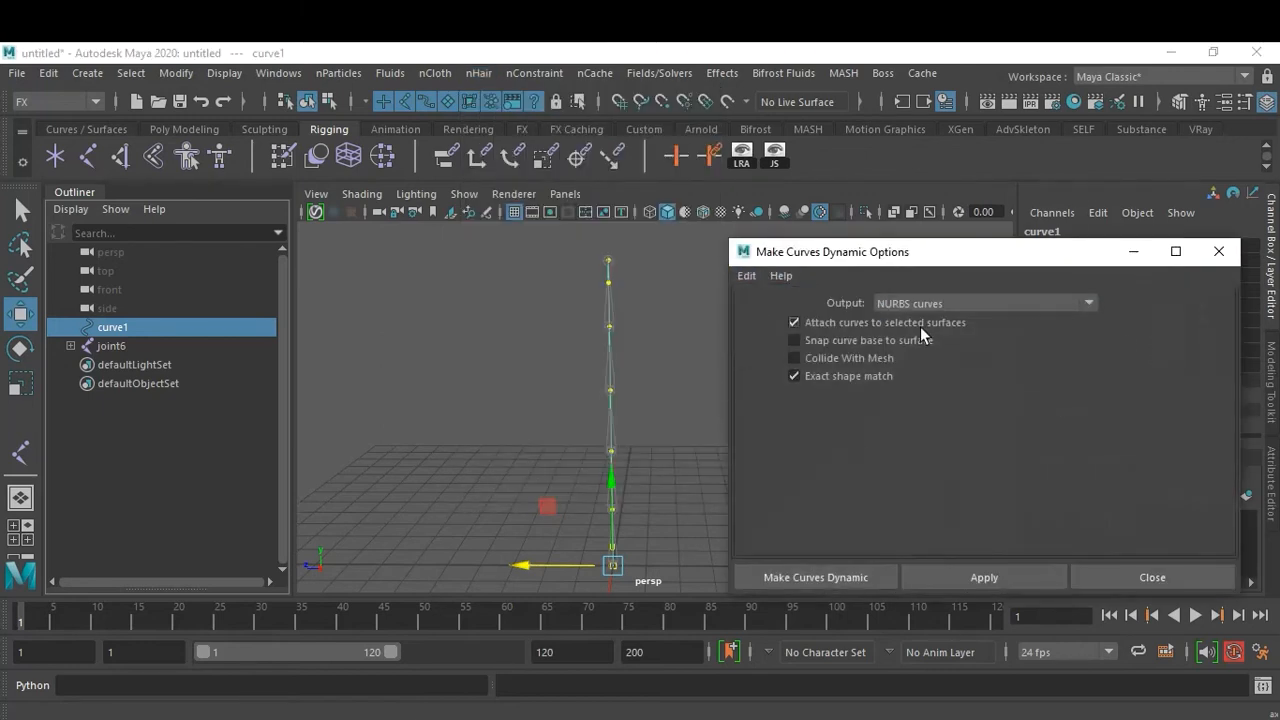
pyautogui.click(823, 576)
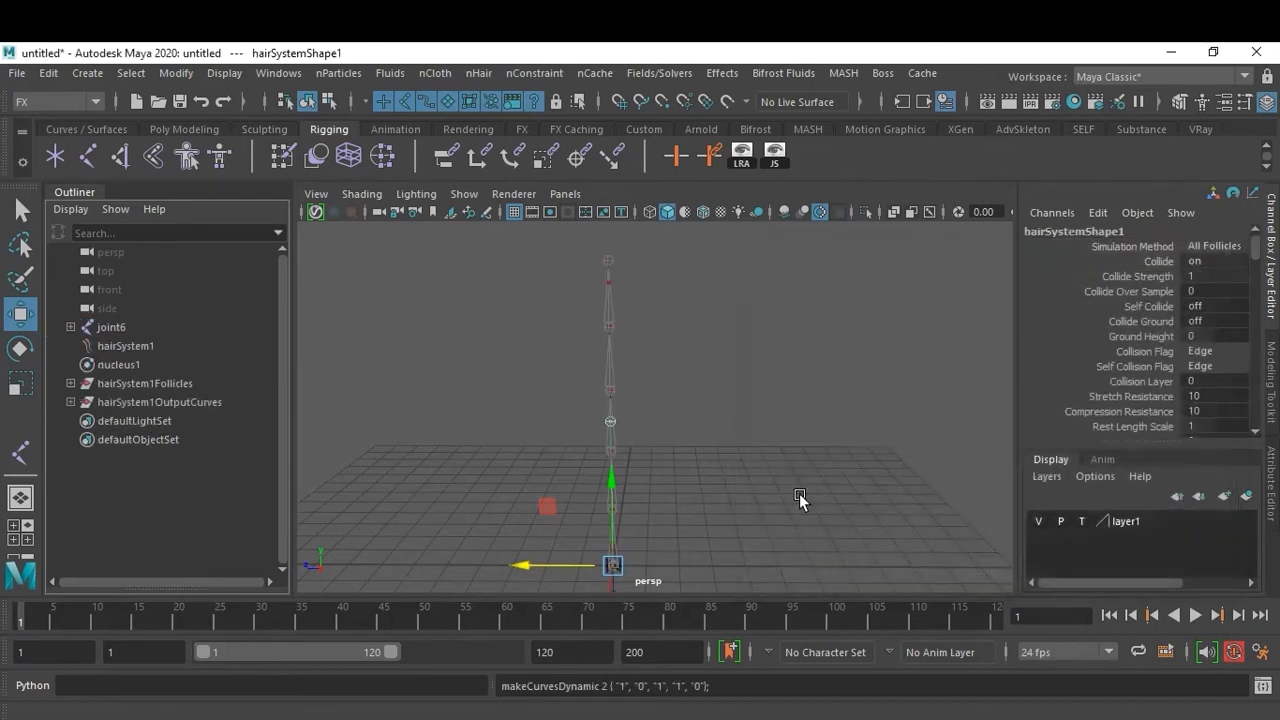
# Play the hair simulation with nothing selected to check the curve's motion, and return to the first frame.
pyautogui.click(799, 493)
pyautogui.scroll(-3, 799, 493)
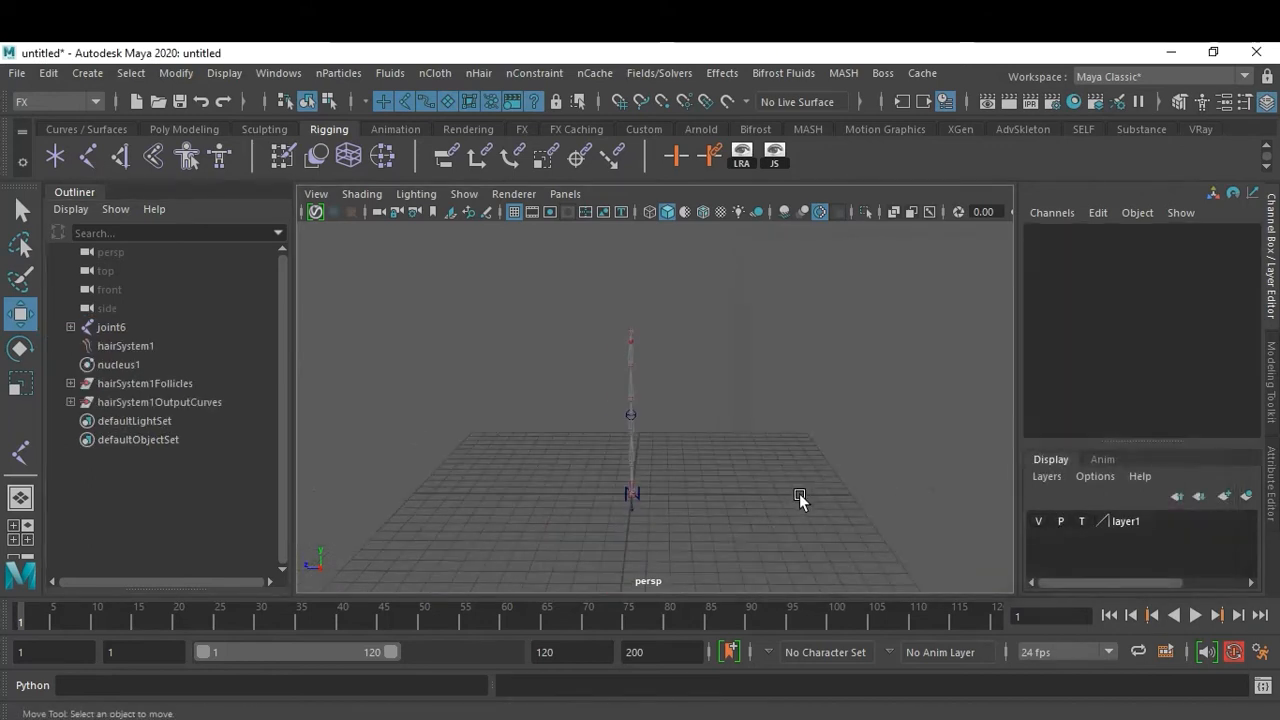
pyautogui.click(1195, 616)
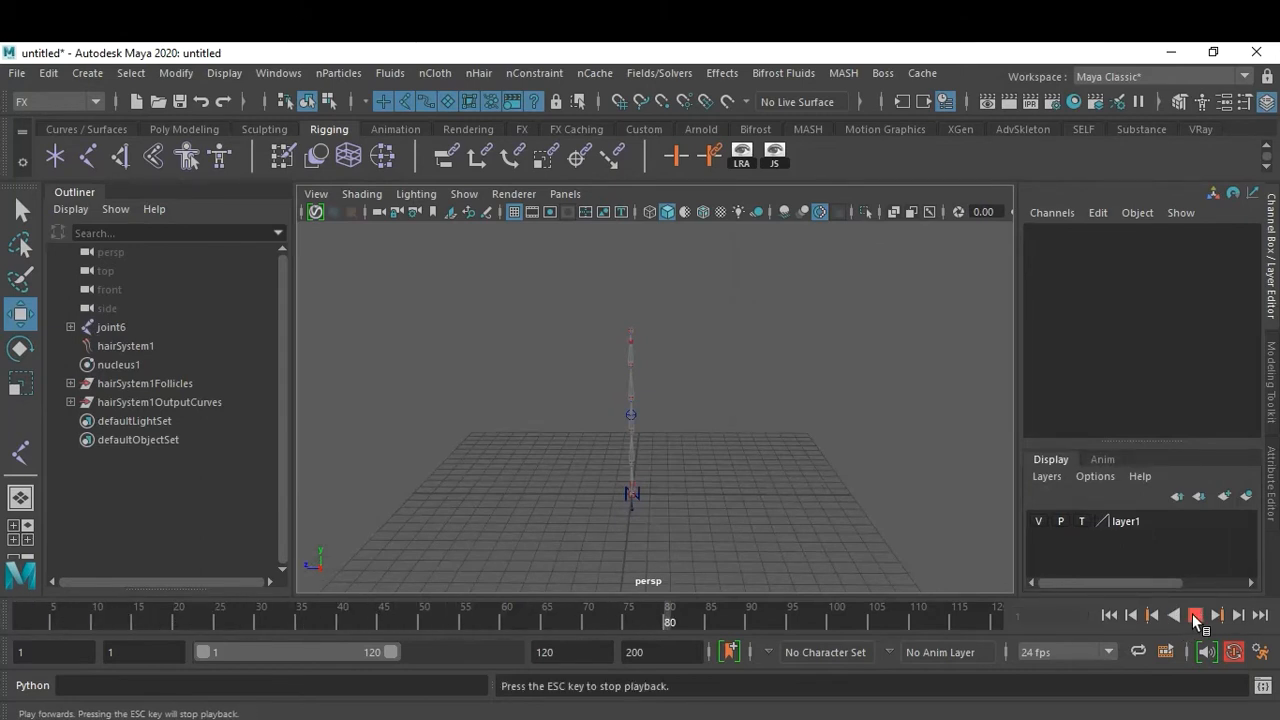
pyautogui.click(1195, 617)
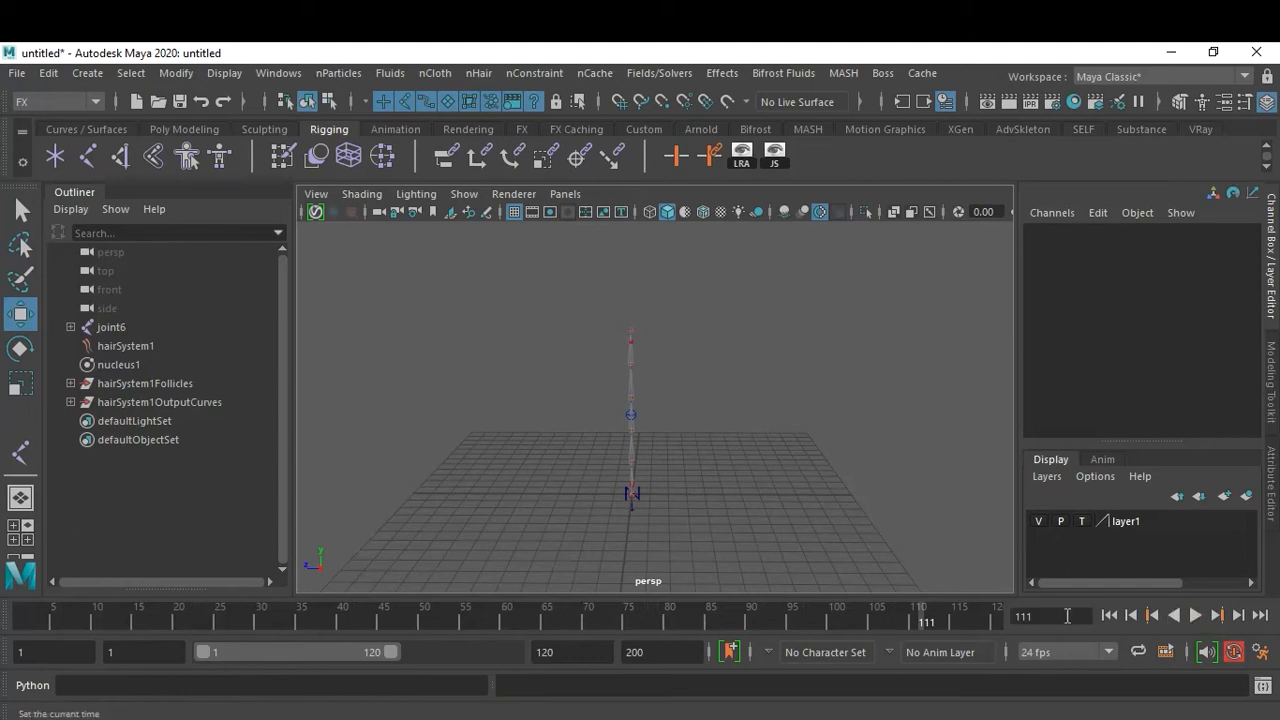
pyautogui.click(1109, 615)
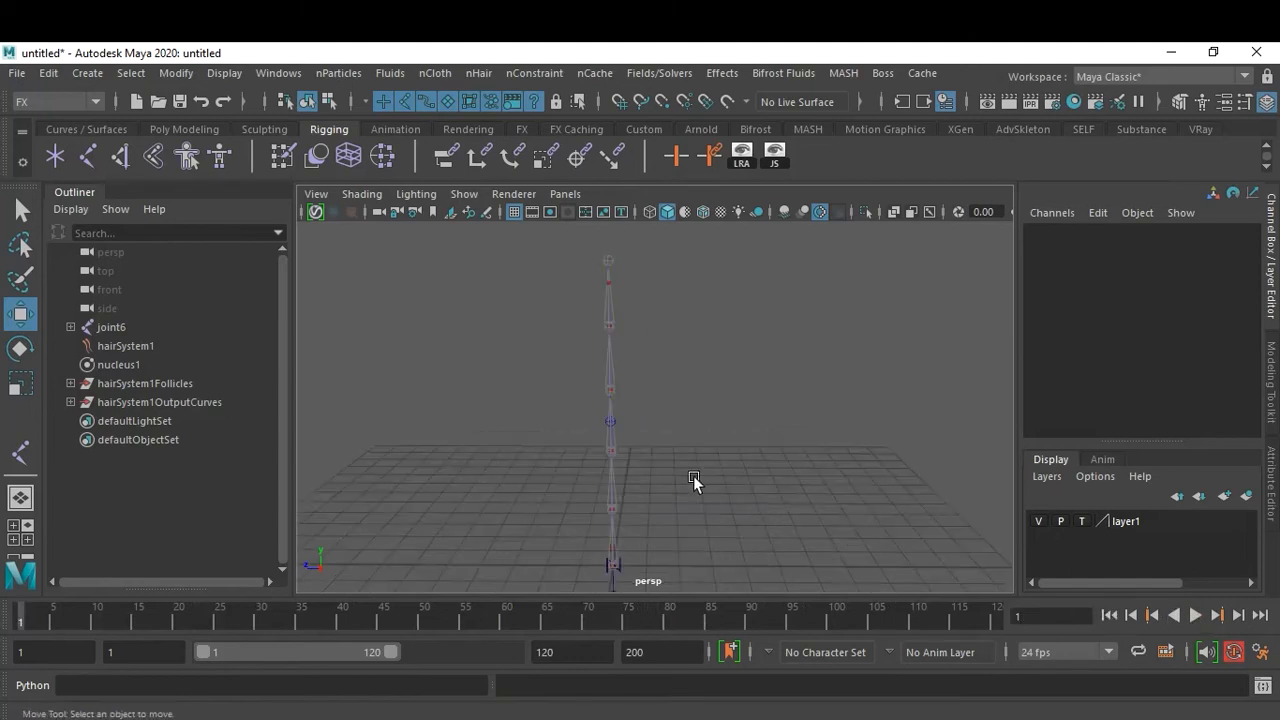
# Hide layer1 and set the Point Lock of follicle1 under hairSystem1Follicles to Base.
pyautogui.click(1038, 521)
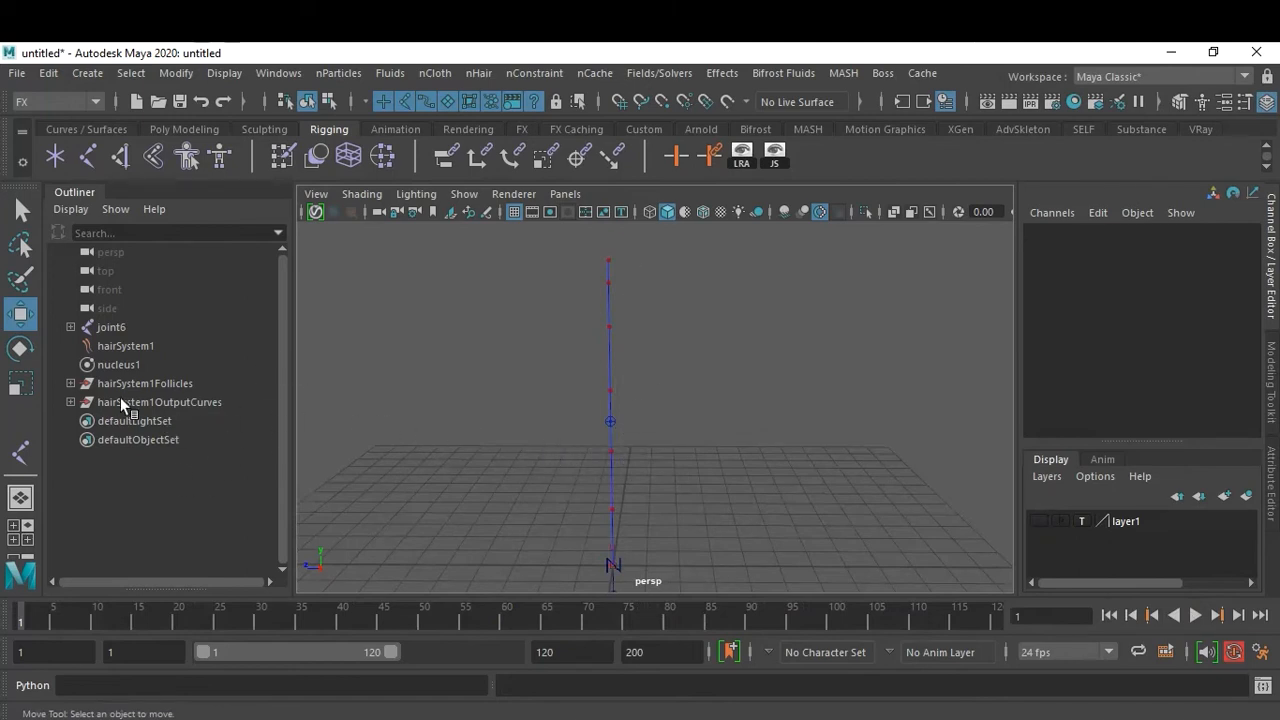
pyautogui.click(71, 384)
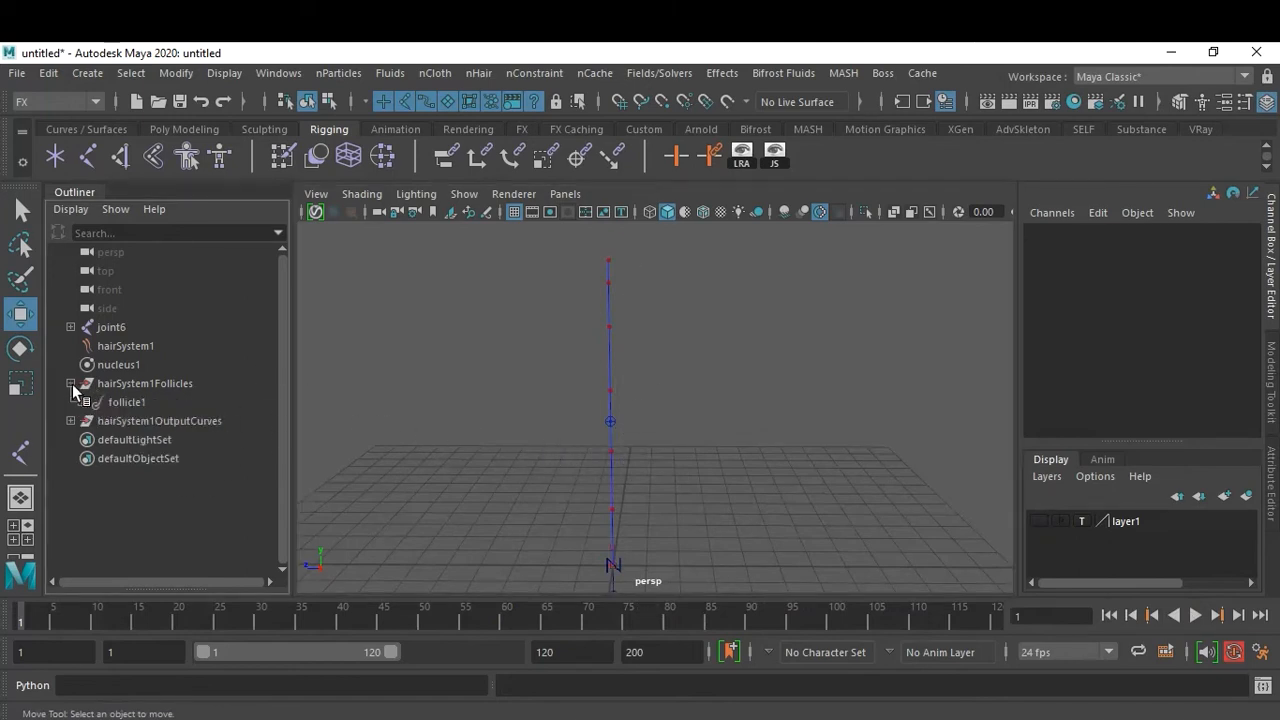
pyautogui.click(125, 404)
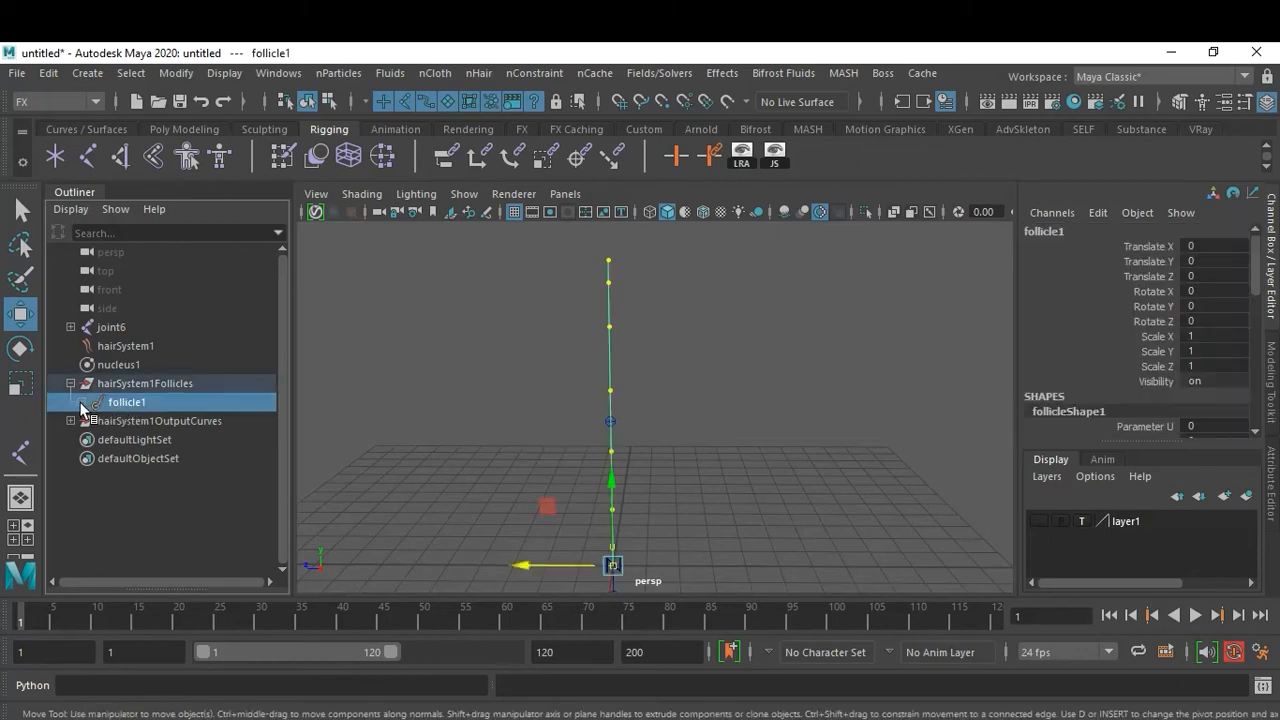
pyautogui.click(82, 404)
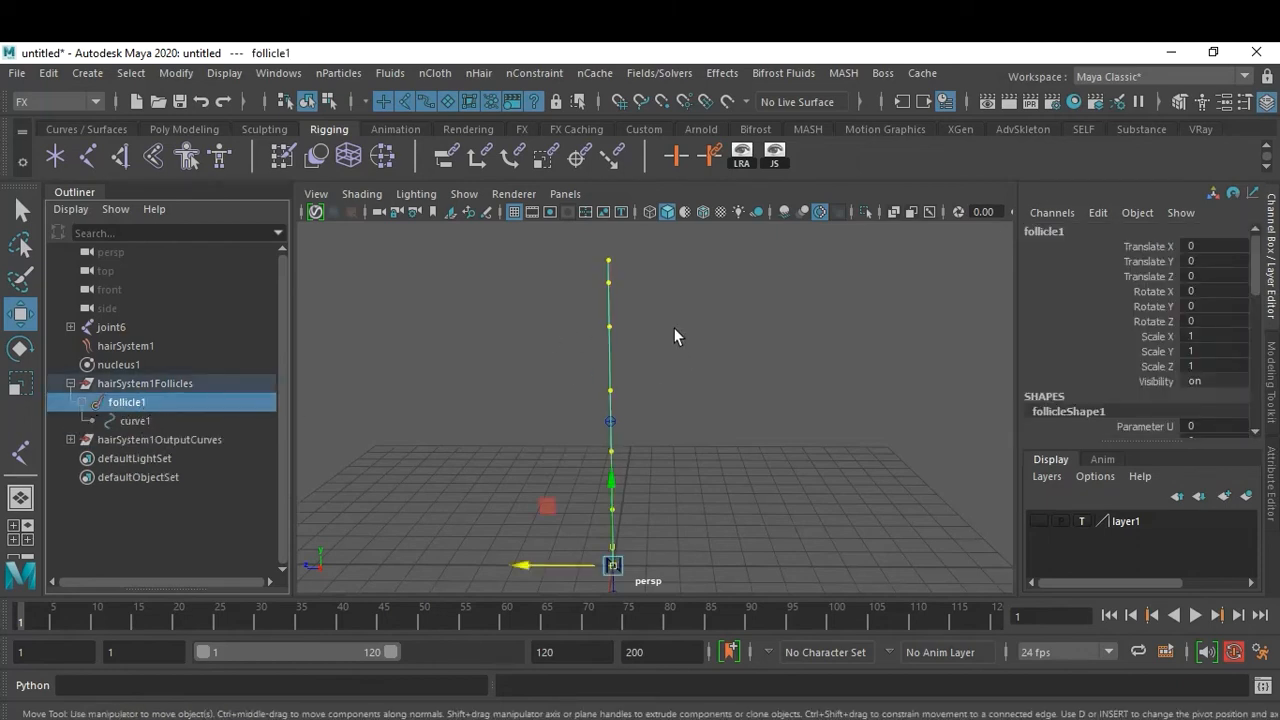
pyautogui.hotkey('ctrl', 'a')
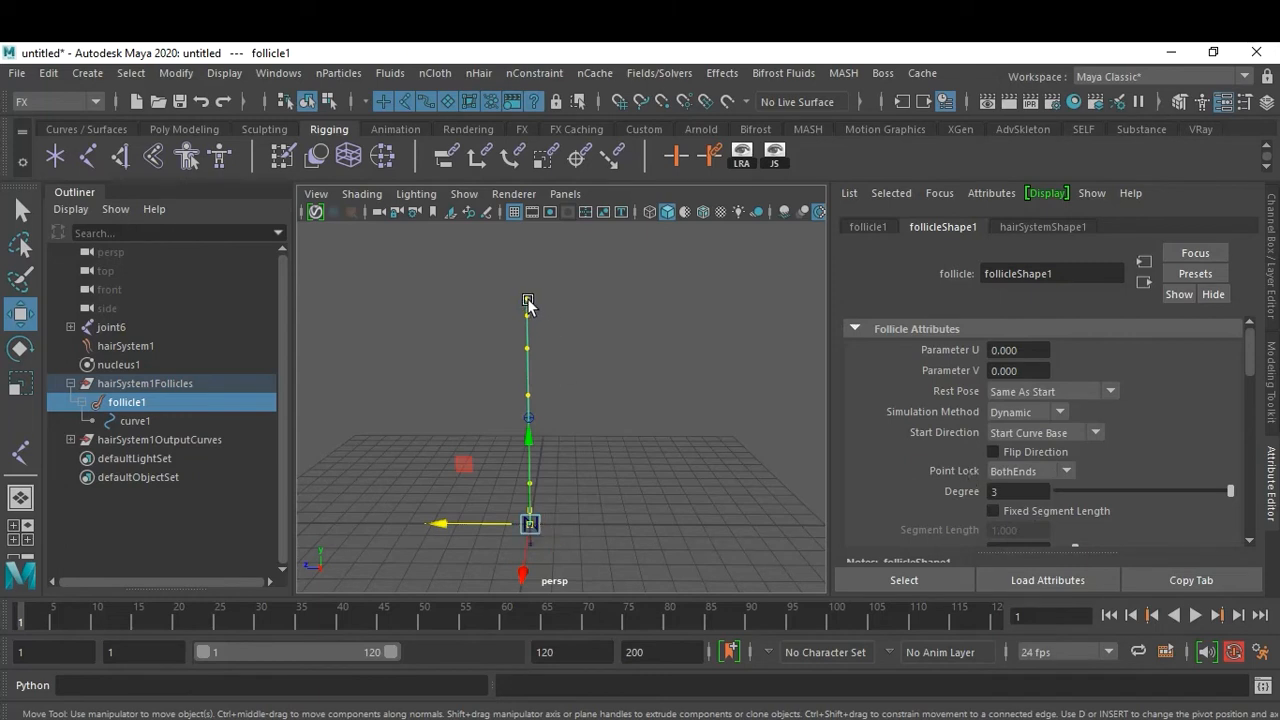
pyautogui.click(1047, 471)
pyautogui.click(1031, 511)
# Play back the base-locked curve, review the remaining follicleShape1 attributes, and clear the selection.
pyautogui.click(1196, 616)
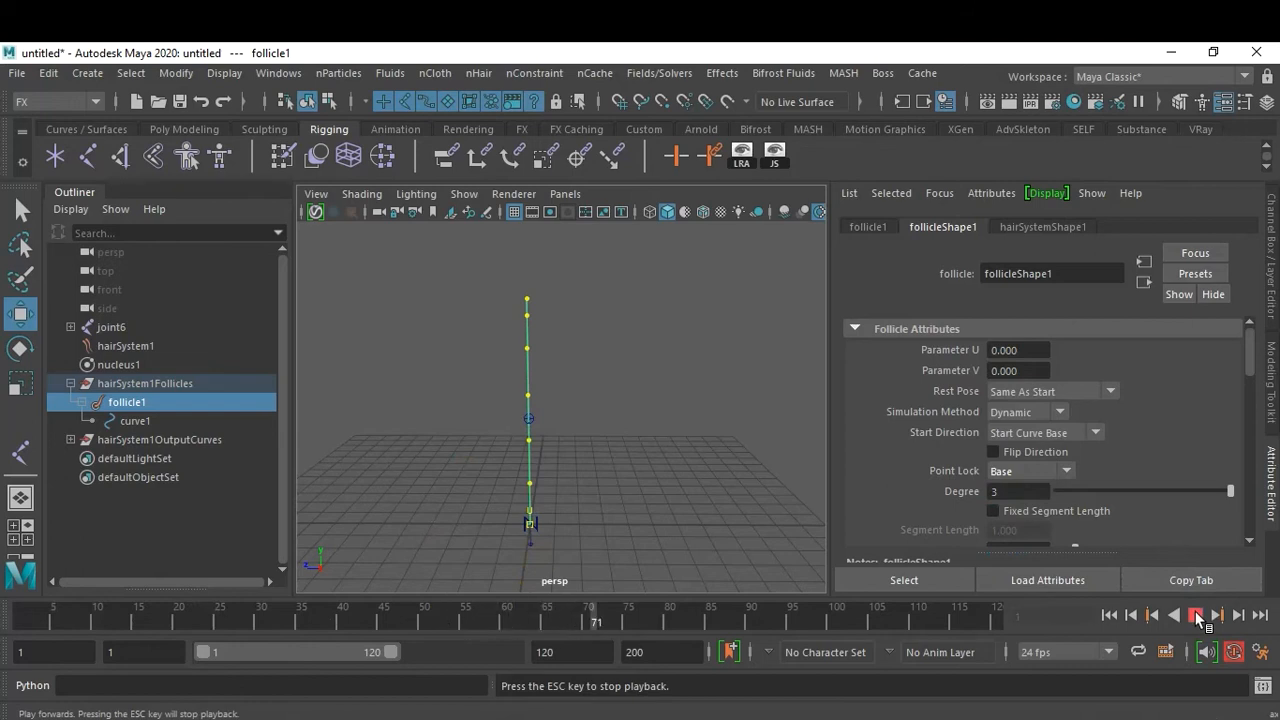
pyautogui.click(1196, 616)
pyautogui.keyDown('alt'); pyautogui.moveTo(520, 380); pyautogui.dragTo(573, 331); pyautogui.keyUp('alt')
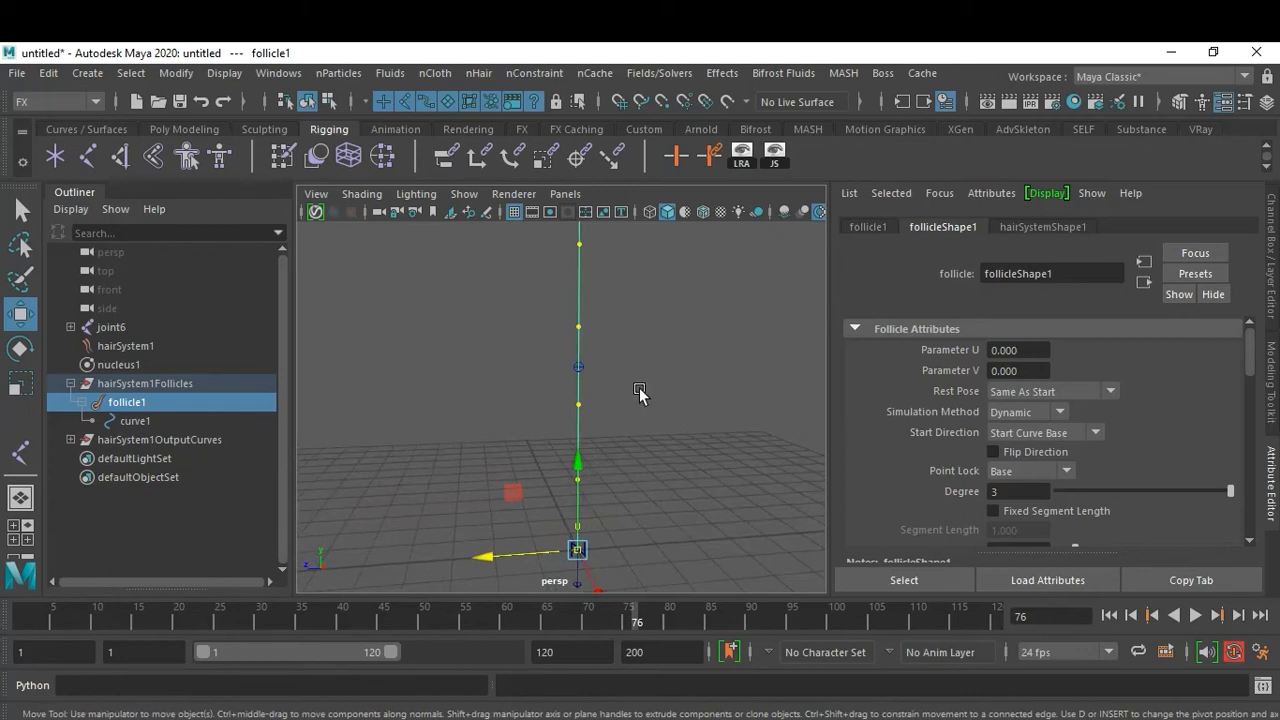
pyautogui.scroll(-10, 1127, 452)
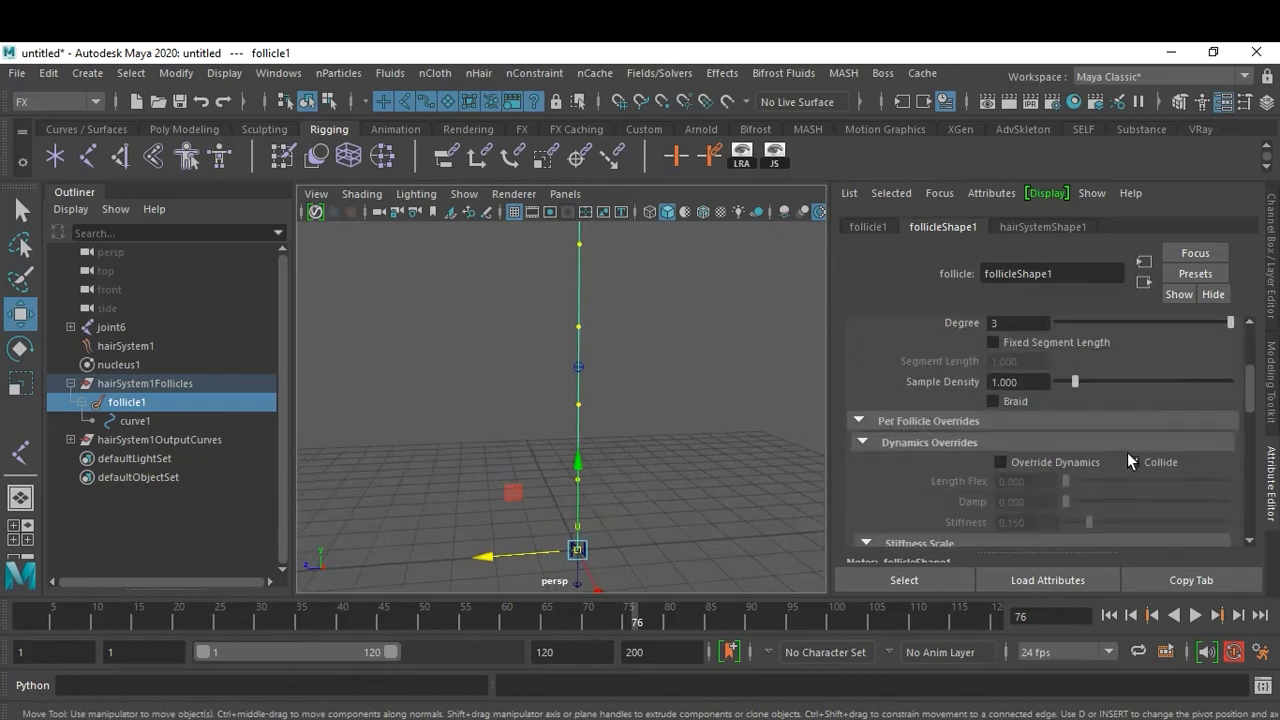
pyautogui.scroll(-2, 1125, 465)
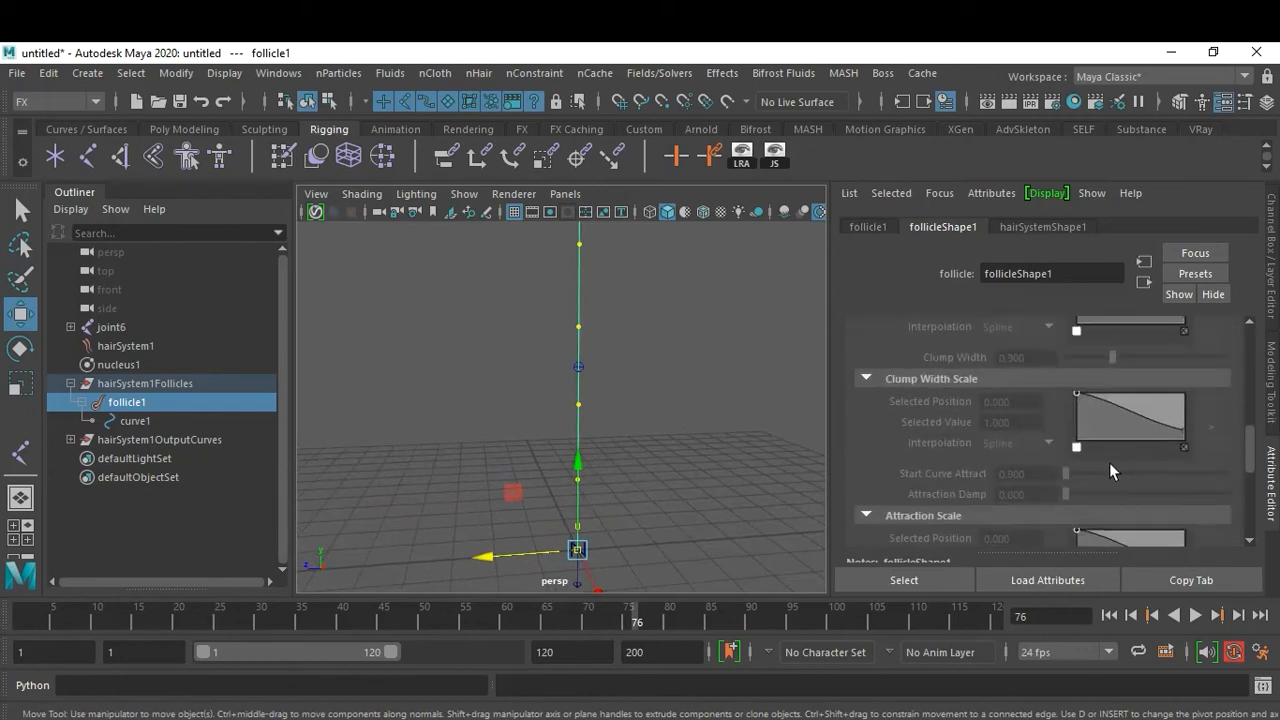
pyautogui.click(633, 552)
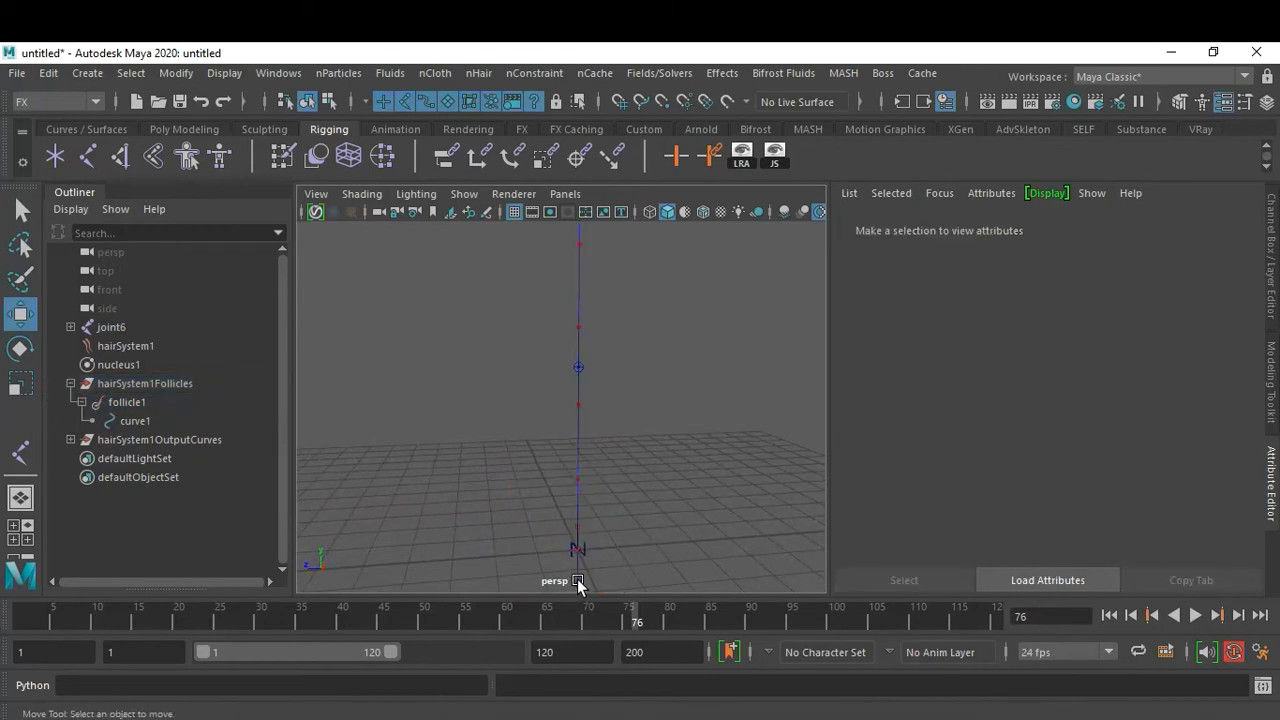
# Set nucleus1's Air Density to 3.846 and Wind Speed to 10.440, and play back the simulation.
pyautogui.click(118, 364)
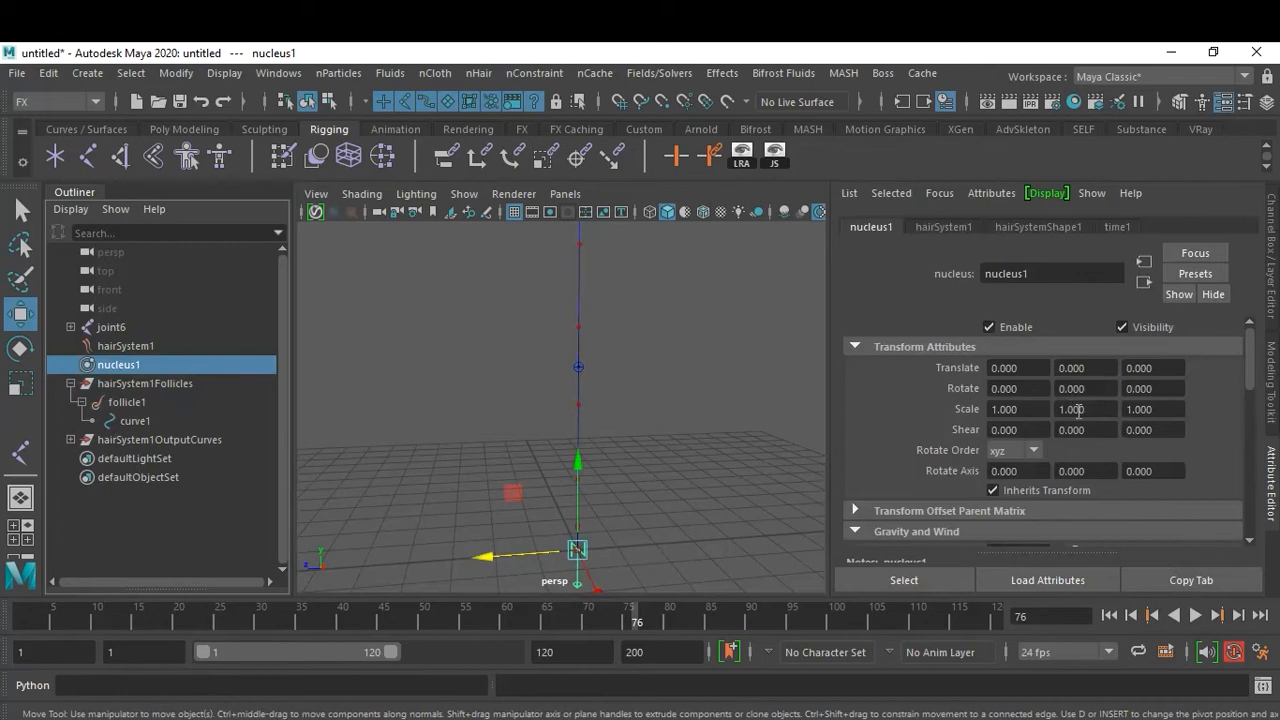
pyautogui.scroll(-6, 1078, 410)
pyautogui.scroll(2, 1117, 437)
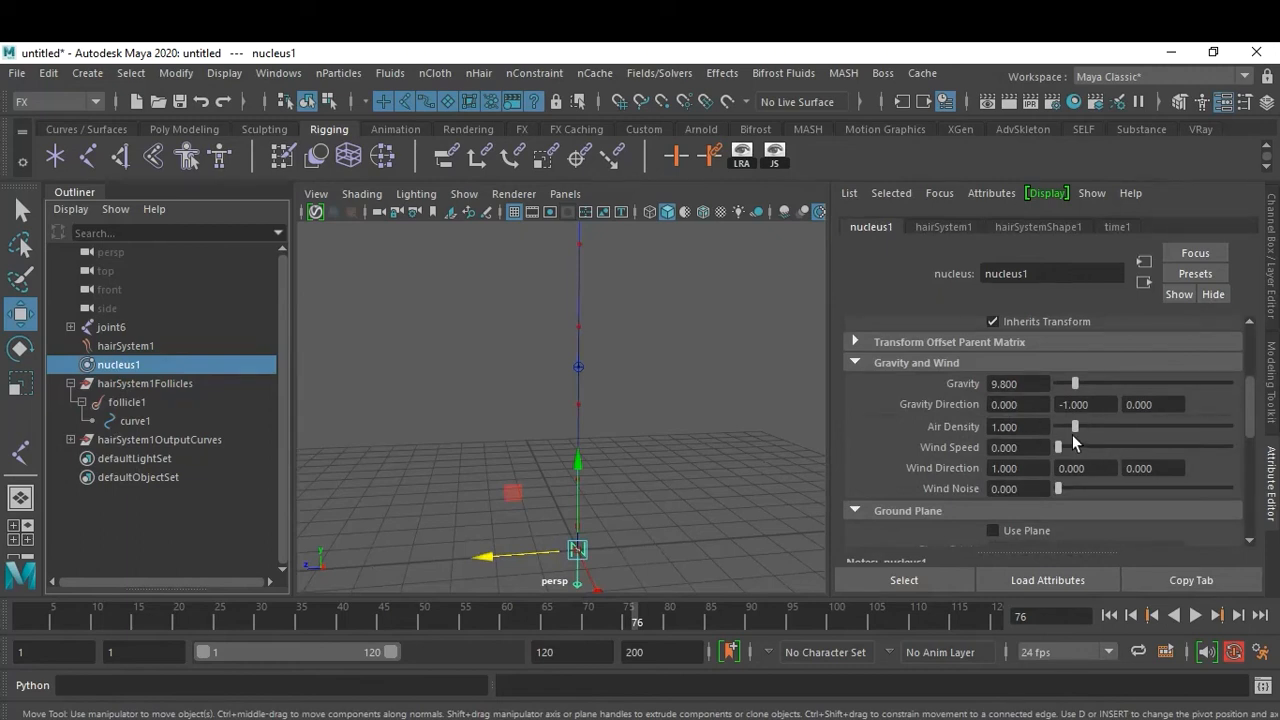
pyautogui.moveTo(1086, 428); pyautogui.dragTo(1123, 432)
pyautogui.click(1196, 616)
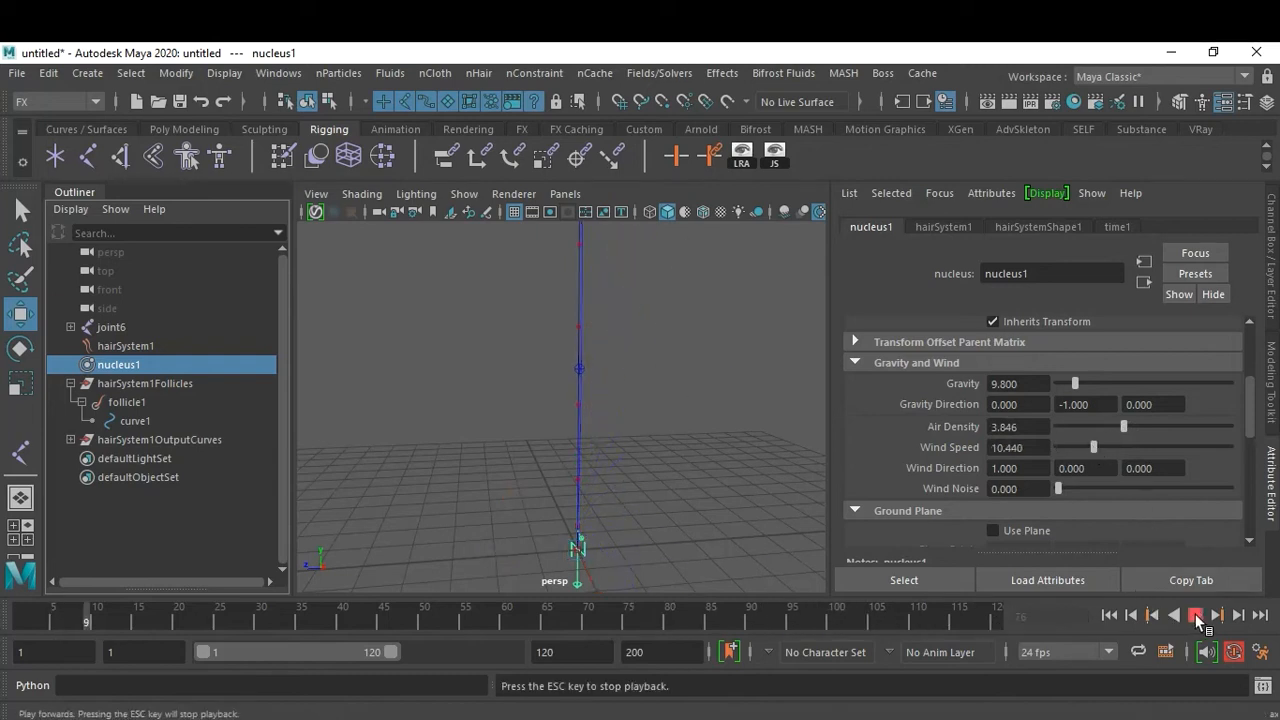
pyautogui.click(1197, 617)
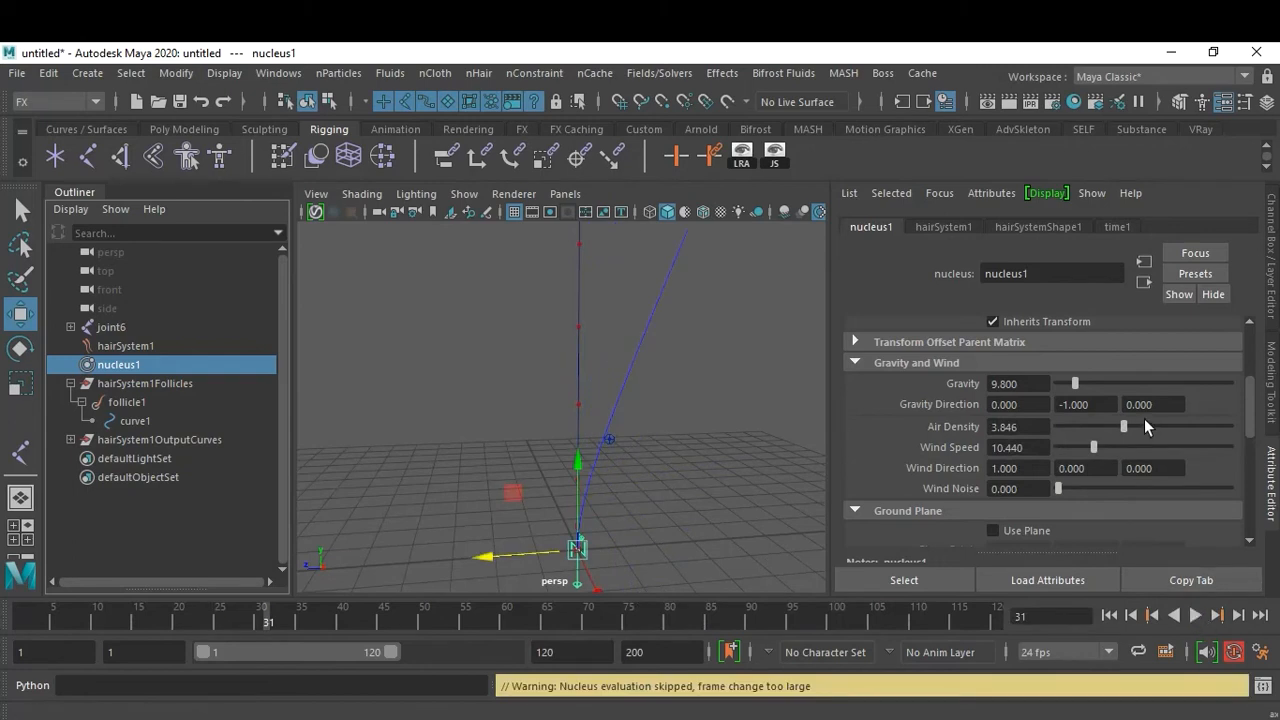
# Reduce nucleus1's Air Density to 2.253 and Wind Speed to 7.143, and replay the simulation from the first frame.
pyautogui.moveTo(1123, 425); pyautogui.dragTo(1105, 424)
pyautogui.click(1109, 615)
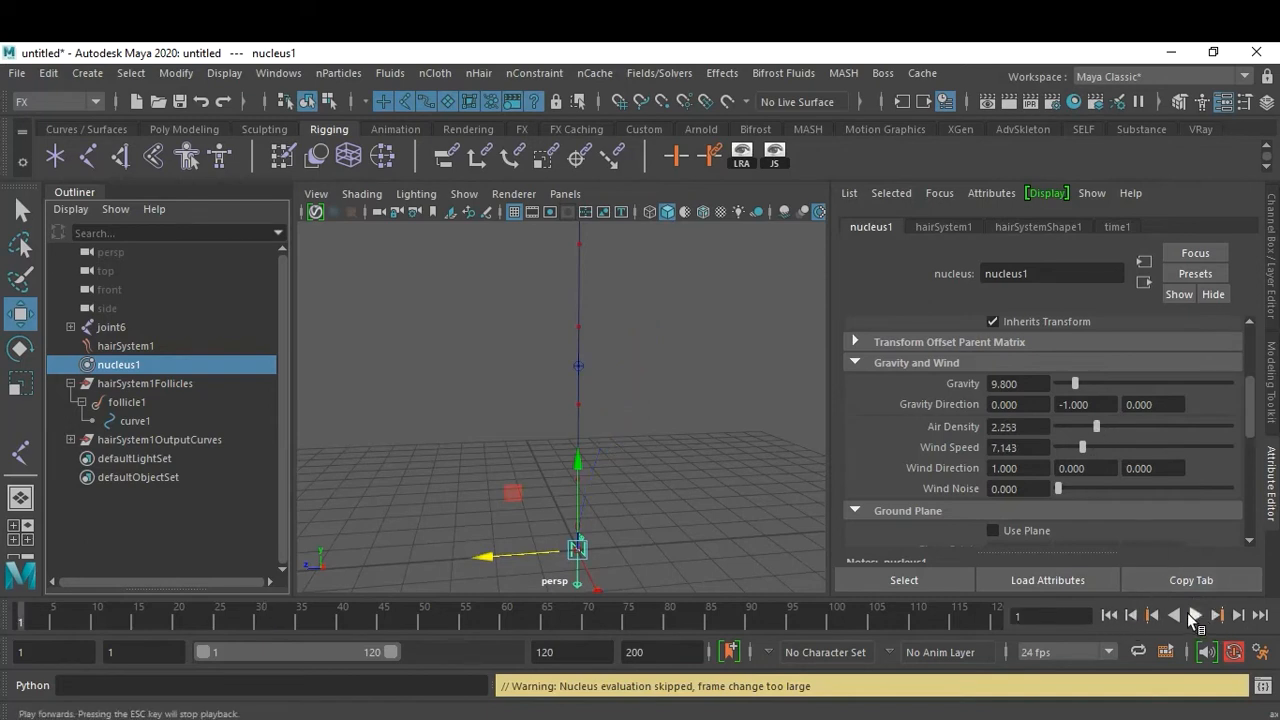
pyautogui.click(1195, 614)
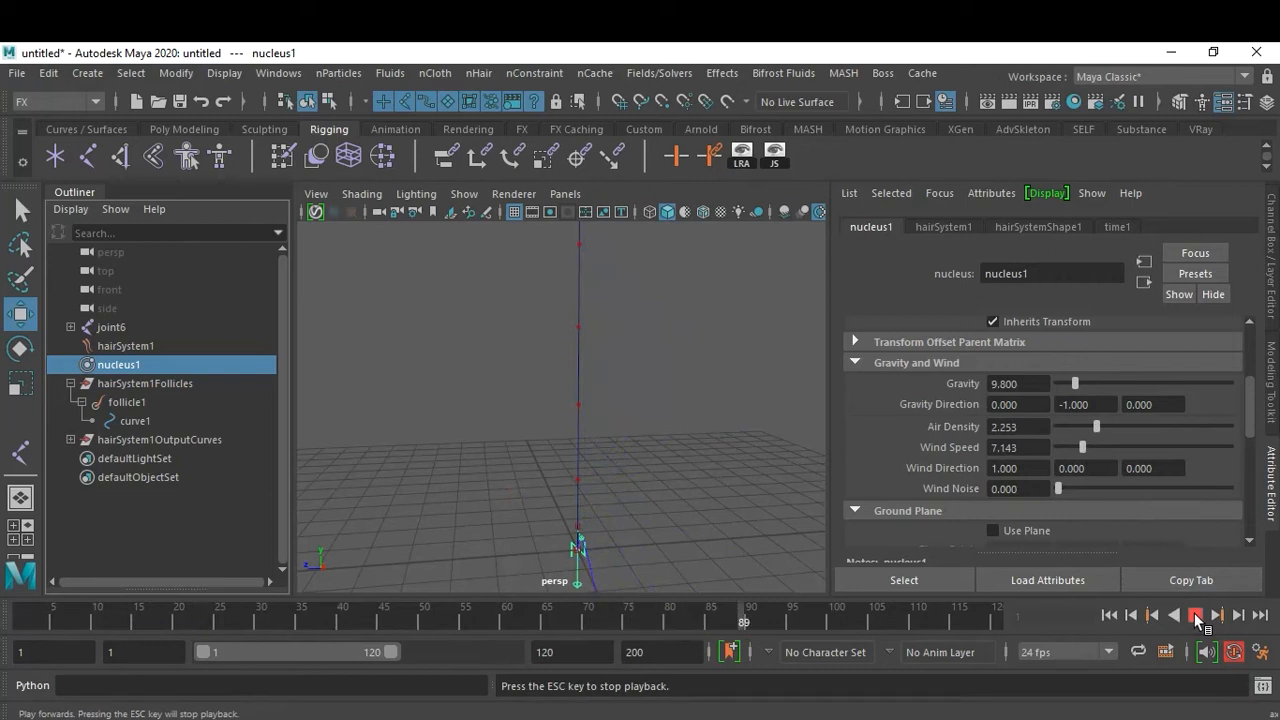
pyautogui.click(1195, 615)
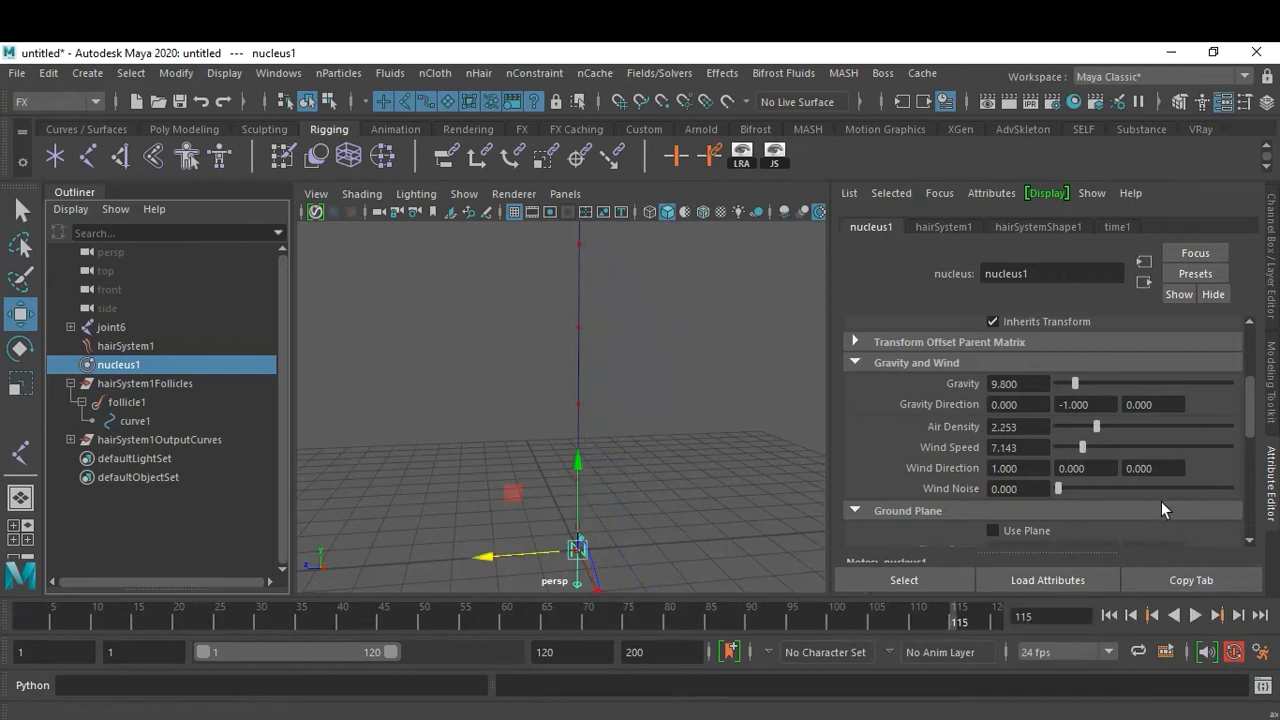
# Lower nucleus1's Wind Speed to 1.648 and Air Density to 0.714, and play back the curve's motion.
pyautogui.moveTo(1082, 447)
pyautogui.mouseDown()
pyautogui.moveTo(1062, 447)
pyautogui.moveTo(1070, 429)
pyautogui.mouseUp()
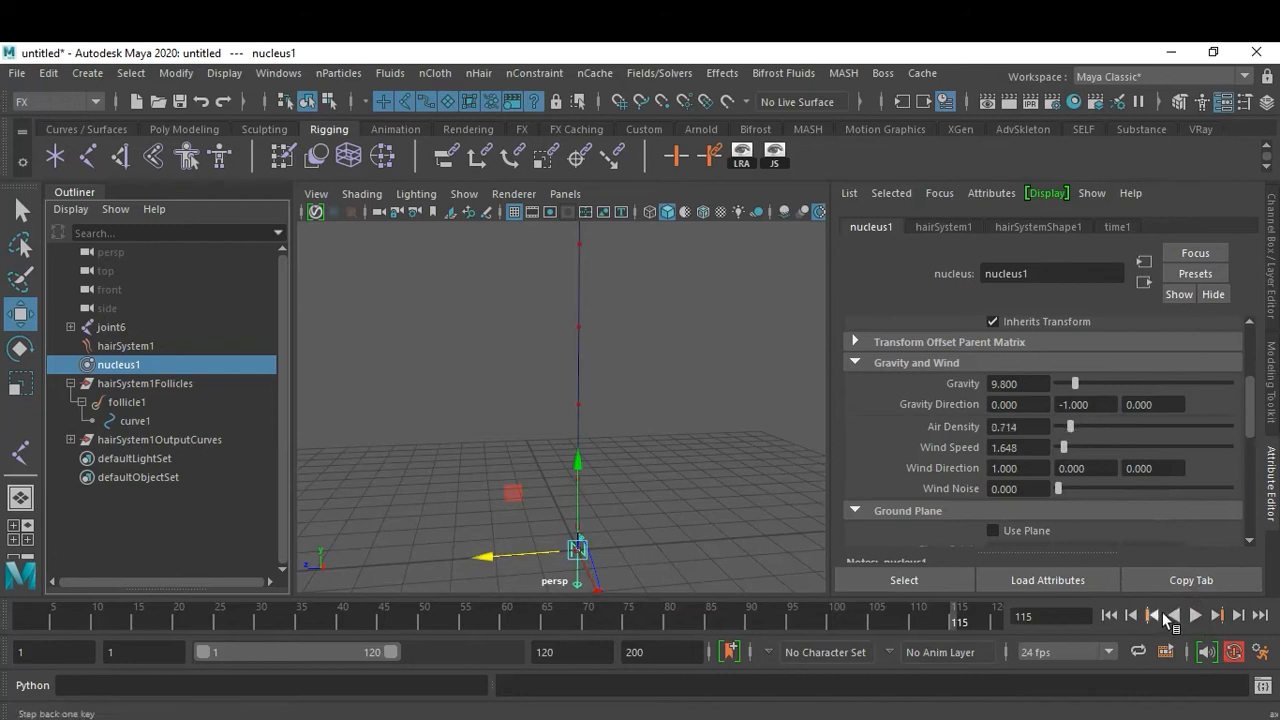
pyautogui.click(1195, 615)
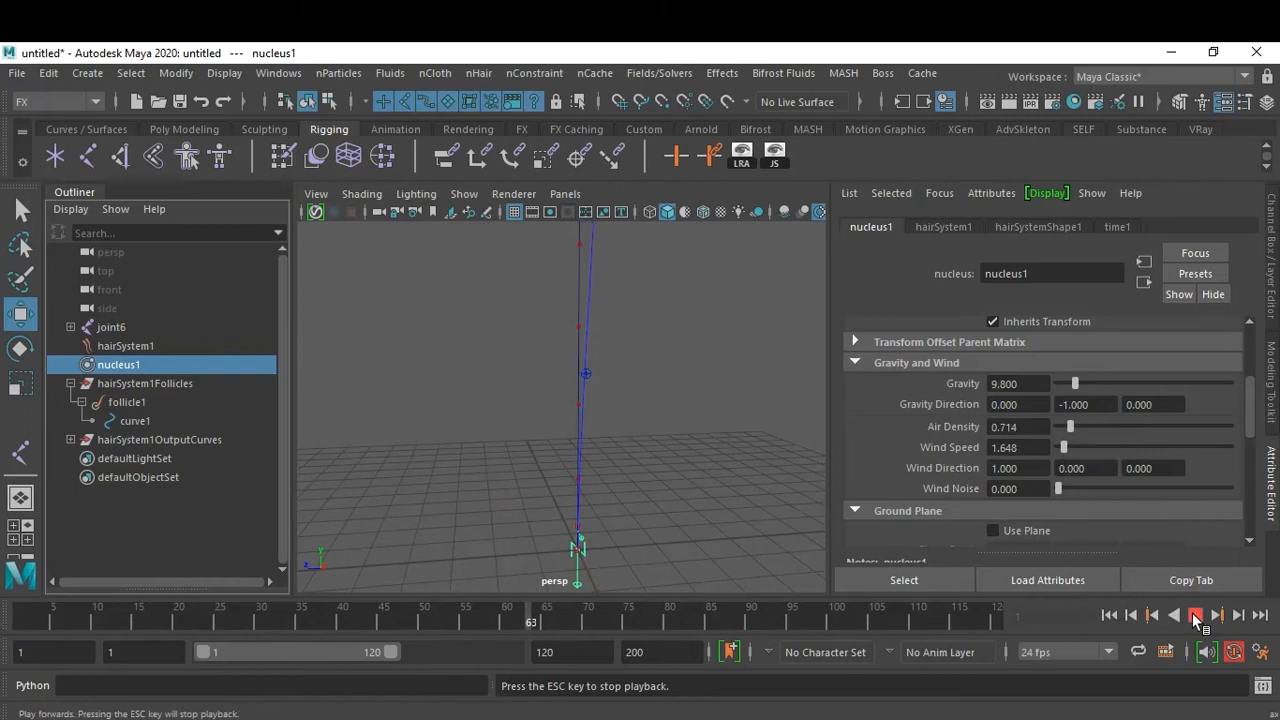
pyautogui.click(1194, 615)
pyautogui.keyDown('alt'); pyautogui.moveTo(634, 374); pyautogui.dragTo(624, 384); pyautogui.keyUp('alt')
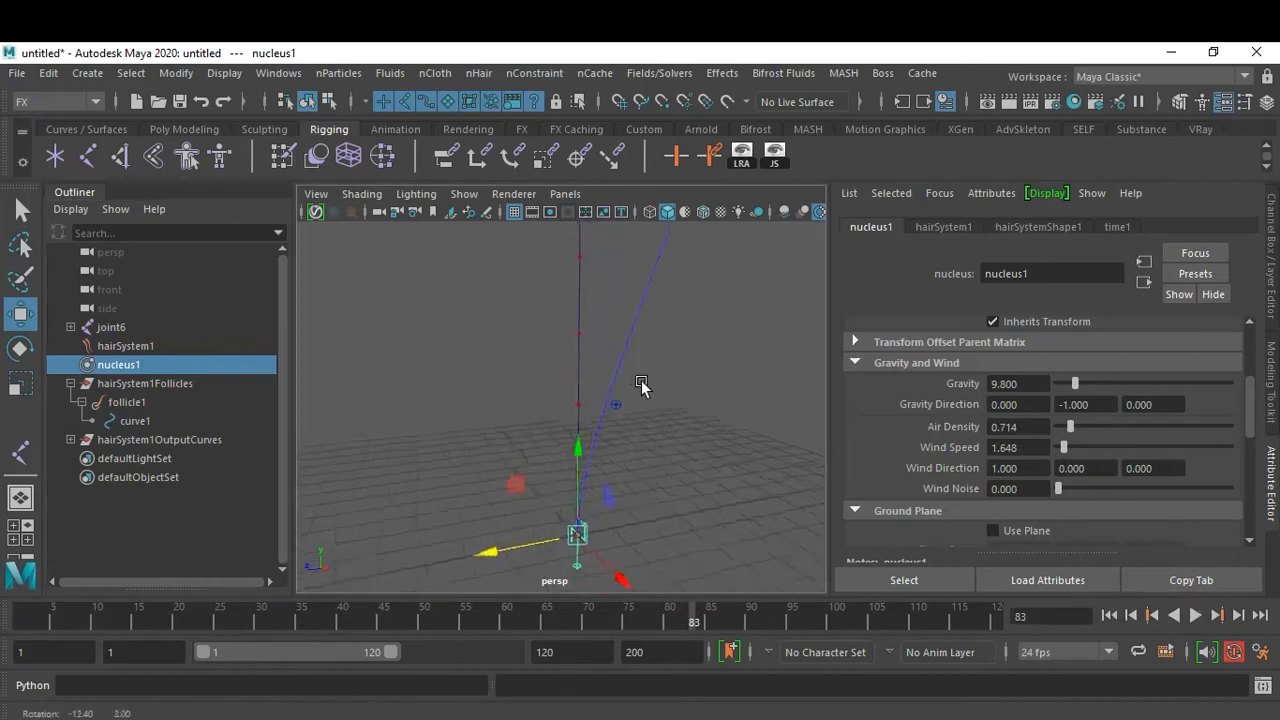
# Play the simulation from the first frame while testing nucleus1's Wind Noise at 0.253 and raising it to 0.445.
pyautogui.moveTo(1089, 487); pyautogui.dragTo(1101, 487)
pyautogui.click(1109, 615)
pyautogui.click(1194, 615)
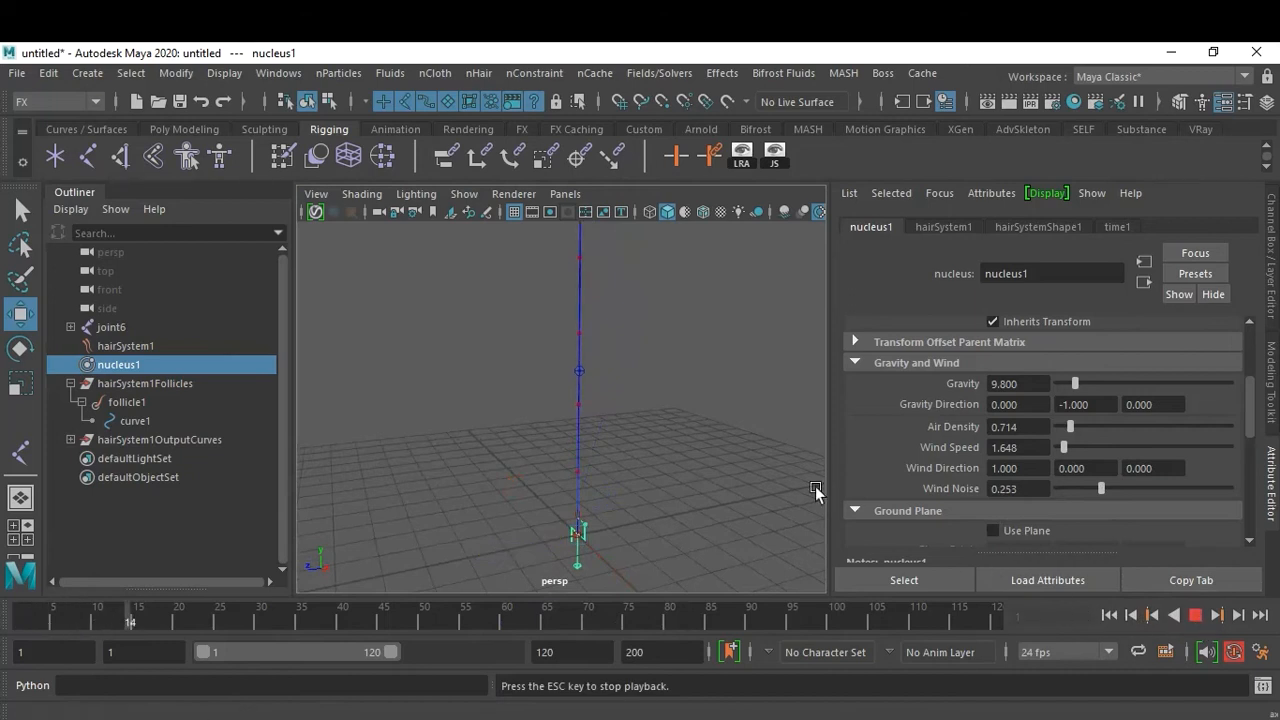
pyautogui.keyDown('alt'); pyautogui.moveTo(742, 446); pyautogui.dragTo(669, 434, button='right'); pyautogui.keyUp('alt')
pyautogui.keyDown('alt'); pyautogui.moveTo(669, 434); pyautogui.dragTo(694, 436); pyautogui.keyUp('alt')
pyautogui.keyDown('alt'); pyautogui.moveTo(694, 437); pyautogui.dragTo(706, 434, button='right'); pyautogui.keyUp('alt')
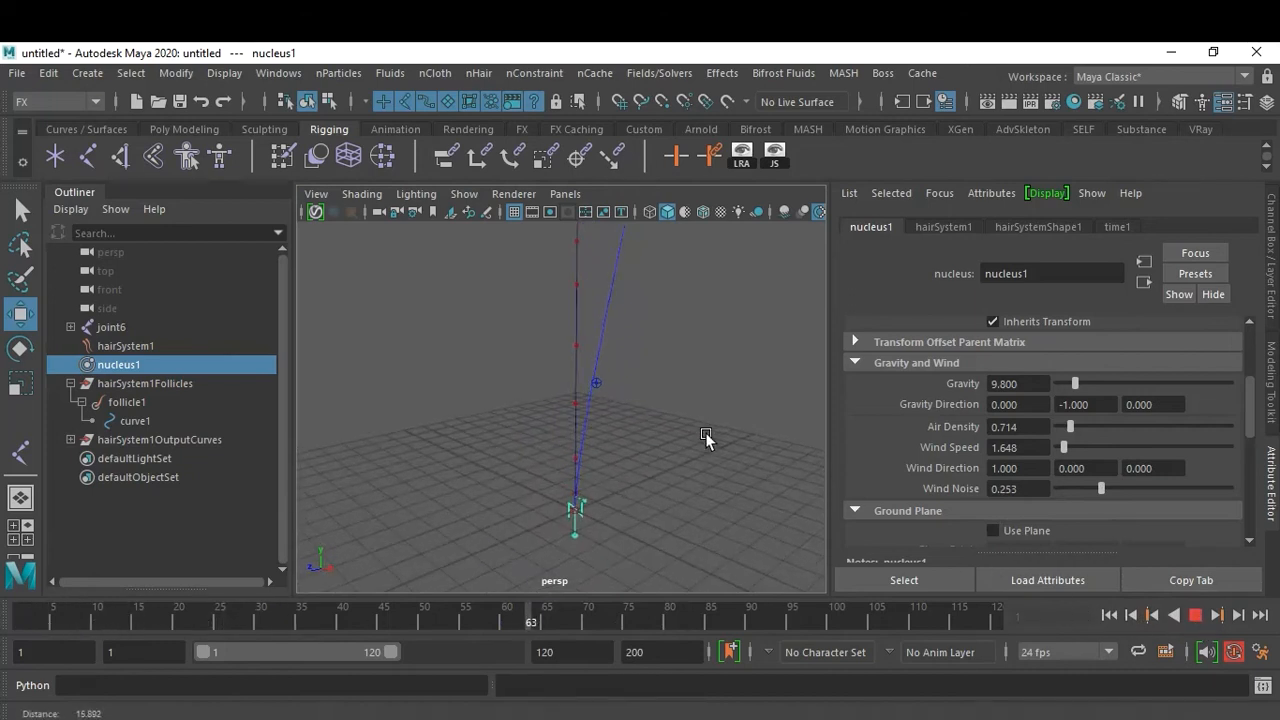
pyautogui.moveTo(1102, 488); pyautogui.dragTo(1136, 493)
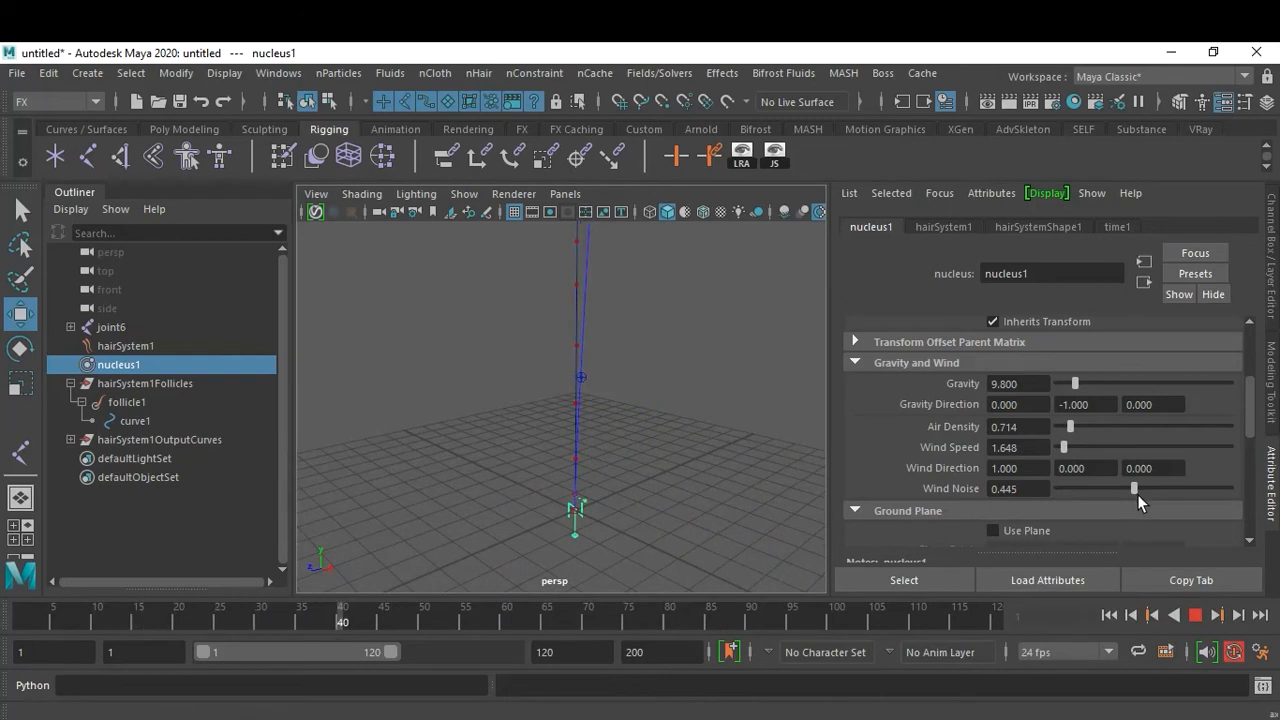
pyautogui.click(1195, 615)
# Set the timeline playback speed to Play Every Frame, Free and replay the simulation from the first frame.
pyautogui.rightClick(784, 622)
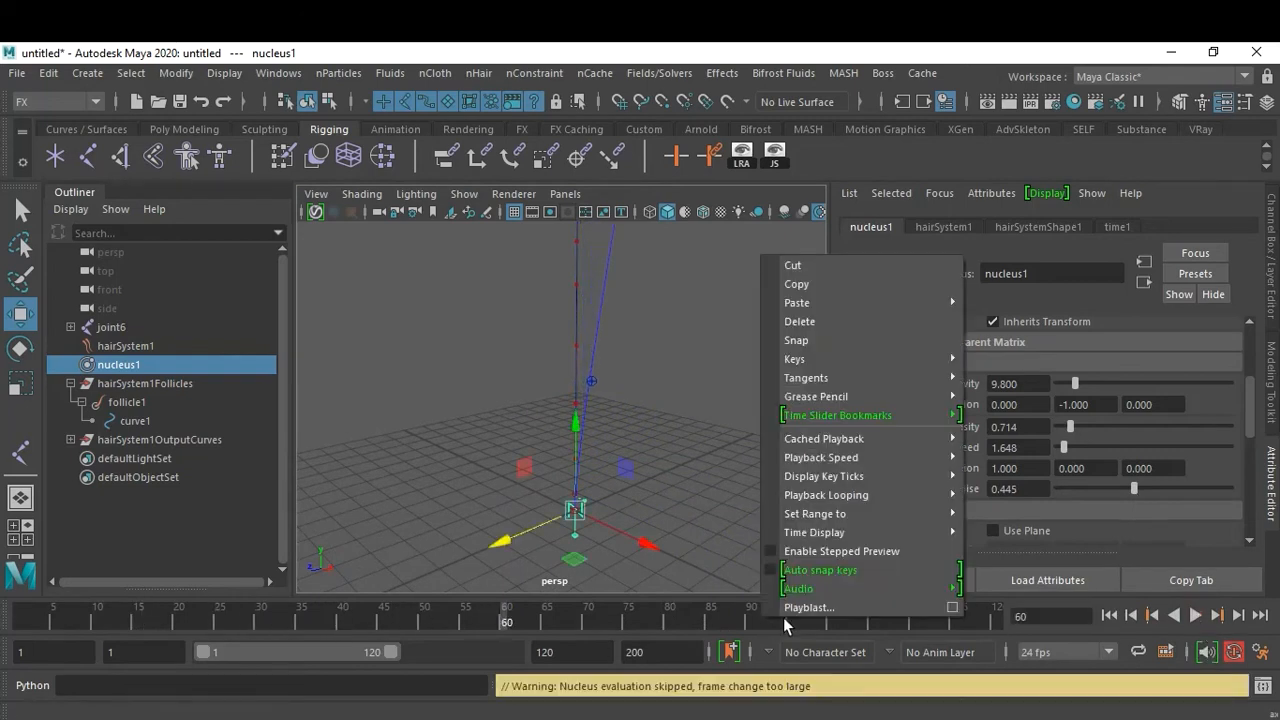
pyautogui.moveTo(870, 457)
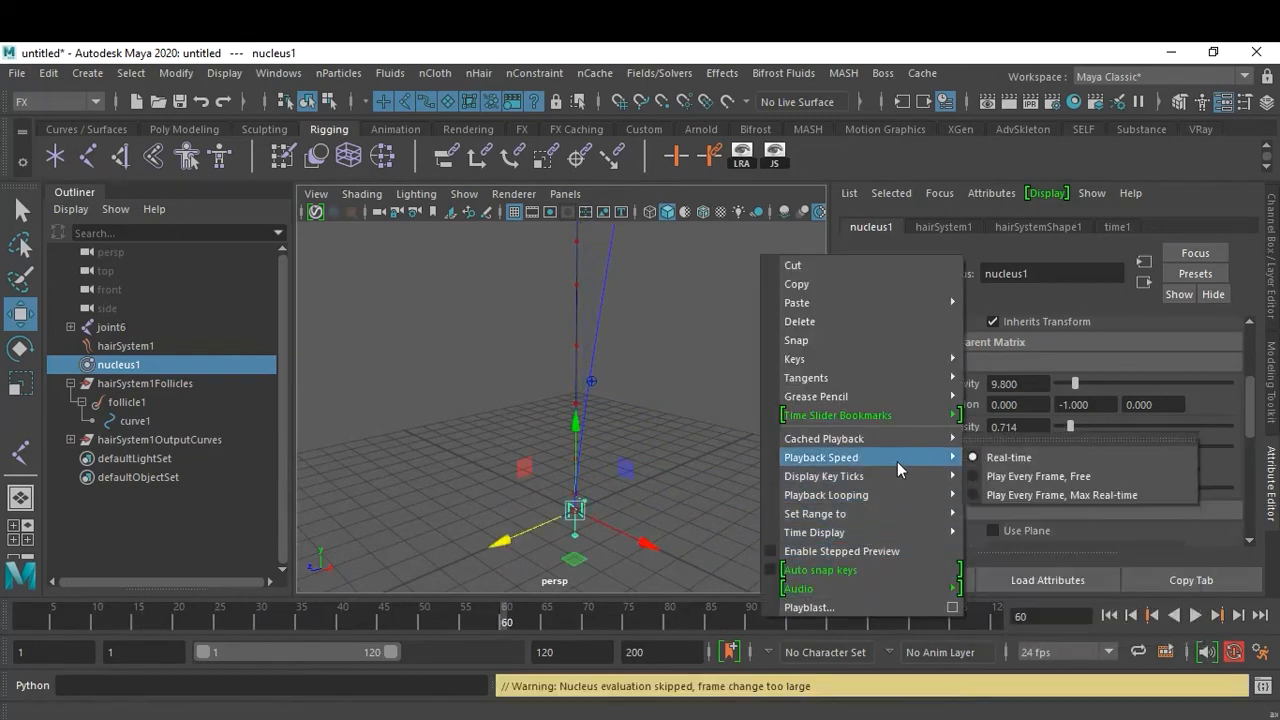
pyautogui.click(1129, 484)
pyautogui.click(1109, 615)
pyautogui.click(1195, 617)
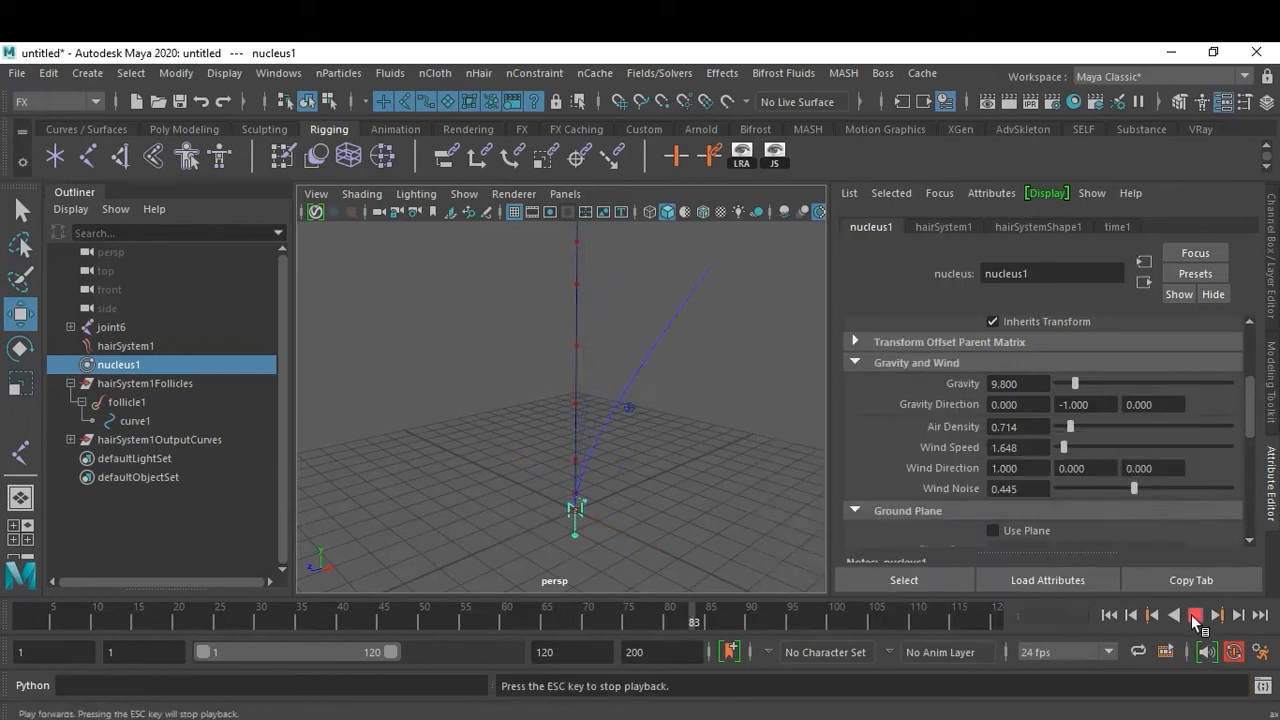
pyautogui.press('Escape')
# Extend the playback range to end at frame 500 and play the simulation.
pyautogui.click(600, 651)
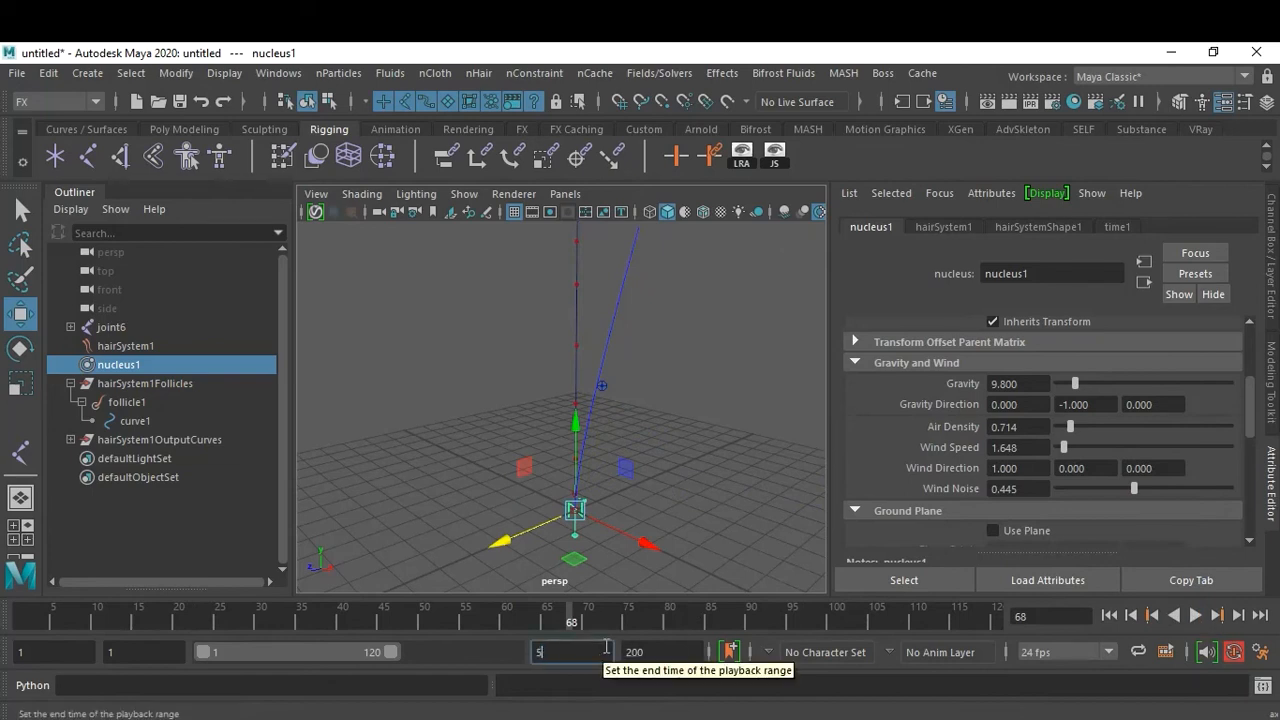
pyautogui.write('500')
pyautogui.press('Return')
pyautogui.click(1195, 616)
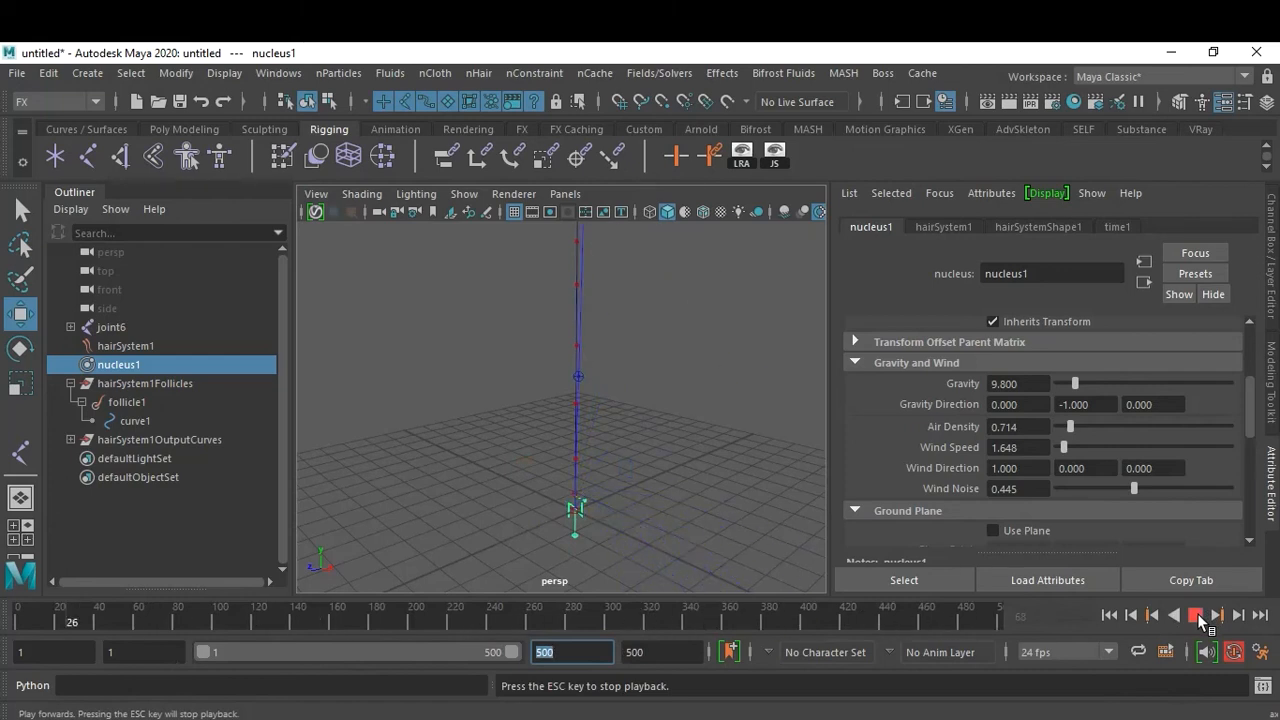
pyautogui.click(1196, 616)
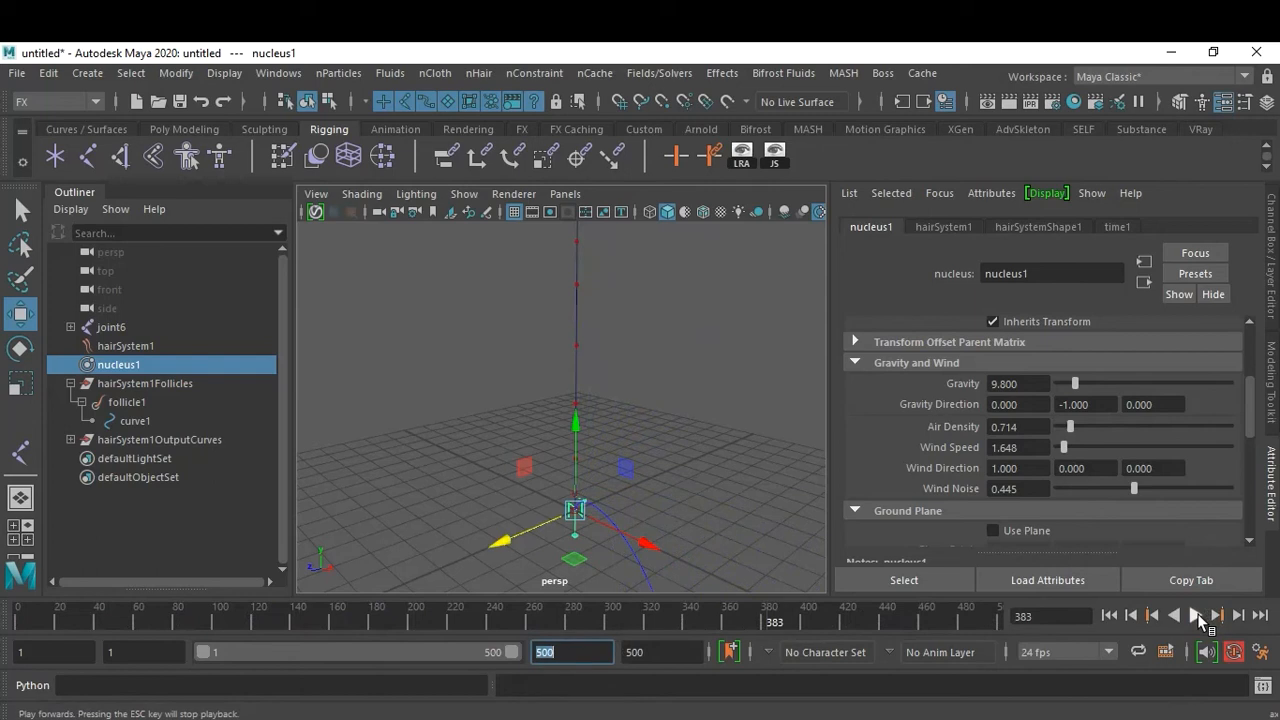
# Set nucleus1's Air Density to 0.2 and Wind Speed to 1.
pyautogui.click(1032, 433)
pyautogui.doubleClick(1004, 423)
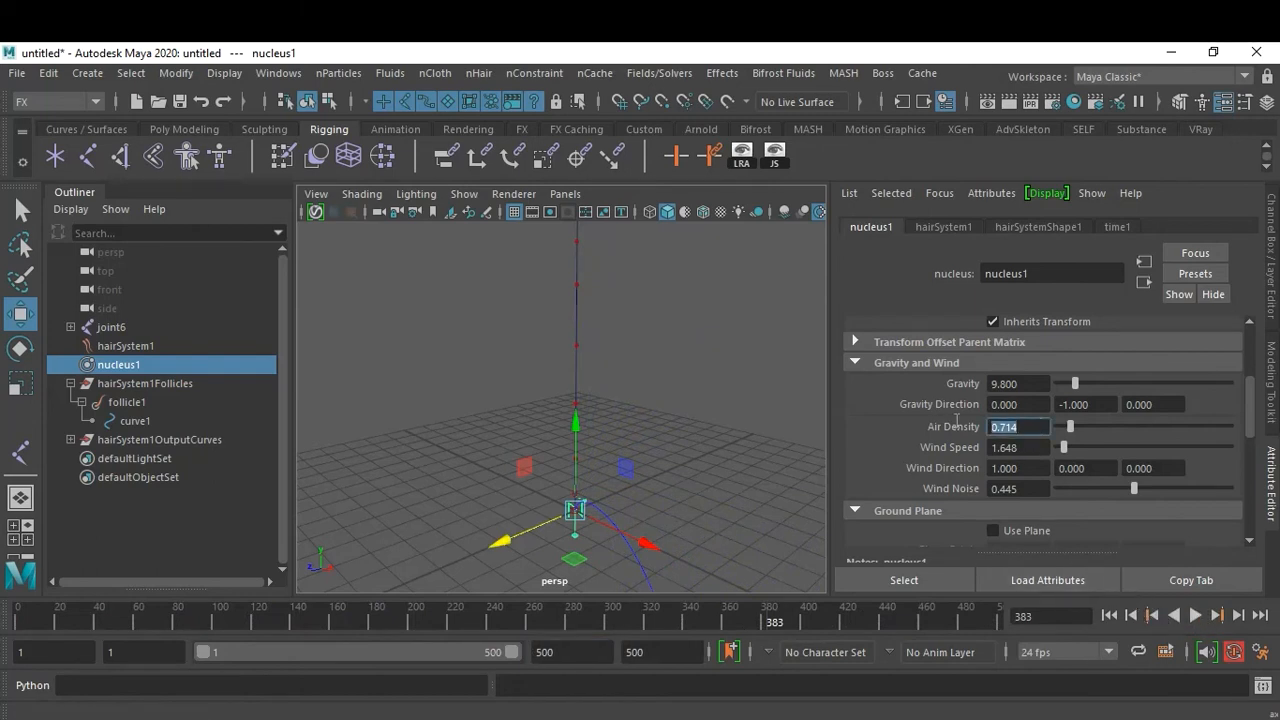
pyautogui.write('0.2')
pyautogui.press('Return')
pyautogui.doubleClick(1029, 445)
pyautogui.write('1')
pyautogui.press('Return')
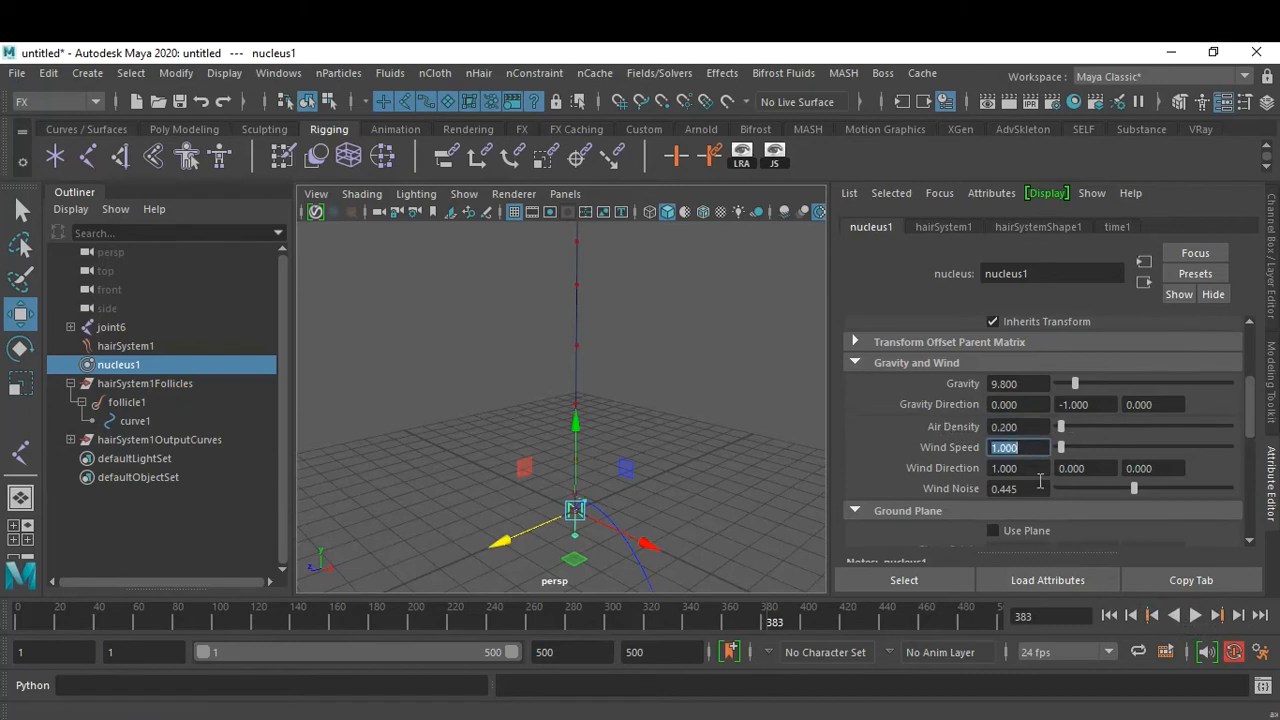
# Set nucleus1's Wind Noise to 0.2 and play the simulation from the first frame.
pyautogui.doubleClick(1040, 483)
pyautogui.write('.2')
pyautogui.press('Return')
pyautogui.click(1109, 615)
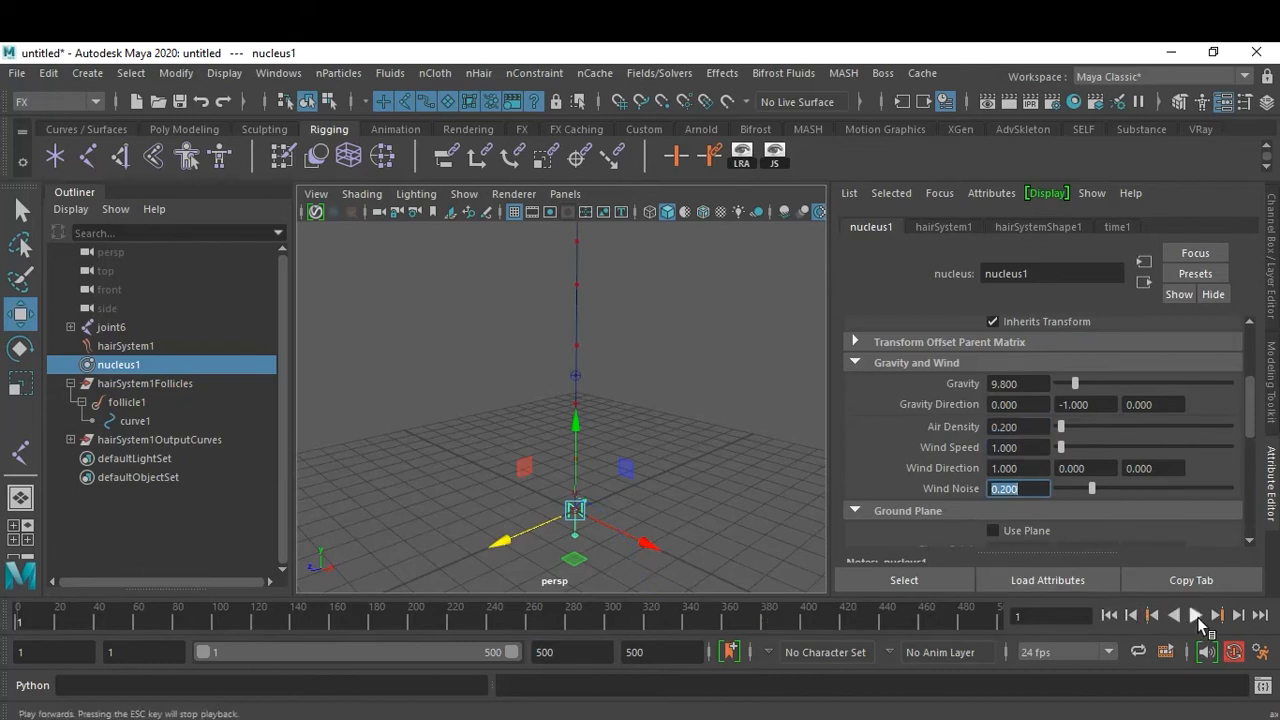
pyautogui.click(1198, 617)
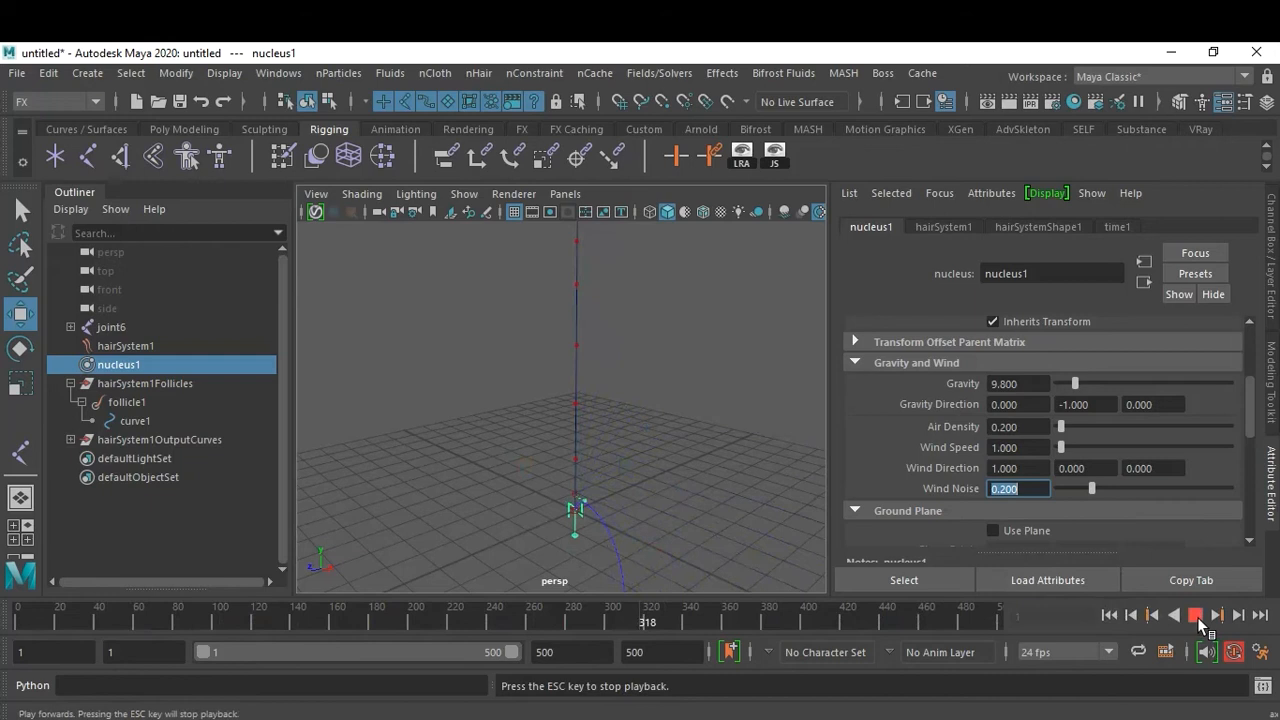
pyautogui.click(1198, 617)
# Set the timeline playback speed to Real-time and play the simulation.
pyautogui.rightClick(849, 618)
pyautogui.moveTo(955, 443)
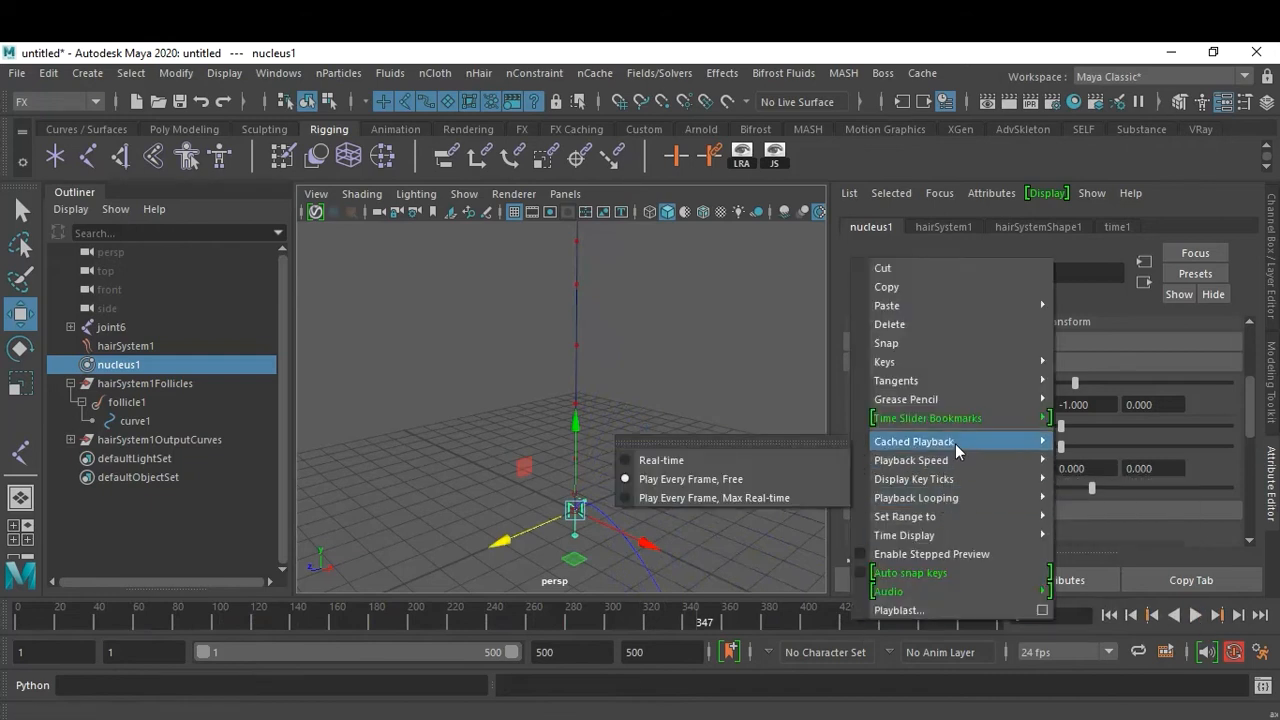
pyautogui.click(736, 462)
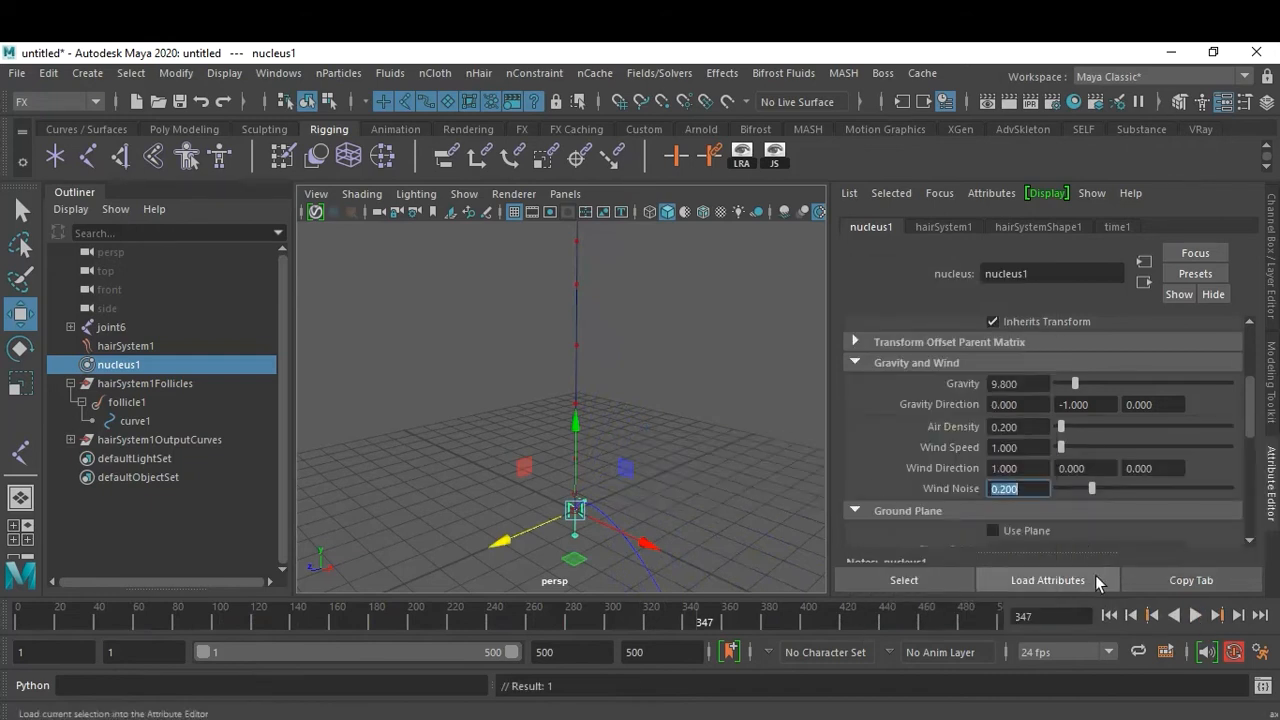
pyautogui.click(1196, 616)
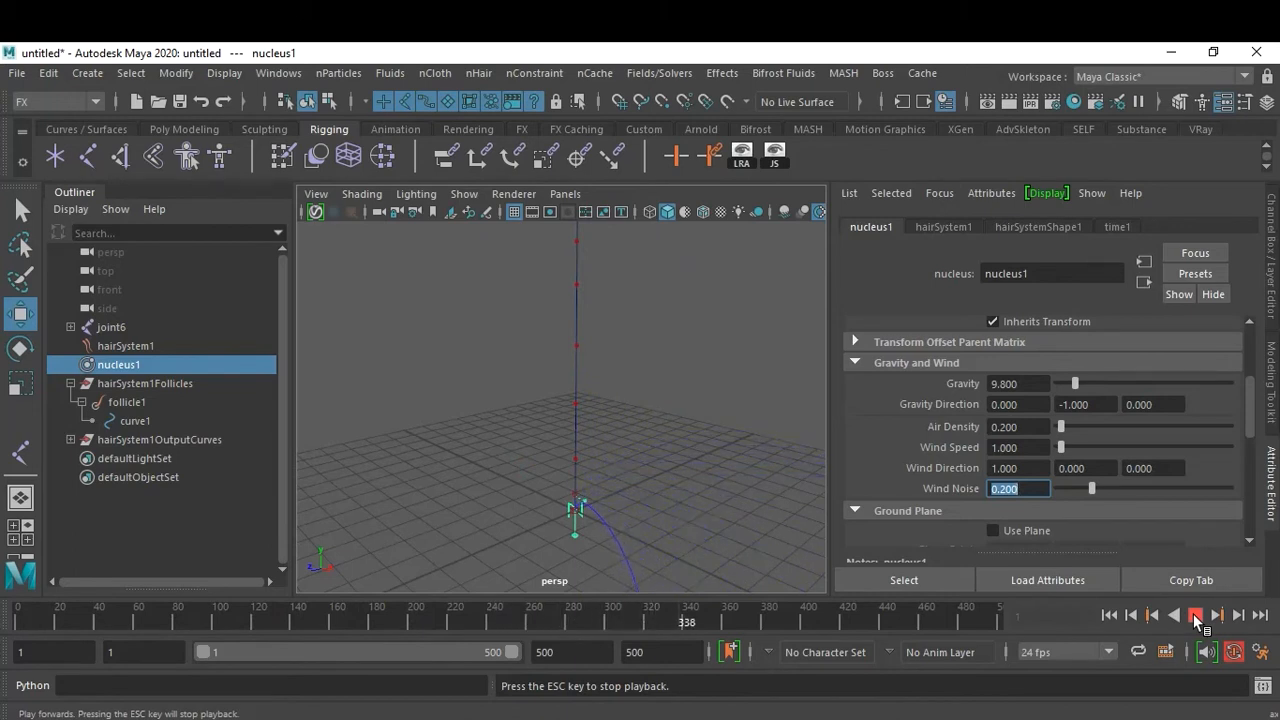
pyautogui.click(1196, 616)
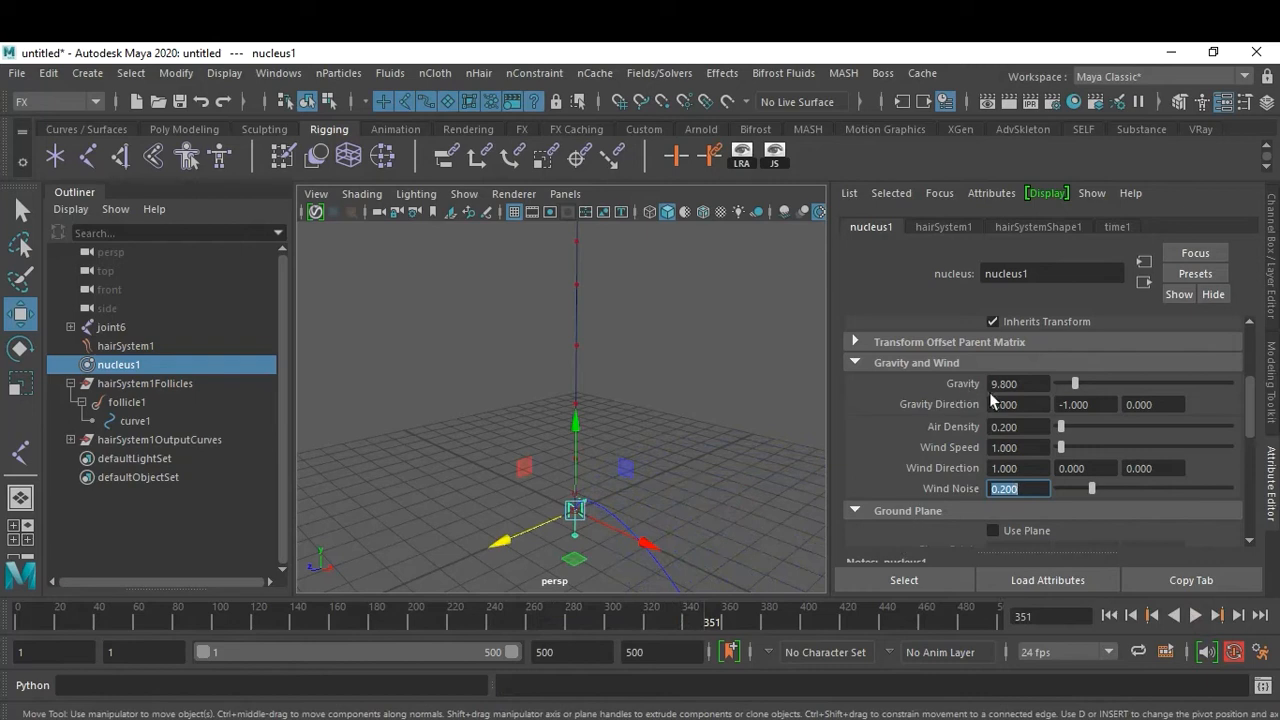
# Set nucleus1's Gravity to 1 and play the simulation from the first frame.
pyautogui.click(1030, 386)
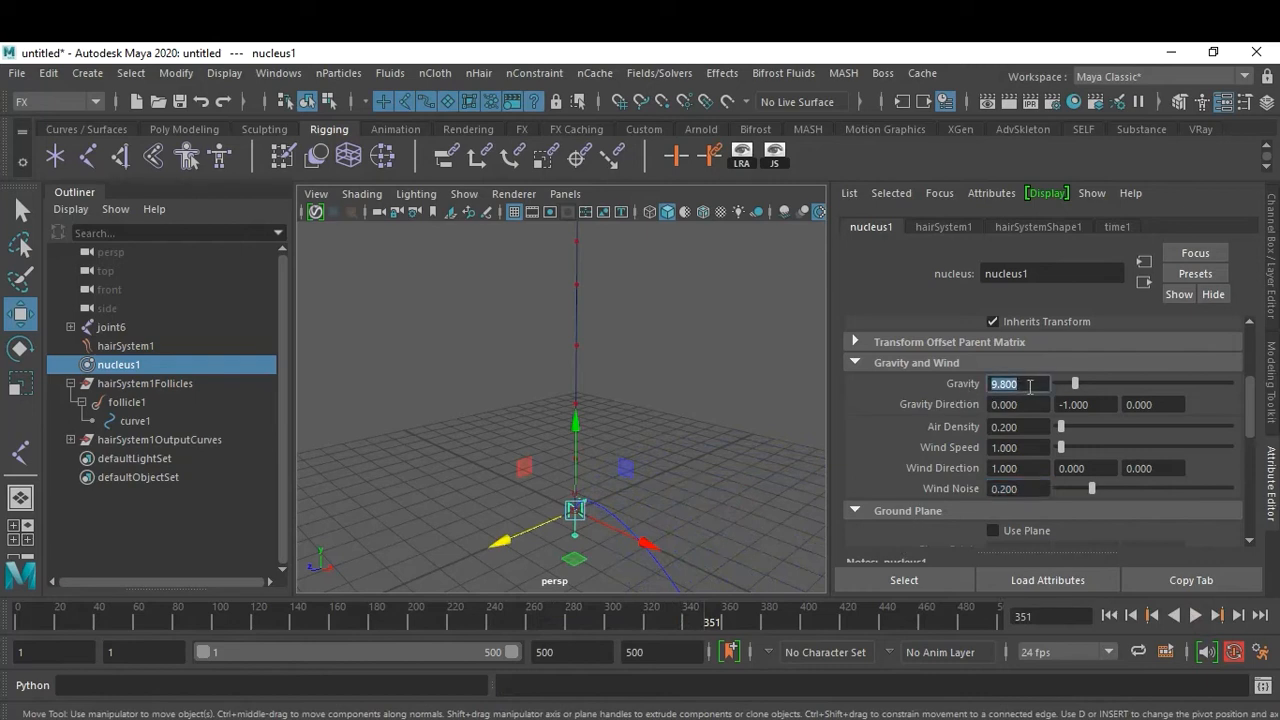
pyautogui.write('1')
pyautogui.press('Return')
pyautogui.click(1108, 616)
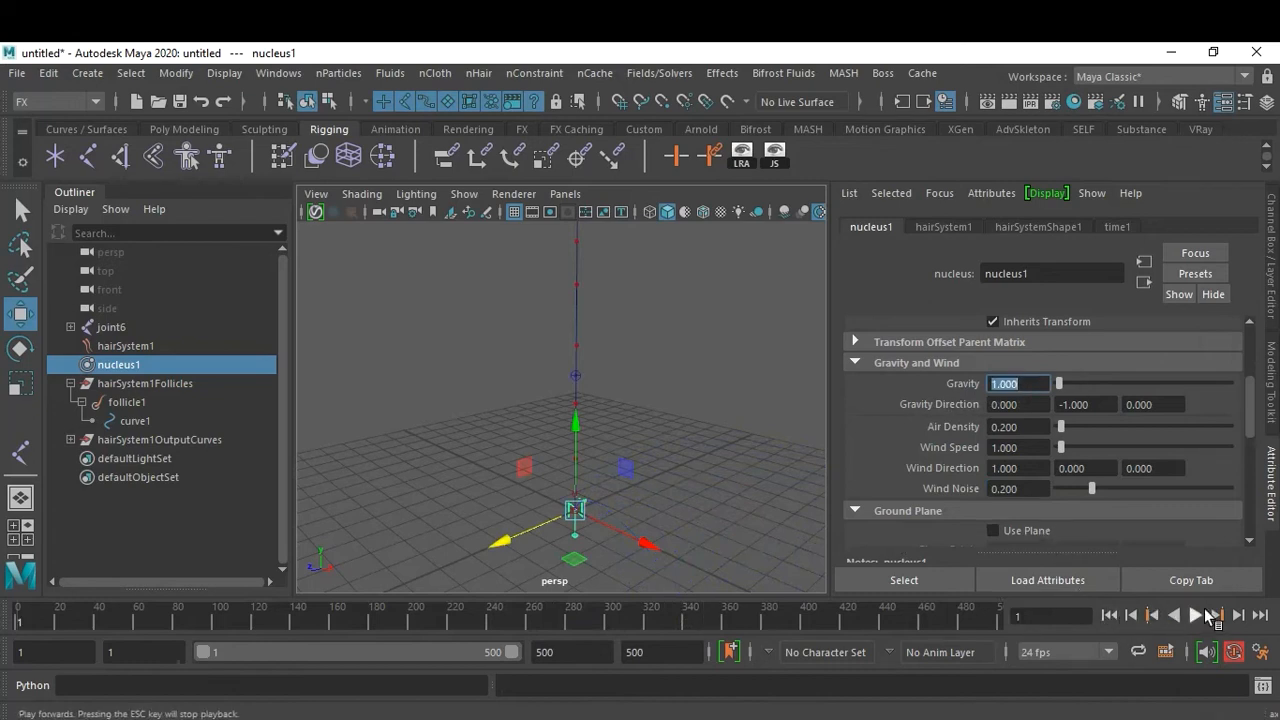
pyautogui.click(1196, 615)
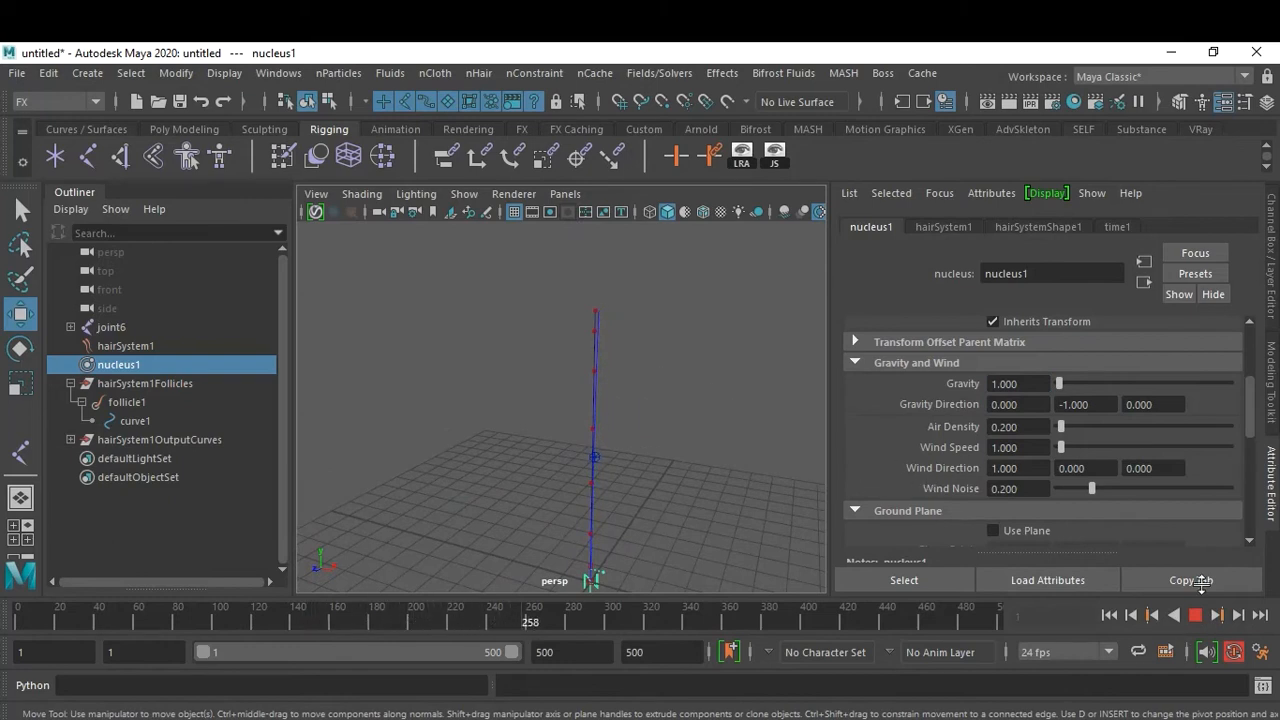
pyautogui.click(1195, 615)
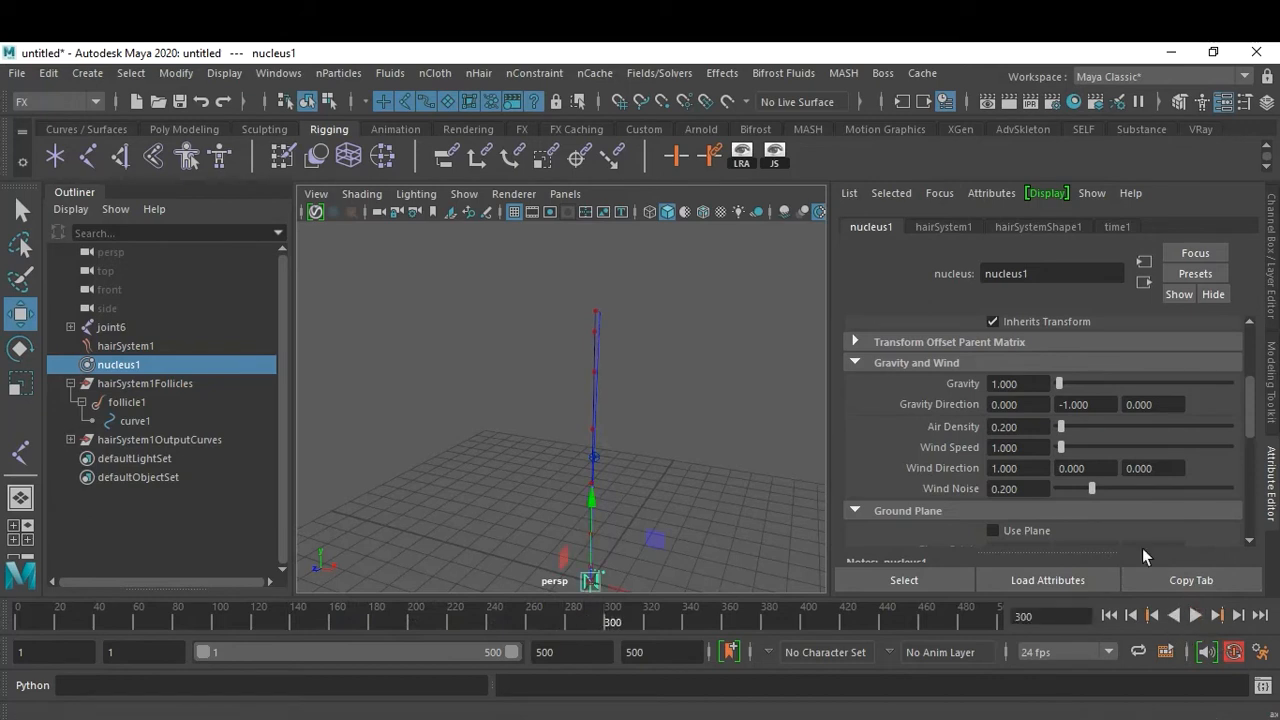
# Try raising nucleus1's Wind Noise to 0.709 and beyond while the simulation plays from the first frame.
pyautogui.moveTo(1095, 489); pyautogui.dragTo(1134, 487)
pyautogui.click(1108, 615)
pyautogui.click(1196, 615)
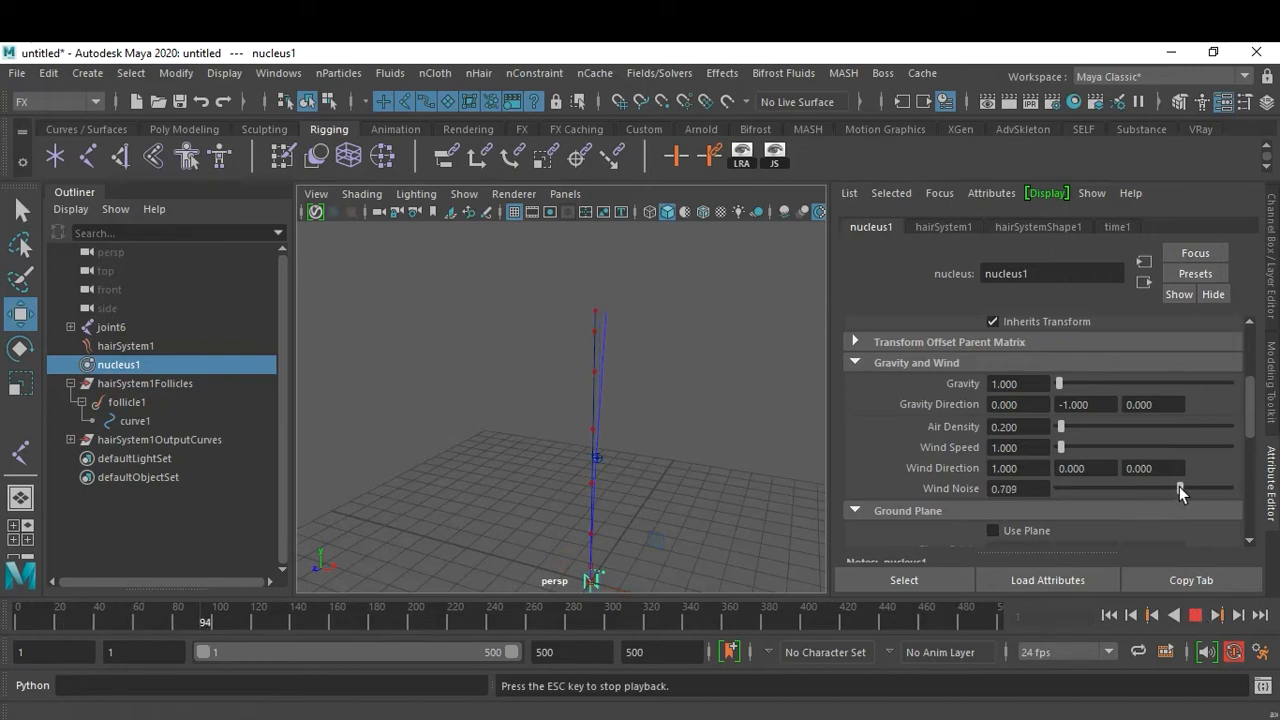
pyautogui.moveTo(1212, 487); pyautogui.dragTo(1228, 491)
# Set nucleus1's Wind Noise to 10, stop the playback and return to the first frame.
pyautogui.click(1032, 489)
pyautogui.write('10')
pyautogui.press('Return')
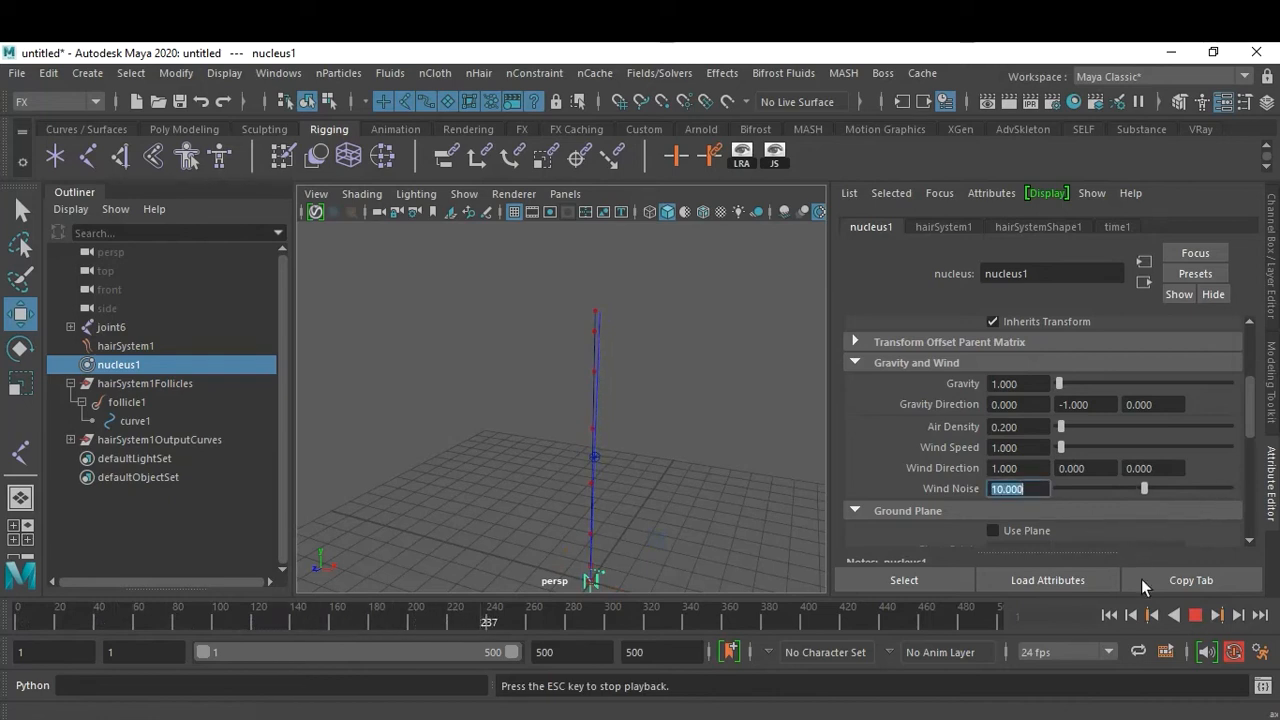
pyautogui.click(1195, 615)
pyautogui.click(1109, 615)
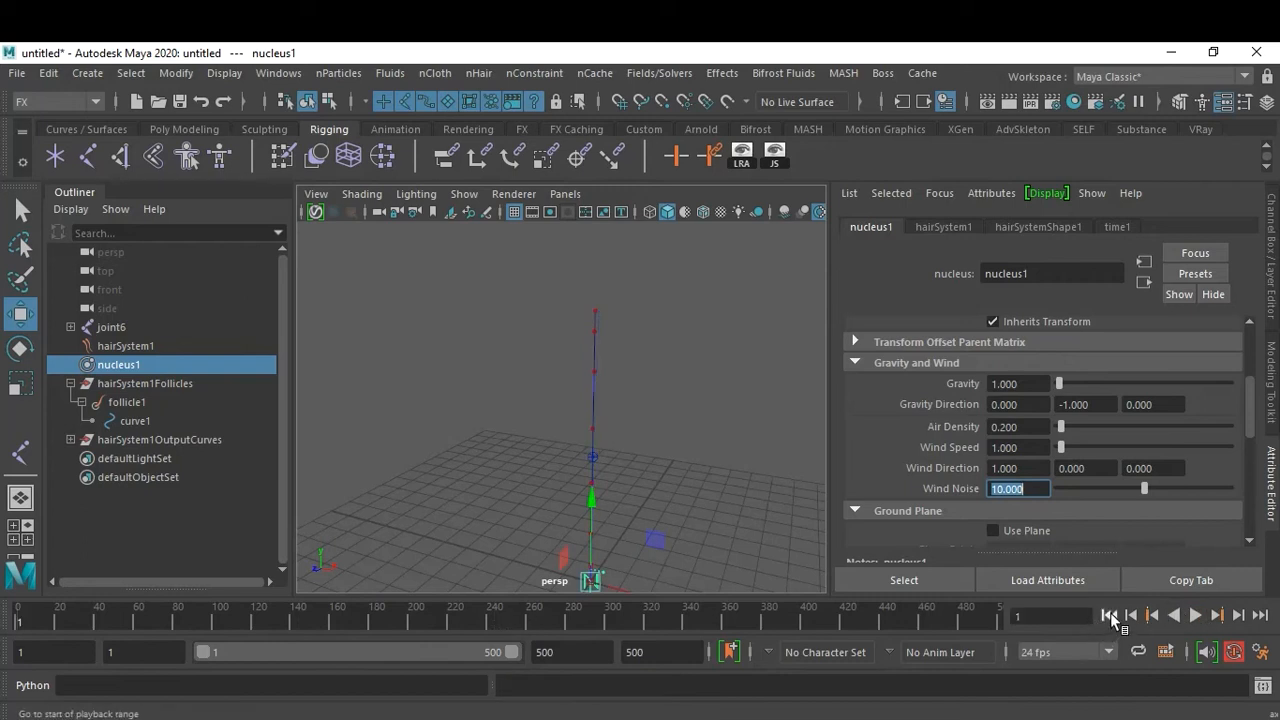
# Set nucleus1's Air Density to 0.5 and play the simulation to check the curve's sway.
pyautogui.doubleClick(1024, 430)
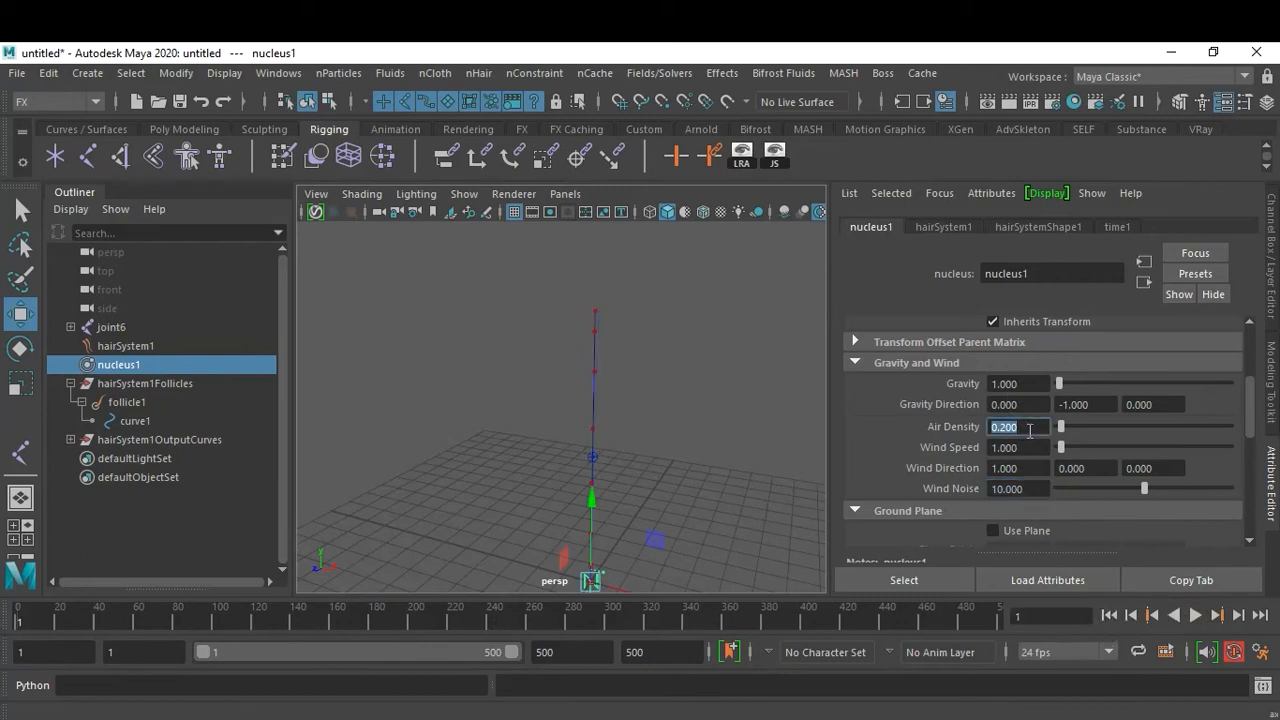
pyautogui.press('Return')
pyautogui.click(1195, 615)
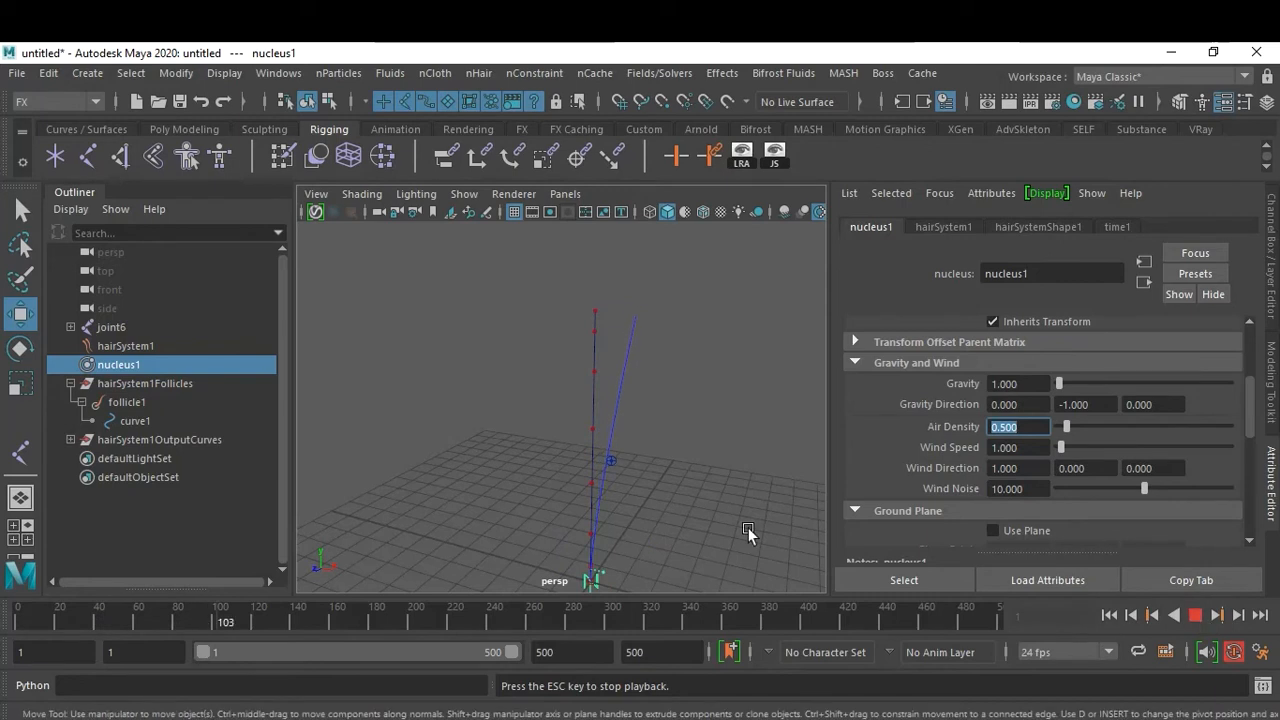
pyautogui.keyDown('alt'); pyautogui.moveTo(714, 479); pyautogui.dragTo(711, 437, button='middle'); pyautogui.keyUp('alt')
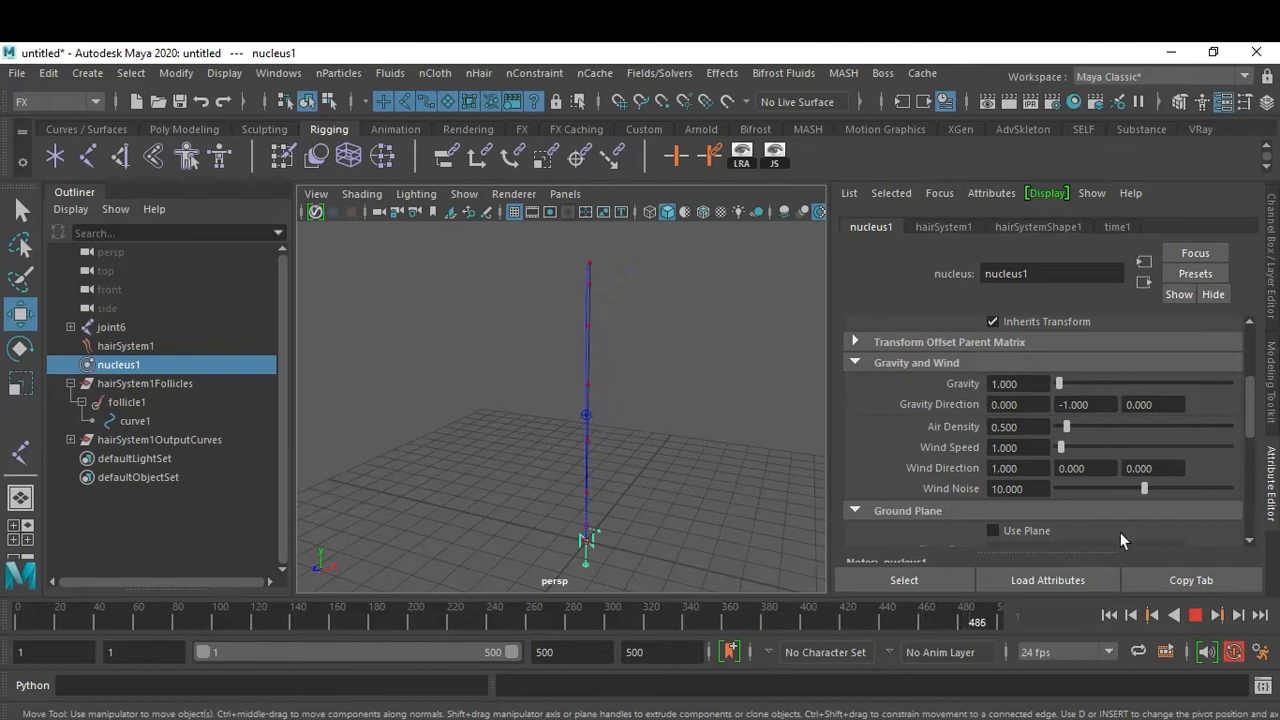
pyautogui.click(1196, 616)
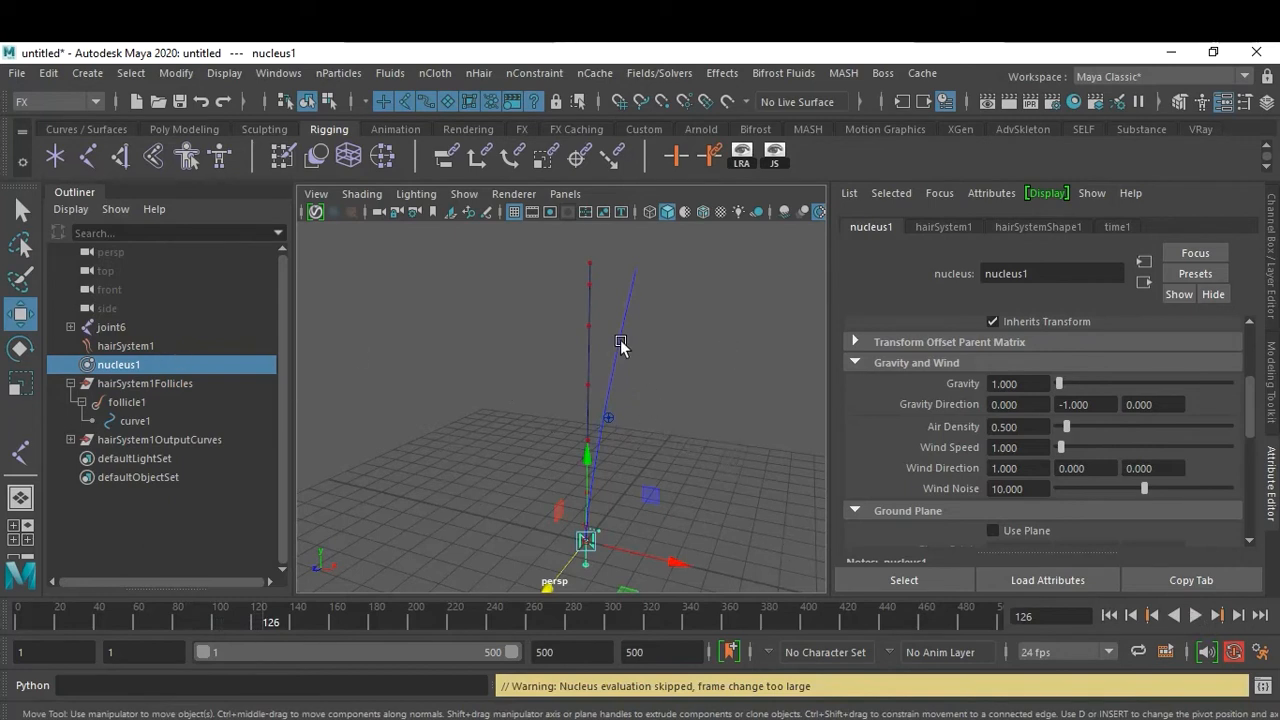
# Deselect nucleus1, bring up the layer settings and change layer1's display type to Reference.
pyautogui.click(756, 341)
pyautogui.hotkey('ctrl', 'a')
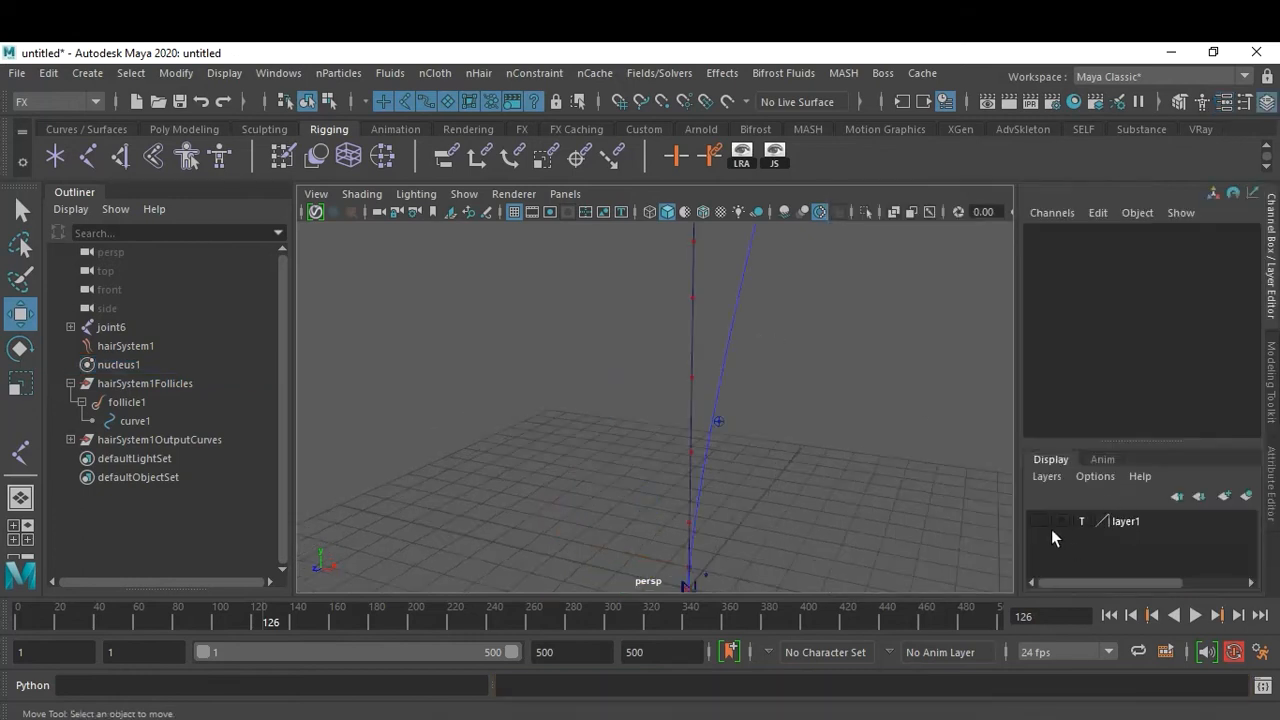
pyautogui.click(1080, 521)
pyautogui.click(1080, 521)
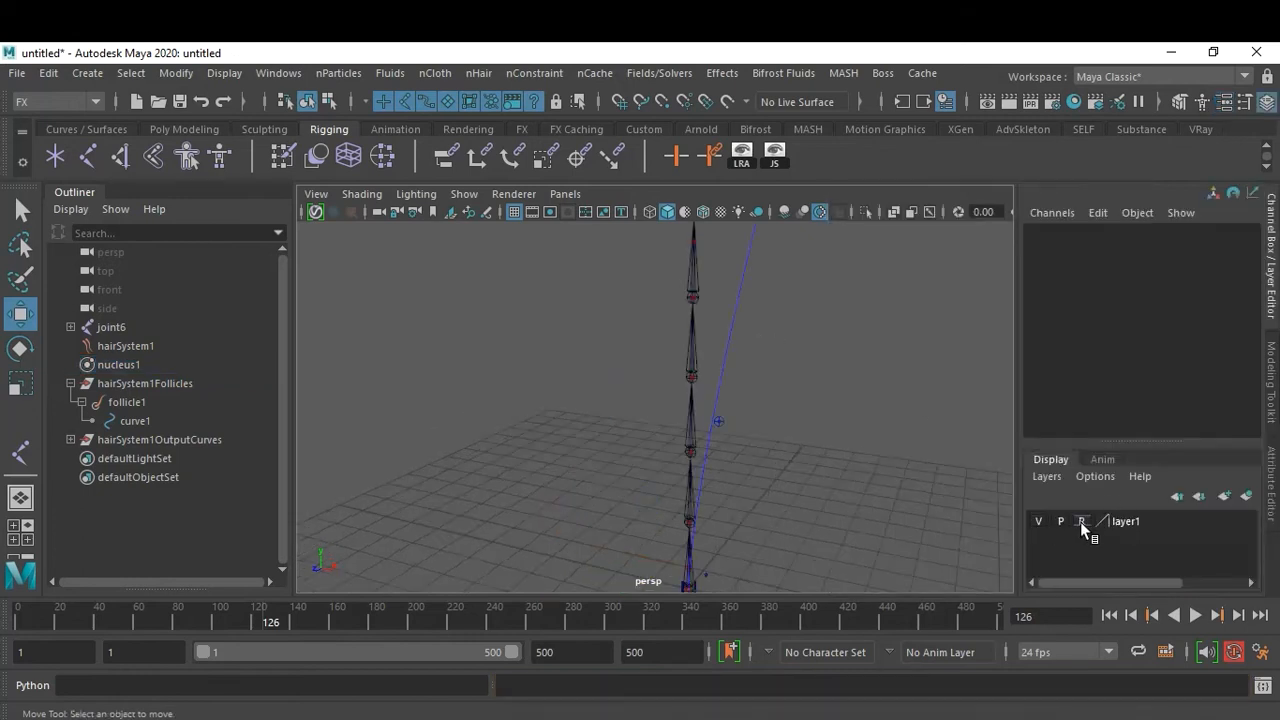
# Rename the output curve curve2 under hairSystem1OutputCurves as Dynamic_Curve and deselect it.
pyautogui.keyDown('alt'); pyautogui.moveTo(878, 420); pyautogui.dragTo(751, 408, button='right'); pyautogui.keyUp('alt')
pyautogui.keyDown('alt'); pyautogui.moveTo(751, 408); pyautogui.dragTo(783, 400); pyautogui.keyUp('alt')
pyautogui.click(710, 333)
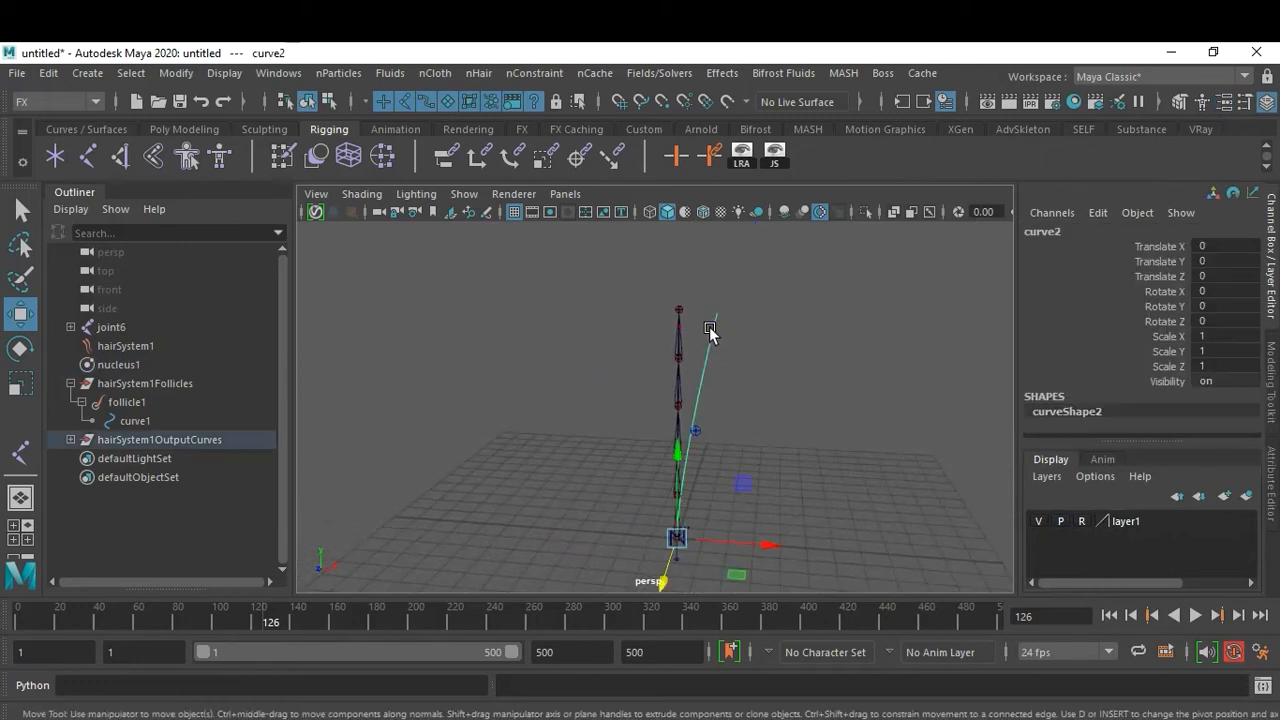
pyautogui.click(69, 440)
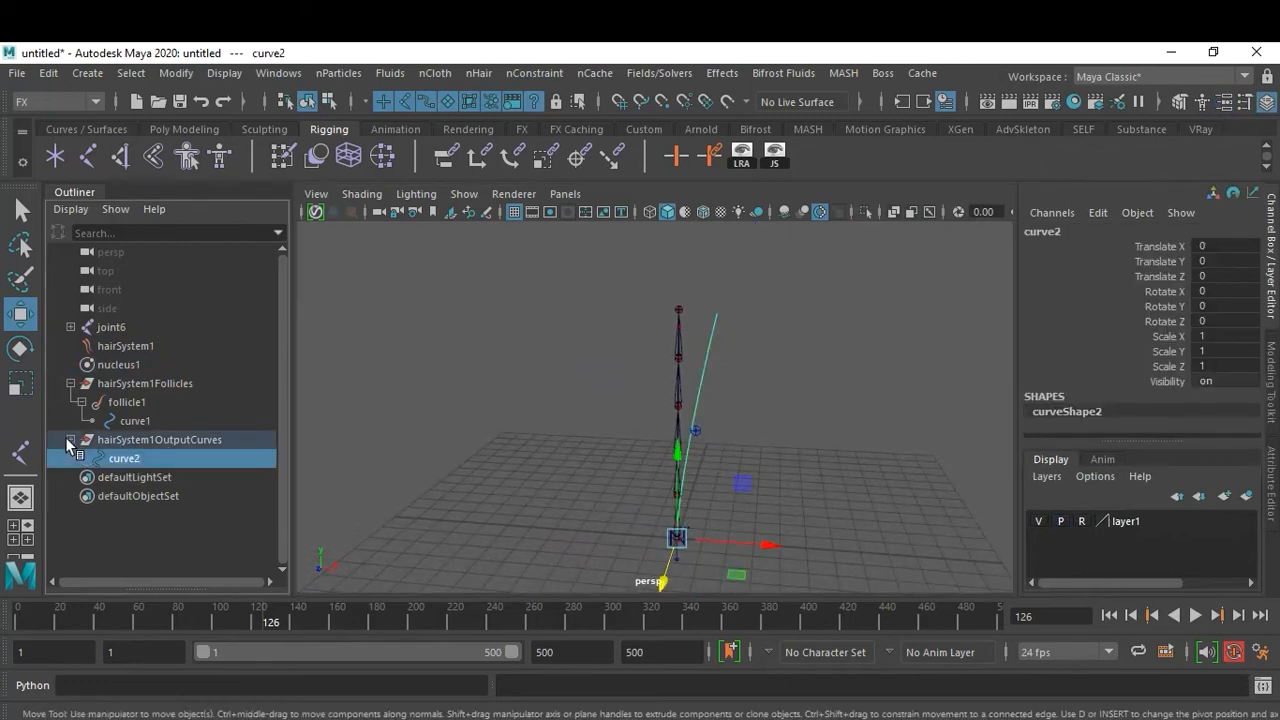
pyautogui.doubleClick(134, 462)
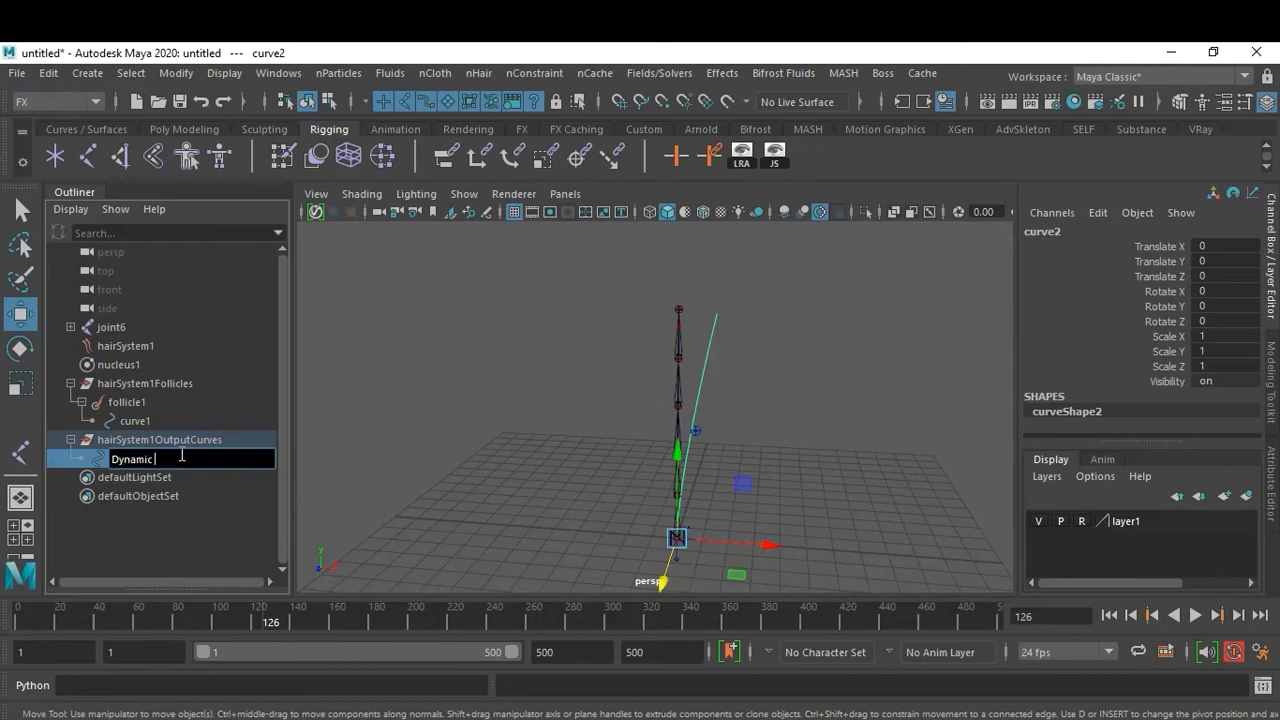
pyautogui.write('e')
pyautogui.press('Return')
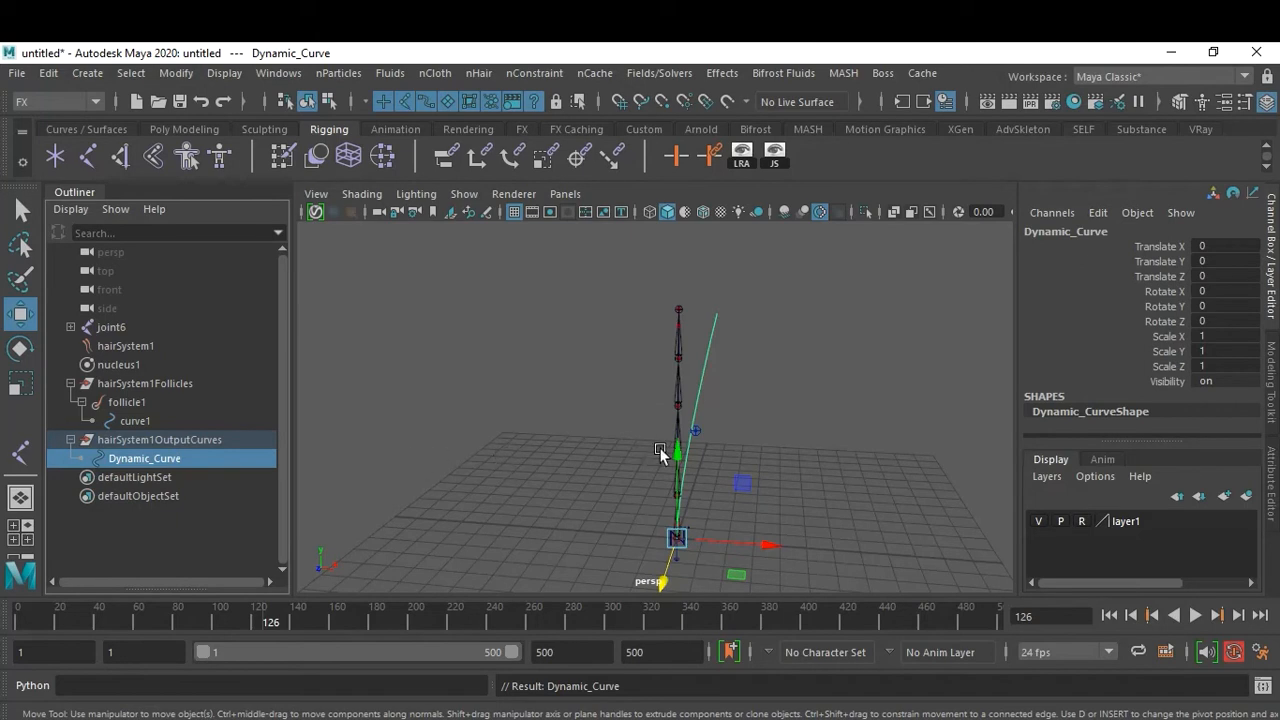
pyautogui.click(875, 450)
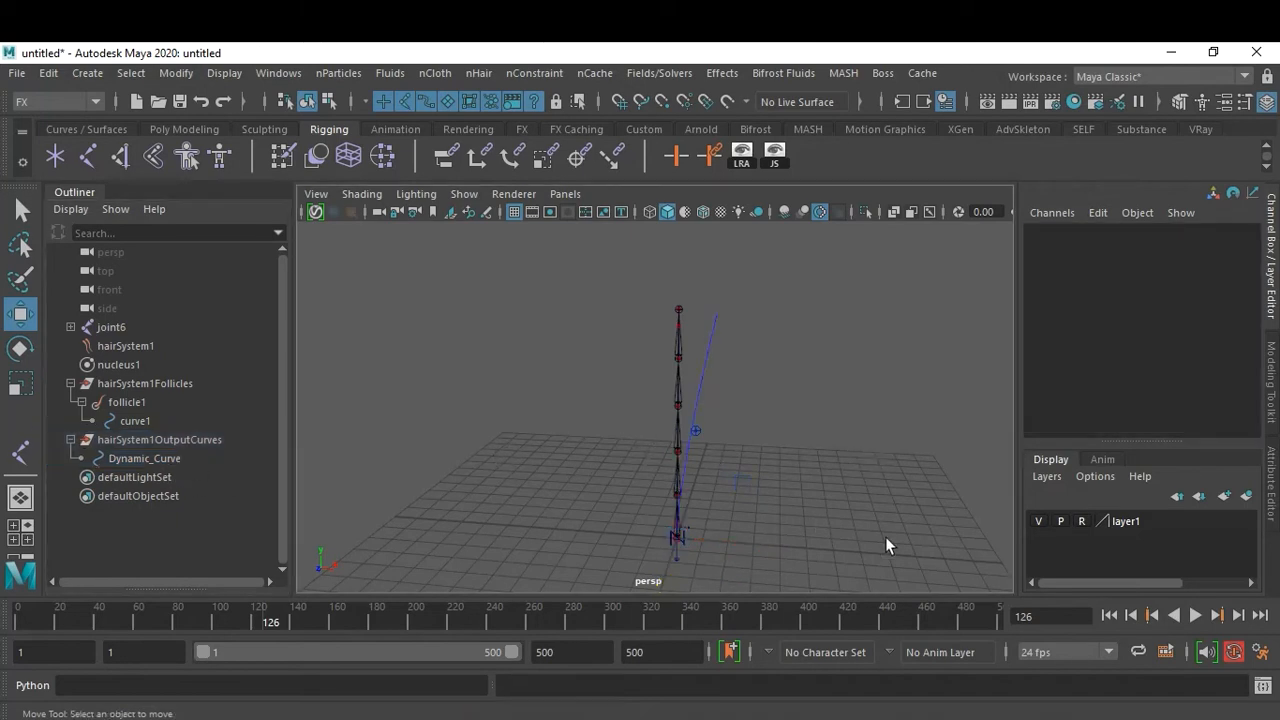
# Select curve1 under follicle1 and play from the first frame to compare it with the moving Dynamic_Curve.
pyautogui.click(133, 421)
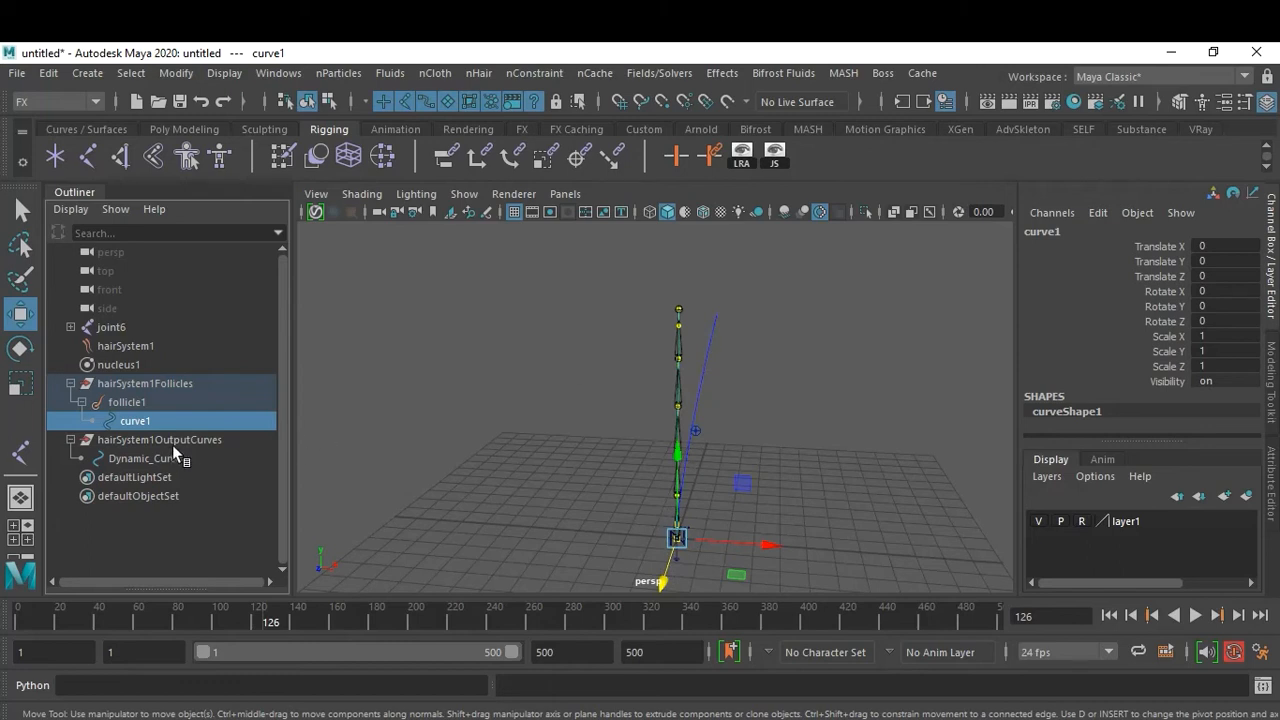
pyautogui.click(1110, 615)
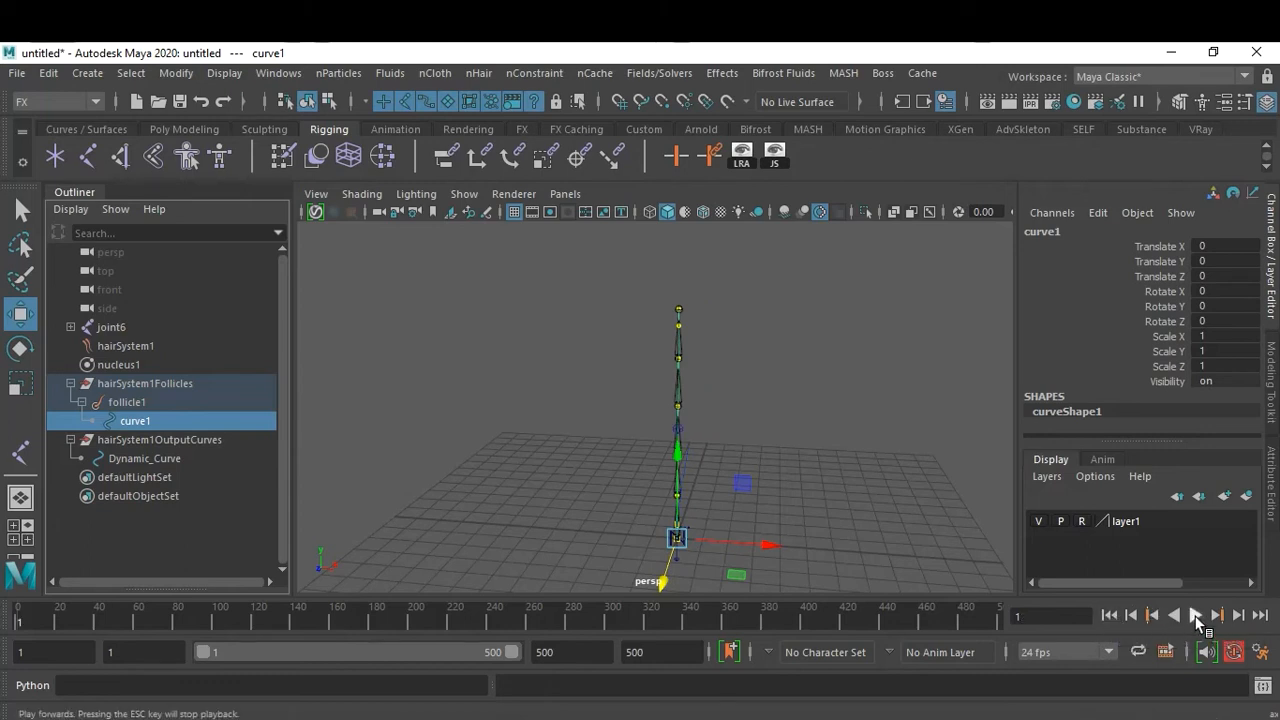
pyautogui.click(1195, 616)
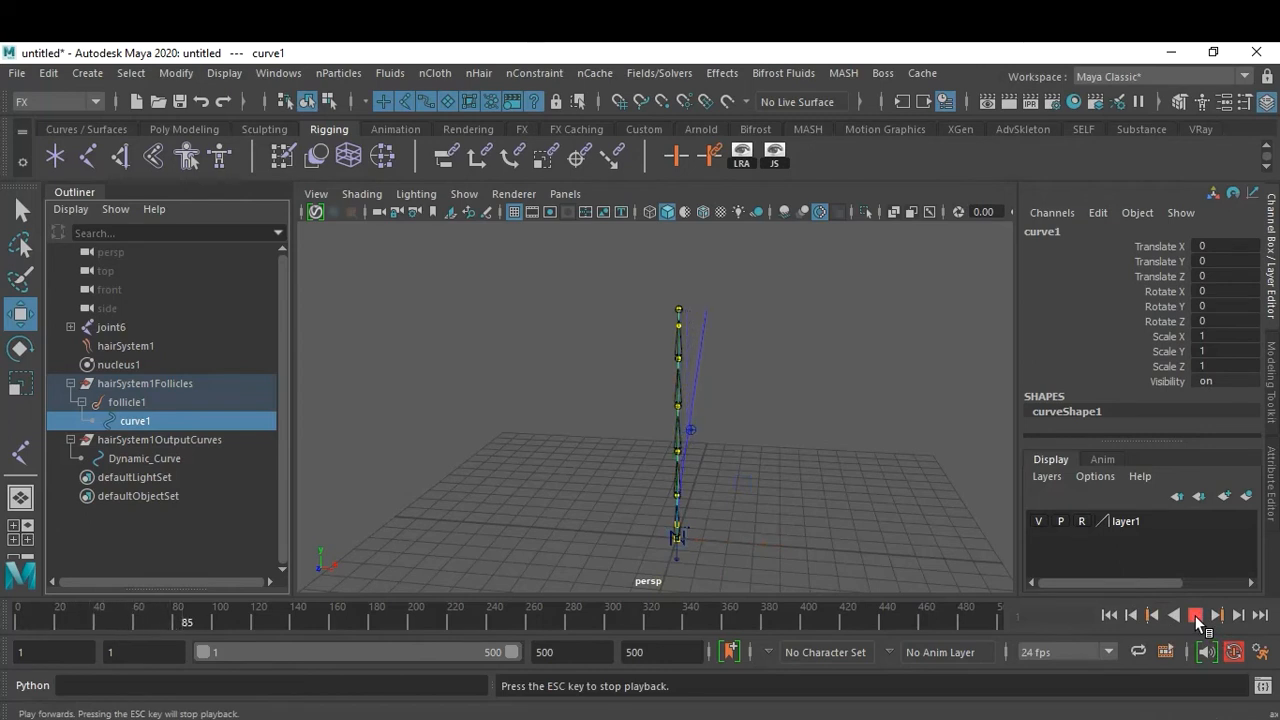
# Stop the playback, deselect curve1 and switch to the Rigging menu set.
pyautogui.click(1195, 616)
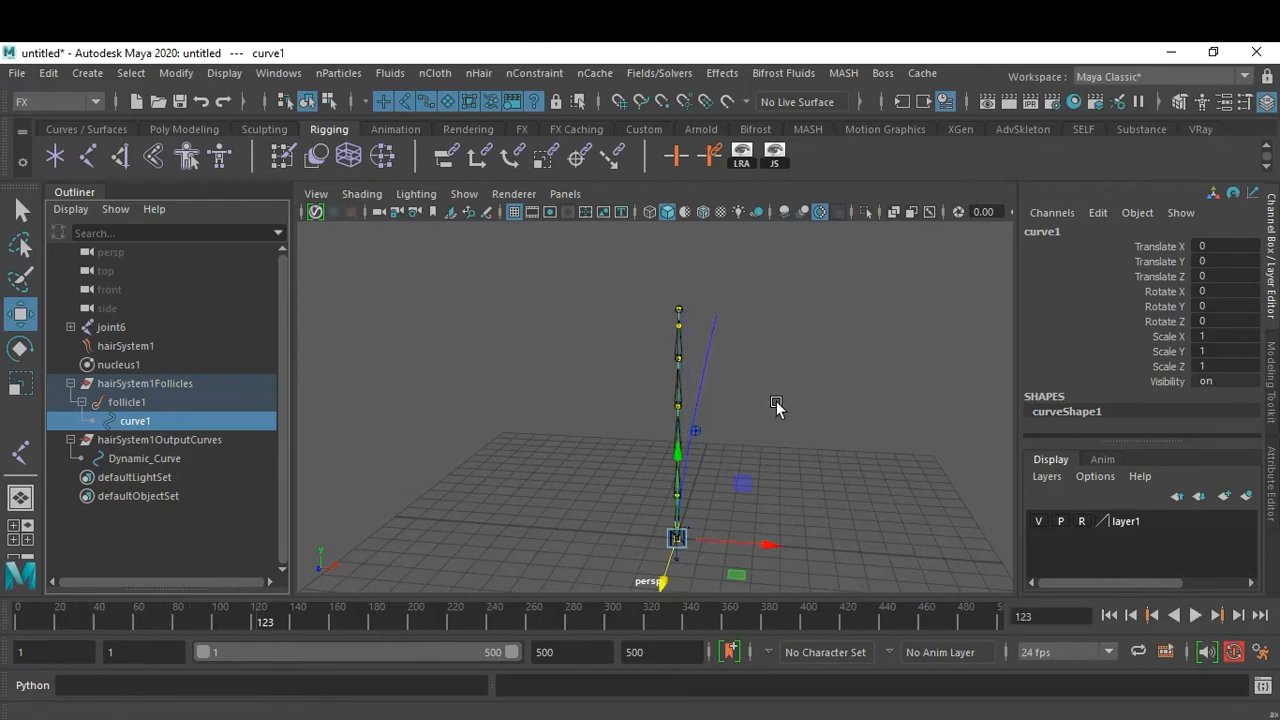
pyautogui.click(854, 381)
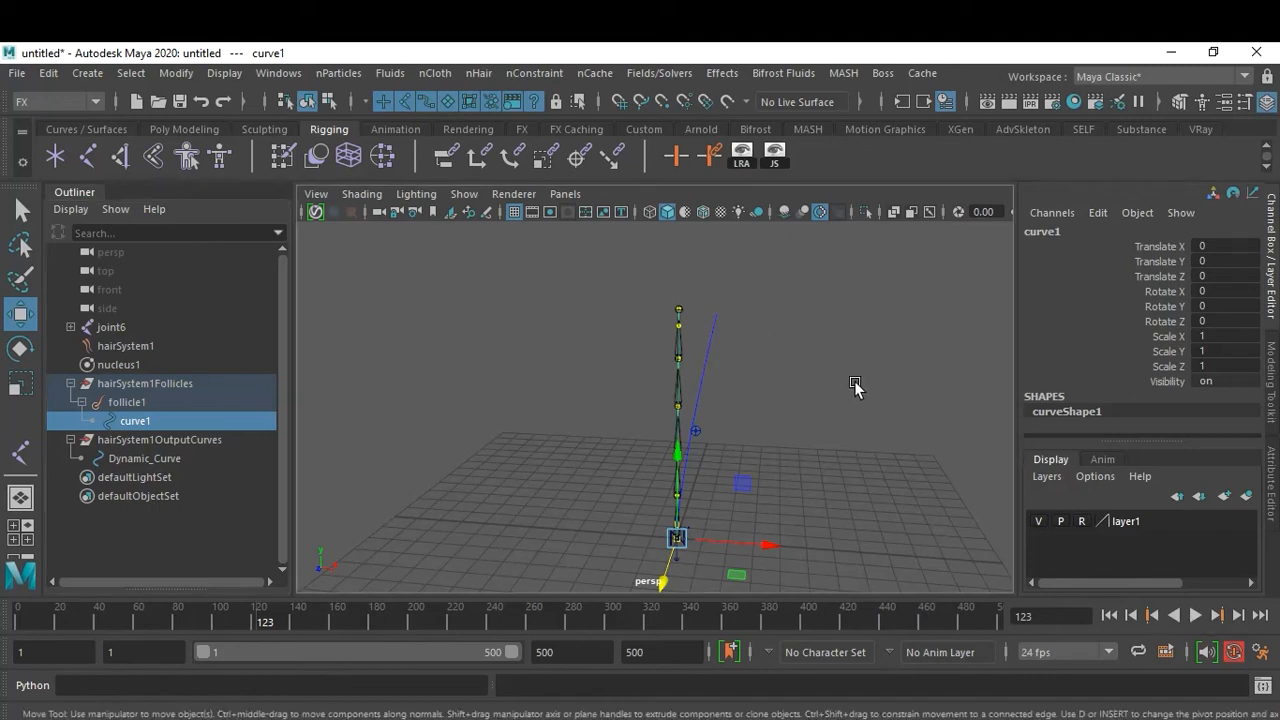
pyautogui.click(48, 102)
pyautogui.click(65, 143)
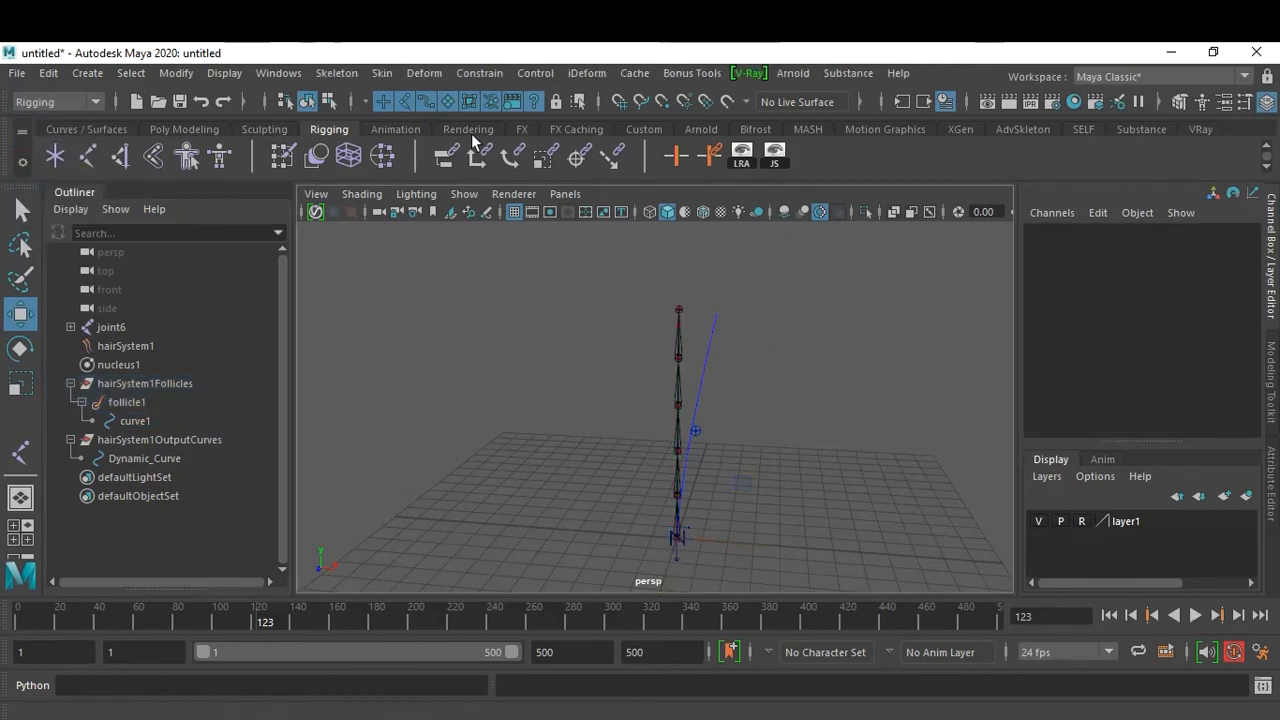
# Start the IK Spline Handle tool with its options reset to default and Auto create curve turned off.
pyautogui.click(352, 76)
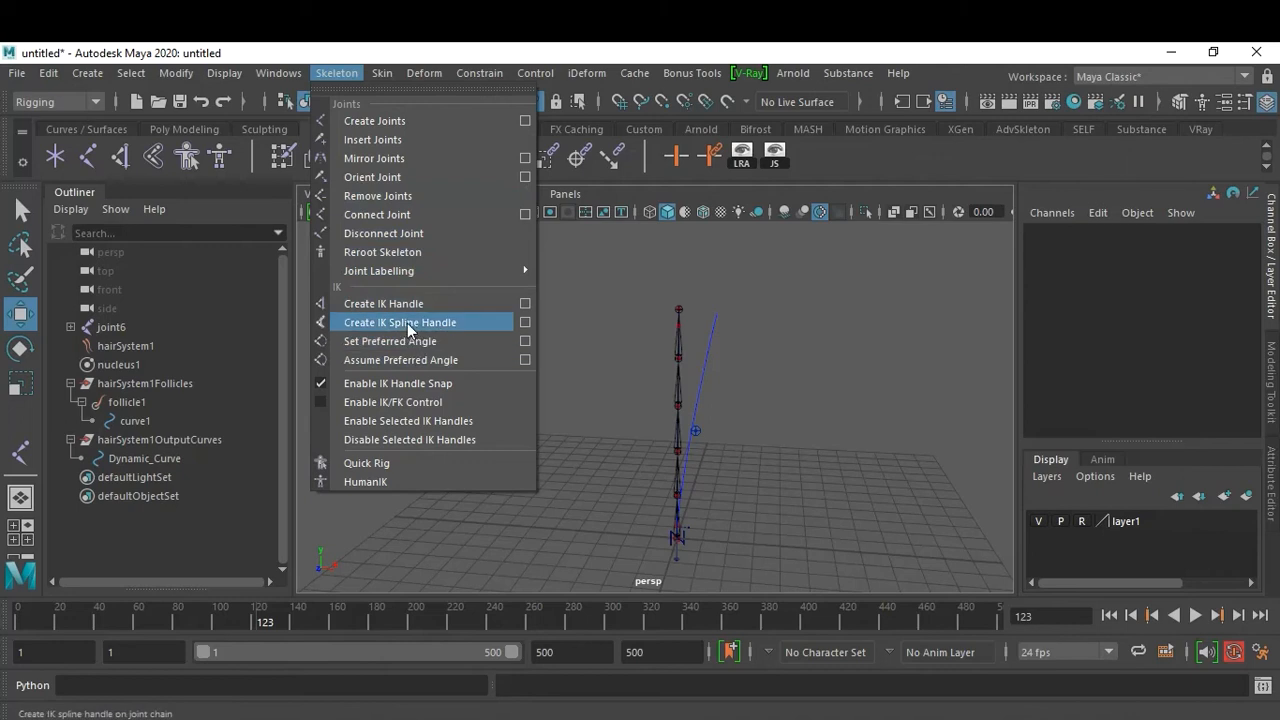
pyautogui.click(525, 322)
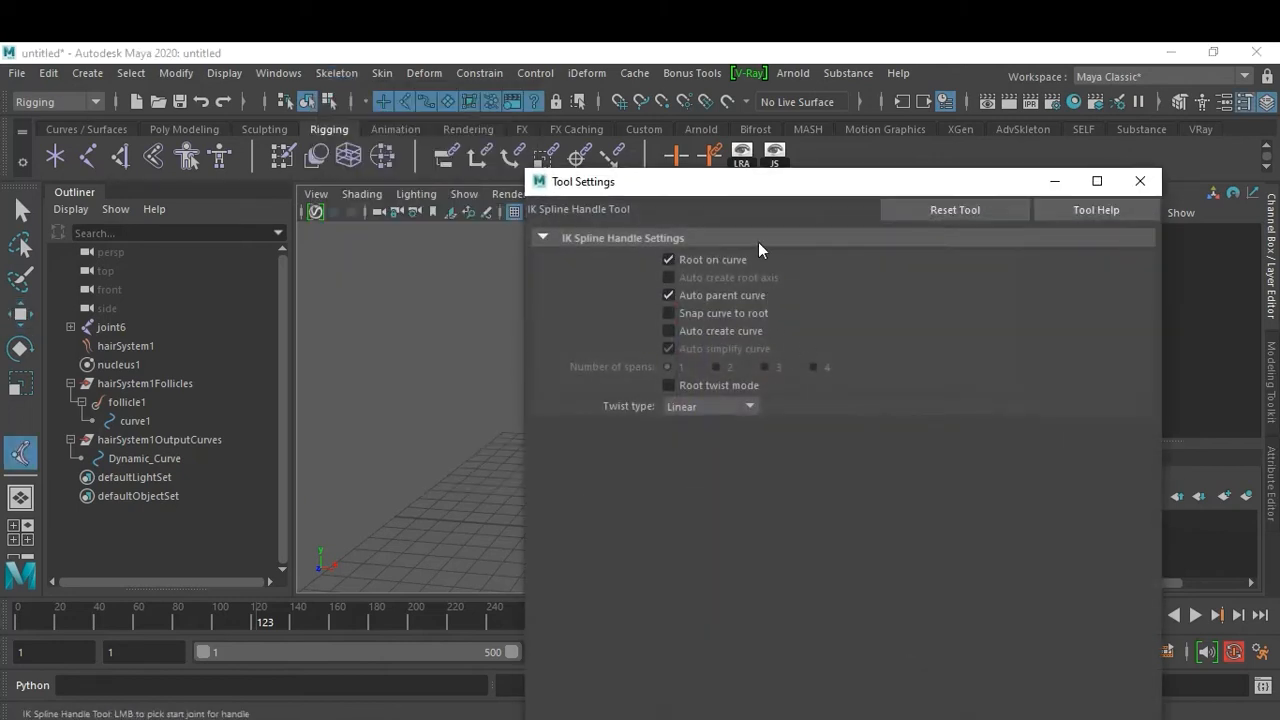
pyautogui.moveTo(710, 195); pyautogui.dragTo(941, 213)
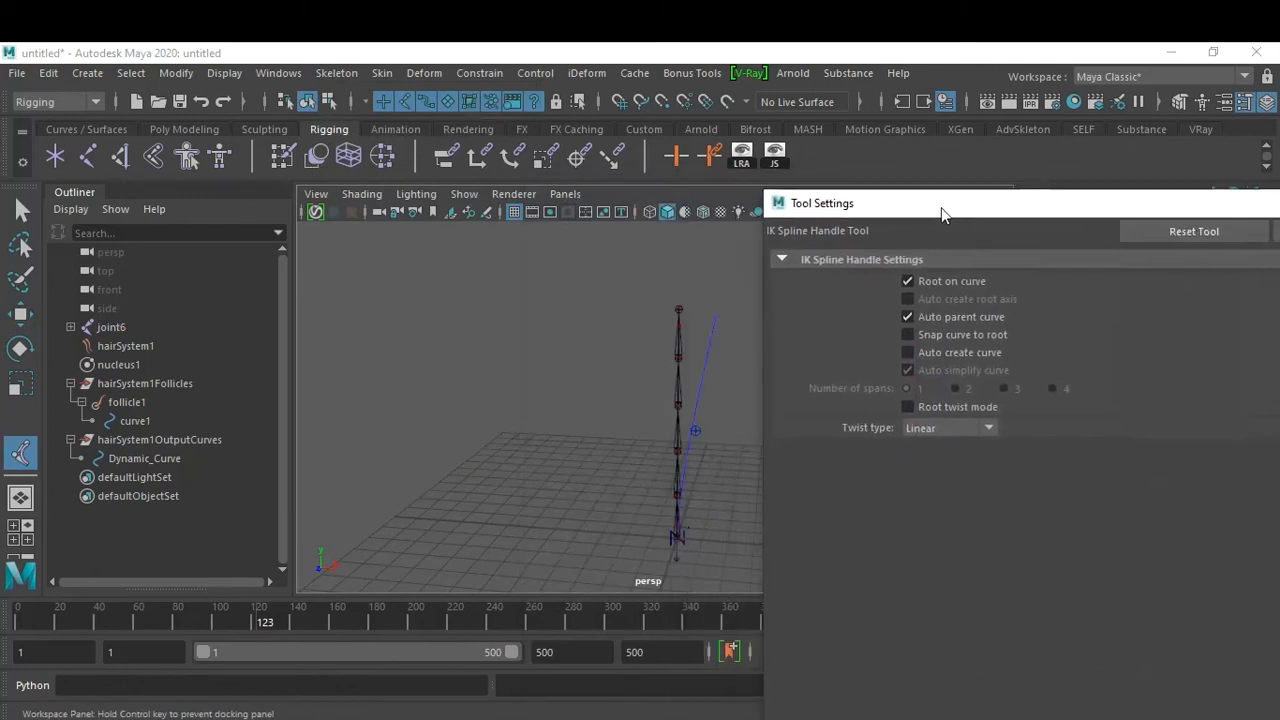
pyautogui.click(1186, 236)
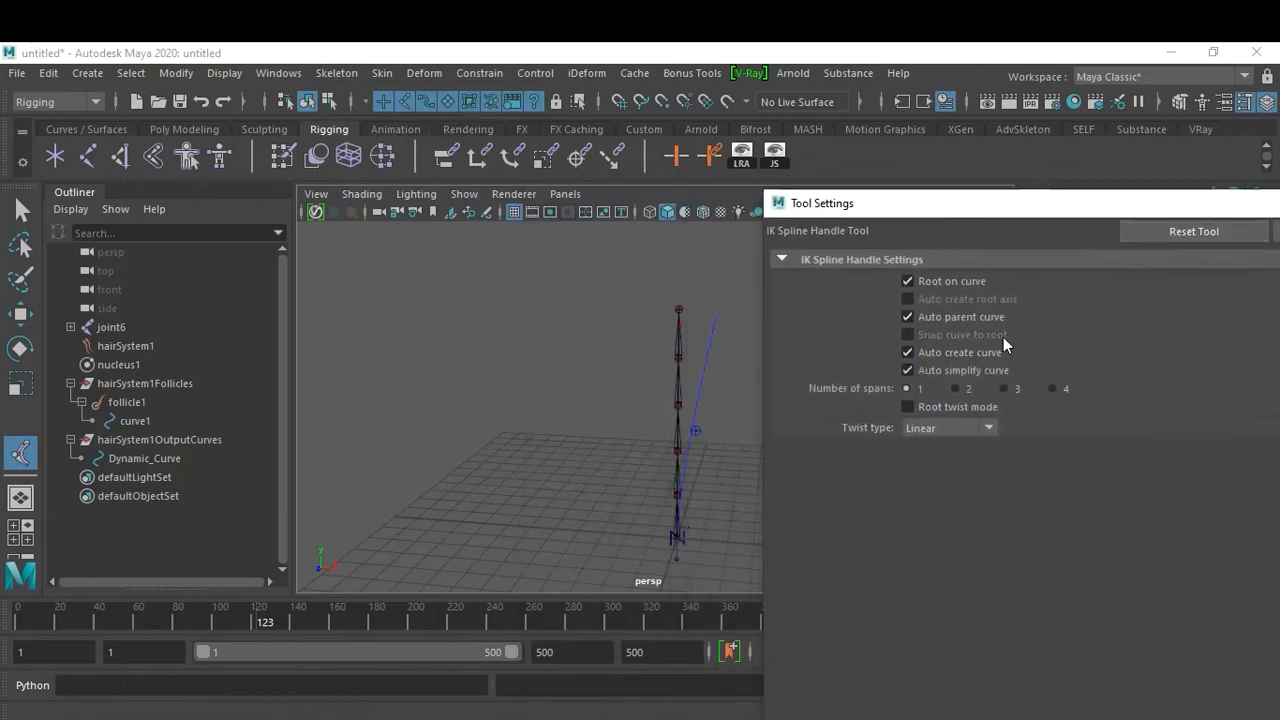
pyautogui.click(954, 352)
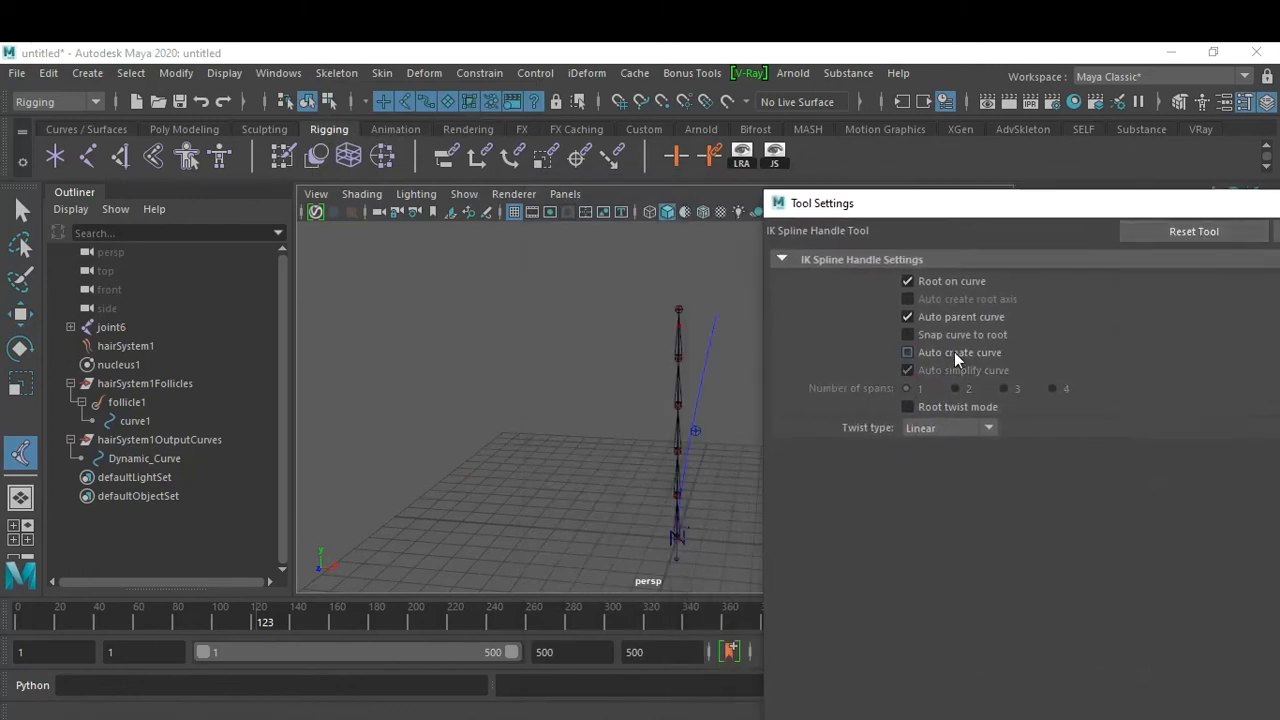
pyautogui.moveTo(991, 218); pyautogui.dragTo(1002, 144)
# Try to pick the joint chain's base joint as the start joint of the IK spline handle.
pyautogui.click(677, 537)
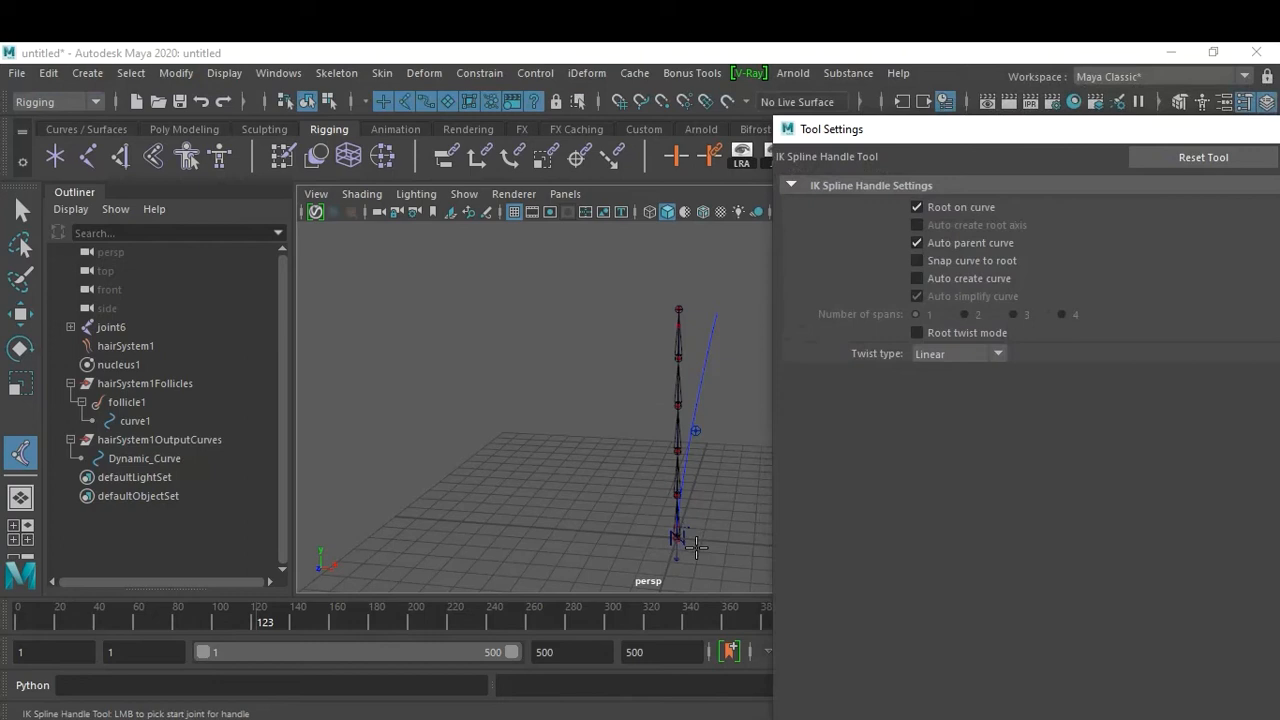
pyautogui.moveTo(779, 129); pyautogui.dragTo(948, 251)
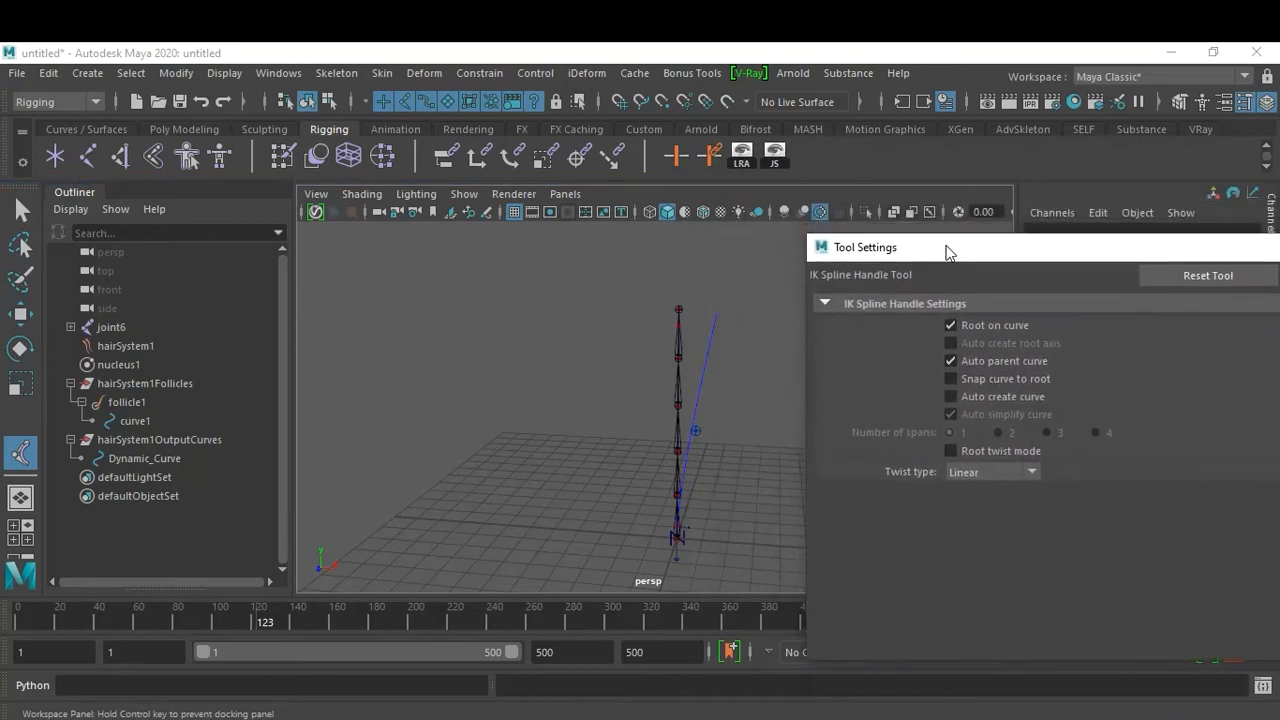
pyautogui.moveTo(948, 251); pyautogui.dragTo(948, 251)
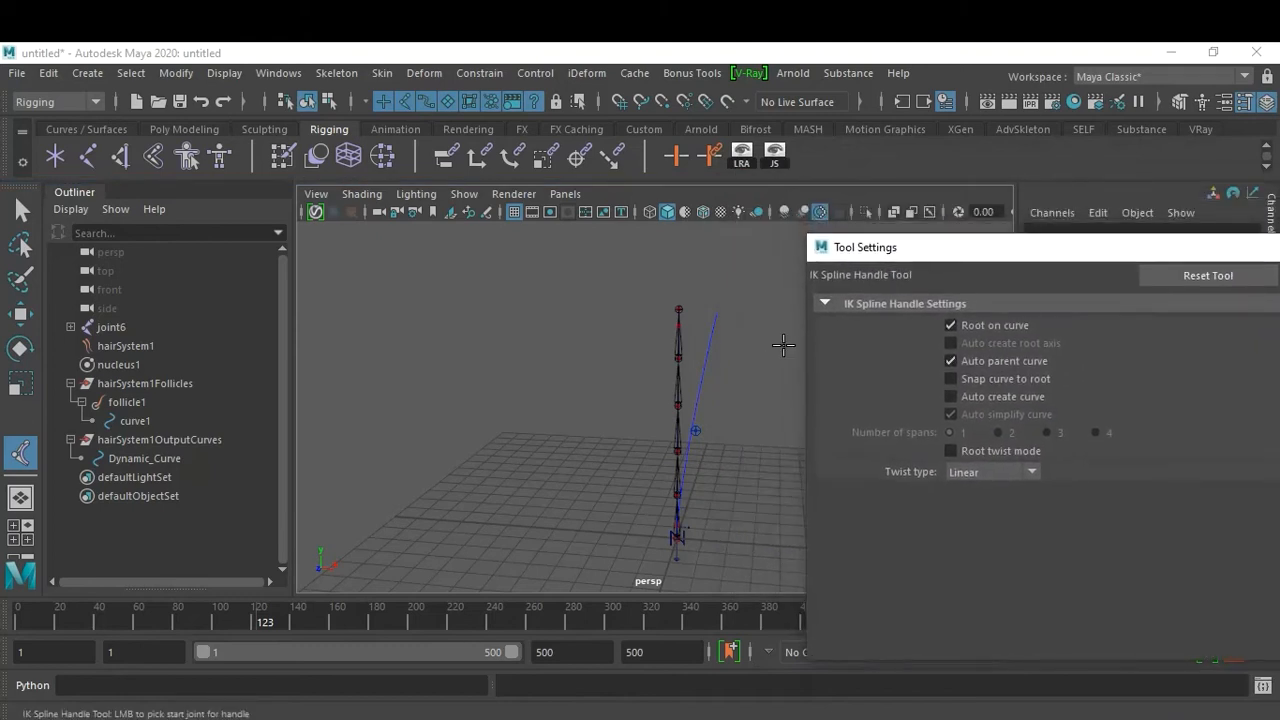
pyautogui.keyDown('alt'); pyautogui.moveTo(712, 515); pyautogui.dragTo(777, 451); pyautogui.keyUp('alt')
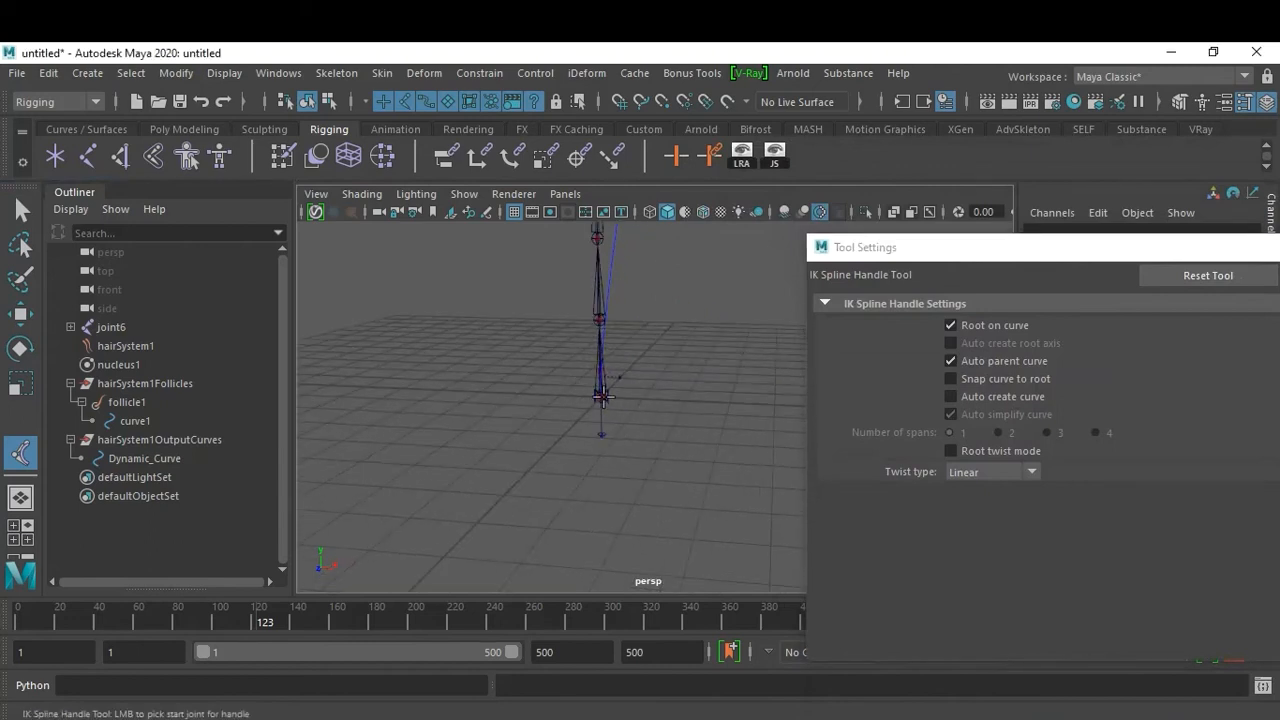
pyautogui.click(601, 396)
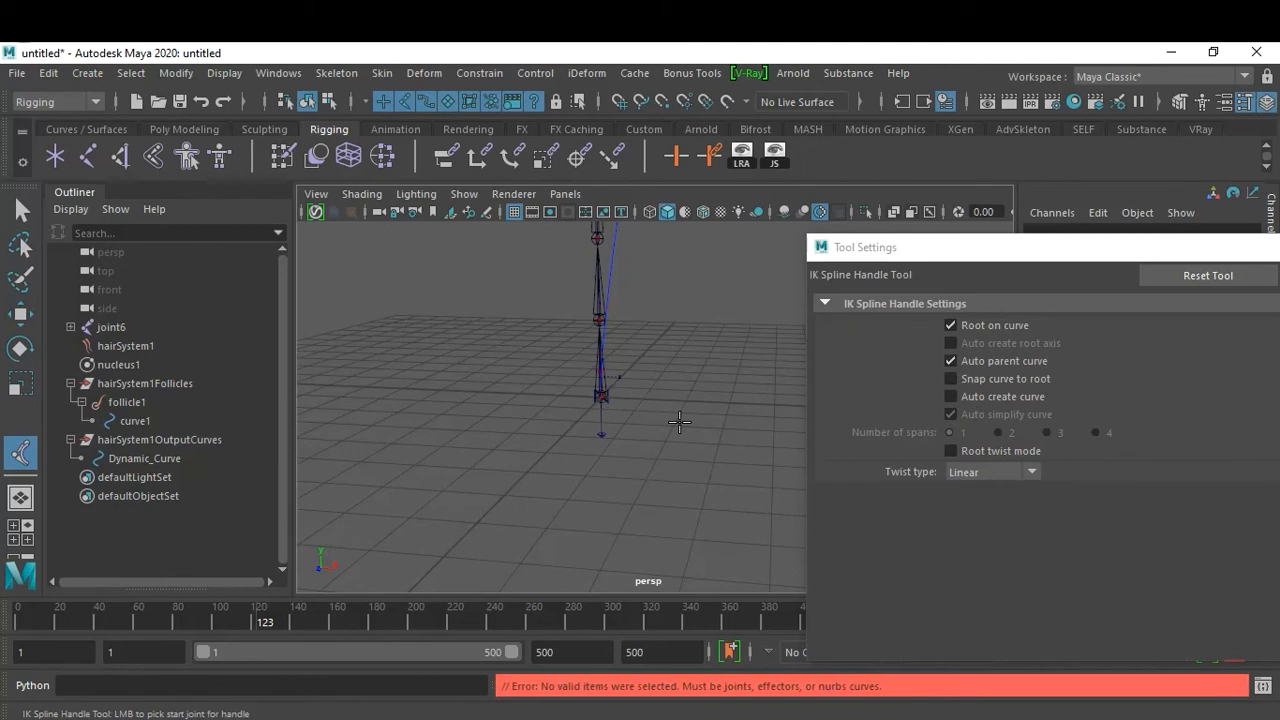
pyautogui.moveTo(661, 461)
pyautogui.keyDown('alt'); pyautogui.mouseDown()
pyautogui.moveTo(657, 480)
pyautogui.moveTo(669, 478)
pyautogui.mouseUp(); pyautogui.keyUp('alt')
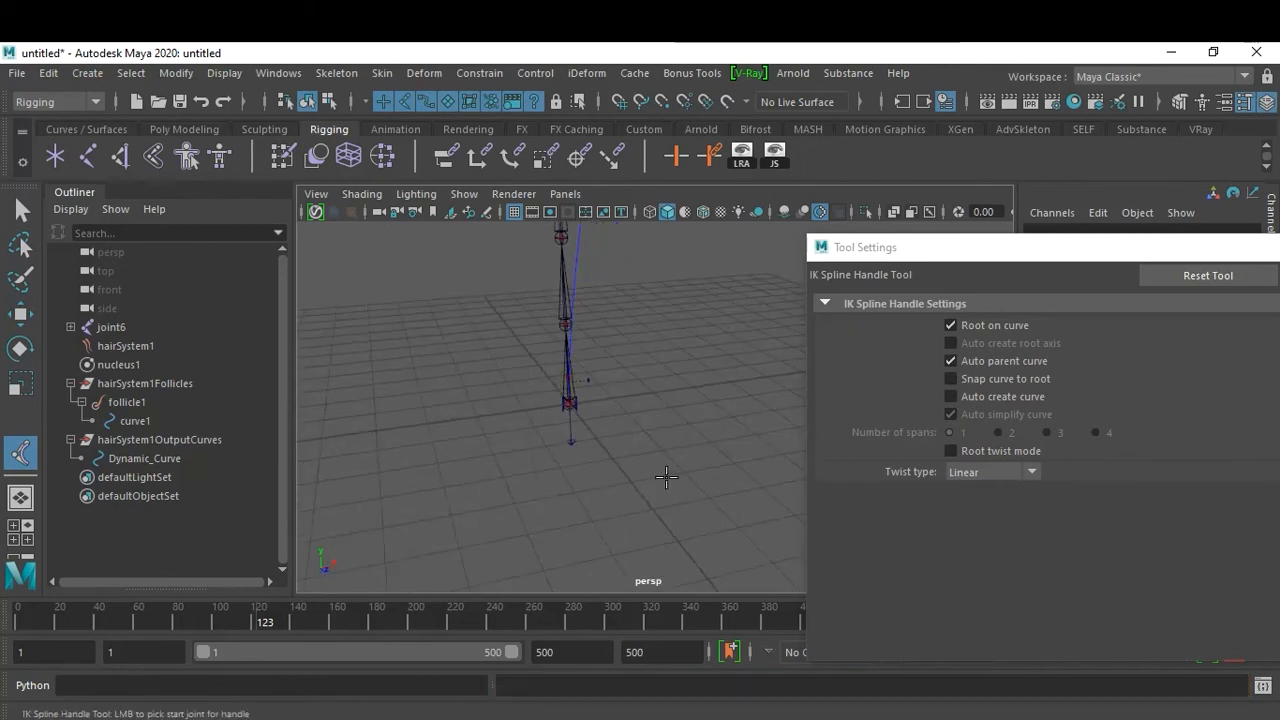
# Hide nucleus1 and curve1, retrying the pick of the base joint as the start joint after each.
pyautogui.click(119, 365)
pyautogui.hotkey('ctrl', 'h')
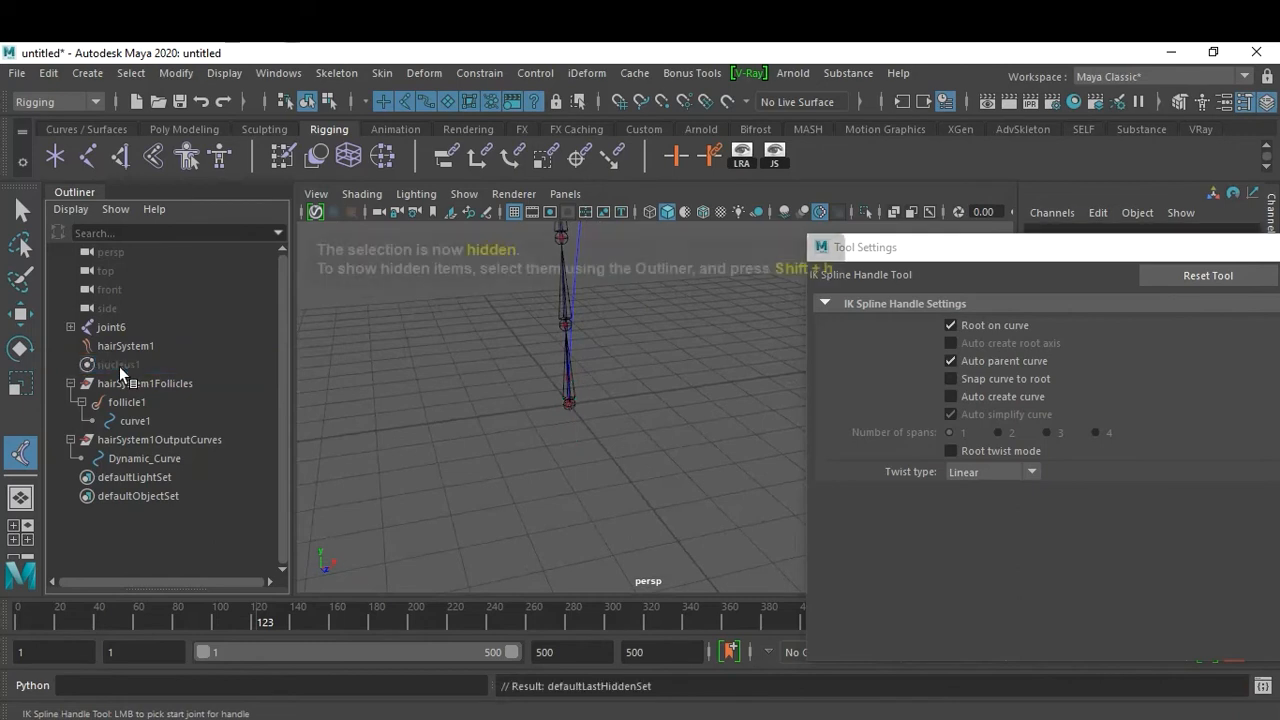
pyautogui.click(573, 404)
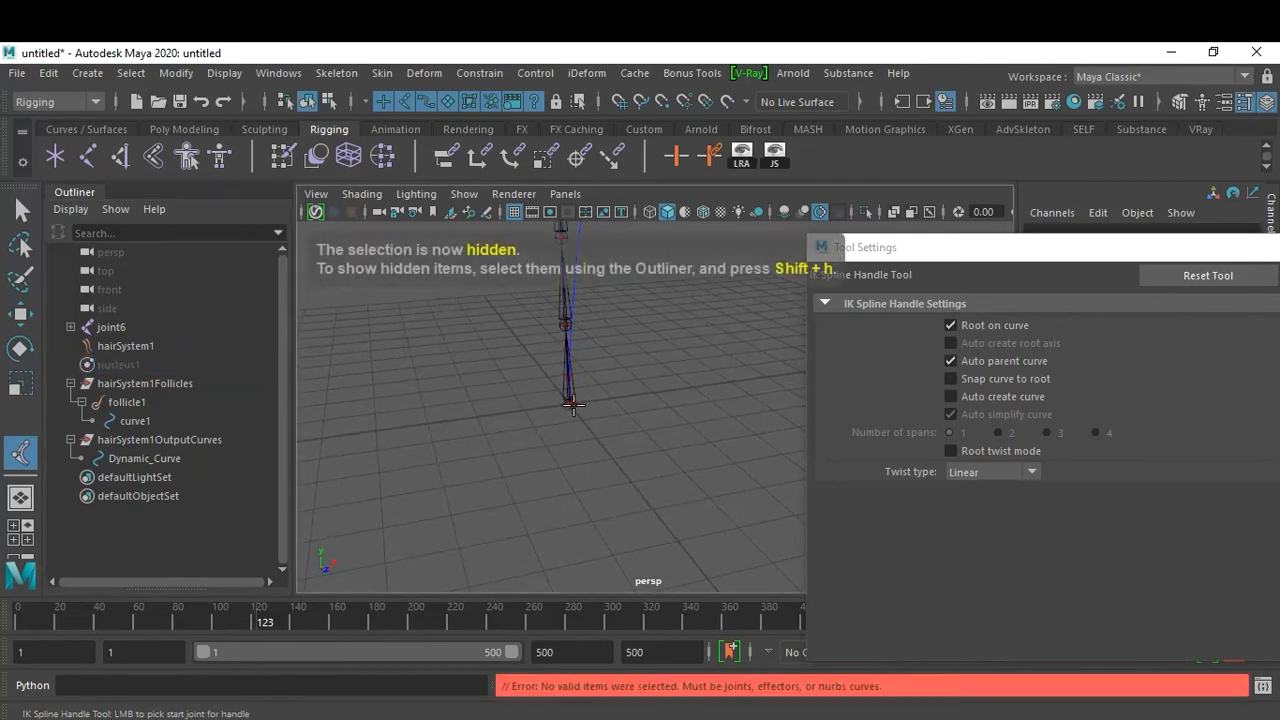
pyautogui.click(137, 421)
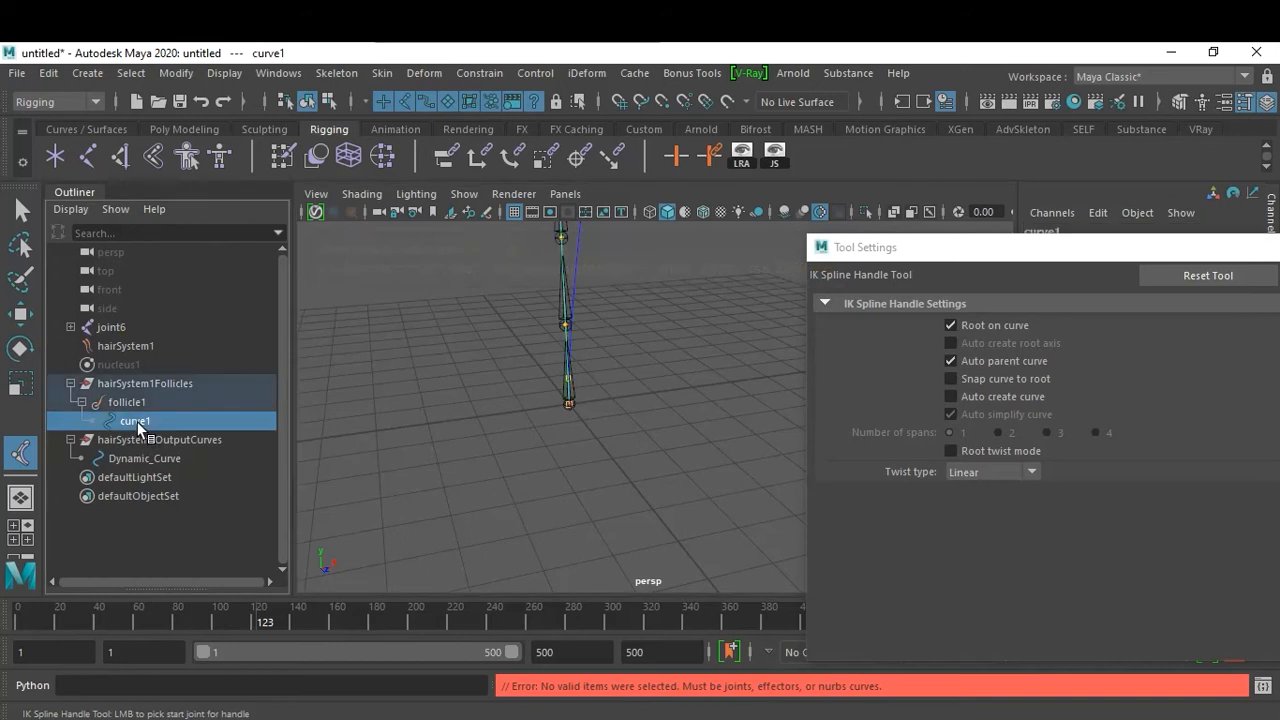
pyautogui.hotkey('ctrl', 'h')
pyautogui.click(568, 400)
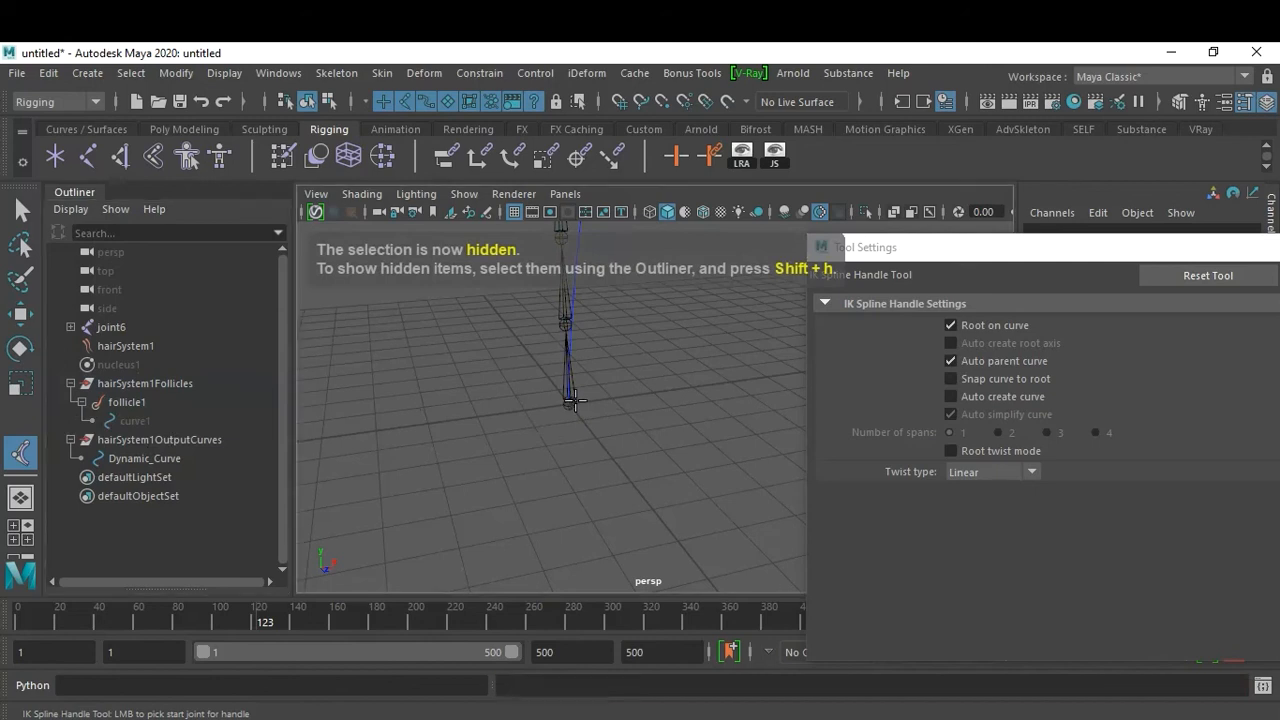
# Change layer1's display type from Reference back to Normal.
pyautogui.keyDown('alt'); pyautogui.moveTo(701, 436); pyautogui.dragTo(714, 460, button='right'); pyautogui.keyUp('alt')
pyautogui.keyDown('alt'); pyautogui.moveTo(669, 446); pyautogui.dragTo(677, 506, button='middle'); pyautogui.keyUp('alt')
pyautogui.keyDown('alt'); pyautogui.moveTo(677, 506); pyautogui.dragTo(515, 465); pyautogui.keyUp('alt')
pyautogui.keyDown('alt'); pyautogui.moveTo(515, 465); pyautogui.dragTo(790, 557, button='right'); pyautogui.keyUp('alt')
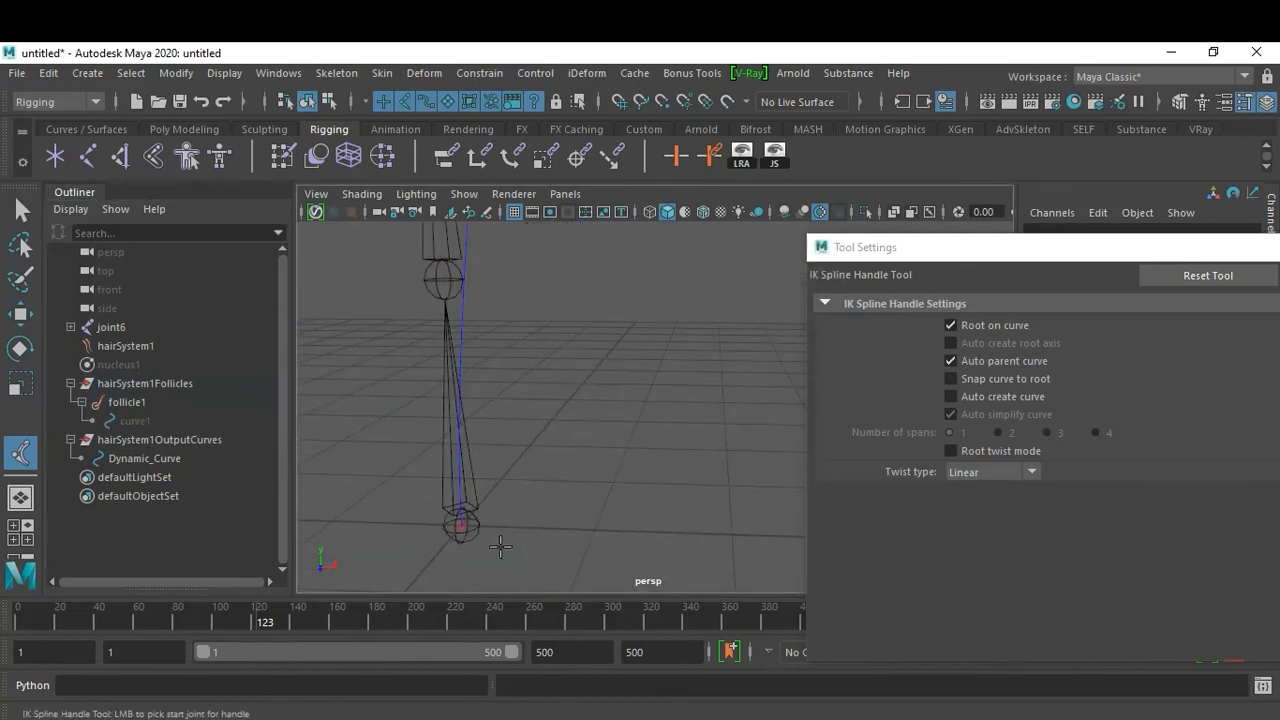
pyautogui.moveTo(989, 235); pyautogui.dragTo(1062, 527)
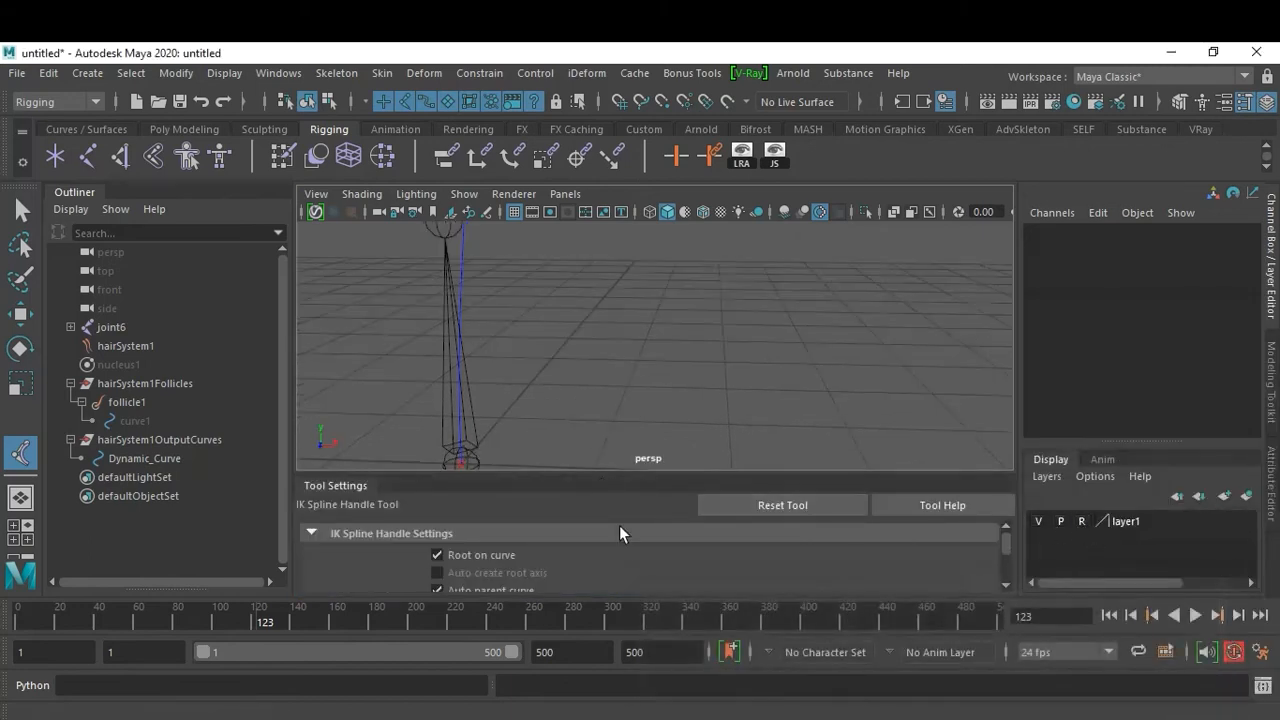
pyautogui.moveTo(340, 481); pyautogui.dragTo(396, 544)
pyautogui.click(1081, 521)
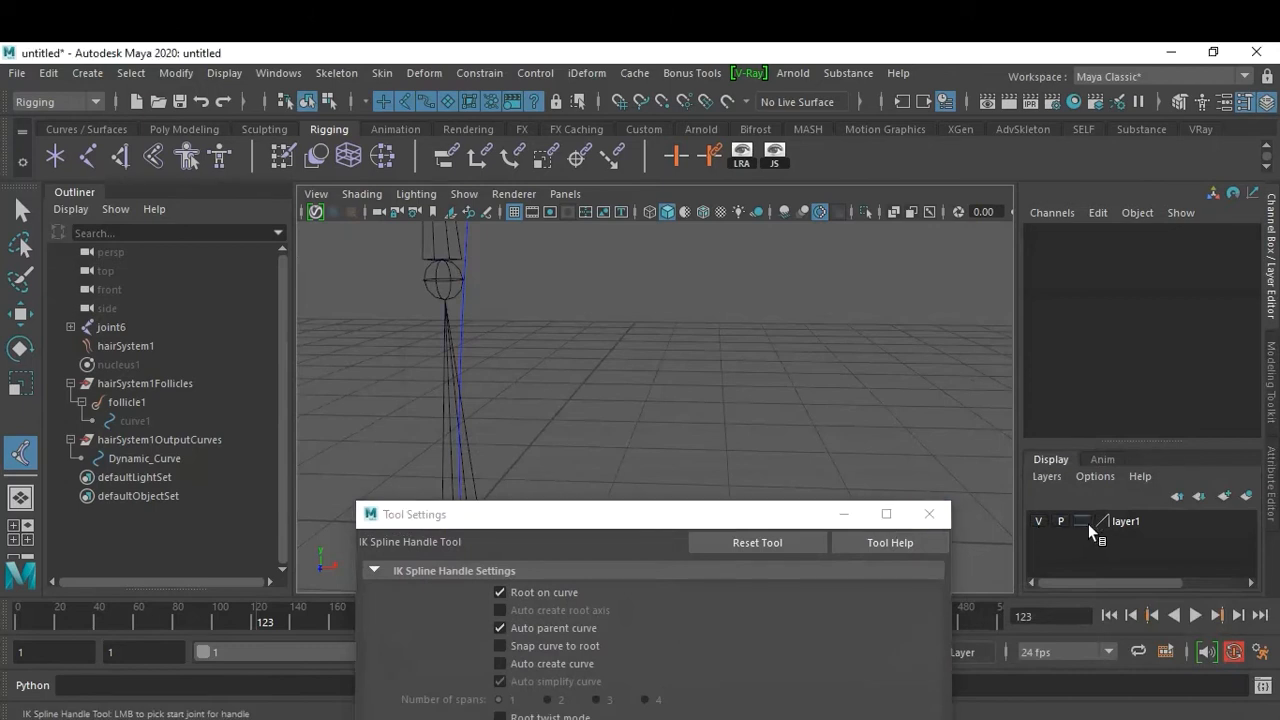
# Create an IK spline handle from the base joint joint6 to the tip joint joint1, using Dynamic_Curve as its curve.
pyautogui.moveTo(653, 518); pyautogui.dragTo(937, 248)
pyautogui.click(474, 531)
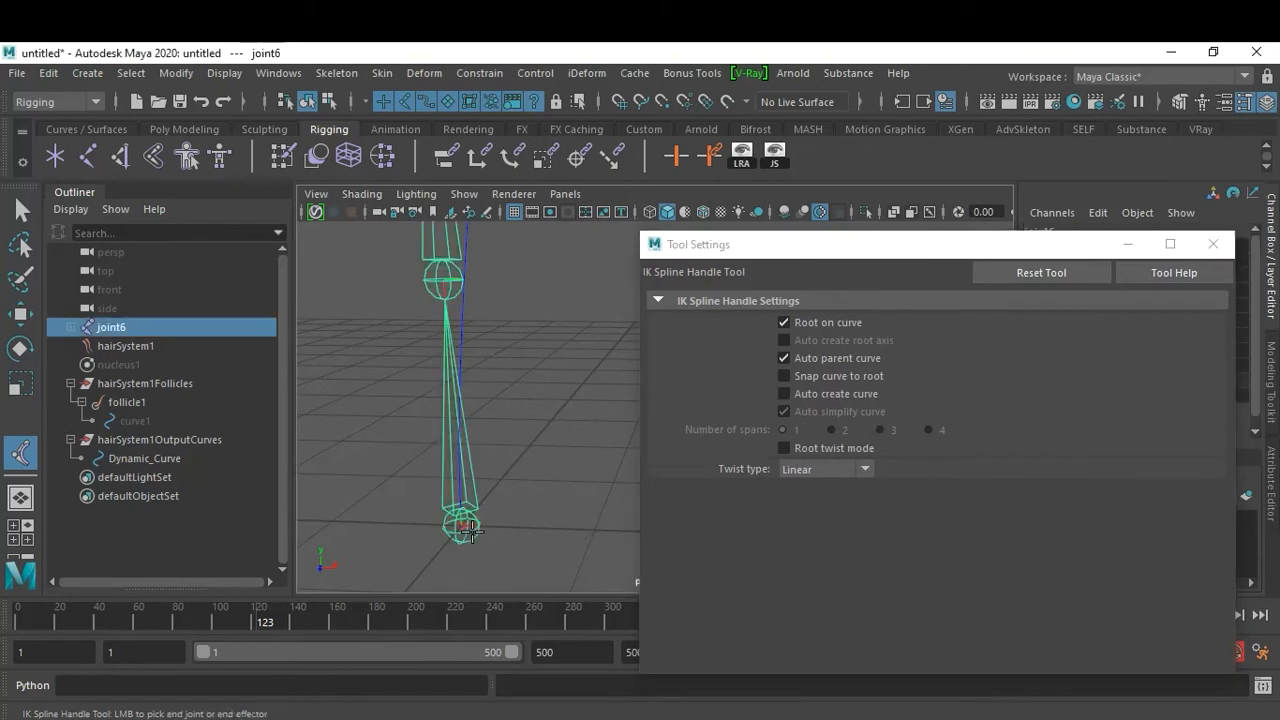
pyautogui.keyDown('alt'); pyautogui.moveTo(474, 528); pyautogui.dragTo(522, 368); pyautogui.keyUp('alt')
pyautogui.click(480, 344)
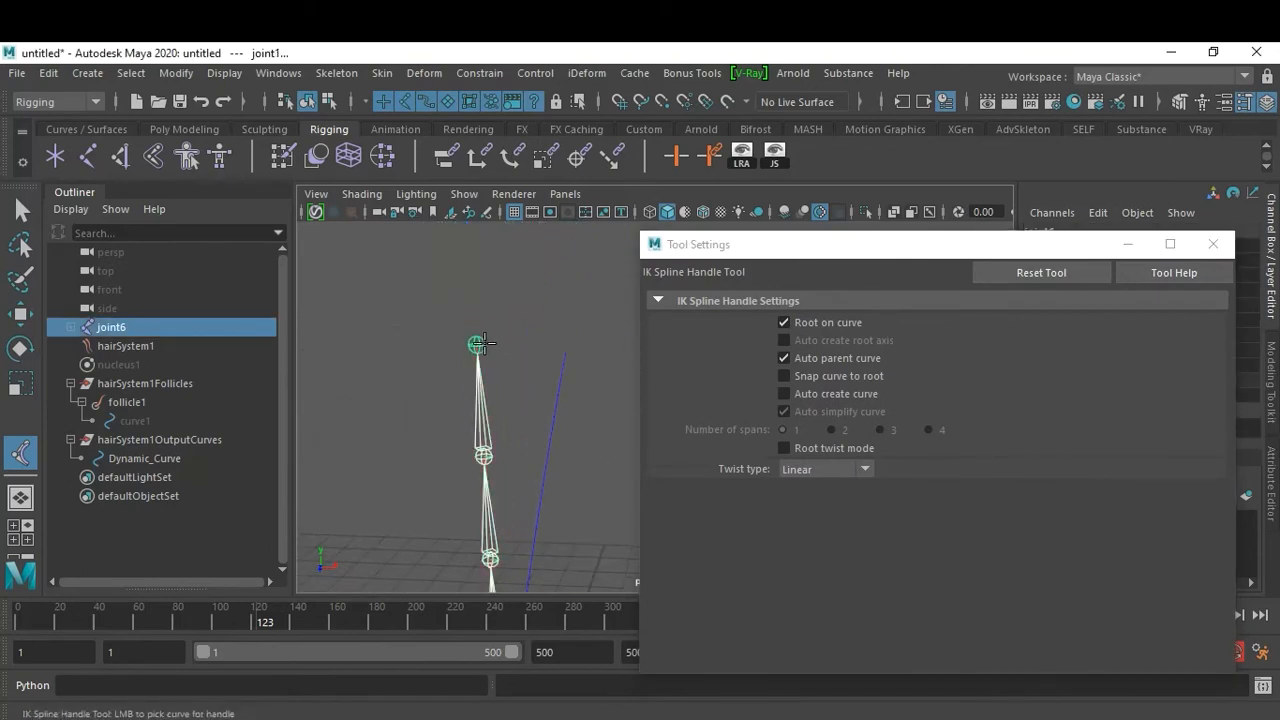
pyautogui.click(551, 427)
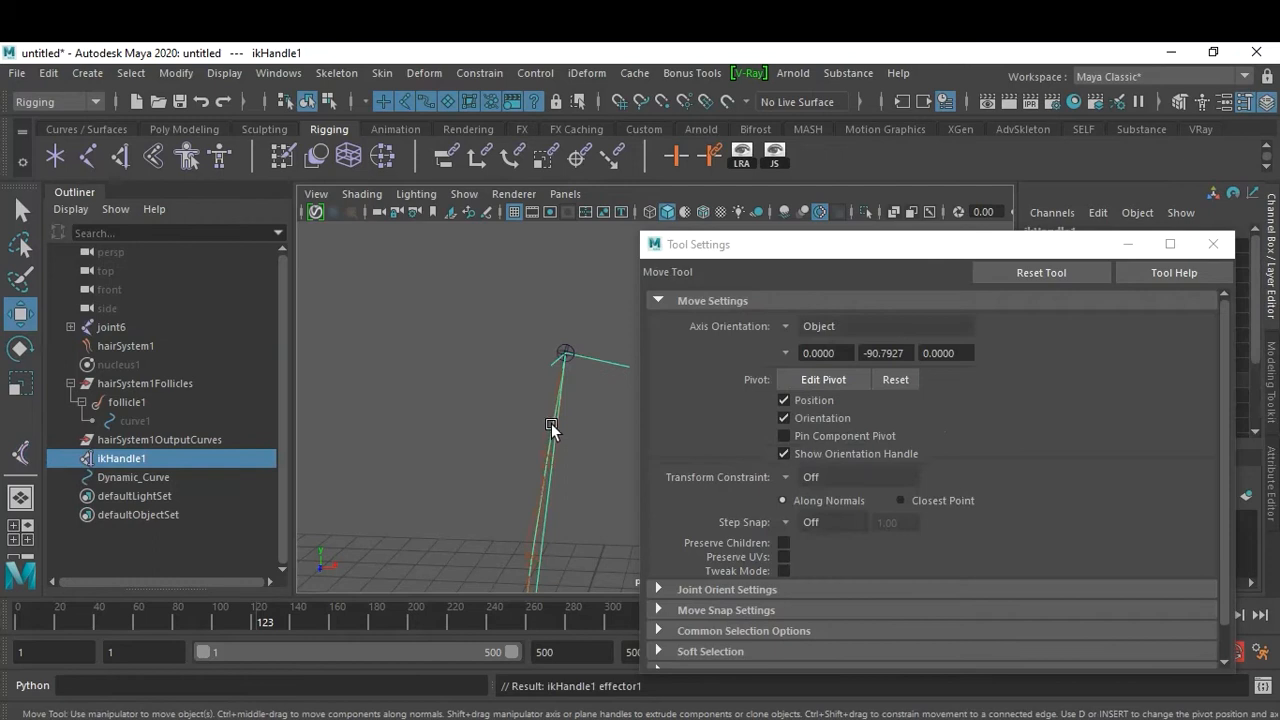
pyautogui.click(1128, 245)
# Unhide curve1 under follicle1 and deselect it.
pyautogui.click(141, 418)
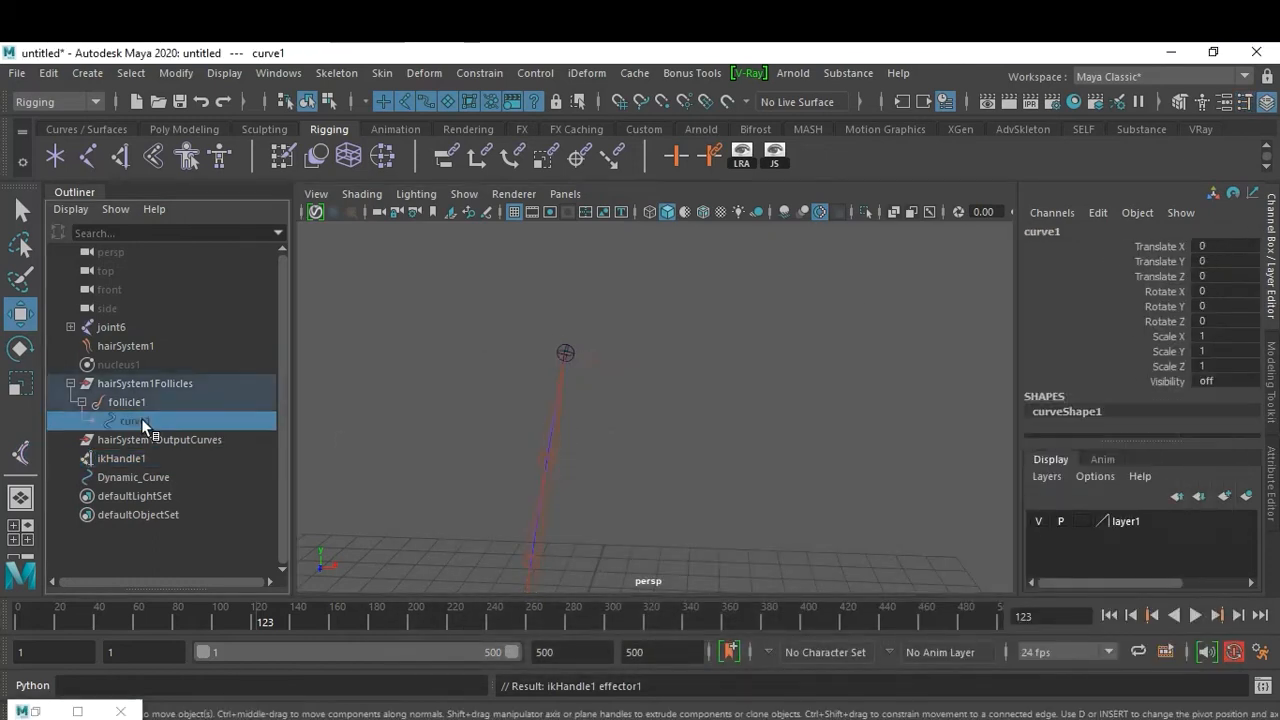
pyautogui.hotkey('shift', 'h')
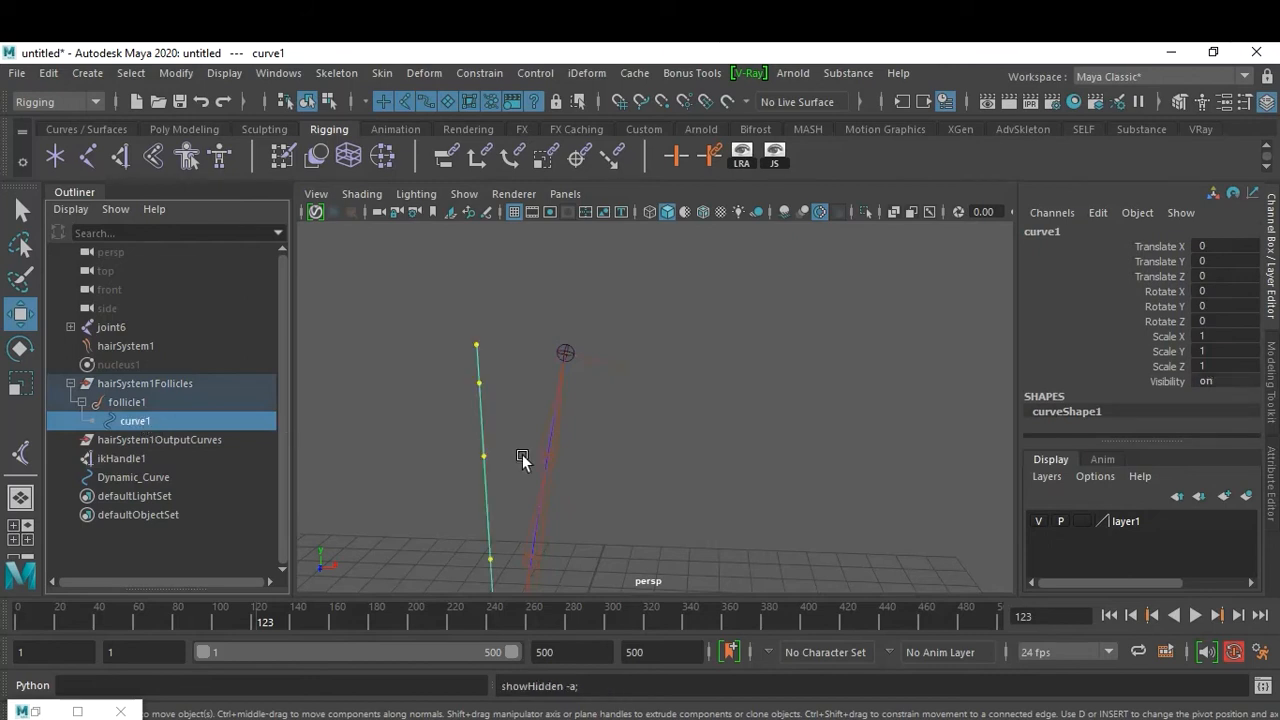
pyautogui.click(743, 500)
# Play the simulation from the first frame to check how the joint chain follows Dynamic_Curve, and return to frame 1.
pyautogui.keyDown('alt'); pyautogui.moveTo(743, 500); pyautogui.dragTo(720, 290, button='middle'); pyautogui.keyUp('alt')
pyautogui.keyDown('alt'); pyautogui.moveTo(720, 290); pyautogui.dragTo(390, 349, button='right'); pyautogui.keyUp('alt')
pyautogui.keyDown('alt'); pyautogui.moveTo(806, 440); pyautogui.dragTo(824, 478, button='right'); pyautogui.keyUp('alt')
pyautogui.keyDown('alt'); pyautogui.moveTo(824, 477); pyautogui.dragTo(826, 511, button='middle'); pyautogui.keyUp('alt')
pyautogui.click(1111, 615)
pyautogui.click(1195, 615)
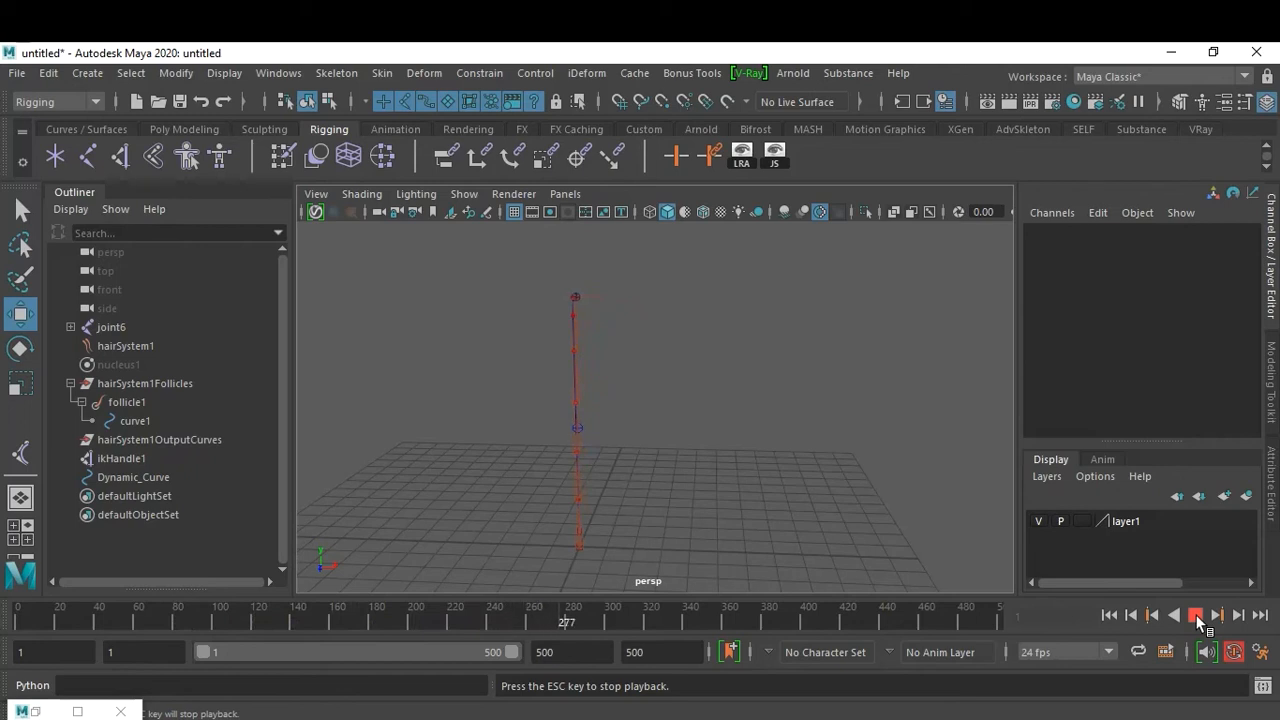
pyautogui.click(1195, 614)
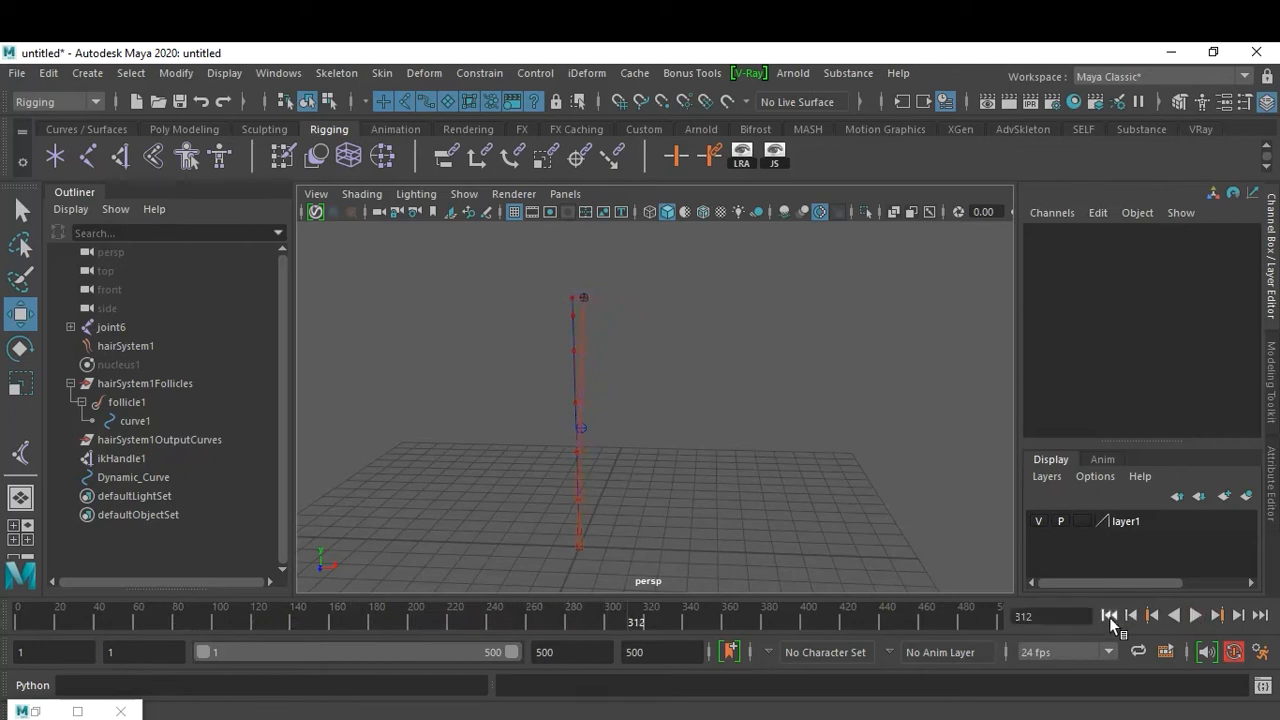
pyautogui.click(1107, 615)
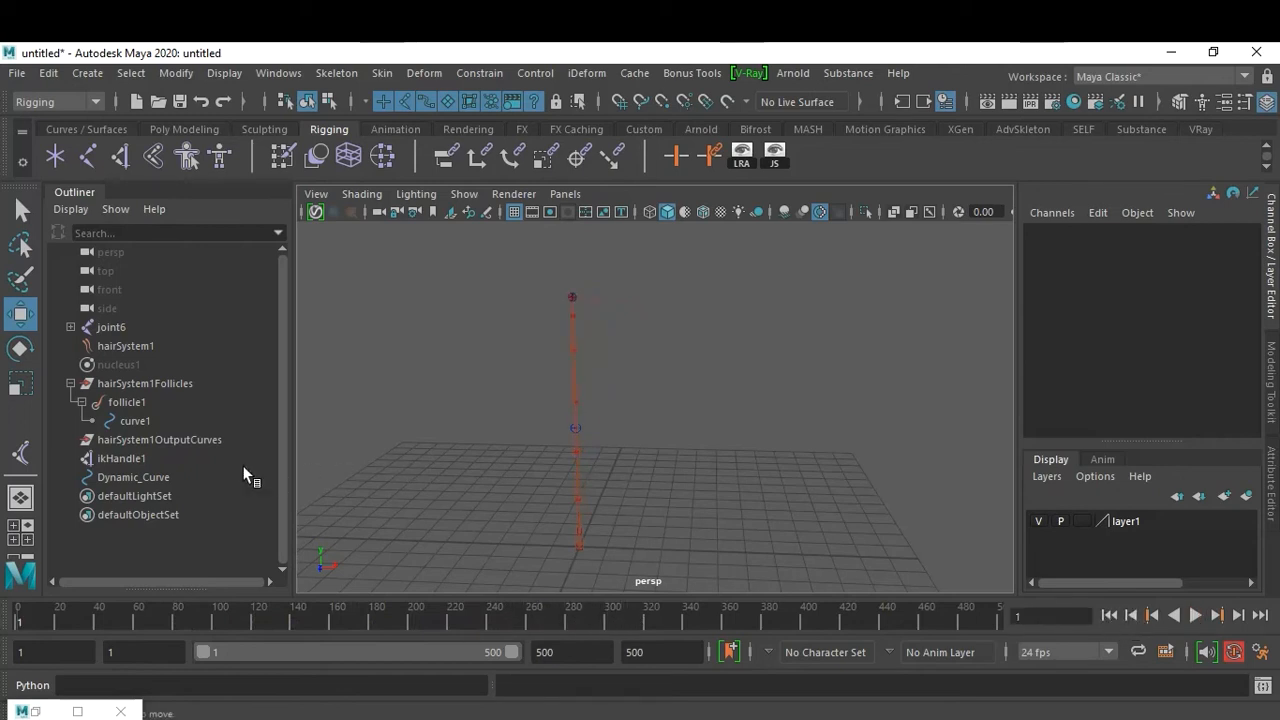
# Select curve1 under follicle1 and key all its transform channels at frame 1.
pyautogui.click(140, 422)
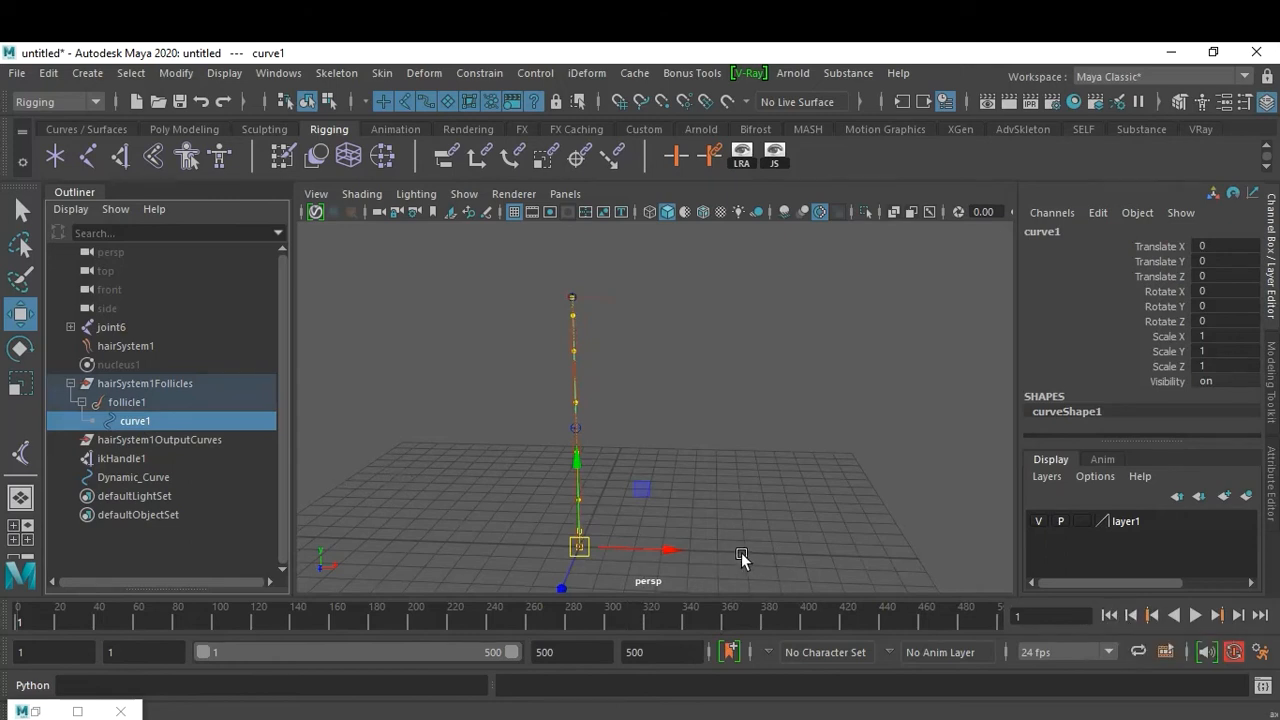
pyautogui.moveTo(57, 616); pyautogui.dragTo(1, 616)
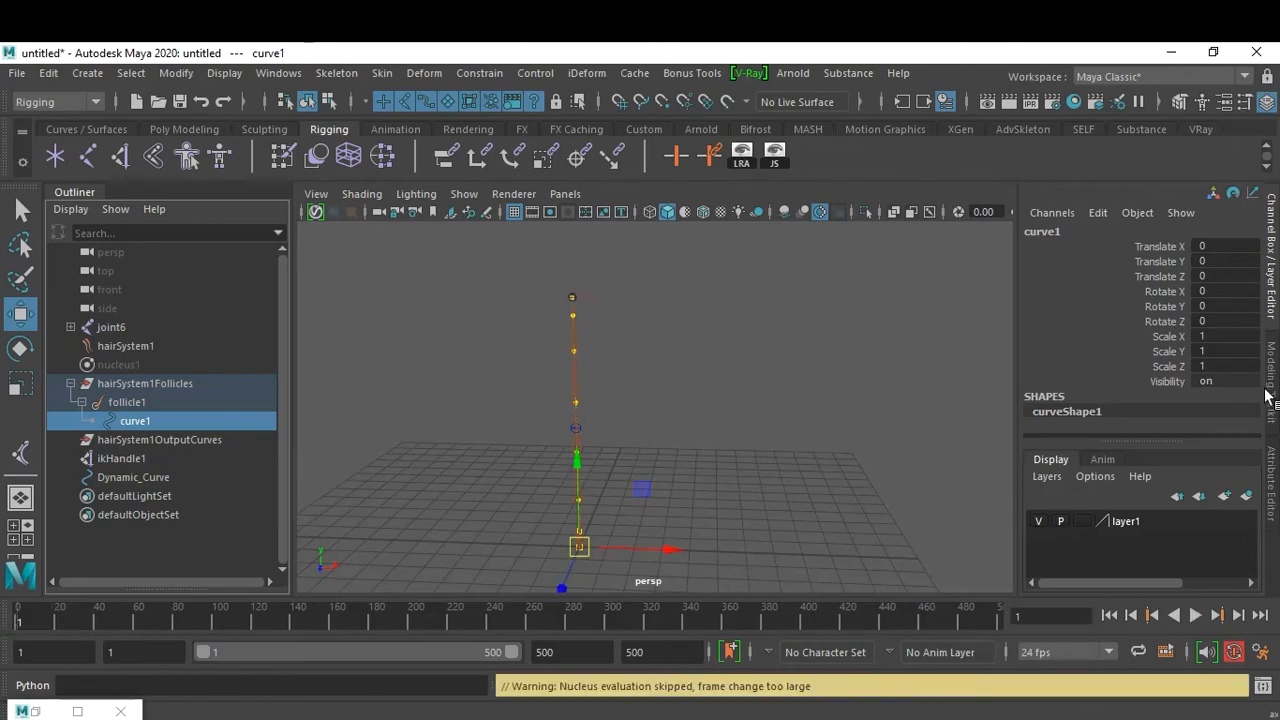
pyautogui.press('s')
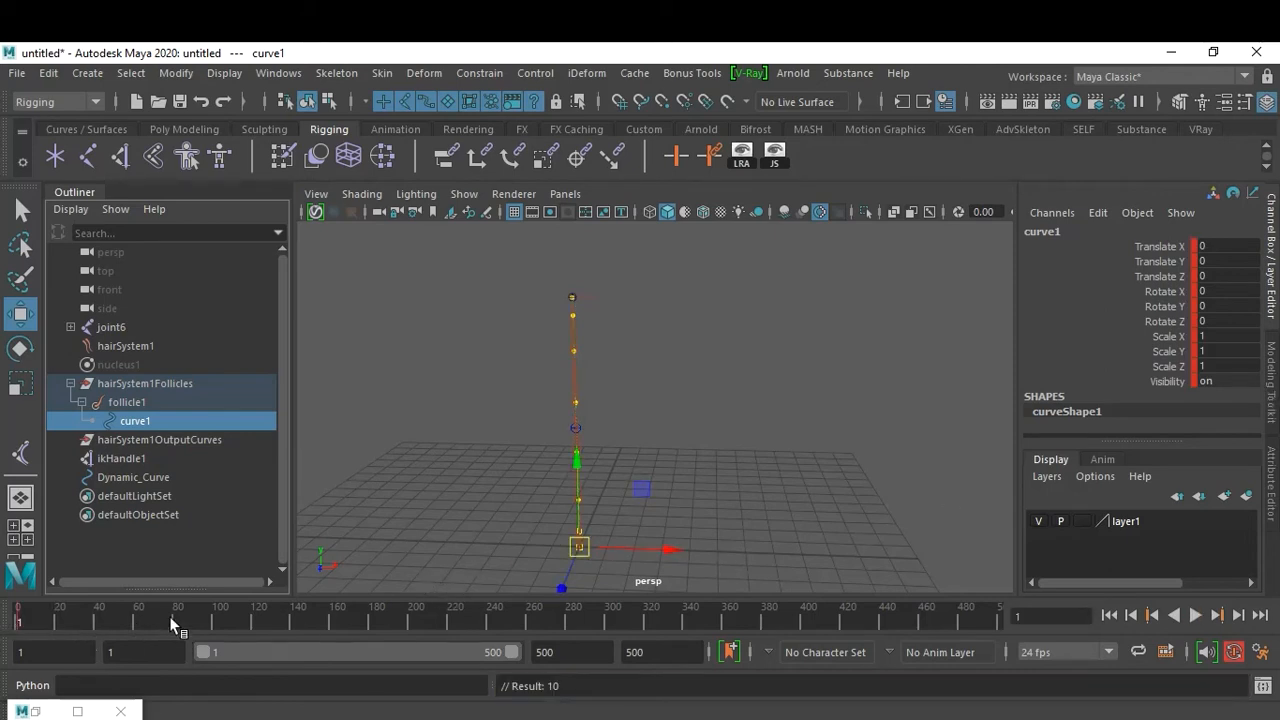
# At frame 40, rotate curve1 about 36 degrees in Z and move it to about Translate X -4.6 and Translate Y 3.3.
pyautogui.click(95, 618)
pyautogui.moveTo(670, 550); pyautogui.dragTo(606, 548)
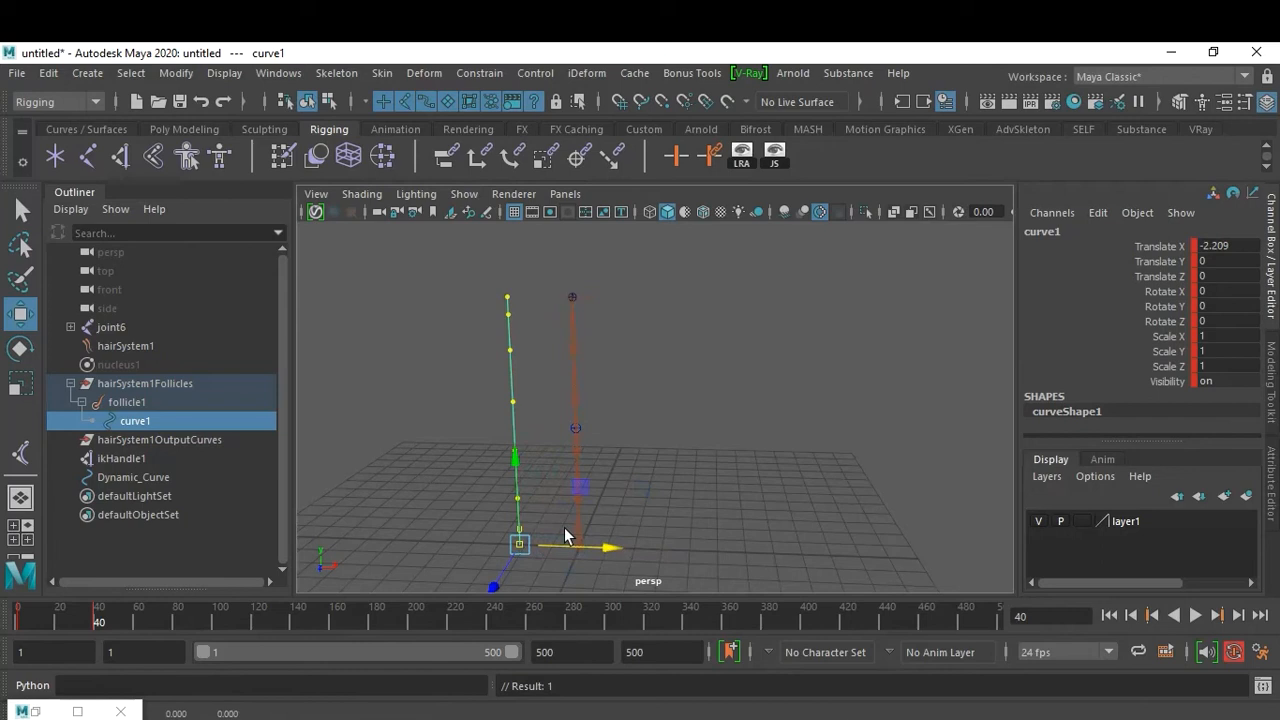
pyautogui.press('e')
pyautogui.moveTo(553, 472); pyautogui.dragTo(495, 472)
pyautogui.press('w')
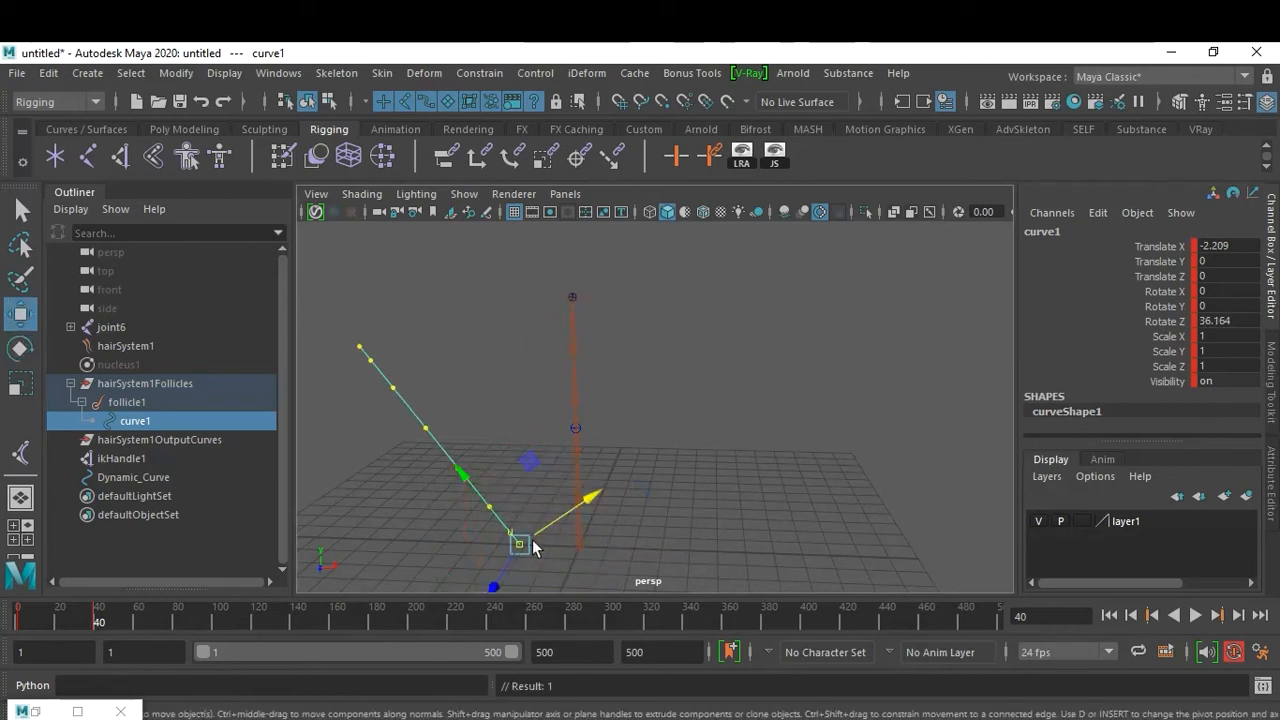
pyautogui.moveTo(472, 487); pyautogui.dragTo(393, 385)
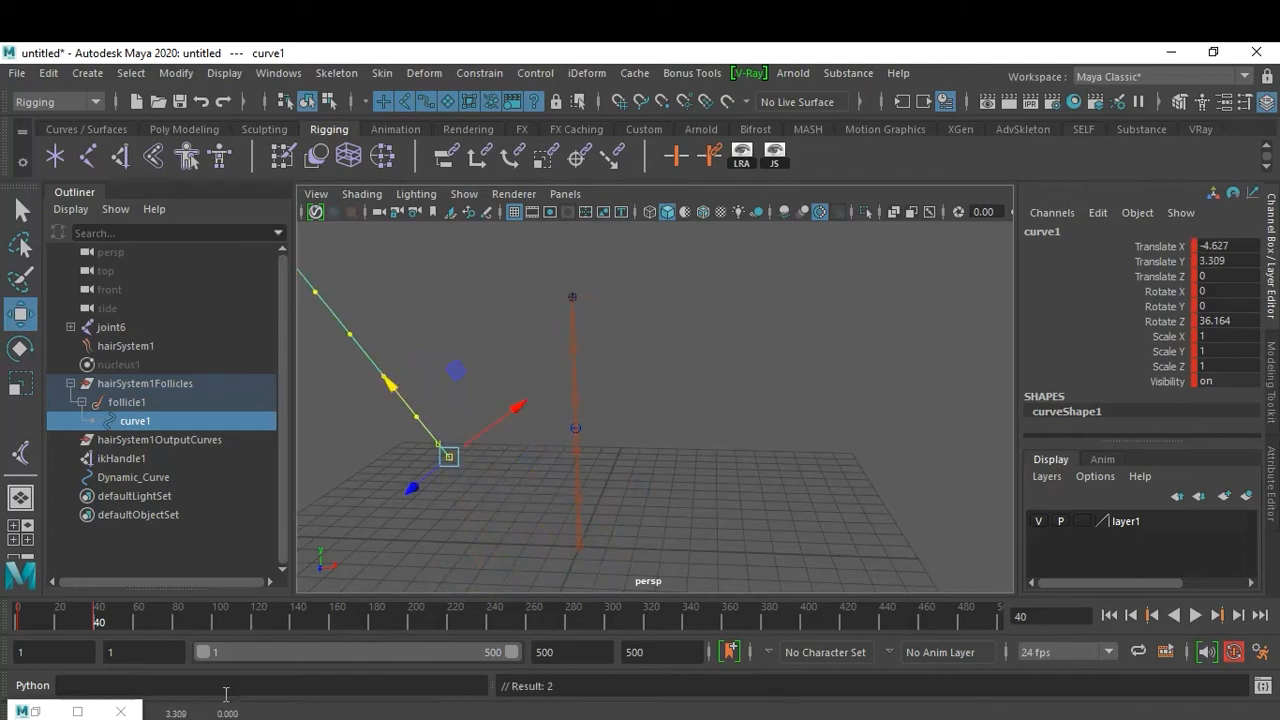
# At frame 81, rotate curve1 to about -52 degrees in Z and move it to about Translate X 0.96 and Translate Y 7.67.
pyautogui.click(176, 616)
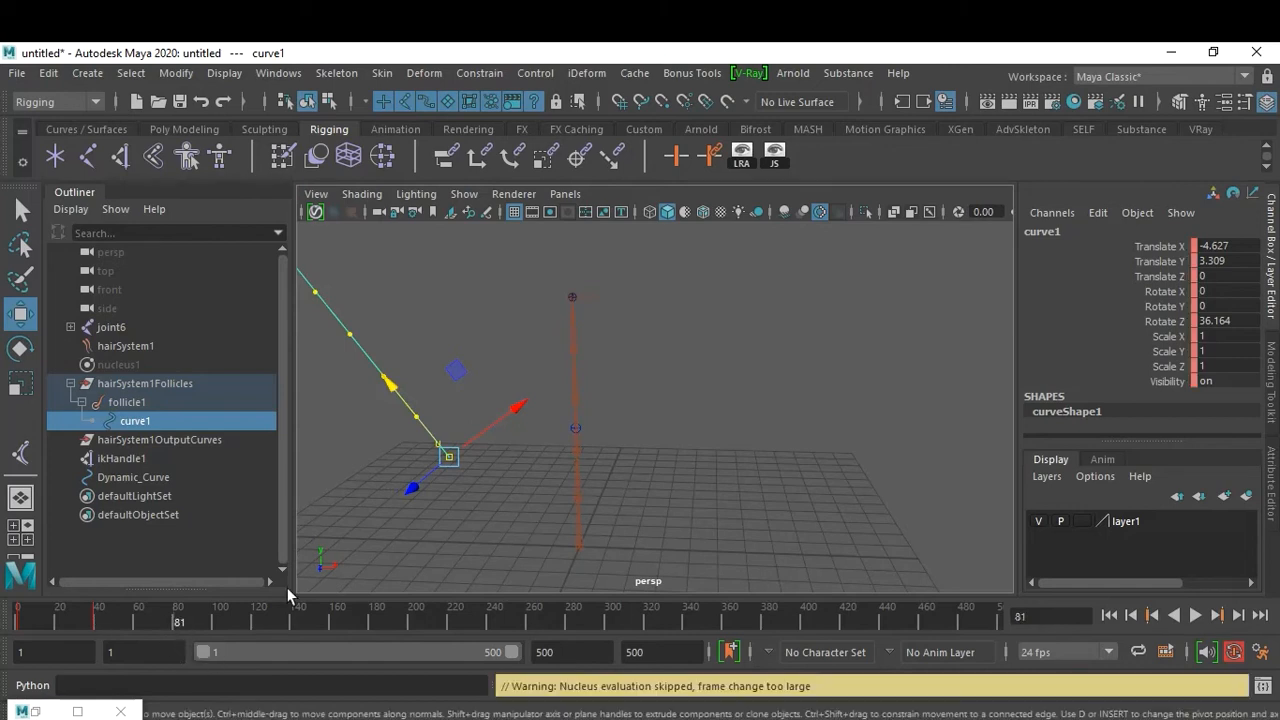
pyautogui.press('e')
pyautogui.moveTo(462, 384); pyautogui.dragTo(587, 491)
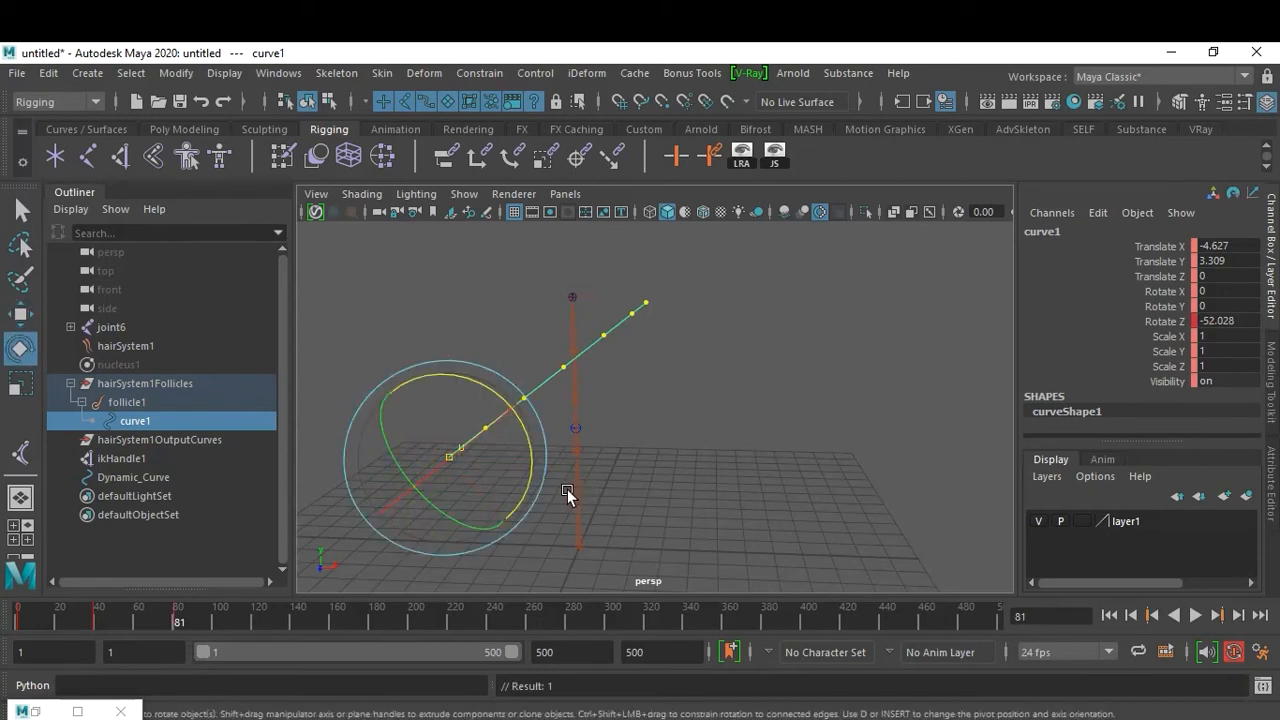
pyautogui.press('w')
pyautogui.moveTo(511, 421); pyautogui.dragTo(709, 331)
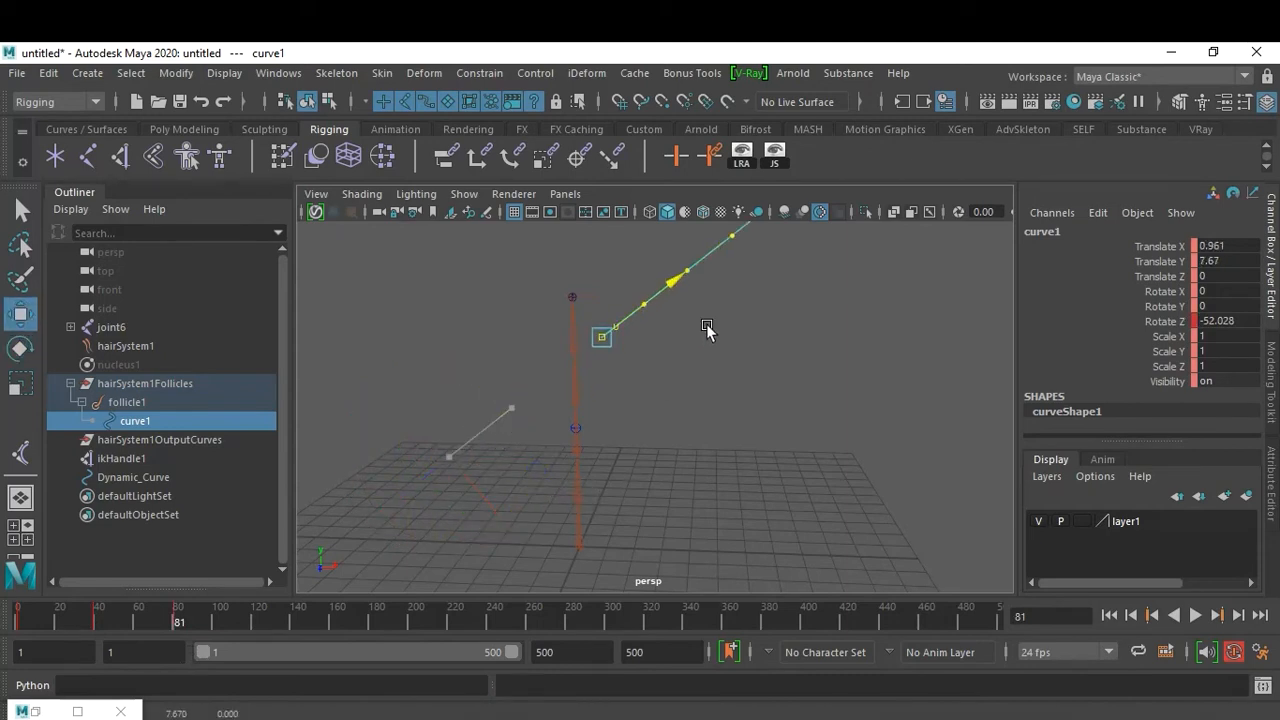
# Play the simulation from the first frame to check how the joint chain reacts to the keyed motion of curve1.
pyautogui.click(1109, 615)
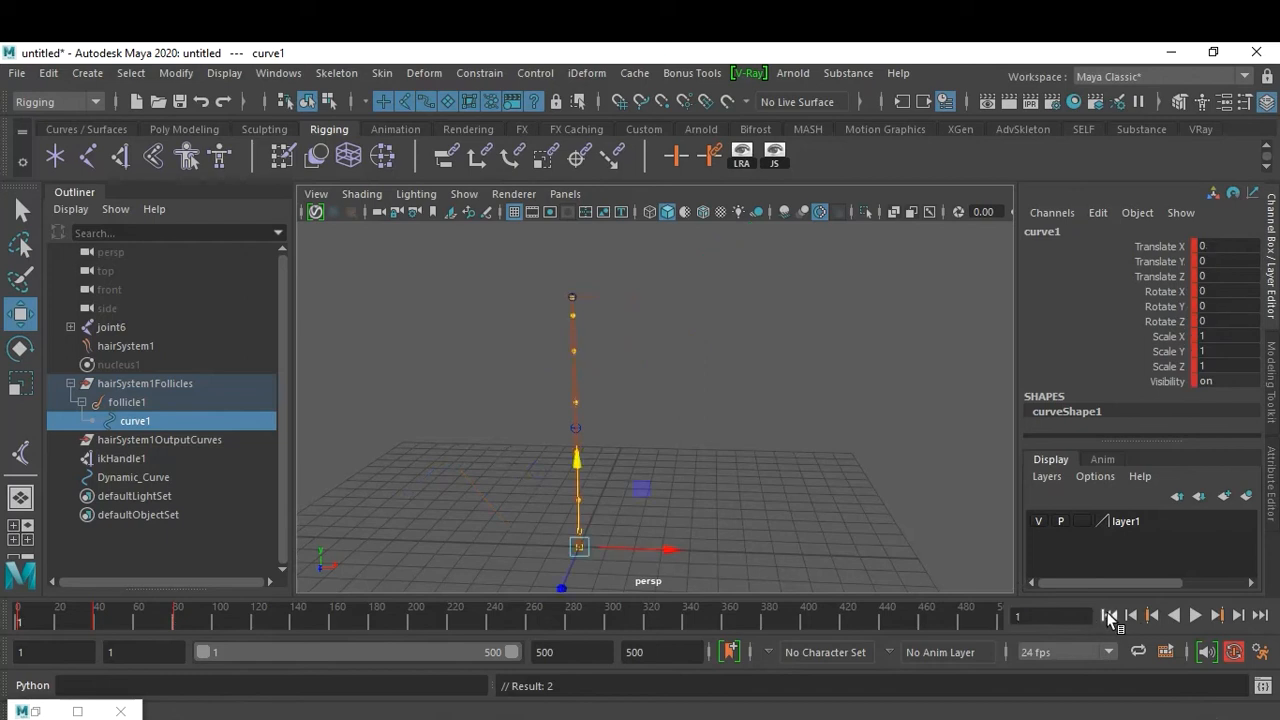
pyautogui.click(1195, 615)
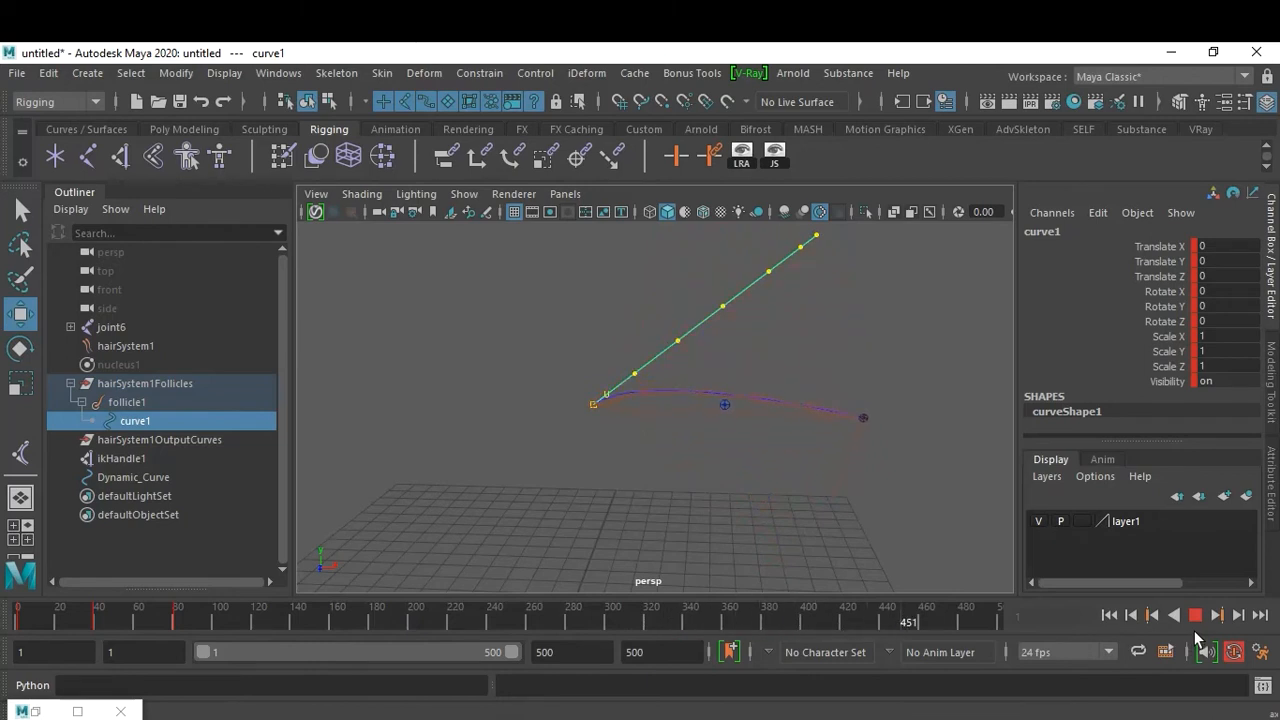
pyautogui.click(1196, 615)
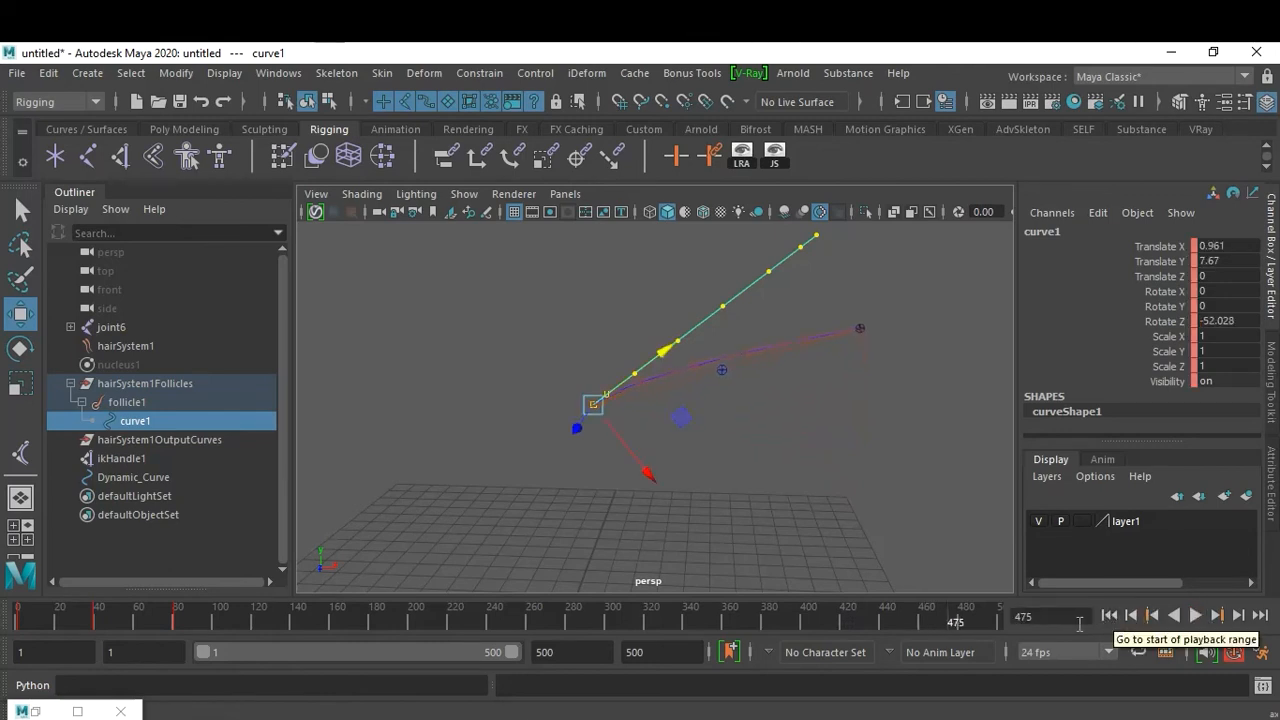
# Unhide nucleus1 and set its Gravity to -1 in its attributes.
pyautogui.click(126, 369)
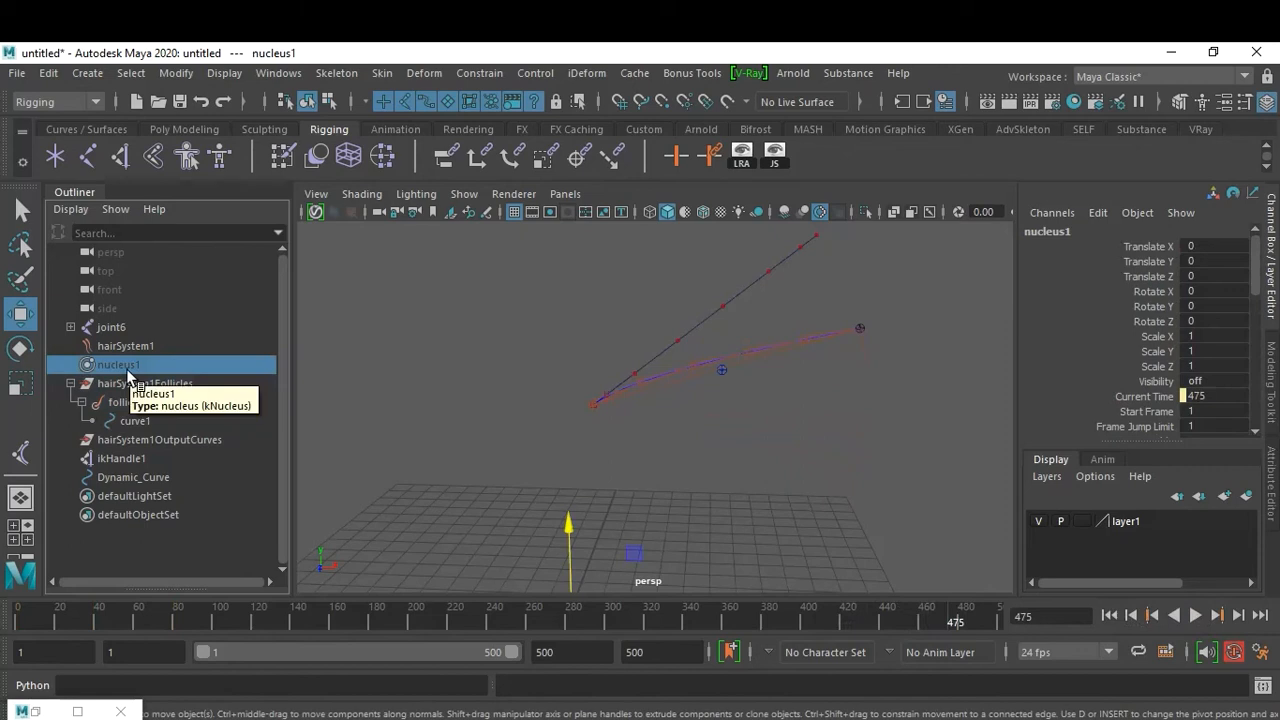
pyautogui.hotkey('shift', 'h')
pyautogui.hotkey('ctrl', 'a')
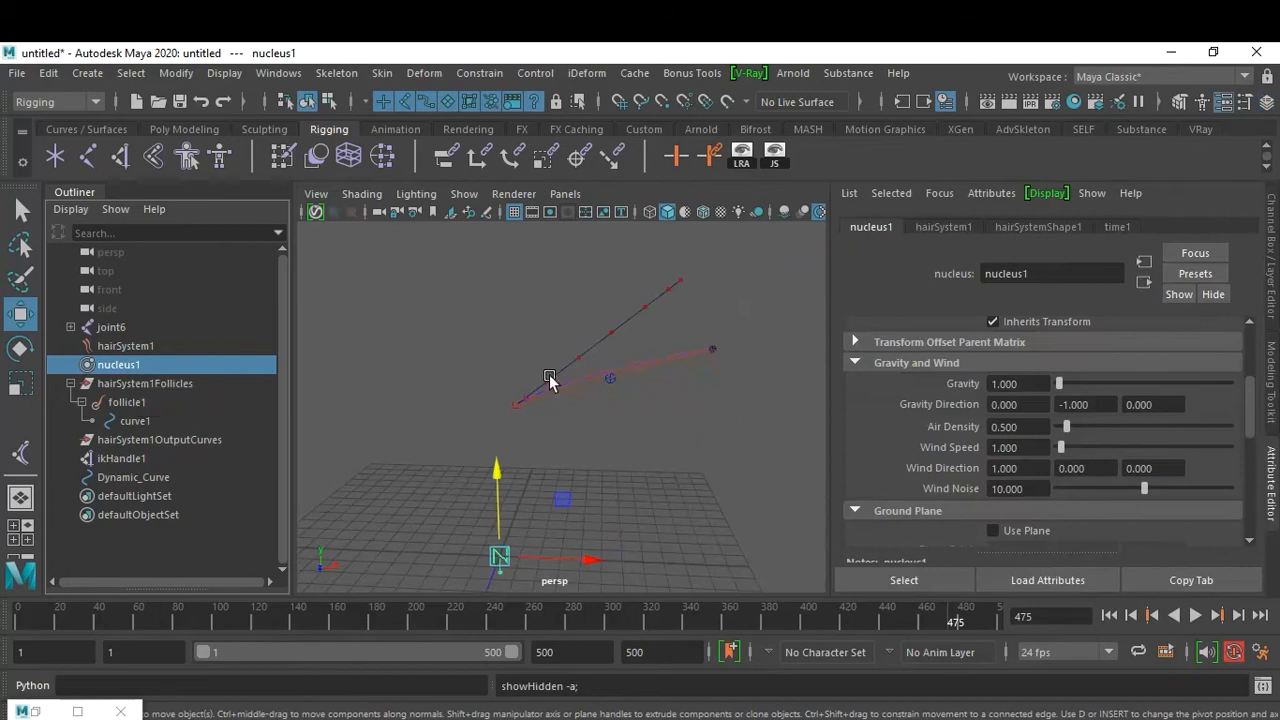
pyautogui.click(990, 382)
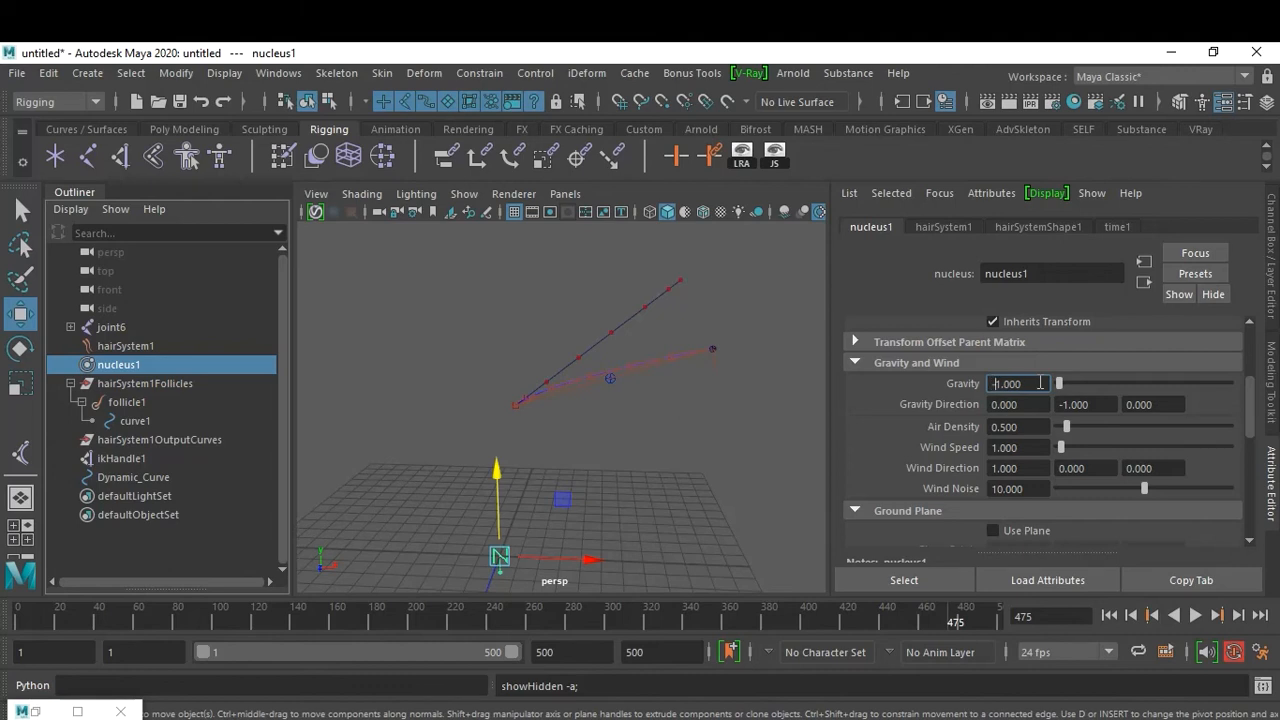
# Play the animation from the first frame to check how the chain behaves with the negative gravity.
pyautogui.click(1109, 615)
pyautogui.click(1194, 615)
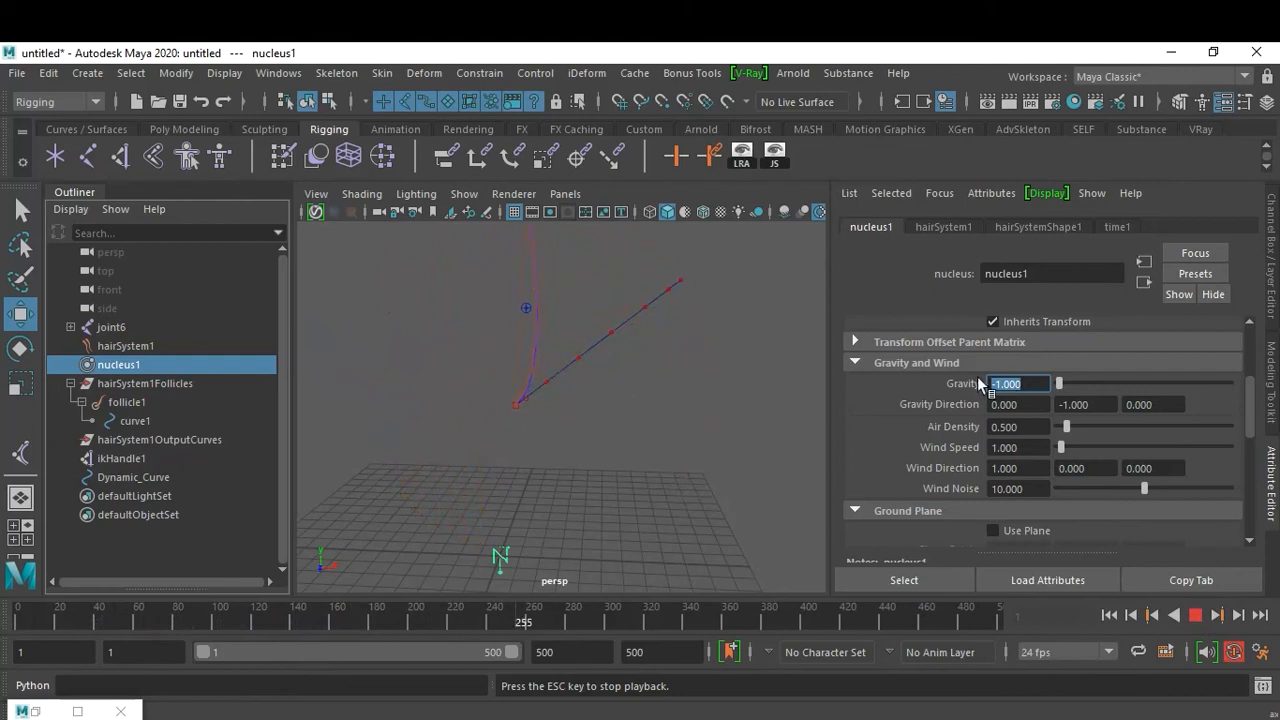
pyautogui.click(1196, 617)
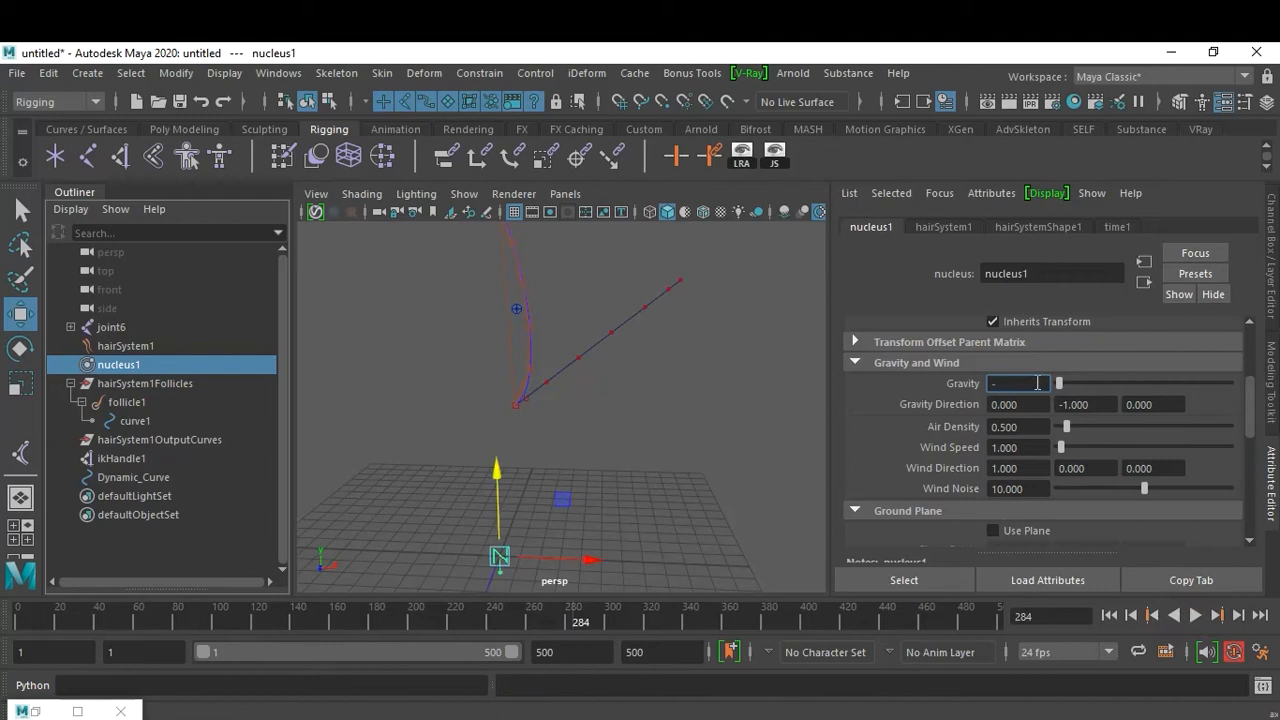
# Set the Gravity of nucleus1 to -5.
pyautogui.click(1037, 383)
pyautogui.write('-5')
pyautogui.press('Return')
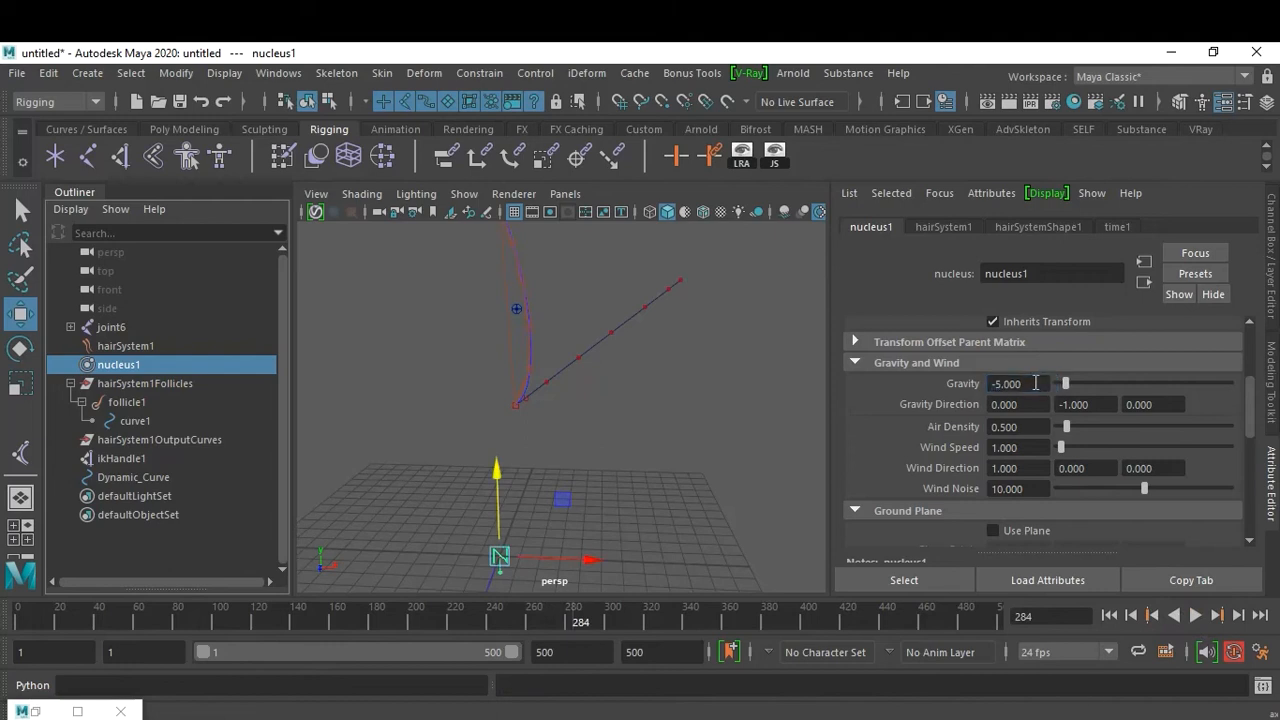
# Play the simulation with the stronger negative gravity, return to frame 1 and deselect nucleus1.
pyautogui.click(1109, 615)
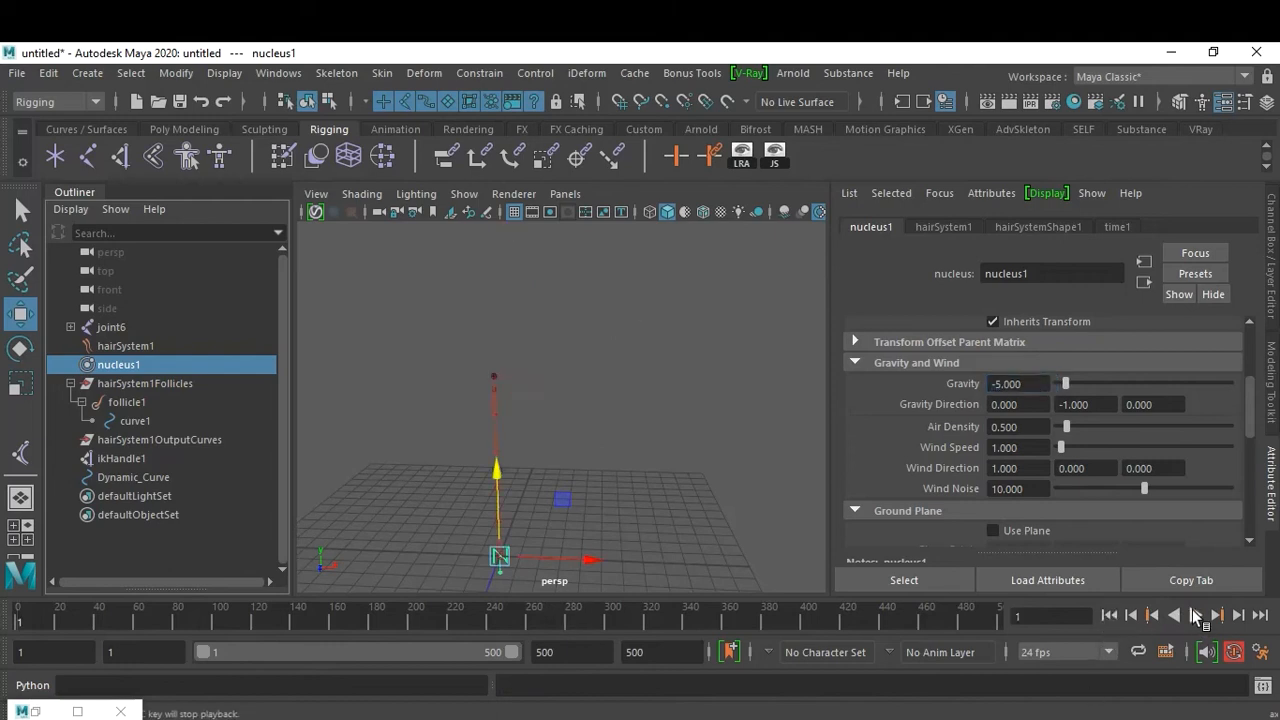
pyautogui.click(1196, 616)
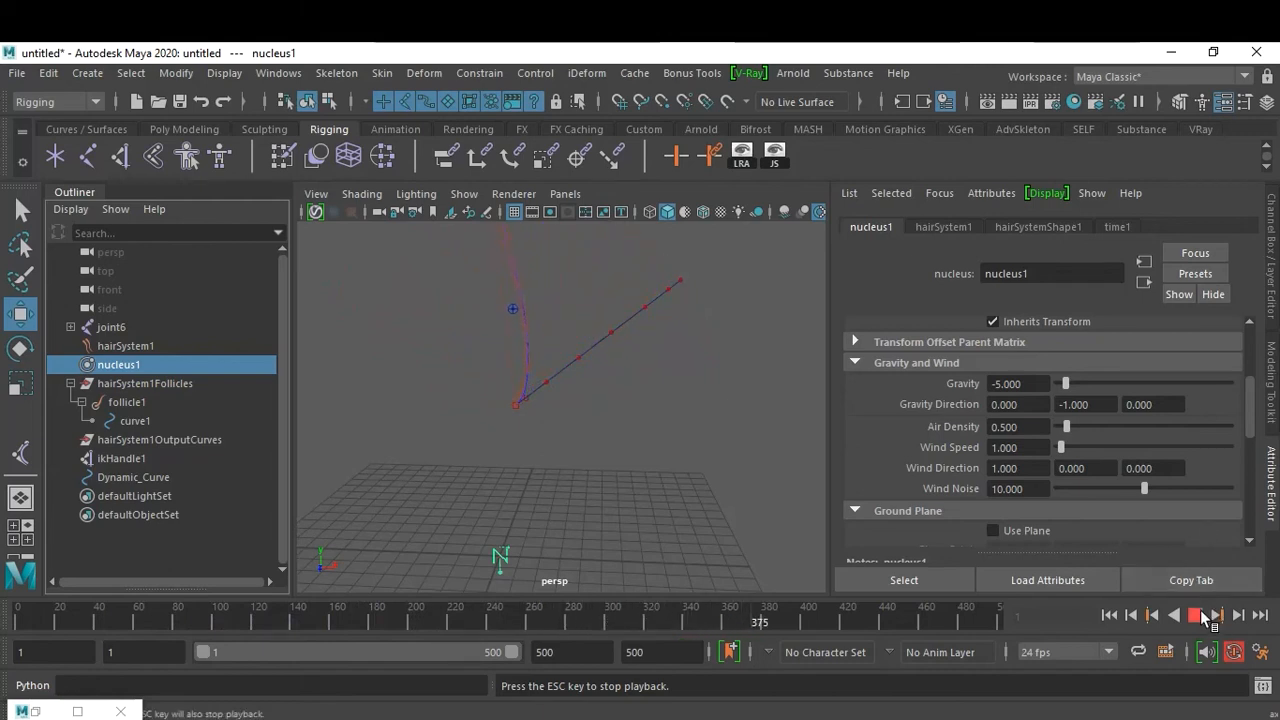
pyautogui.click(1195, 614)
pyautogui.click(1109, 615)
pyautogui.click(643, 410)
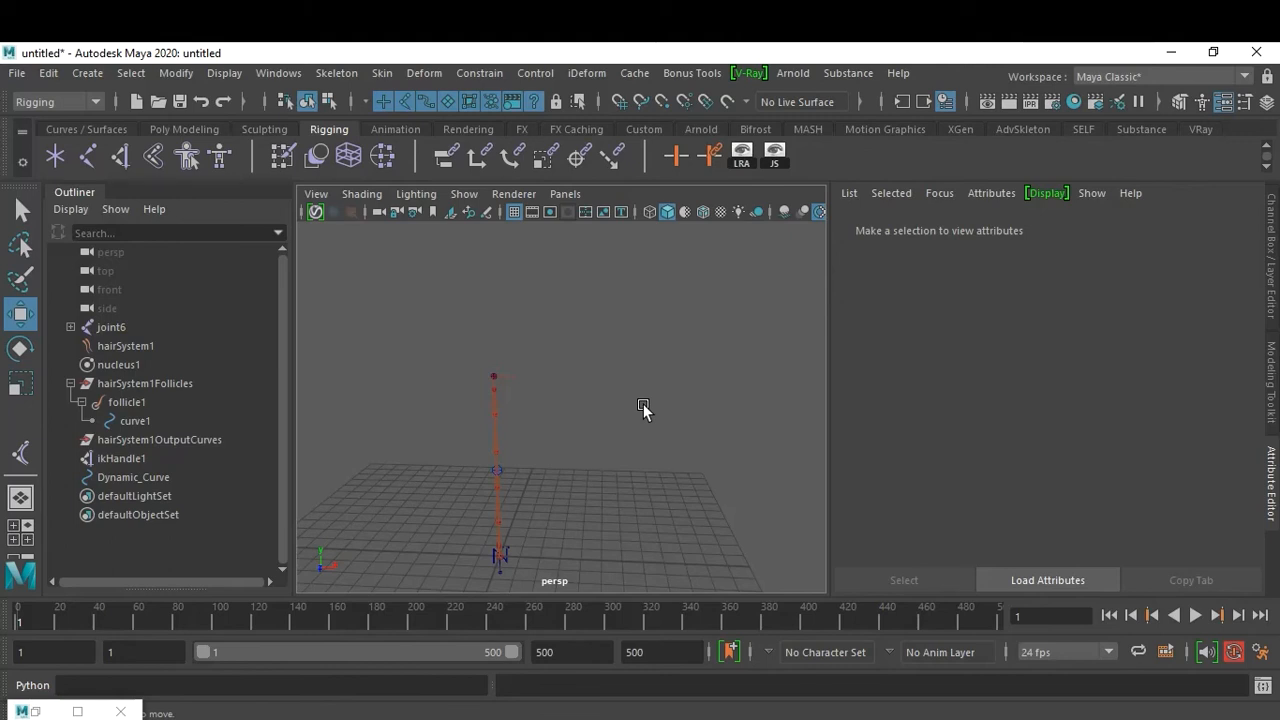
# Create a polygon cylinder at the base of the joint chain and set its radius to 0.2.
pyautogui.keyDown('alt'); pyautogui.moveTo(630, 490); pyautogui.dragTo(616, 423); pyautogui.keyUp('alt')
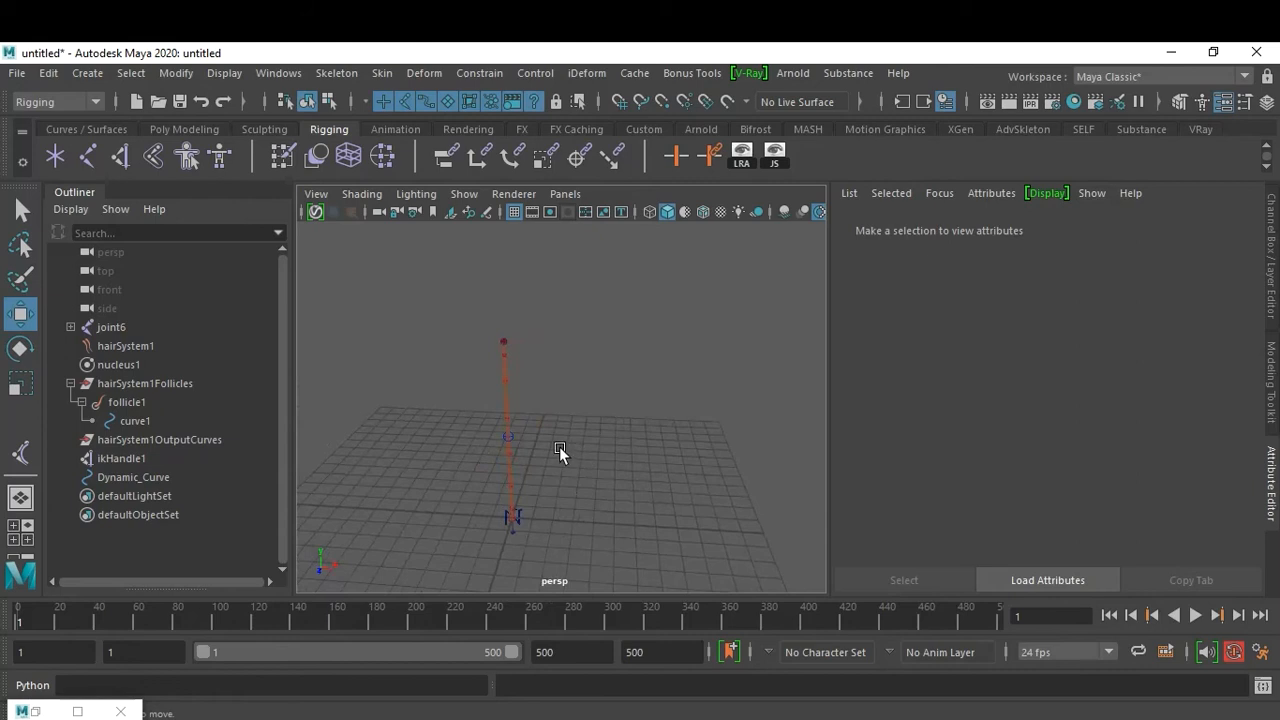
pyautogui.click(201, 128)
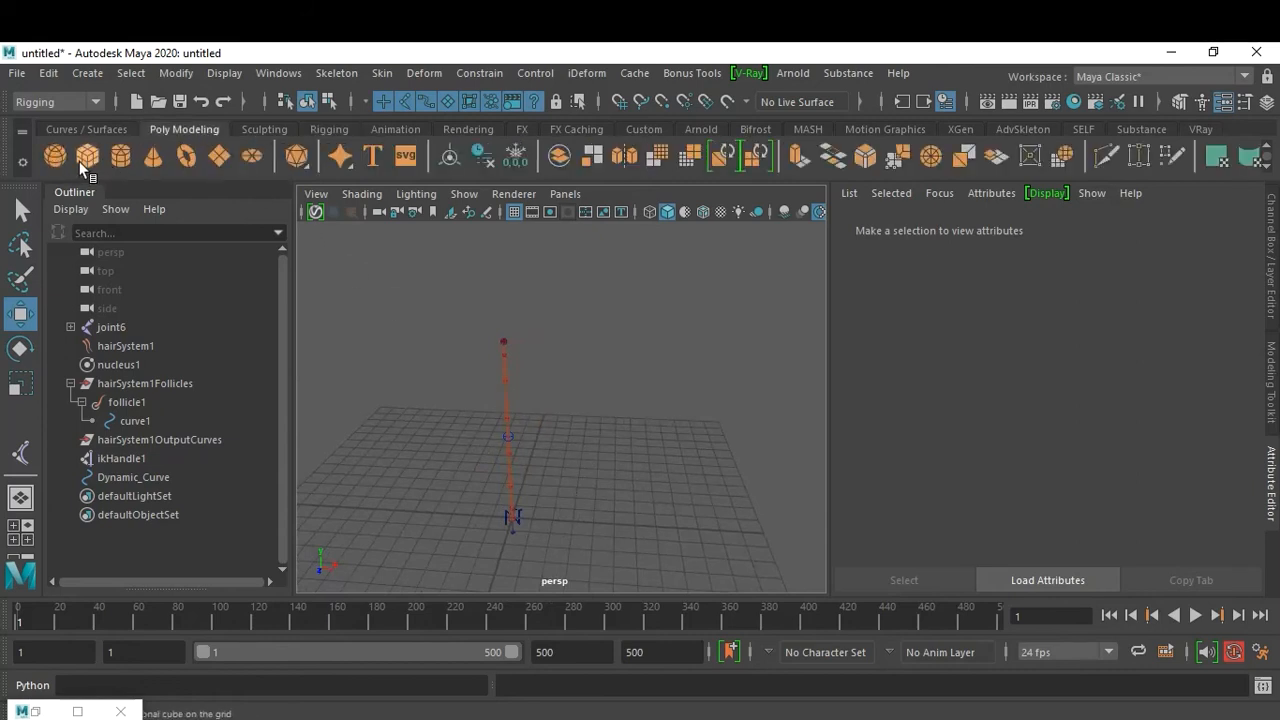
pyautogui.click(120, 157)
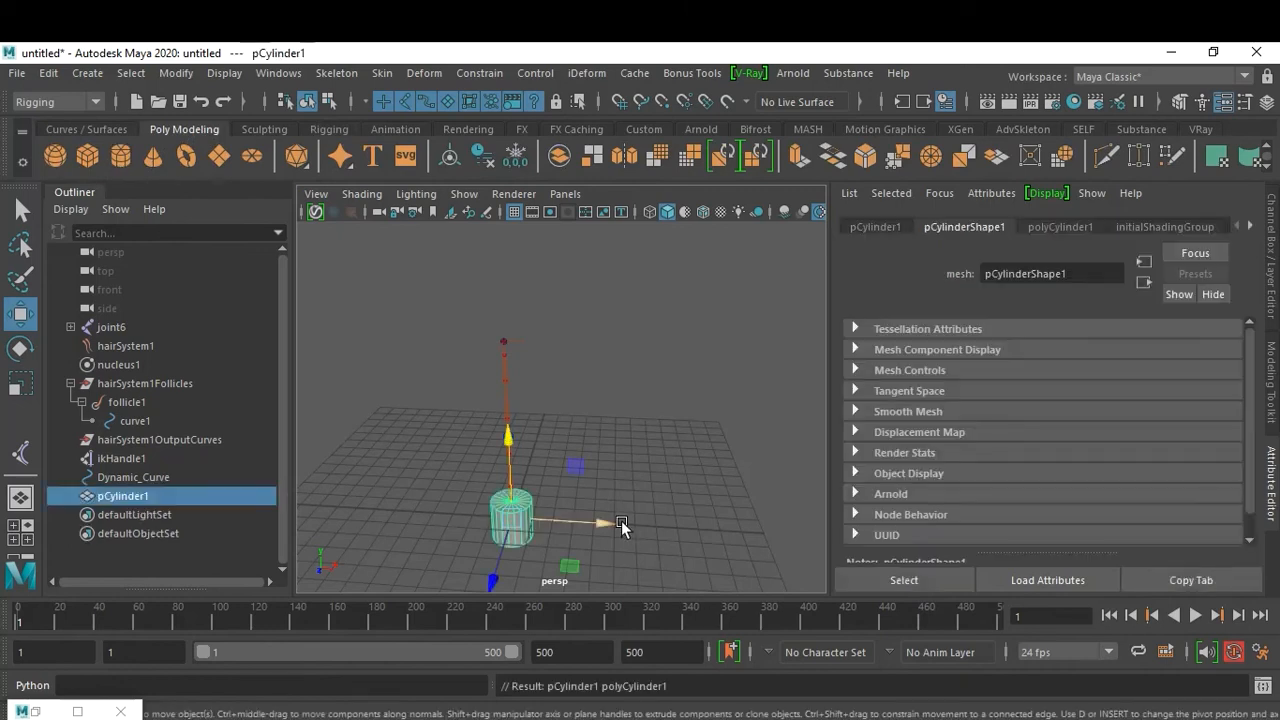
pyautogui.hotkey('ctrl', 'a')
pyautogui.scroll(-1, 1156, 318)
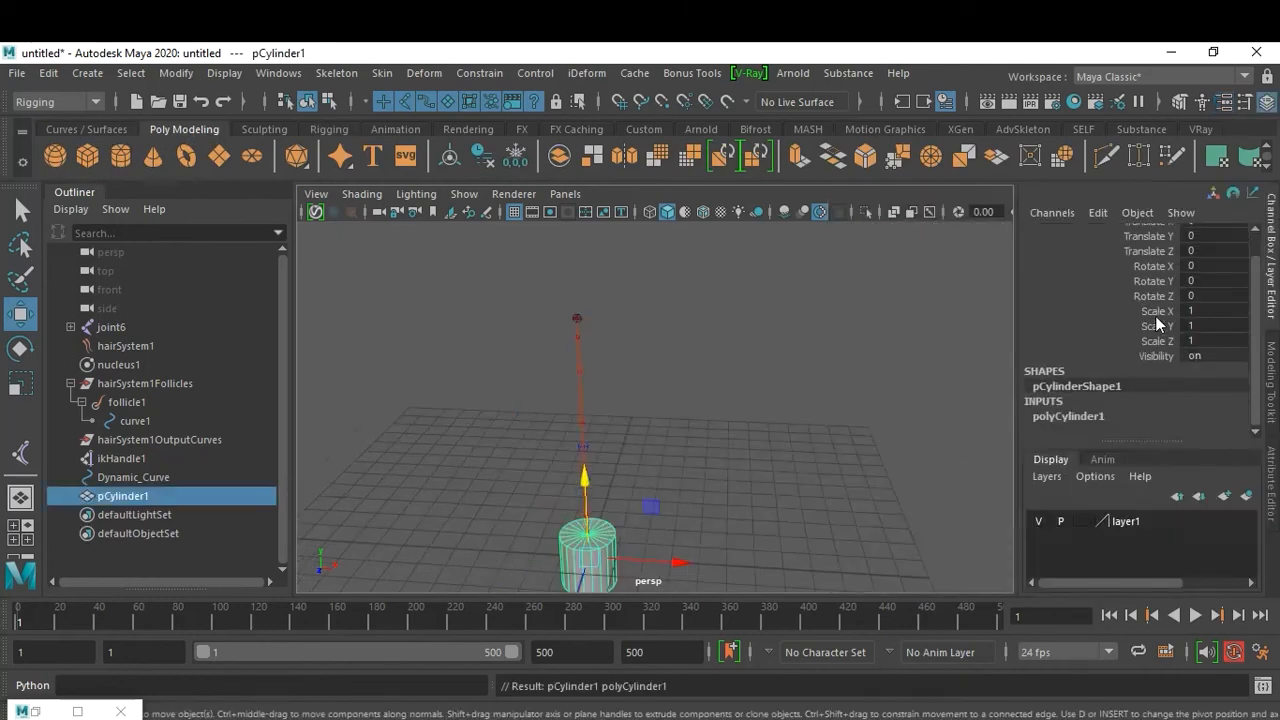
pyautogui.click(1114, 410)
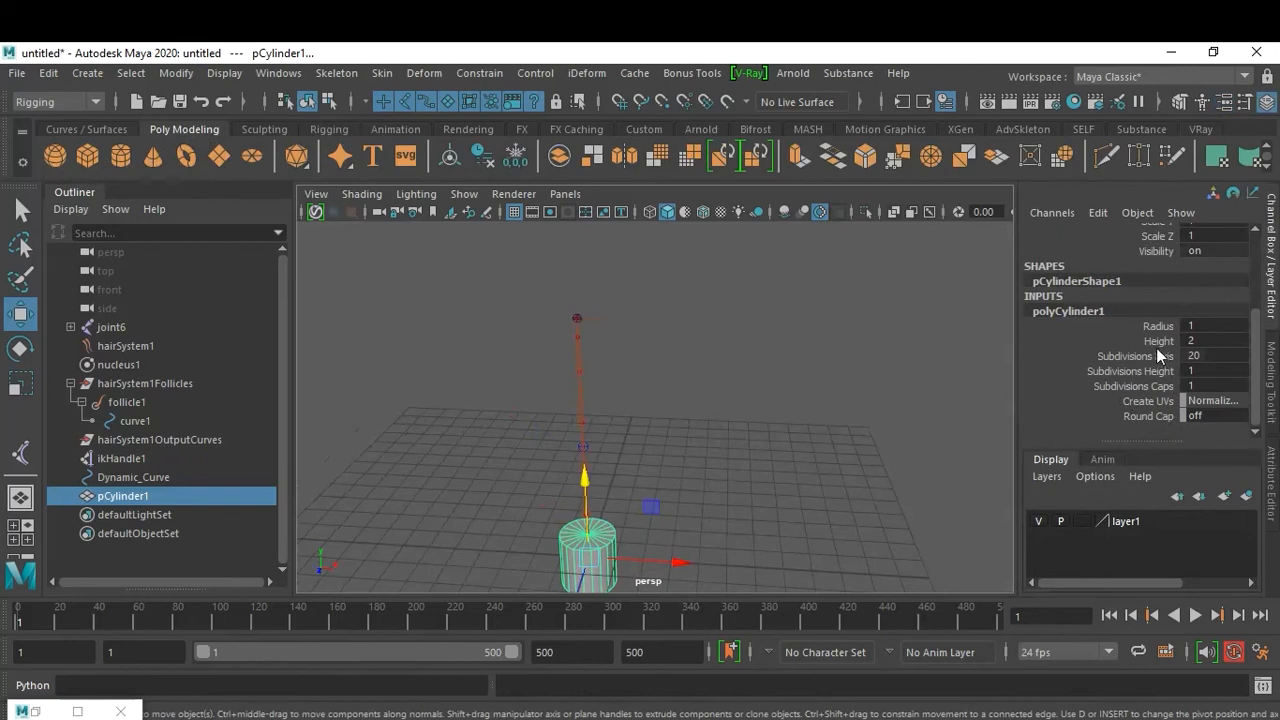
pyautogui.click(1210, 325)
pyautogui.write('0.1')
pyautogui.press('Return')
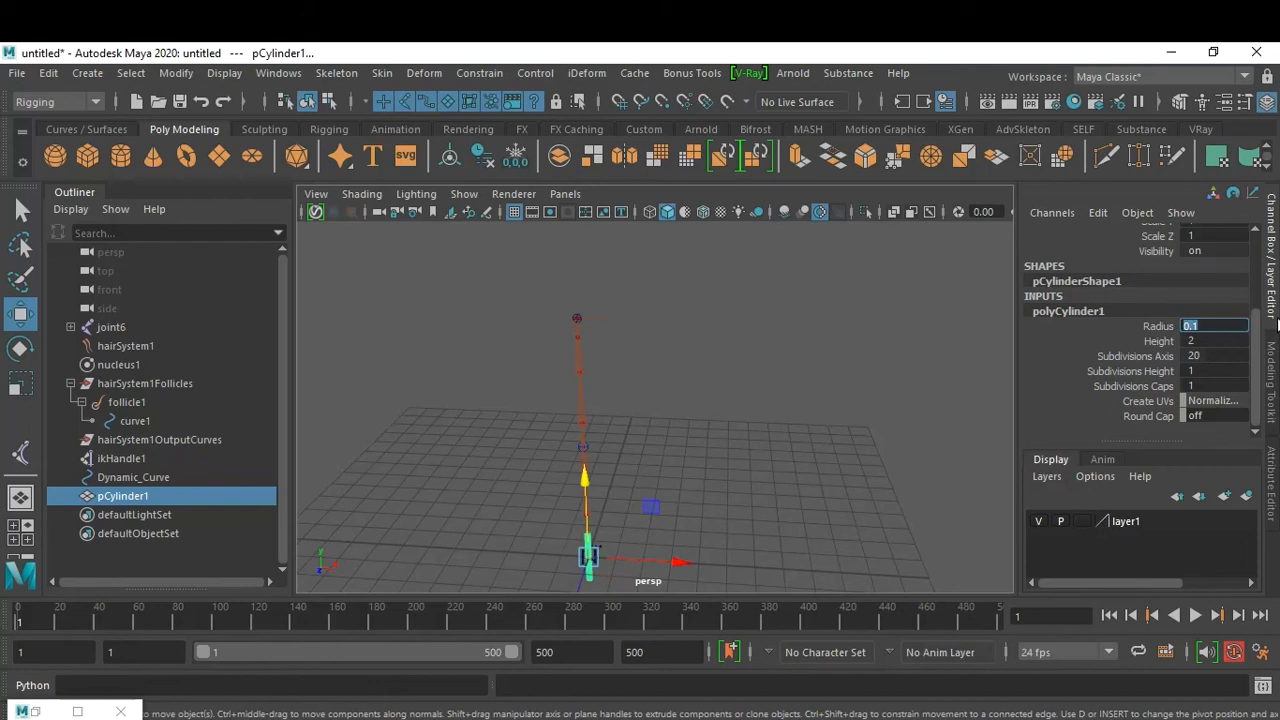
pyautogui.write('0.2')
pyautogui.press('Return')
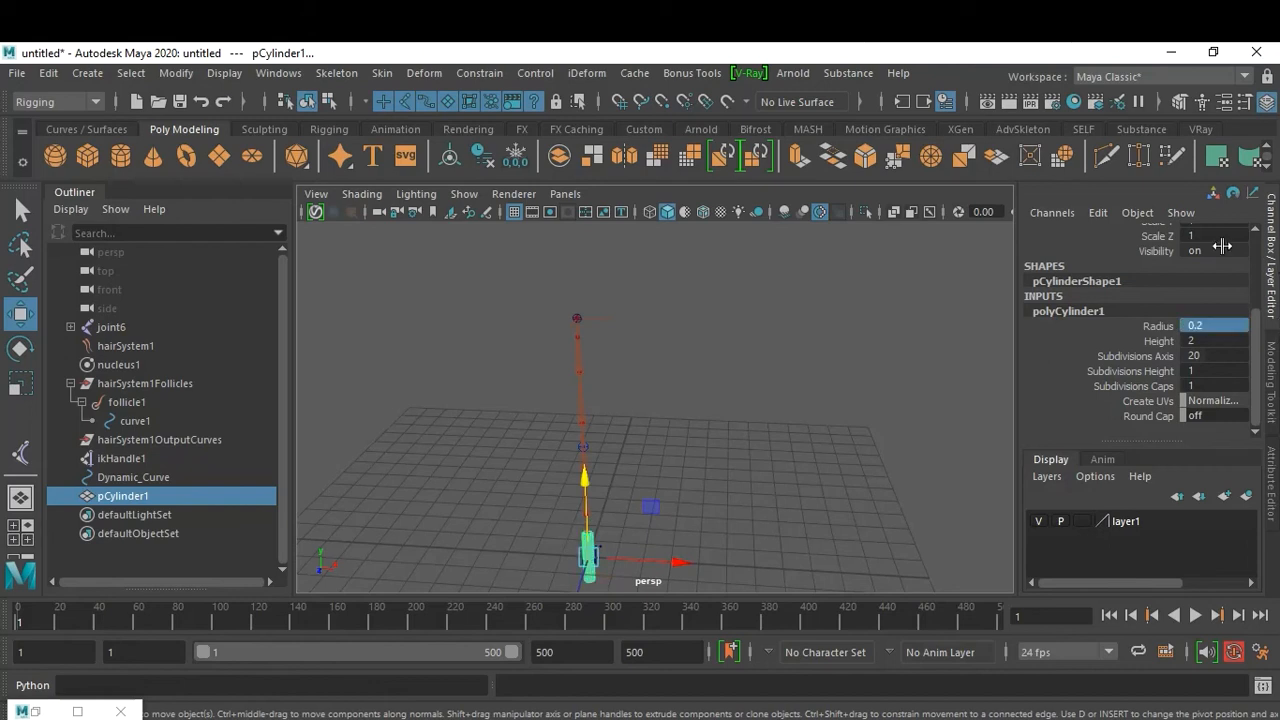
# Increase the cylinder's height to 10.2 and raise it to about Translate Y 4.44 so it encloses the joint chain.
pyautogui.click(1158, 342)
pyautogui.moveTo(647, 440); pyautogui.dragTo(725, 433, button='middle')
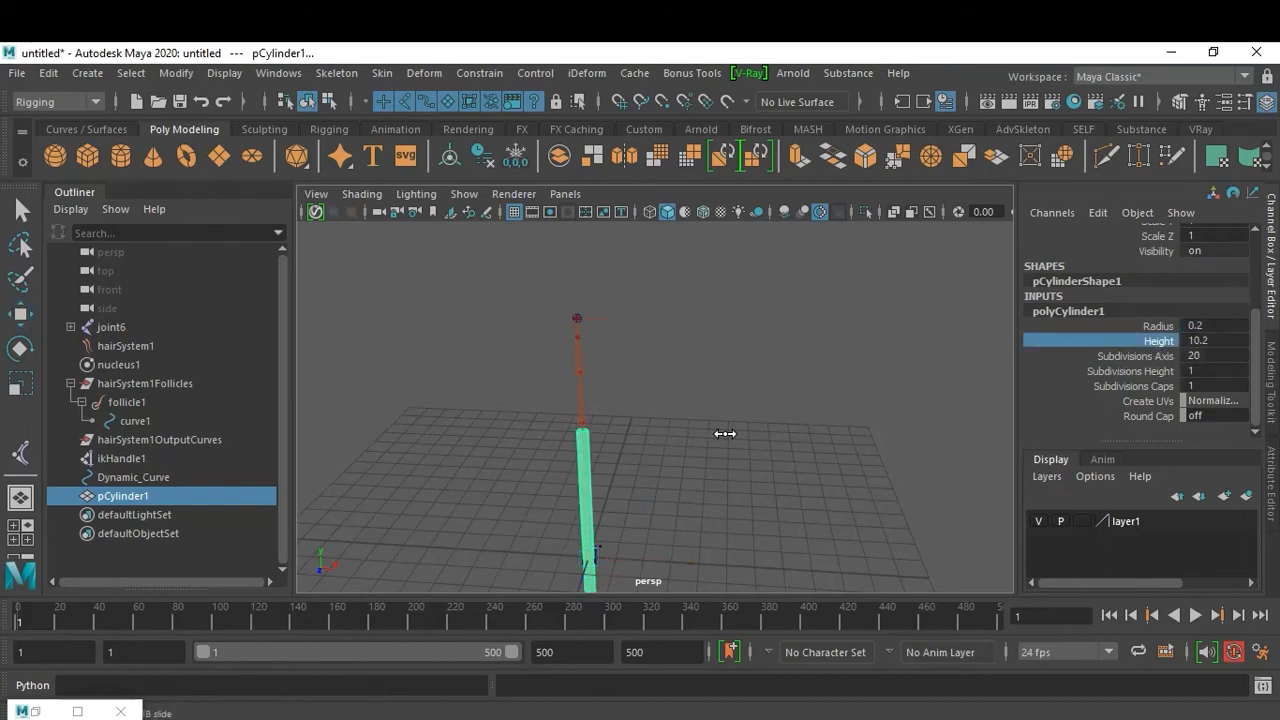
pyautogui.press('w')
pyautogui.moveTo(588, 492); pyautogui.dragTo(598, 383)
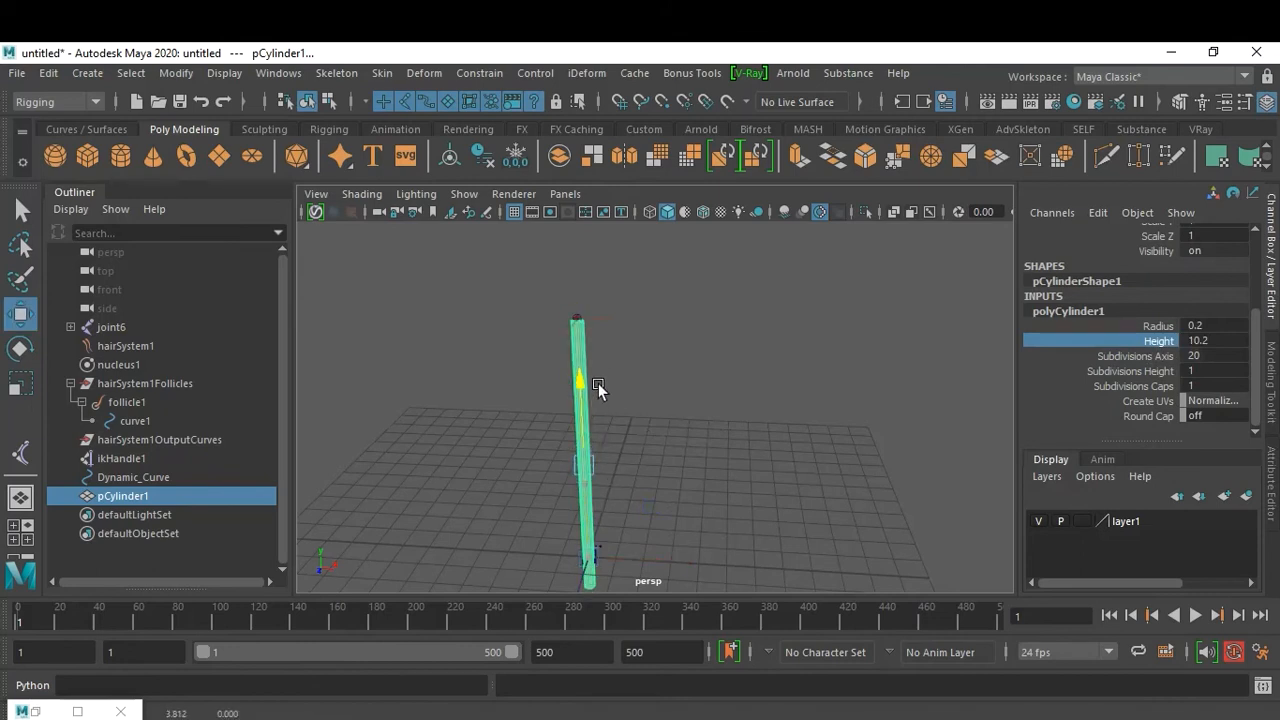
pyautogui.keyDown('alt'); pyautogui.moveTo(777, 466); pyautogui.dragTo(709, 366); pyautogui.keyUp('alt')
pyautogui.moveTo(612, 362); pyautogui.dragTo(615, 345)
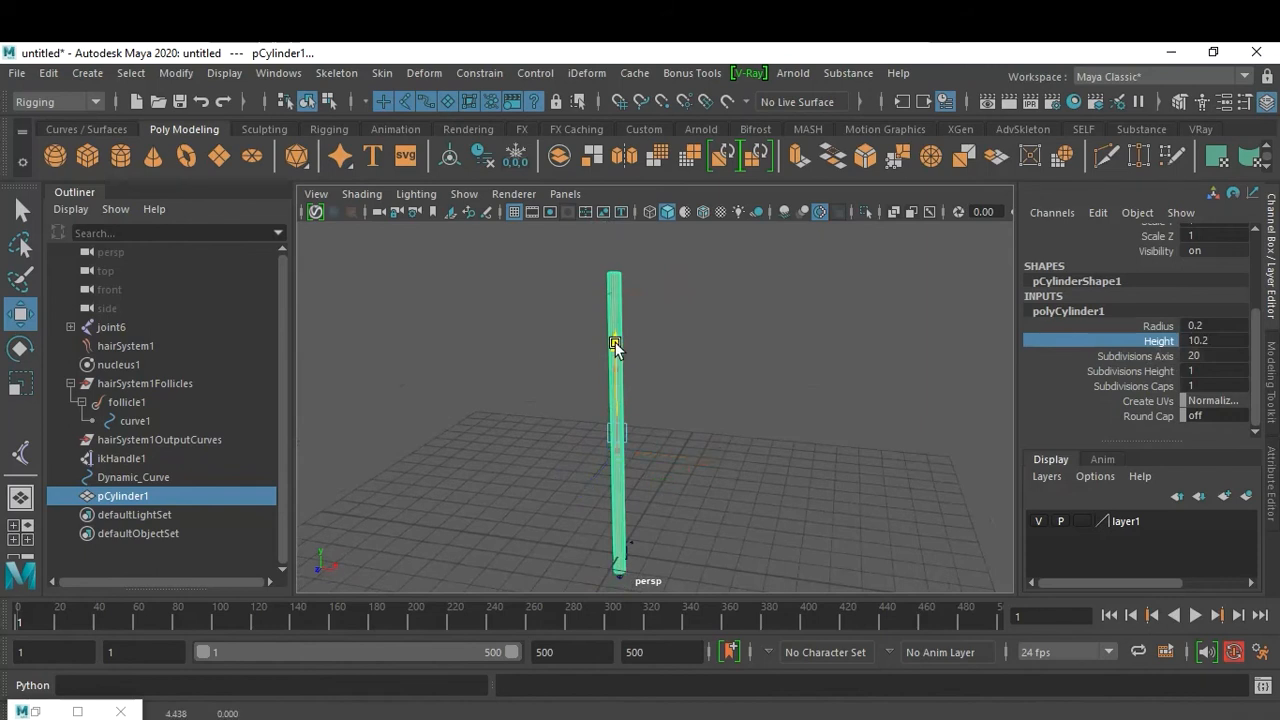
# Set the cylinder's Subdivisions Axis to 8 and inspect its cap and sides.
pyautogui.doubleClick(1231, 355)
pyautogui.write('8')
pyautogui.press('Return')
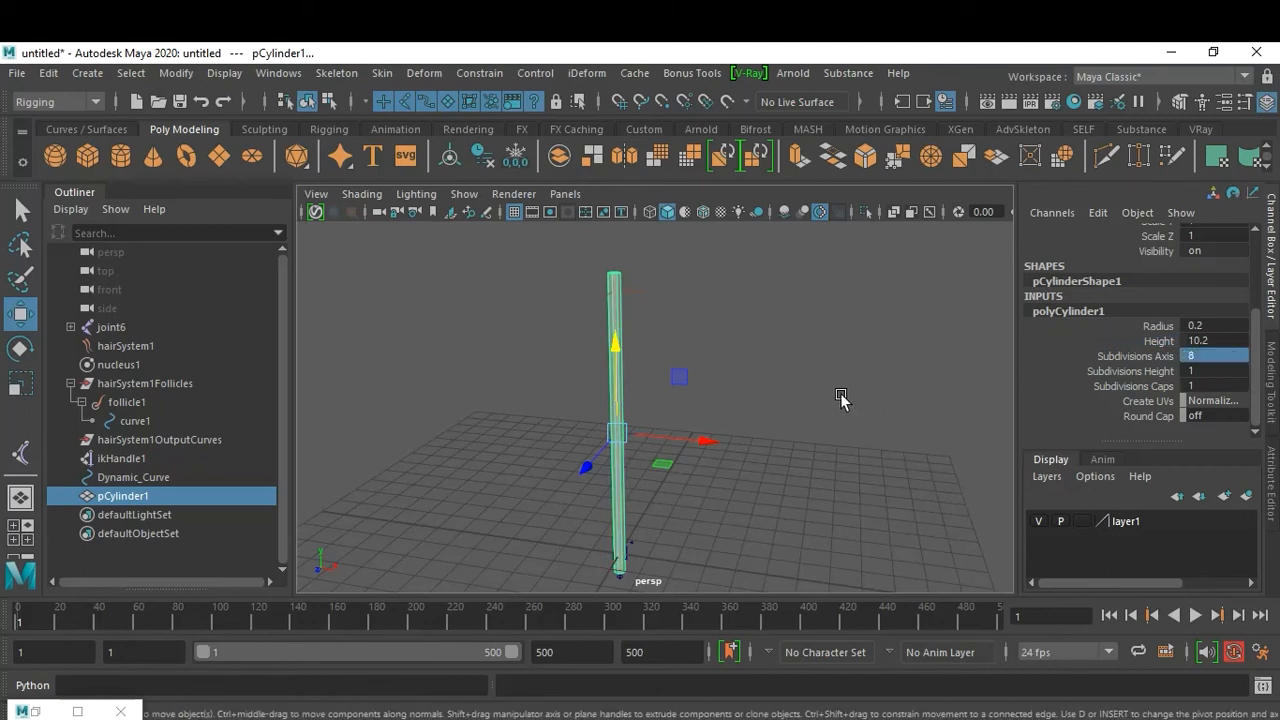
pyautogui.keyDown('alt'); pyautogui.moveTo(658, 384); pyautogui.dragTo(875, 444, button='right'); pyautogui.keyUp('alt')
pyautogui.keyDown('alt'); pyautogui.moveTo(640, 330); pyautogui.dragTo(708, 424); pyautogui.keyUp('alt')
pyautogui.keyDown('alt'); pyautogui.moveTo(627, 407); pyautogui.dragTo(738, 410, button='right'); pyautogui.keyUp('alt')
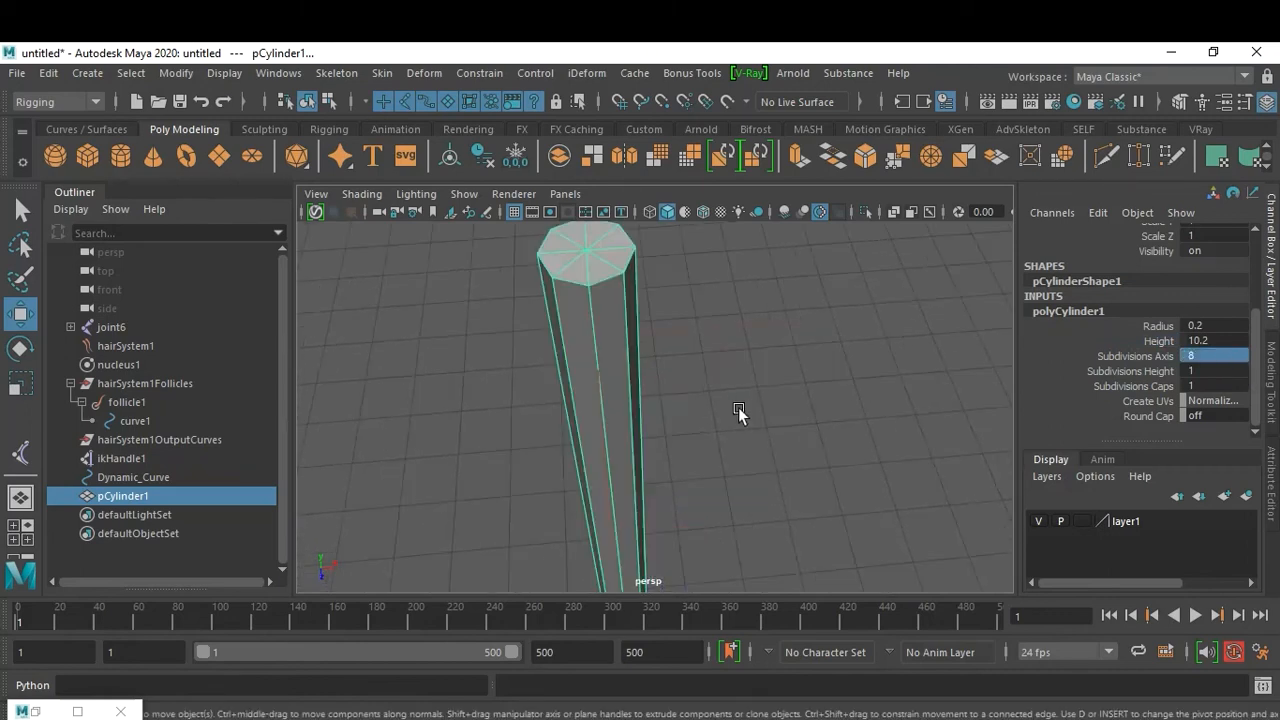
pyautogui.keyDown('alt'); pyautogui.moveTo(628, 360); pyautogui.dragTo(727, 375); pyautogui.keyUp('alt')
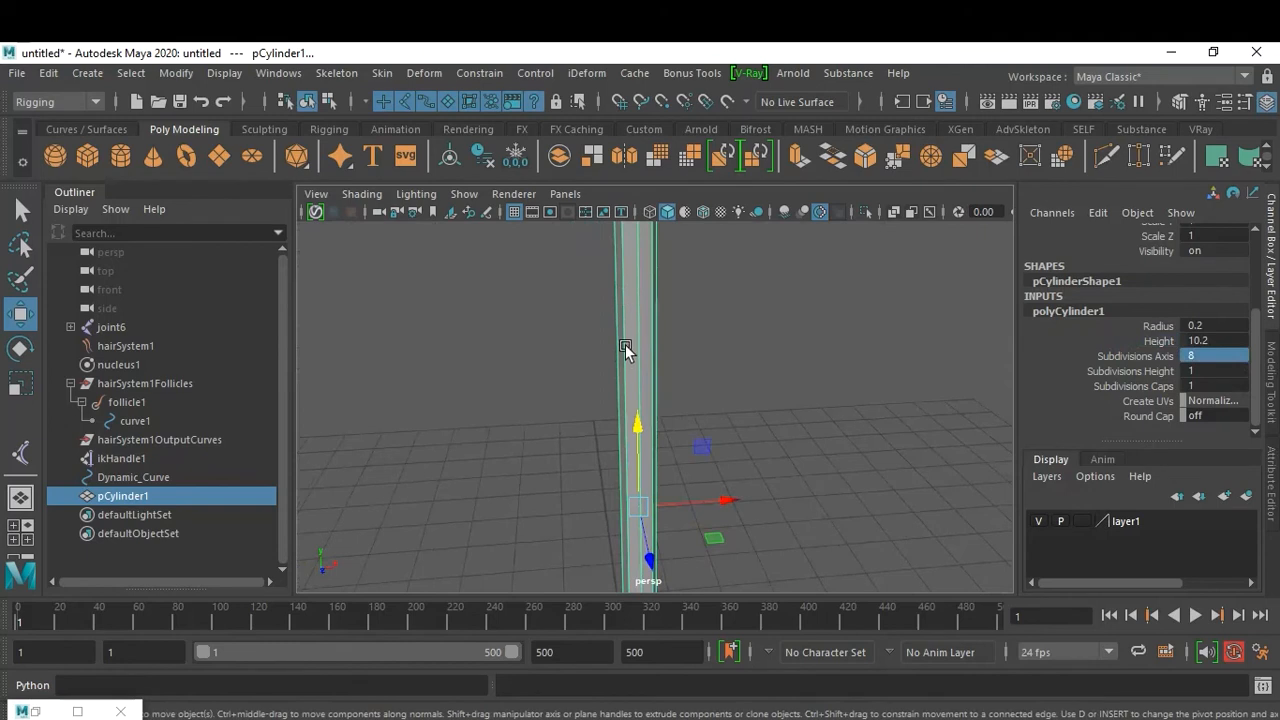
# Increase the cylinder's Subdivisions Height to 50.
pyautogui.click(1131, 371)
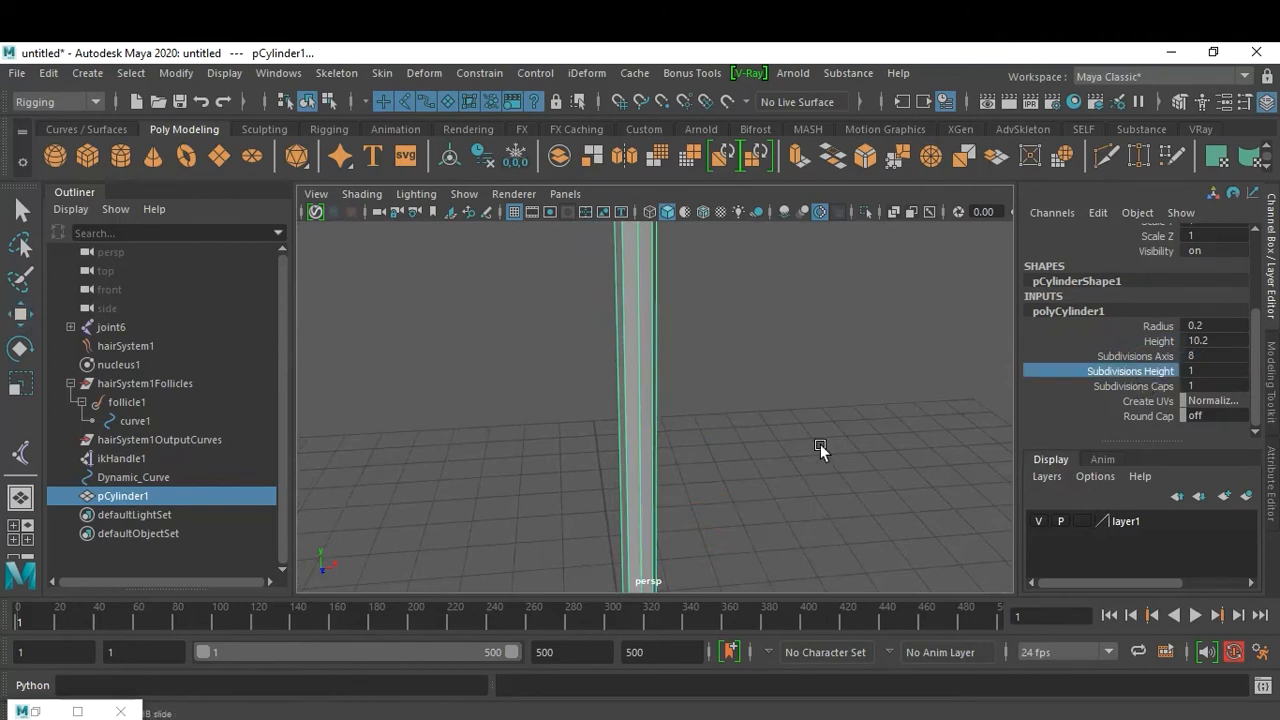
pyautogui.moveTo(731, 395); pyautogui.dragTo(1272, 392, button='middle')
pyautogui.keyDown('alt'); pyautogui.moveTo(838, 384); pyautogui.dragTo(663, 429); pyautogui.keyUp('alt')
pyautogui.keyDown('alt'); pyautogui.moveTo(663, 429); pyautogui.dragTo(701, 446, button='middle'); pyautogui.keyUp('alt')
# Show the perspective view in wireframe, inspect the joints inside the cylinder and select the cylinder again.
pyautogui.press('space')
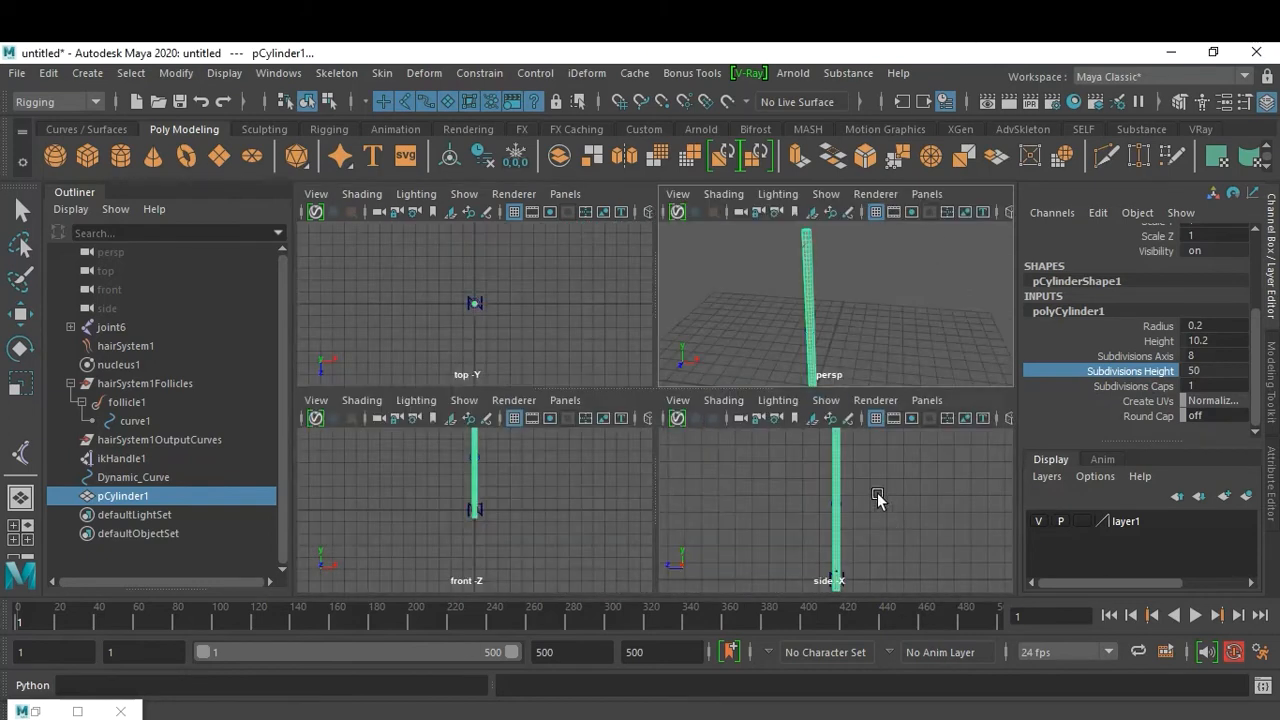
pyautogui.press('space')
pyautogui.press('4')
pyautogui.click(754, 390)
pyautogui.keyDown('alt'); pyautogui.moveTo(712, 335); pyautogui.dragTo(710, 389, button='middle'); pyautogui.keyUp('alt')
pyautogui.keyDown('alt'); pyautogui.moveTo(709, 389); pyautogui.dragTo(693, 389, button='right'); pyautogui.keyUp('alt')
pyautogui.keyDown('alt'); pyautogui.moveTo(693, 389); pyautogui.dragTo(712, 318); pyautogui.keyUp('alt')
pyautogui.keyDown('alt'); pyautogui.moveTo(712, 318); pyautogui.dragTo(755, 427, button='middle'); pyautogui.keyUp('alt')
pyautogui.scroll(2, 672, 348)
pyautogui.keyDown('alt'); pyautogui.moveTo(672, 347); pyautogui.dragTo(737, 396, button='middle'); pyautogui.keyUp('alt')
pyautogui.click(670, 283)
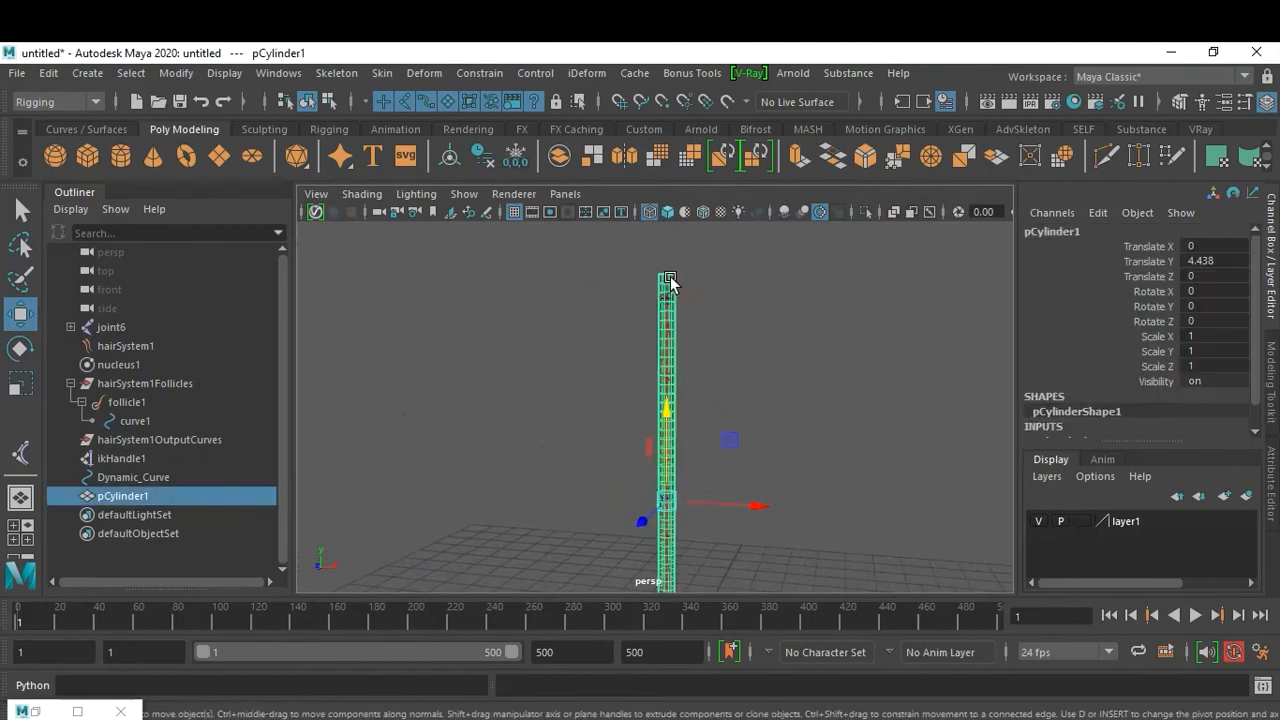
# Reduce the cylinder's height to 9.2 so its upper end lines up with the end joint of the chain.
pyautogui.scroll(-1, 1100, 410)
pyautogui.scroll(-4, 1110, 392)
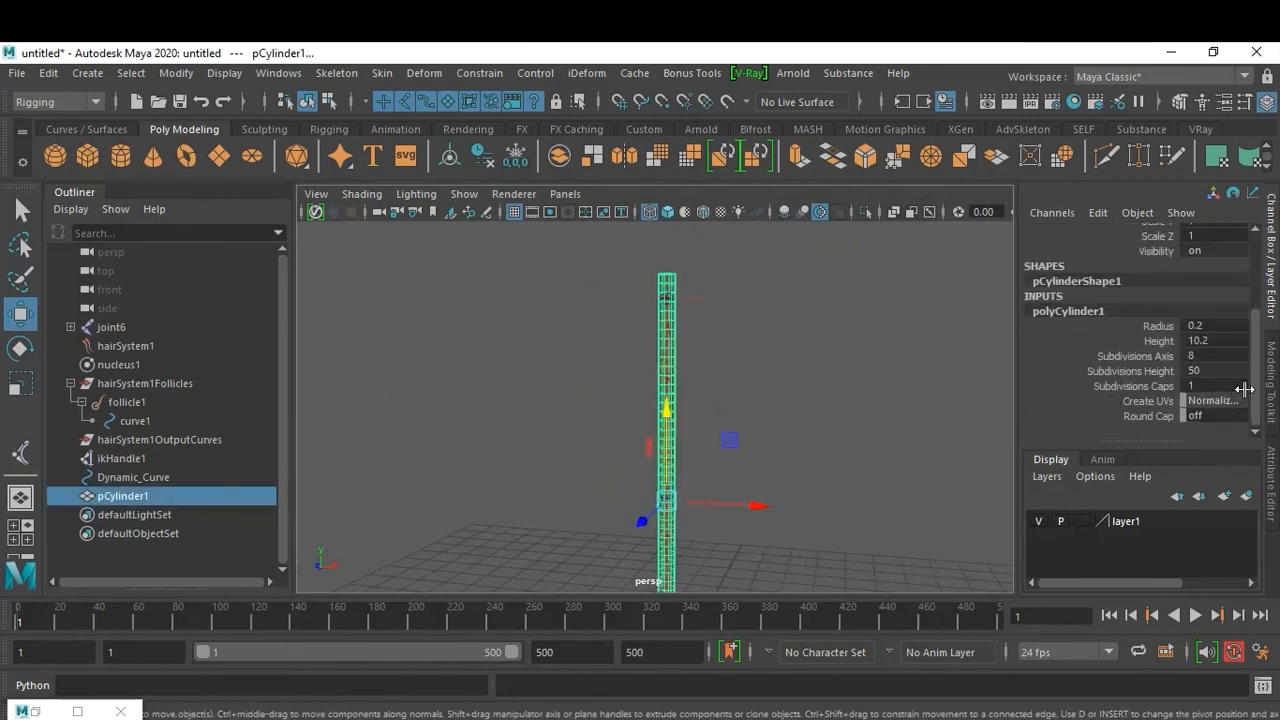
pyautogui.doubleClick(1226, 342)
pyautogui.write('10')
pyautogui.press('Return')
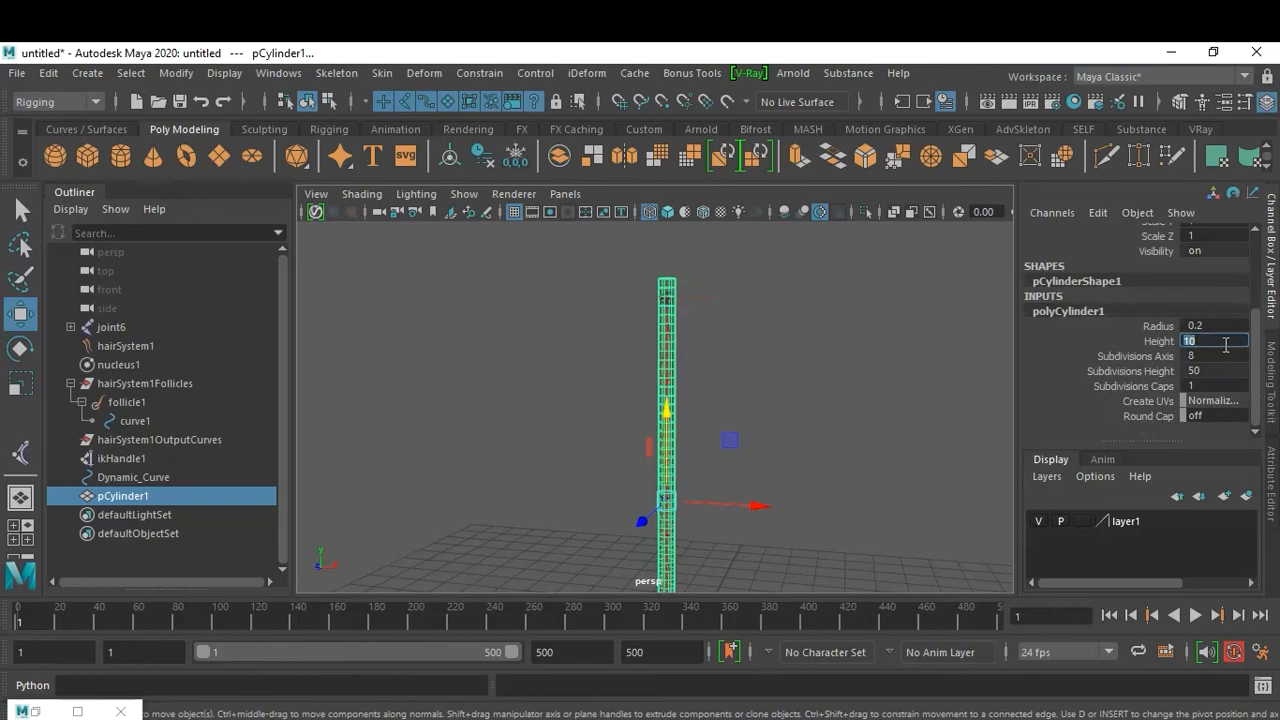
pyautogui.keyDown('alt'); pyautogui.moveTo(634, 380); pyautogui.dragTo(819, 502, button='right'); pyautogui.keyUp('alt')
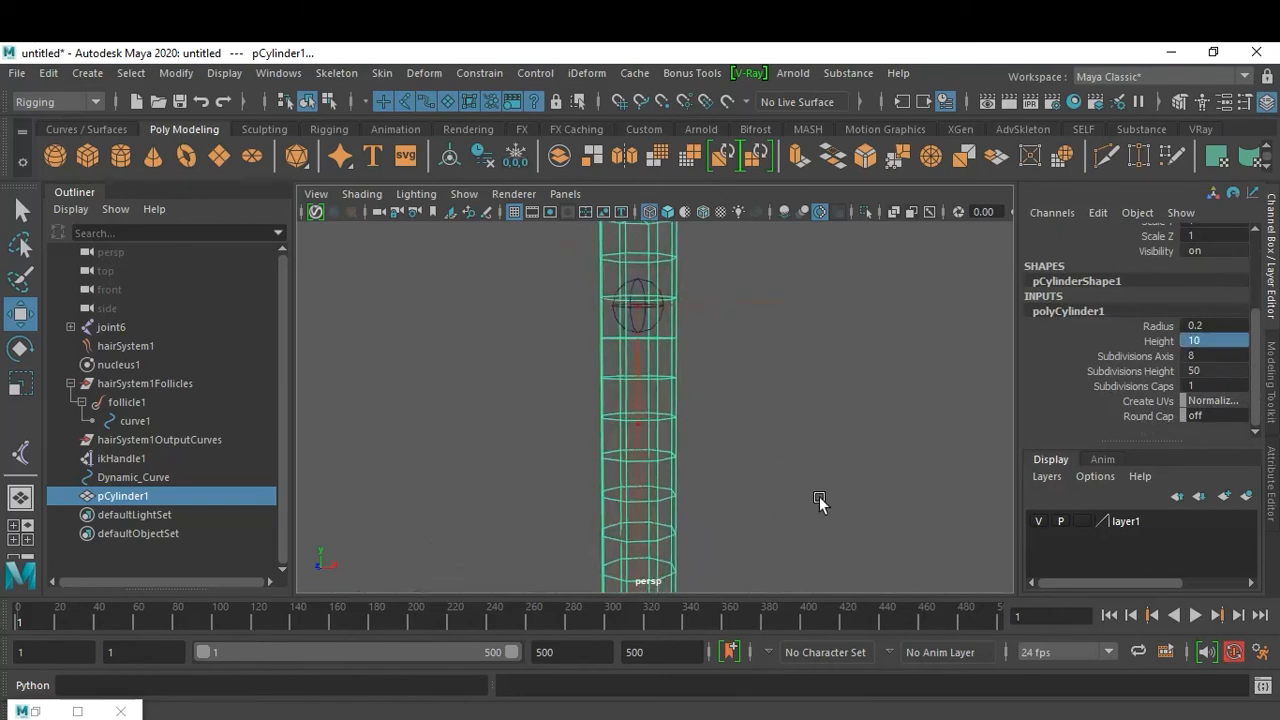
pyautogui.click(1165, 346)
pyautogui.moveTo(785, 447); pyautogui.dragTo(777, 443, button='middle')
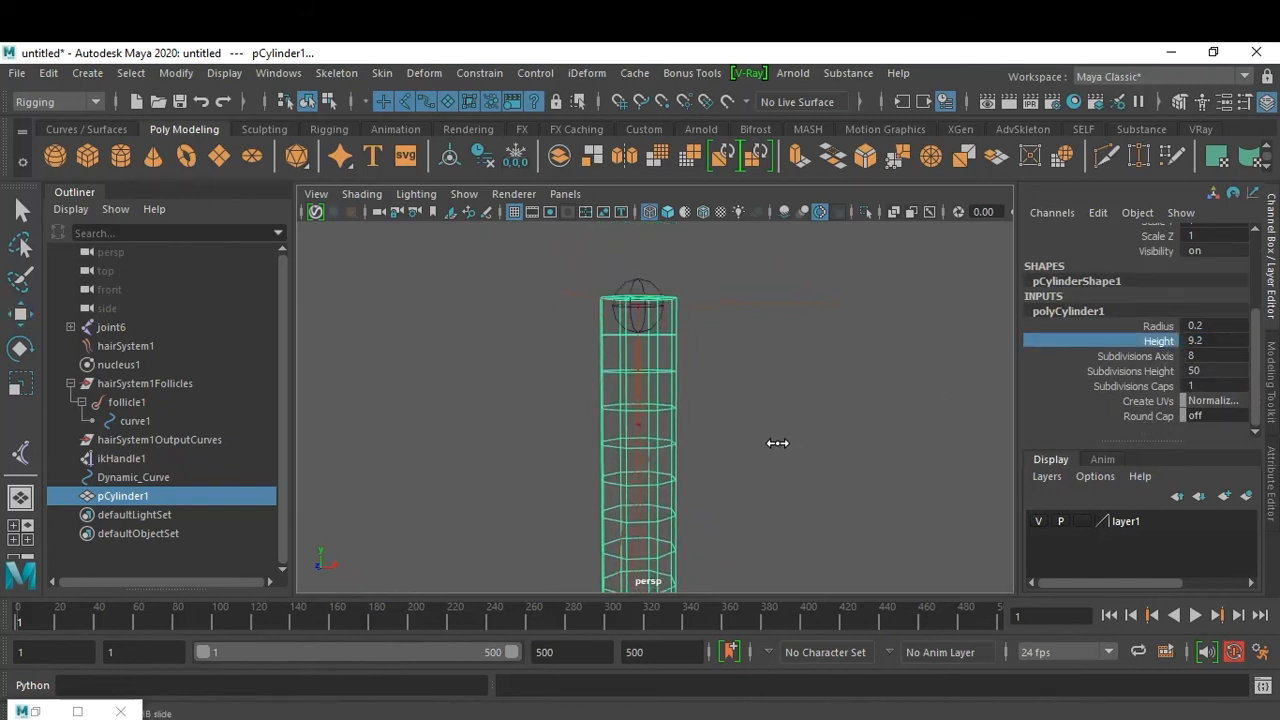
# Set the cylinder's height to 9 to fit its lower end to the joint chain.
pyautogui.keyDown('alt'); pyautogui.moveTo(790, 523); pyautogui.dragTo(750, 517, button='right'); pyautogui.keyUp('alt')
pyautogui.keyDown('alt'); pyautogui.moveTo(751, 517); pyautogui.dragTo(791, 429, button='middle'); pyautogui.keyUp('alt')
pyautogui.keyDown('alt'); pyautogui.moveTo(791, 429); pyautogui.dragTo(760, 469, button='right'); pyautogui.keyUp('alt')
pyautogui.keyDown('alt'); pyautogui.moveTo(760, 469); pyautogui.dragTo(744, 385, button='middle'); pyautogui.keyUp('alt')
pyautogui.keyDown('alt'); pyautogui.moveTo(744, 380); pyautogui.dragTo(640, 455); pyautogui.keyUp('alt')
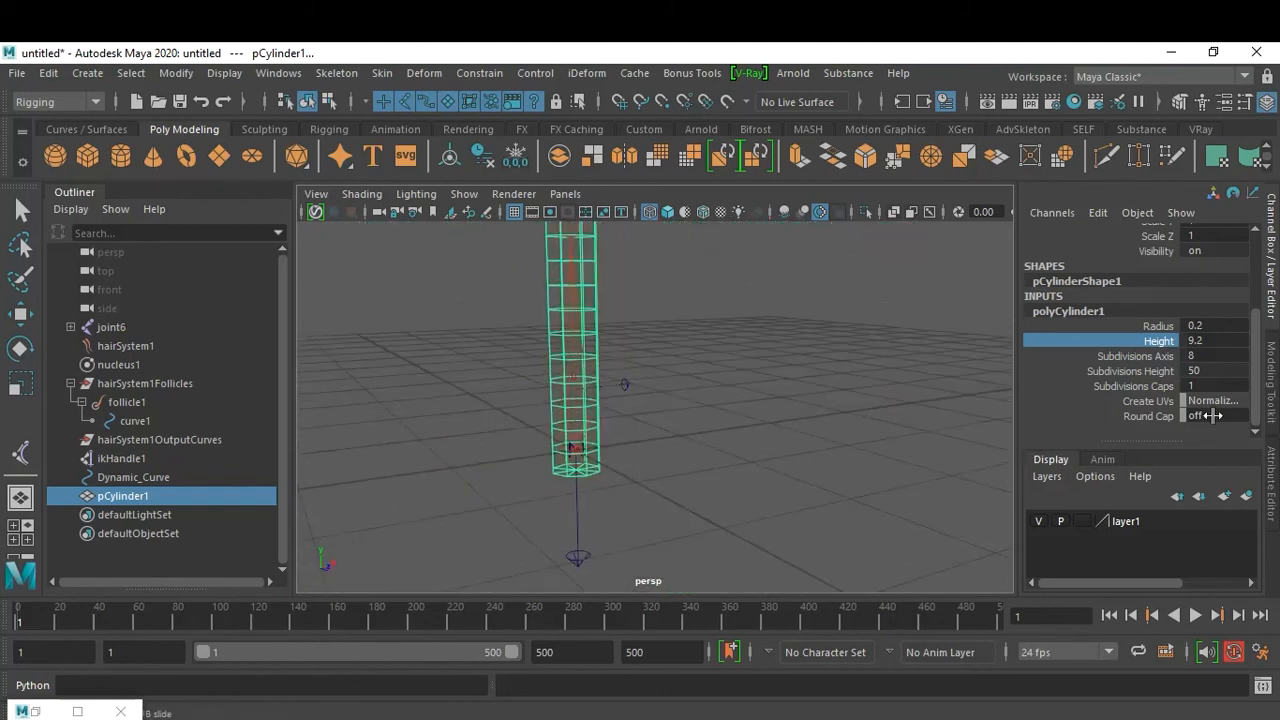
pyautogui.click(1229, 341)
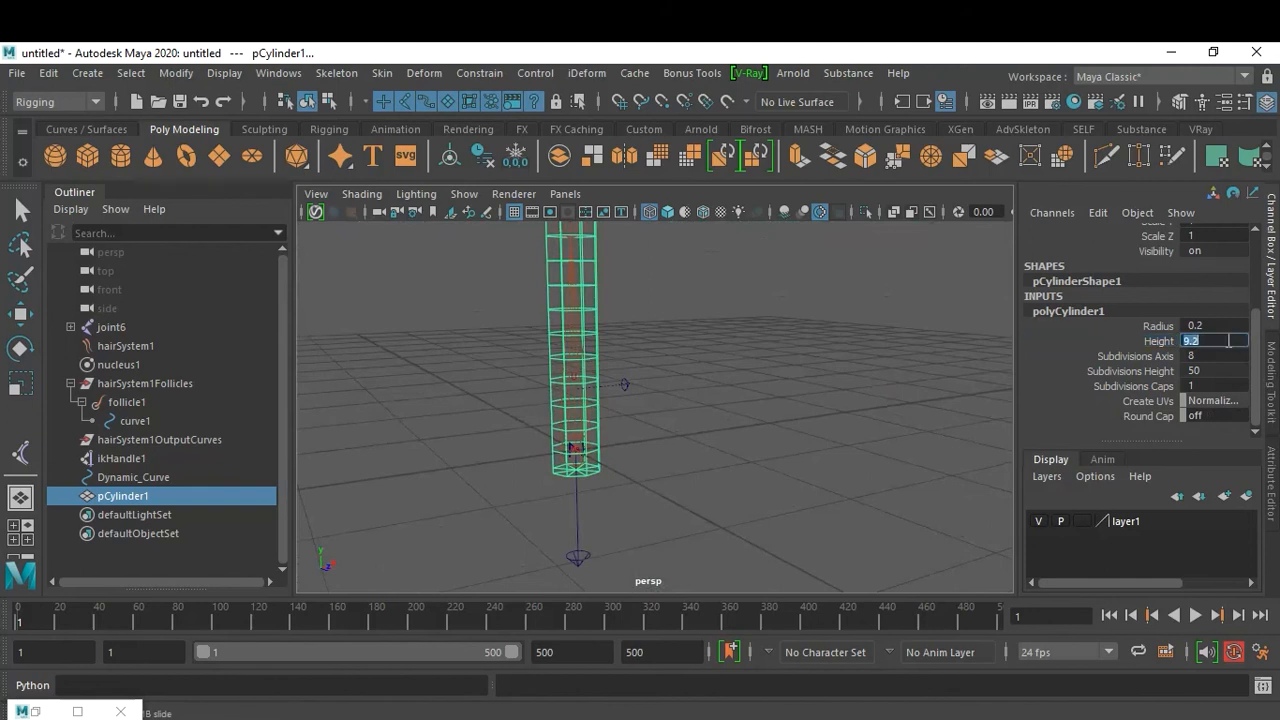
pyautogui.press('Return')
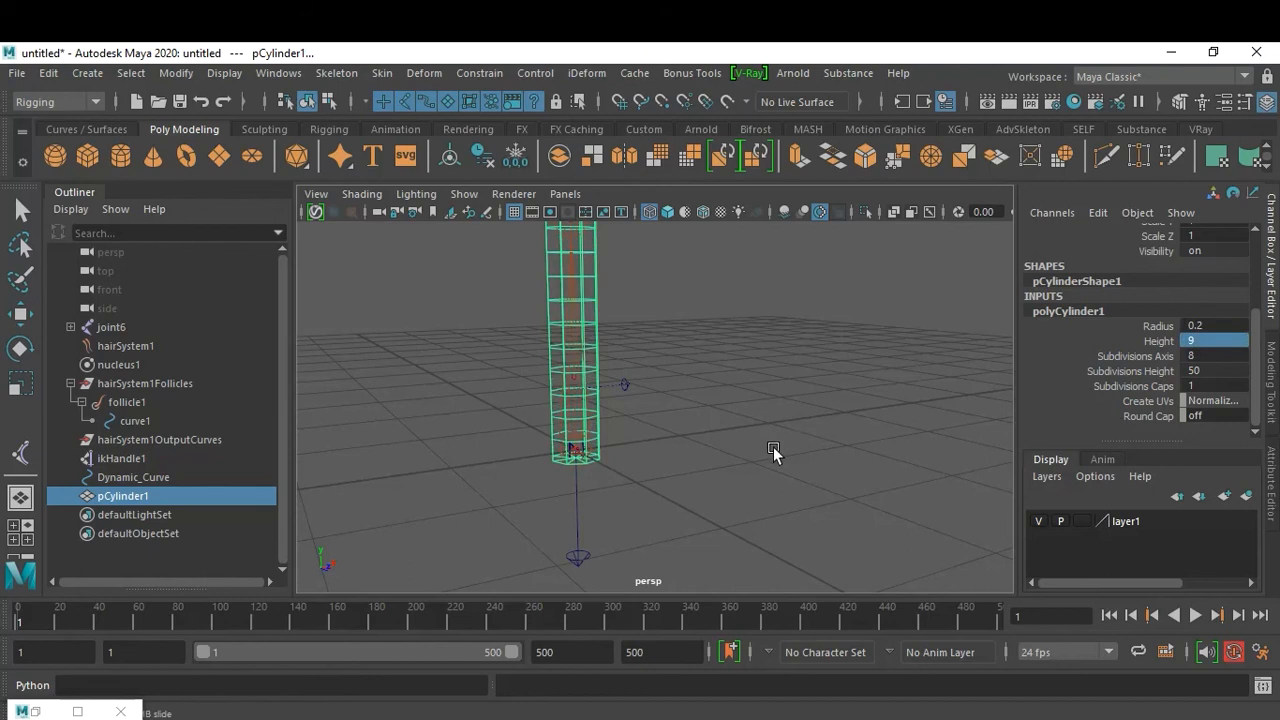
# Examine both ends of the cylinder against the joint chain in the perspective and side views.
pyautogui.press('w')
pyautogui.press('f')
pyautogui.keyDown('alt'); pyautogui.moveTo(600, 393); pyautogui.dragTo(766, 466, button='right'); pyautogui.keyUp('alt')
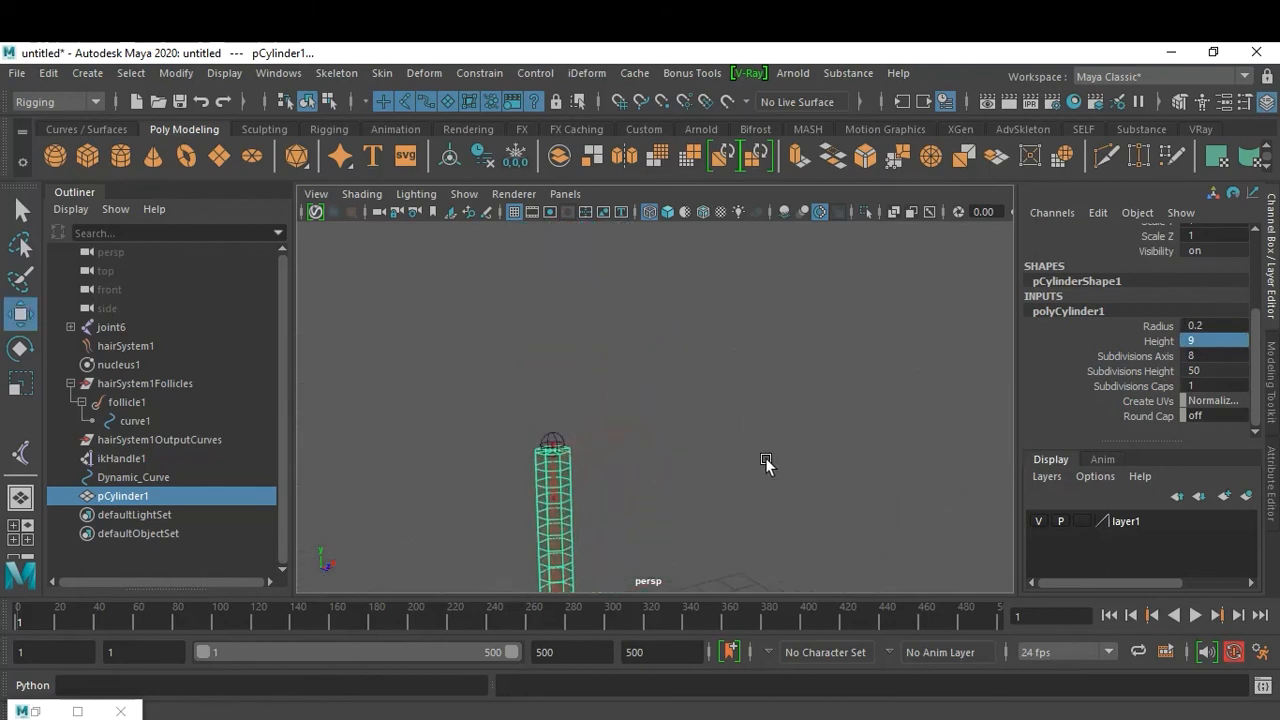
pyautogui.keyDown('alt'); pyautogui.moveTo(719, 477); pyautogui.dragTo(746, 440, button='middle'); pyautogui.keyUp('alt')
pyautogui.keyDown('alt'); pyautogui.moveTo(705, 460); pyautogui.dragTo(737, 471, button='right'); pyautogui.keyUp('alt')
pyautogui.keyDown('alt'); pyautogui.moveTo(752, 536); pyautogui.dragTo(802, 412, button='middle'); pyautogui.keyUp('alt')
pyautogui.keyDown('alt'); pyautogui.moveTo(803, 412); pyautogui.dragTo(650, 485, button='right'); pyautogui.keyUp('alt')
pyautogui.keyDown('alt'); pyautogui.moveTo(652, 539); pyautogui.dragTo(650, 231, button='middle'); pyautogui.keyUp('alt')
pyautogui.keyDown('alt'); pyautogui.moveTo(665, 425); pyautogui.dragTo(663, 328, button='middle'); pyautogui.keyUp('alt')
pyautogui.keyDown('alt'); pyautogui.moveTo(663, 328); pyautogui.dragTo(682, 382, button='right'); pyautogui.keyUp('alt')
pyautogui.press('space')
pyautogui.press('space')
pyautogui.keyDown('alt'); pyautogui.moveTo(631, 449); pyautogui.dragTo(760, 505, button='right'); pyautogui.keyUp('alt')
pyautogui.keyDown('alt'); pyautogui.moveTo(760, 505); pyautogui.dragTo(760, 284, button='middle'); pyautogui.keyUp('alt')
pyautogui.keyDown('alt'); pyautogui.moveTo(760, 284); pyautogui.dragTo(748, 356, button='right'); pyautogui.keyUp('alt')
pyautogui.keyDown('alt'); pyautogui.moveTo(749, 357); pyautogui.dragTo(763, 430, button='middle'); pyautogui.keyUp('alt')
pyautogui.keyDown('alt'); pyautogui.moveTo(695, 398); pyautogui.dragTo(783, 454, button='right'); pyautogui.keyUp('alt')
pyautogui.keyDown('alt'); pyautogui.moveTo(800, 420); pyautogui.dragTo(807, 461, button='middle'); pyautogui.keyUp('alt')
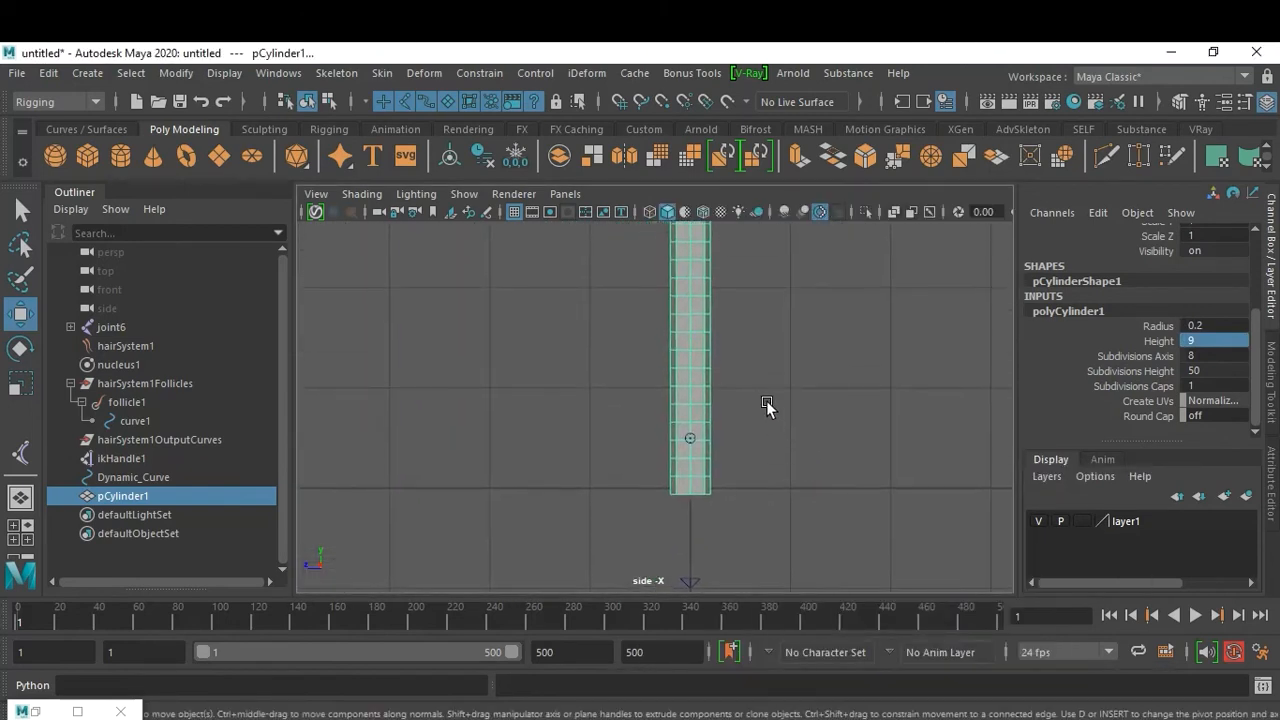
pyautogui.keyDown('alt'); pyautogui.moveTo(769, 409); pyautogui.dragTo(774, 534, button='middle'); pyautogui.keyUp('alt')
pyautogui.keyDown('alt'); pyautogui.moveTo(774, 534); pyautogui.dragTo(674, 434, button='right'); pyautogui.keyUp('alt')
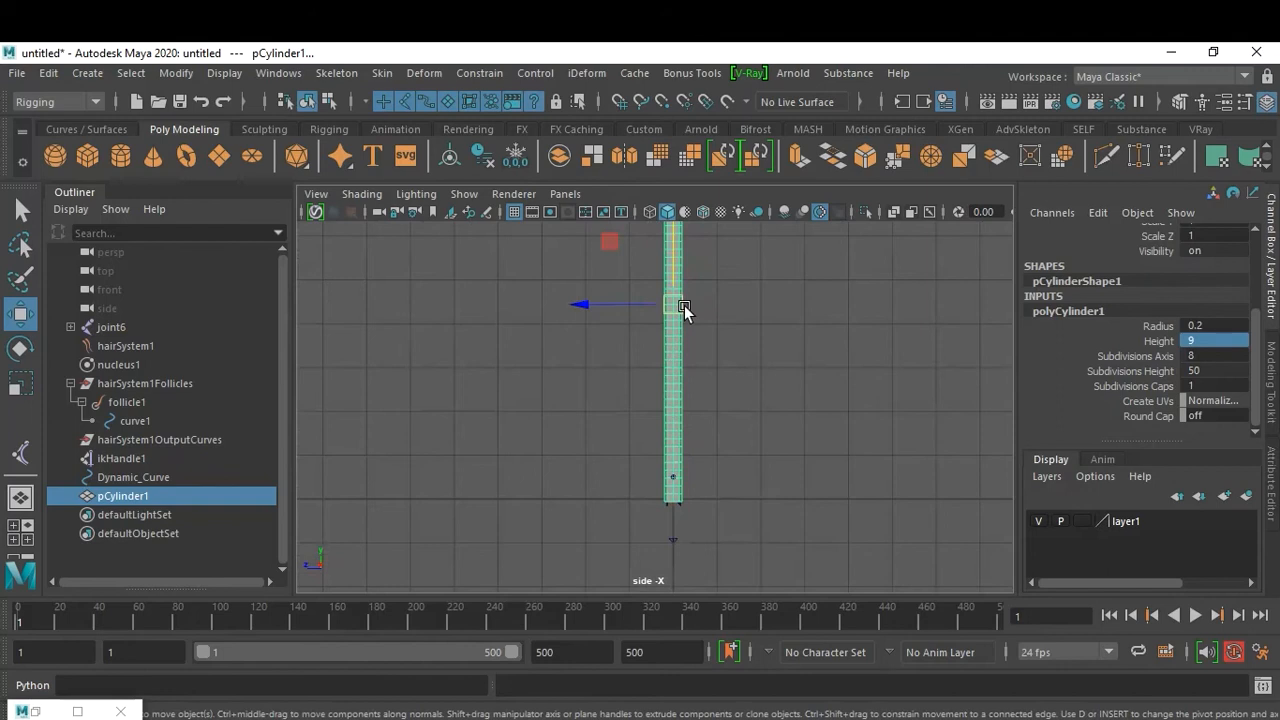
# Move the cylinder's pivot to its lower end with vertex snapping.
pyautogui.press('d')
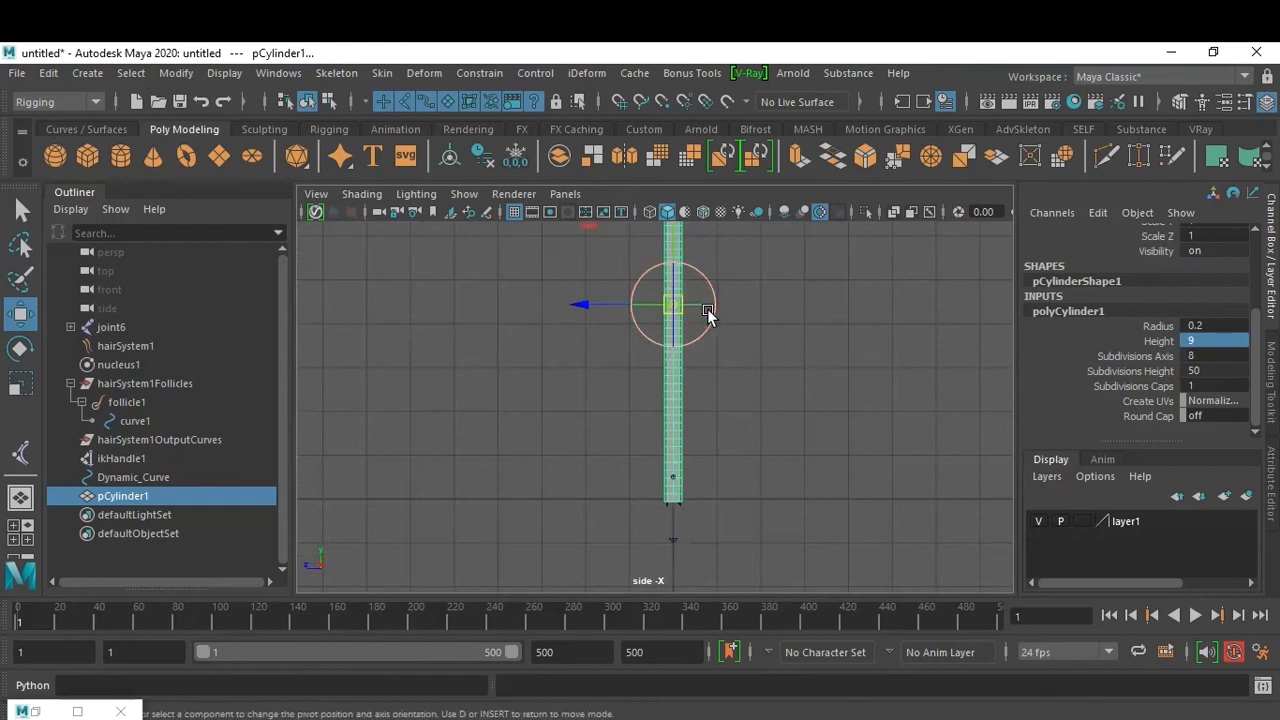
pyautogui.press('d')
pyautogui.press('v')
pyautogui.moveTo(686, 306); pyautogui.dragTo(680, 614)
pyautogui.press('d')
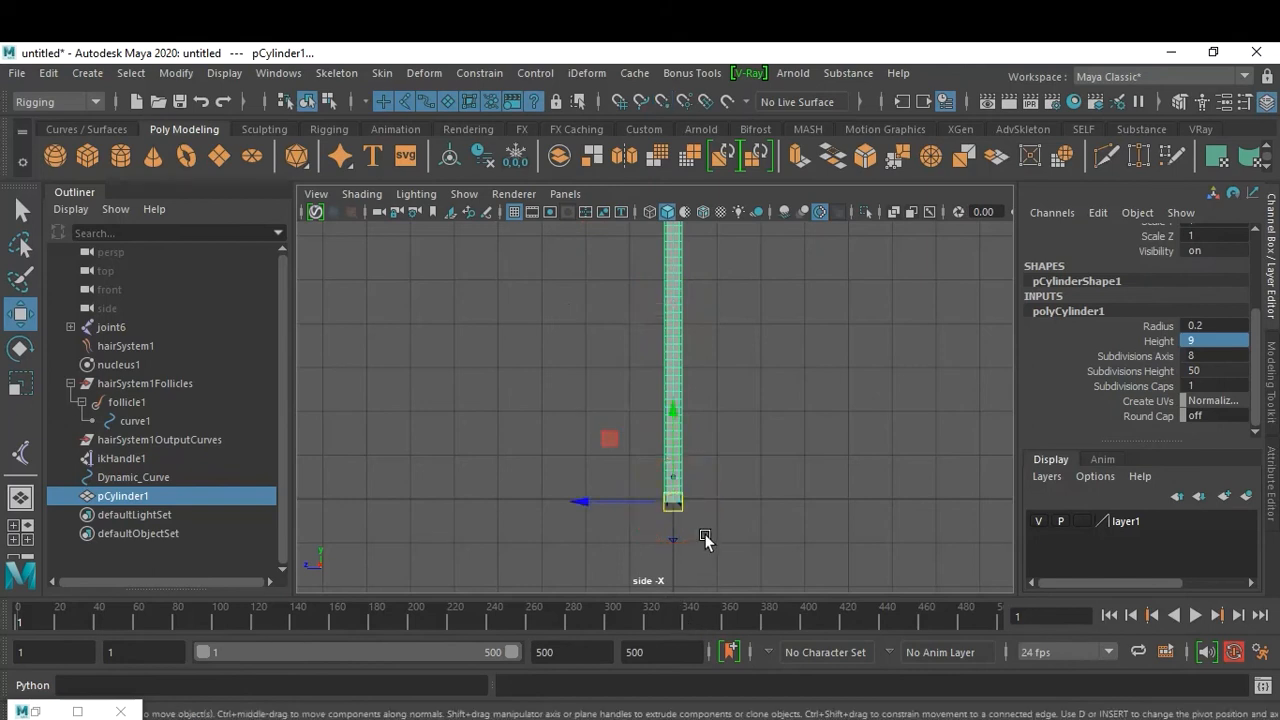
# Move the cylinder by its new pivot and snap its base to the grid origin at the root of the joint chain.
pyautogui.moveTo(673, 502); pyautogui.dragTo(768, 442)
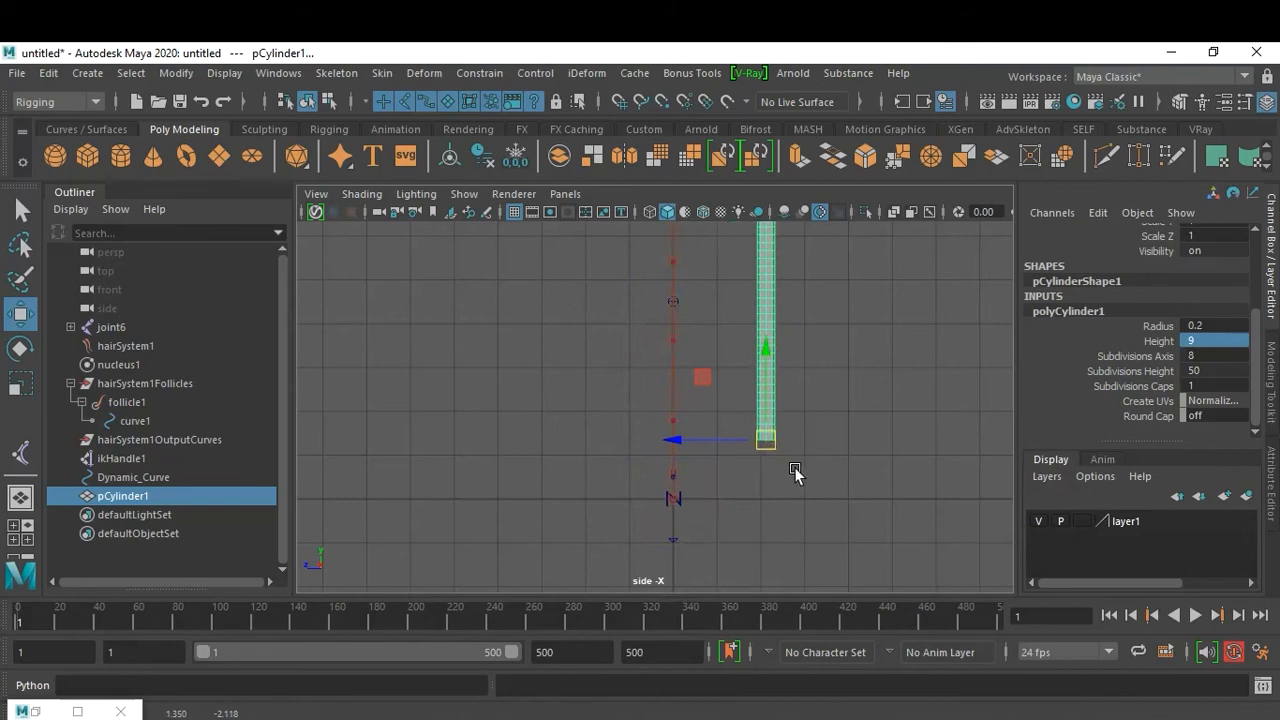
pyautogui.moveTo(769, 441); pyautogui.dragTo(686, 489)
pyautogui.press('x')
# Examine the repositioned cylinder's ends against the joints in the side and perspective views.
pyautogui.keyDown('alt'); pyautogui.moveTo(781, 379); pyautogui.dragTo(753, 580, button='middle'); pyautogui.keyUp('alt')
pyautogui.scroll(3, 750, 345)
pyautogui.keyDown('alt'); pyautogui.moveTo(645, 288); pyautogui.dragTo(640, 354, button='middle'); pyautogui.keyUp('alt')
pyautogui.keyDown('alt'); pyautogui.moveTo(640, 354); pyautogui.dragTo(740, 372, button='right'); pyautogui.keyUp('alt')
pyautogui.keyDown('alt'); pyautogui.moveTo(678, 336); pyautogui.dragTo(688, 406, button='middle'); pyautogui.keyUp('alt')
pyautogui.keyDown('alt'); pyautogui.moveTo(791, 464); pyautogui.dragTo(818, 366, button='middle'); pyautogui.keyUp('alt')
pyautogui.keyDown('alt'); pyautogui.moveTo(818, 366); pyautogui.dragTo(694, 365, button='right'); pyautogui.keyUp('alt')
pyautogui.keyDown('alt'); pyautogui.moveTo(757, 536); pyautogui.dragTo(817, 455, button='middle'); pyautogui.keyUp('alt')
pyautogui.press('space')
pyautogui.press('space')
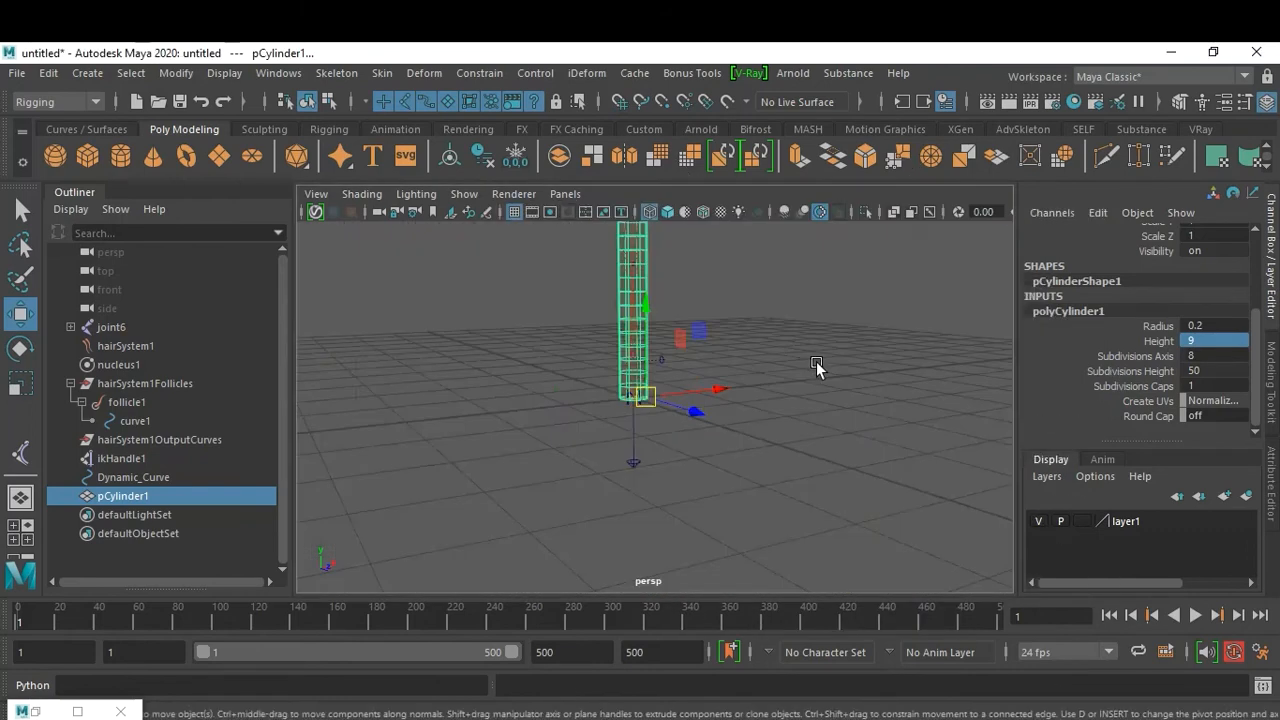
pyautogui.click(777, 333)
pyautogui.keyDown('alt'); pyautogui.moveTo(777, 334); pyautogui.dragTo(787, 387); pyautogui.keyUp('alt')
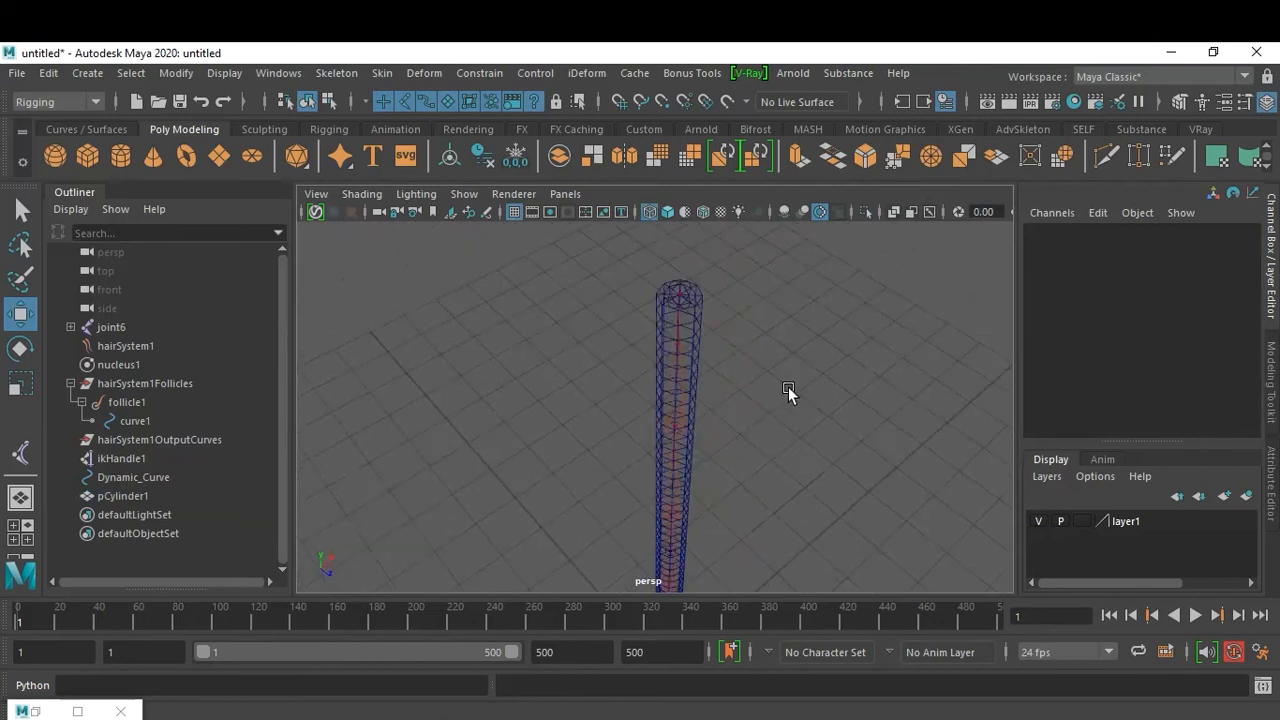
# Show the perspective view shaded, duplicate the cylinder and move the copy about 0.36 units along Z.
pyautogui.click(699, 300)
pyautogui.press('5')
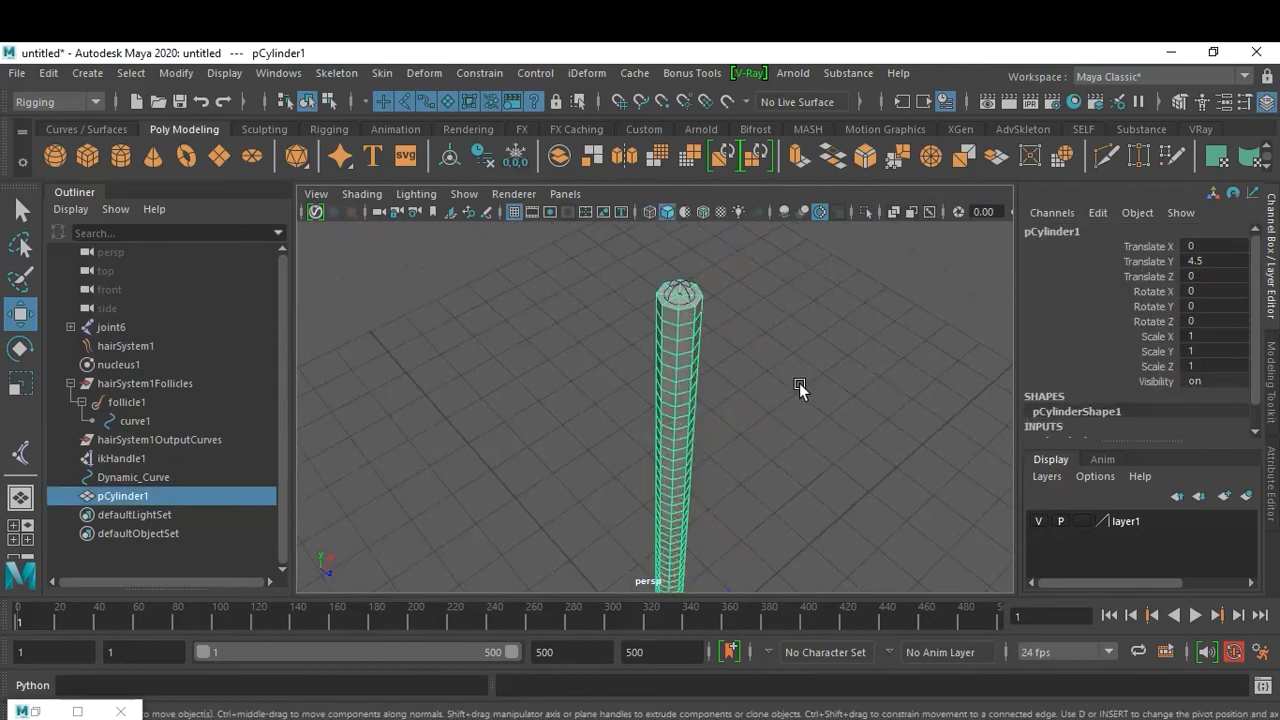
pyautogui.keyDown('alt'); pyautogui.moveTo(786, 401); pyautogui.dragTo(733, 368); pyautogui.keyUp('alt')
pyautogui.hotkey('ctrl', 'd')
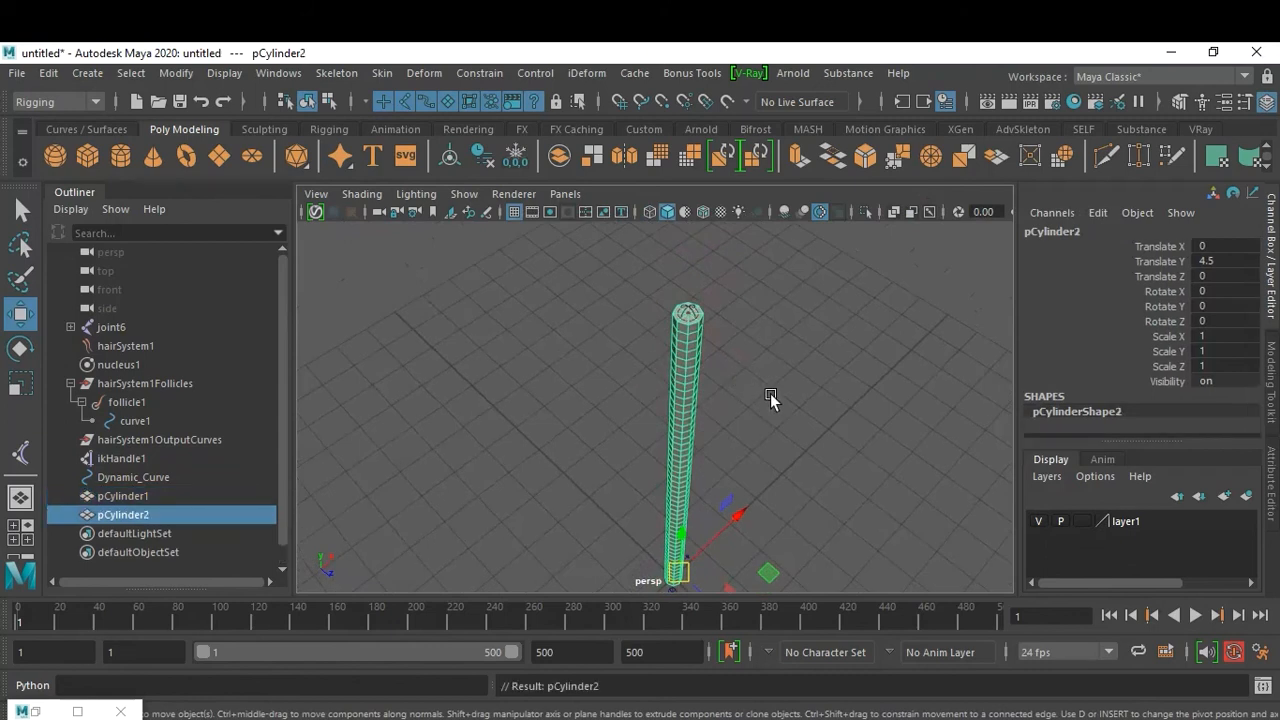
pyautogui.keyDown('alt'); pyautogui.moveTo(781, 540); pyautogui.dragTo(749, 463); pyautogui.keyUp('alt')
pyautogui.moveTo(714, 569); pyautogui.dragTo(722, 580)
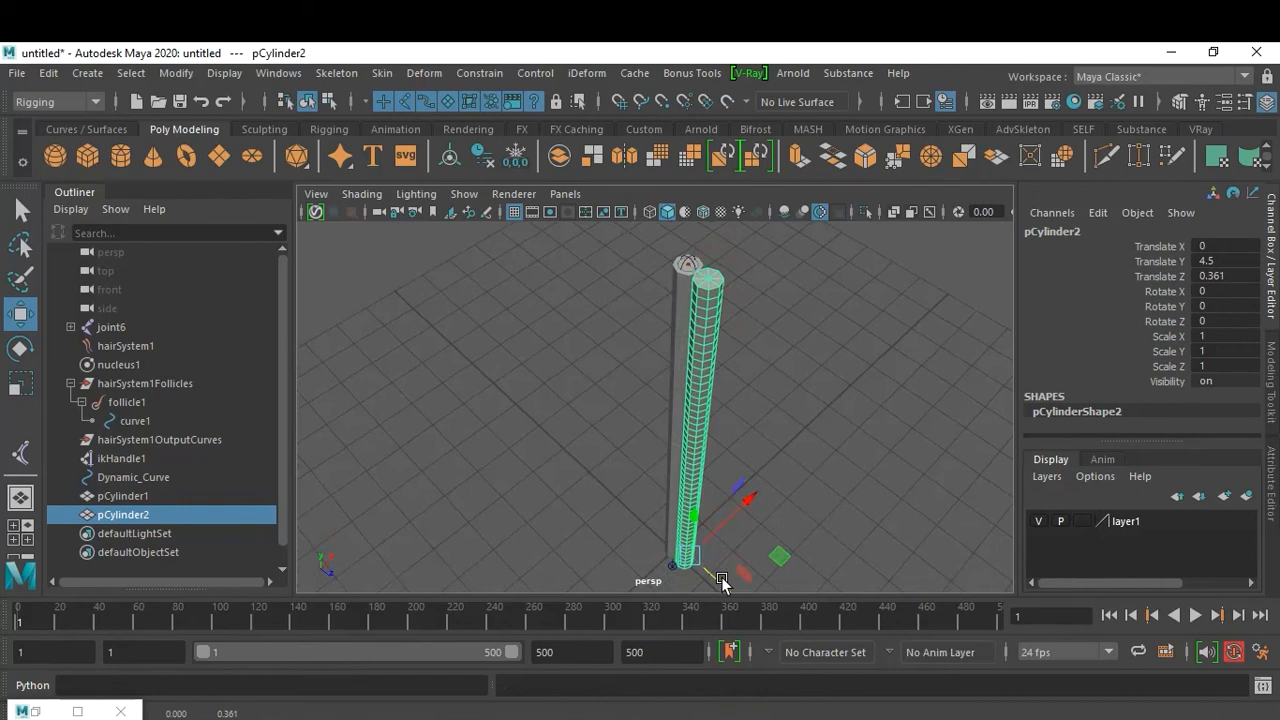
# Duplicate both cylinders together and move the copies about -0.31 units along X to form a bundle of four.
pyautogui.keyDown('shift'); pyautogui.click(672, 298); pyautogui.keyUp('shift')
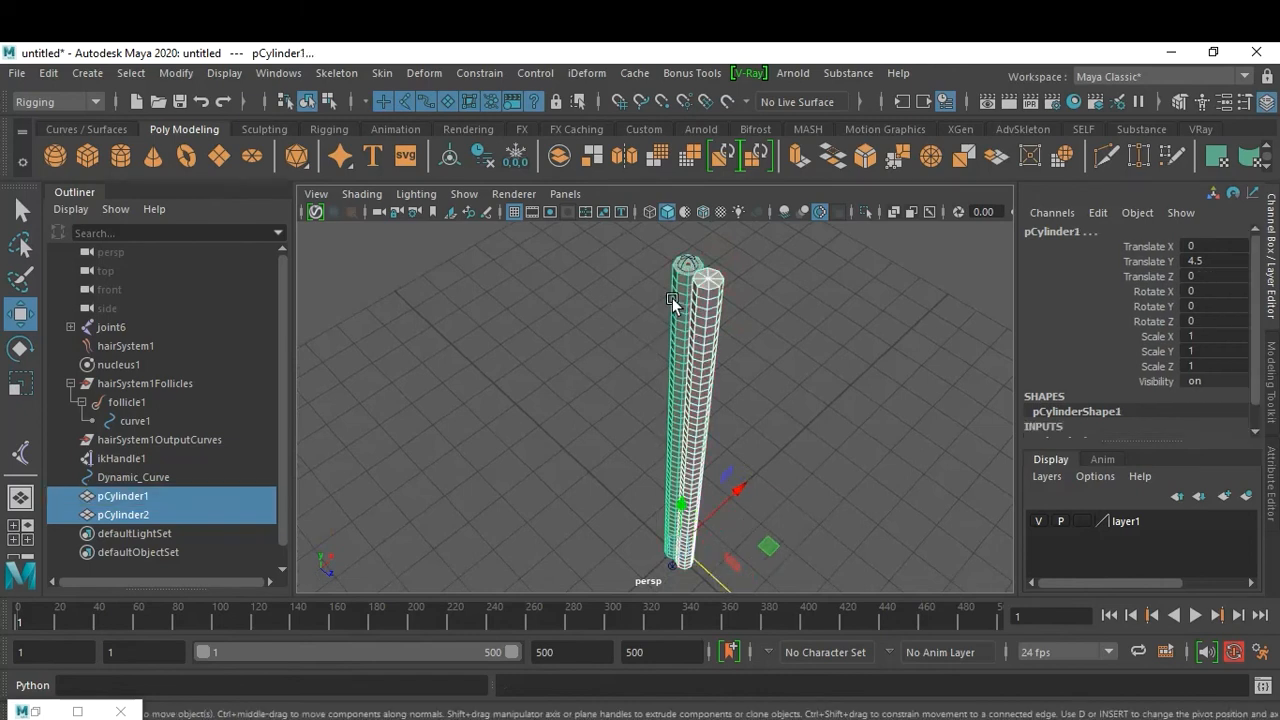
pyautogui.hotkey('ctrl', 'd')
pyautogui.moveTo(737, 484); pyautogui.dragTo(731, 495)
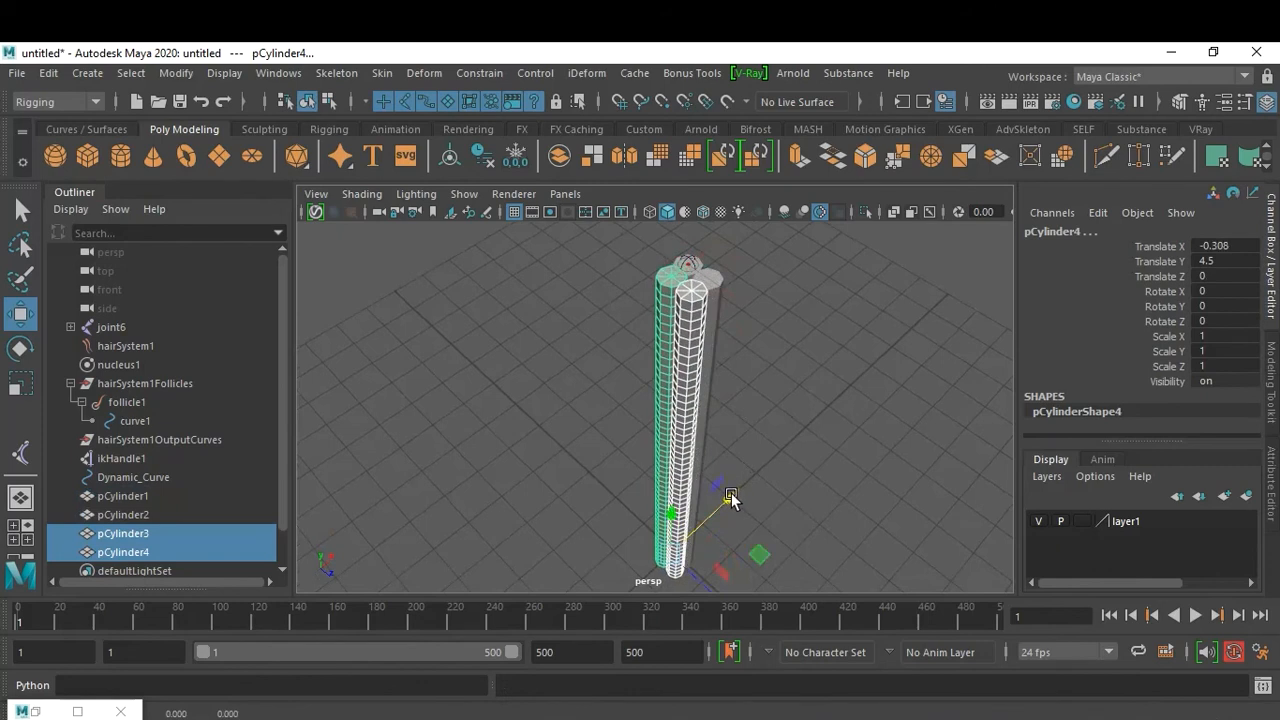
pyautogui.click(749, 405)
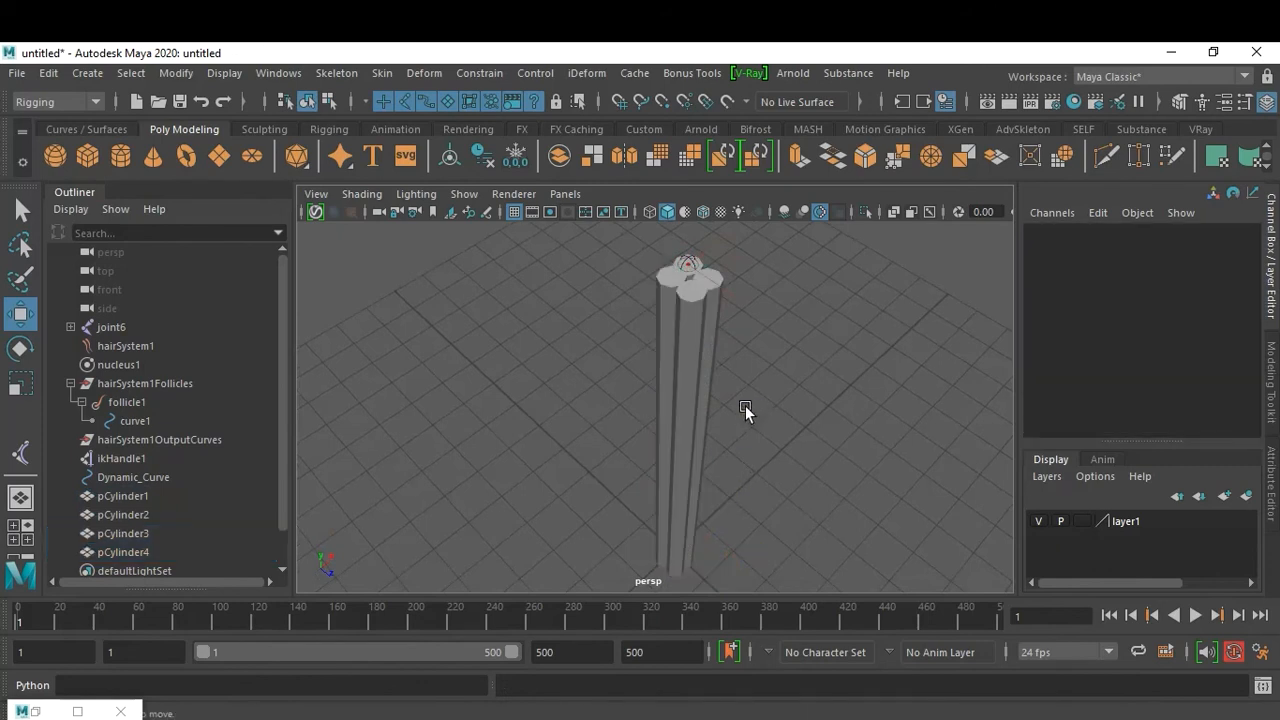
# Select all four cylinders and centre the bundle on the joint chain in the top view, shifting it about 0.15 in X and -0.19 in Z.
pyautogui.click(145, 496)
pyautogui.keyDown('shift'); pyautogui.click(125, 552); pyautogui.keyUp('shift')
pyautogui.press('space')
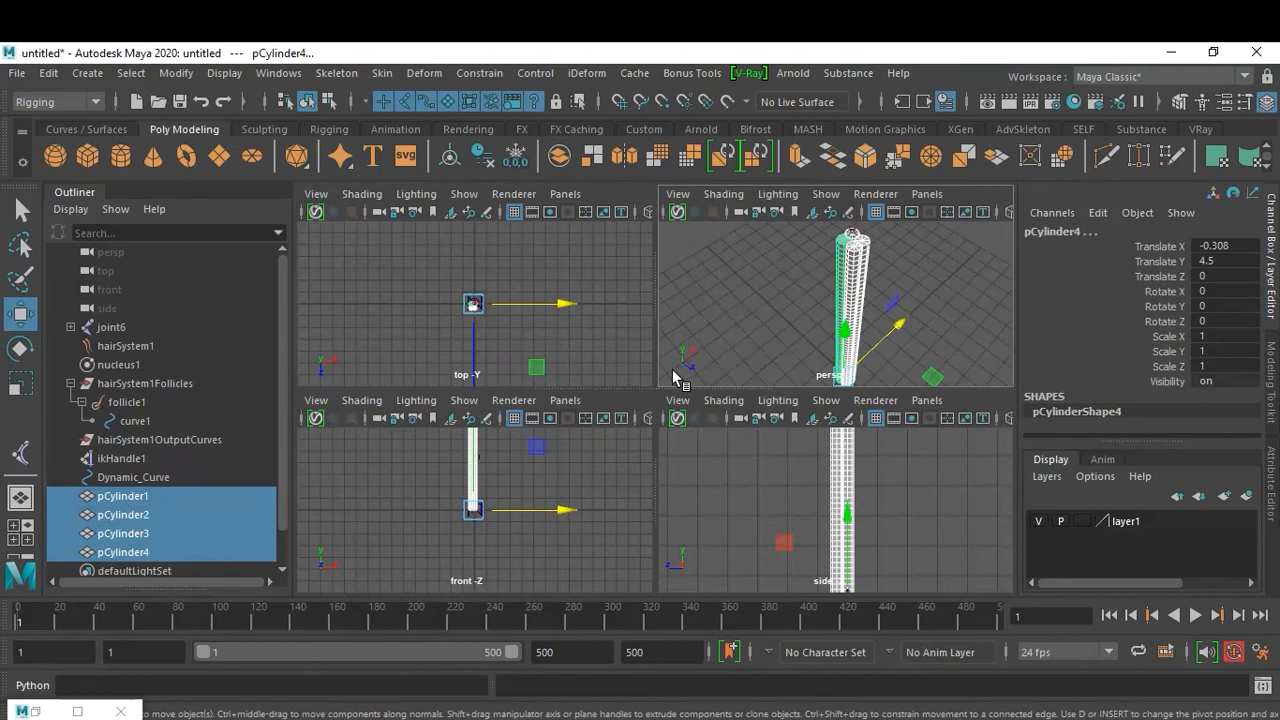
pyautogui.press('space')
pyautogui.scroll(8, 848, 477)
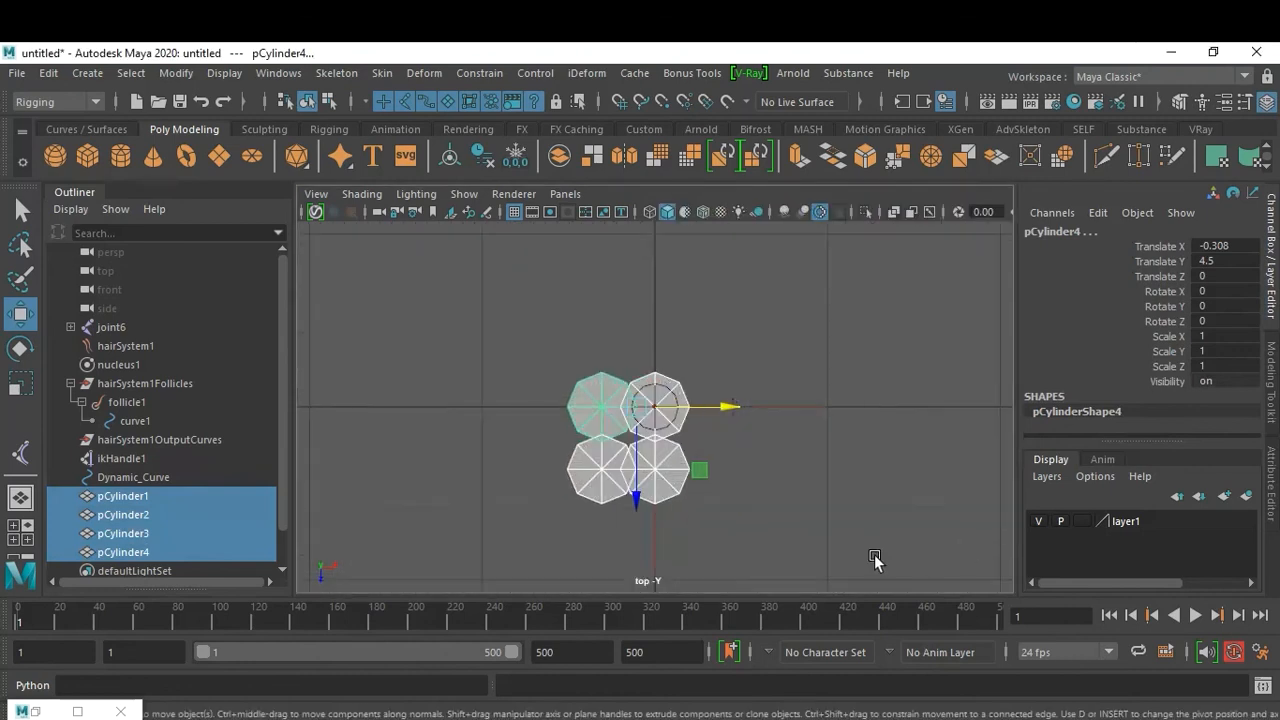
pyautogui.moveTo(638, 443); pyautogui.dragTo(668, 420)
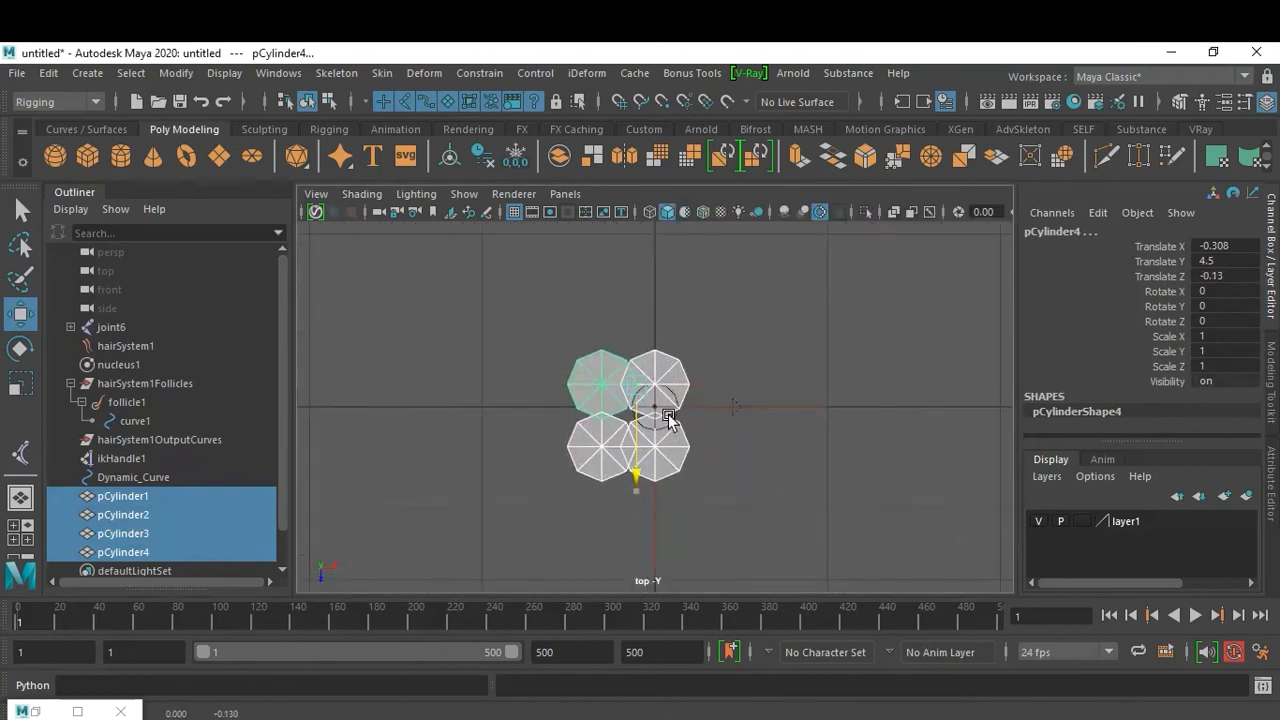
pyautogui.moveTo(736, 399); pyautogui.dragTo(763, 400)
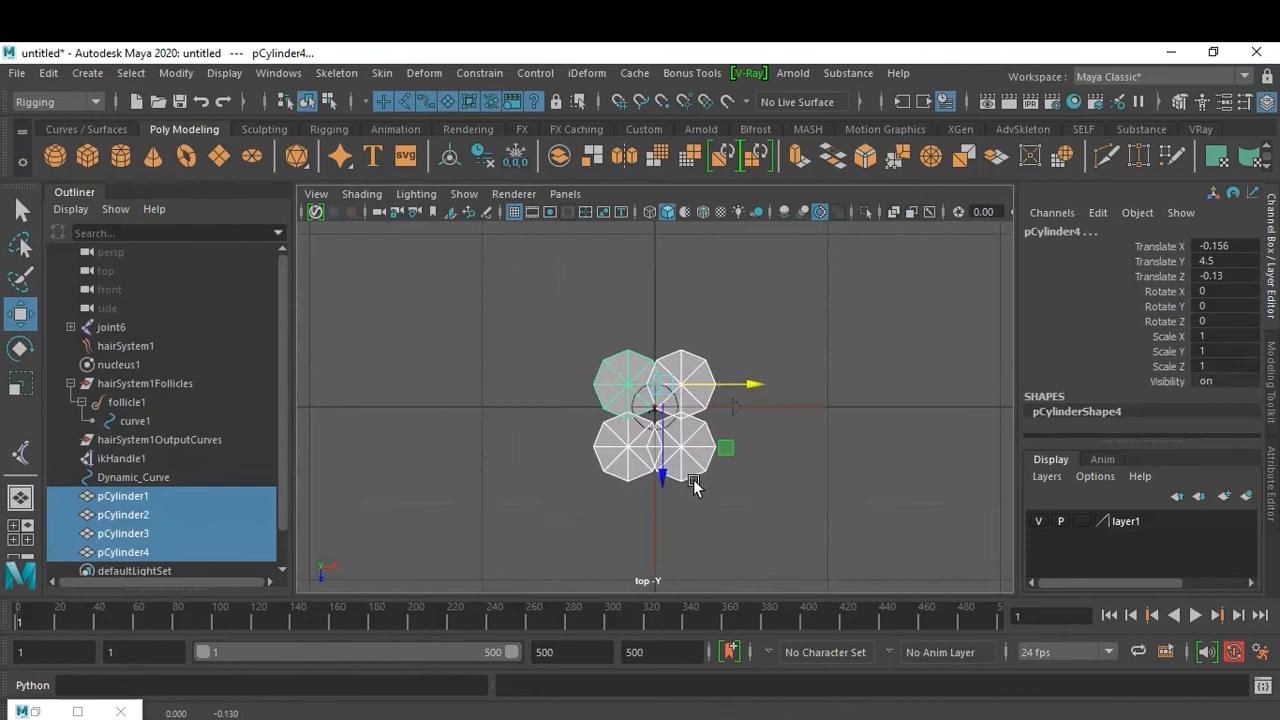
pyautogui.moveTo(664, 485); pyautogui.dragTo(664, 476)
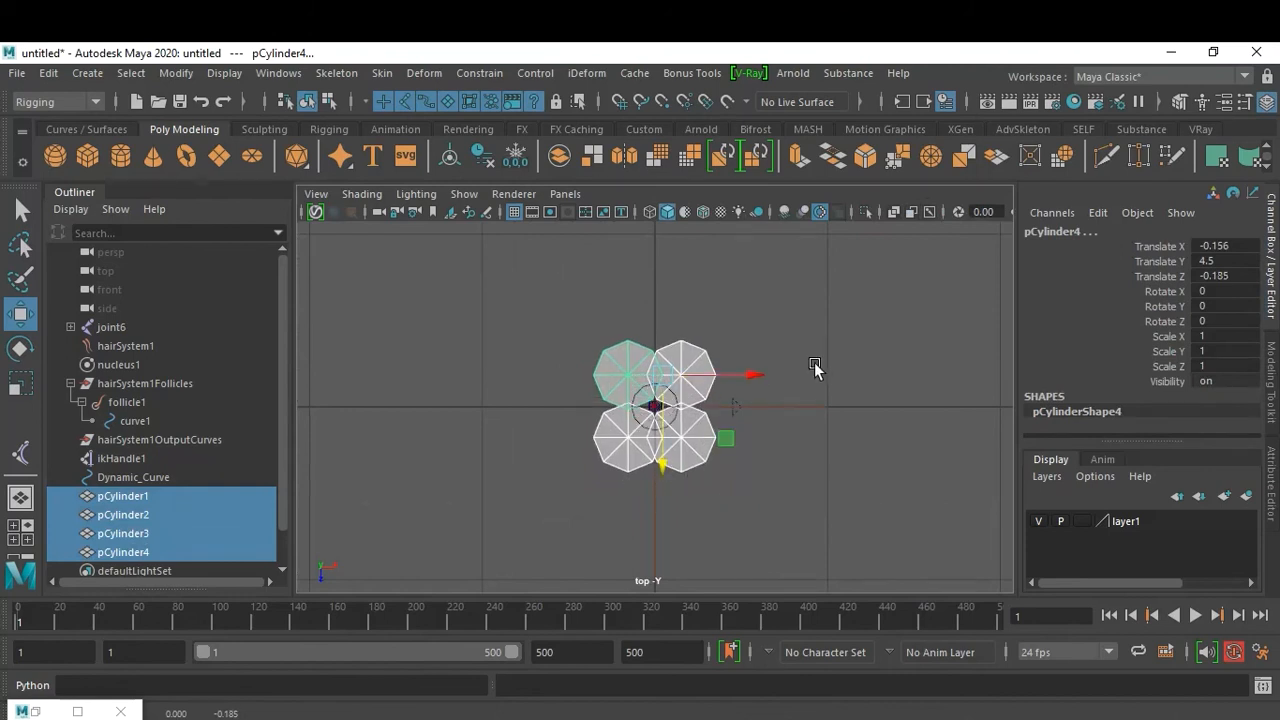
# Switch to the Modeling menu set and combine the four cylinders into a single mesh.
pyautogui.press('space')
pyautogui.press('space')
pyautogui.press('f')
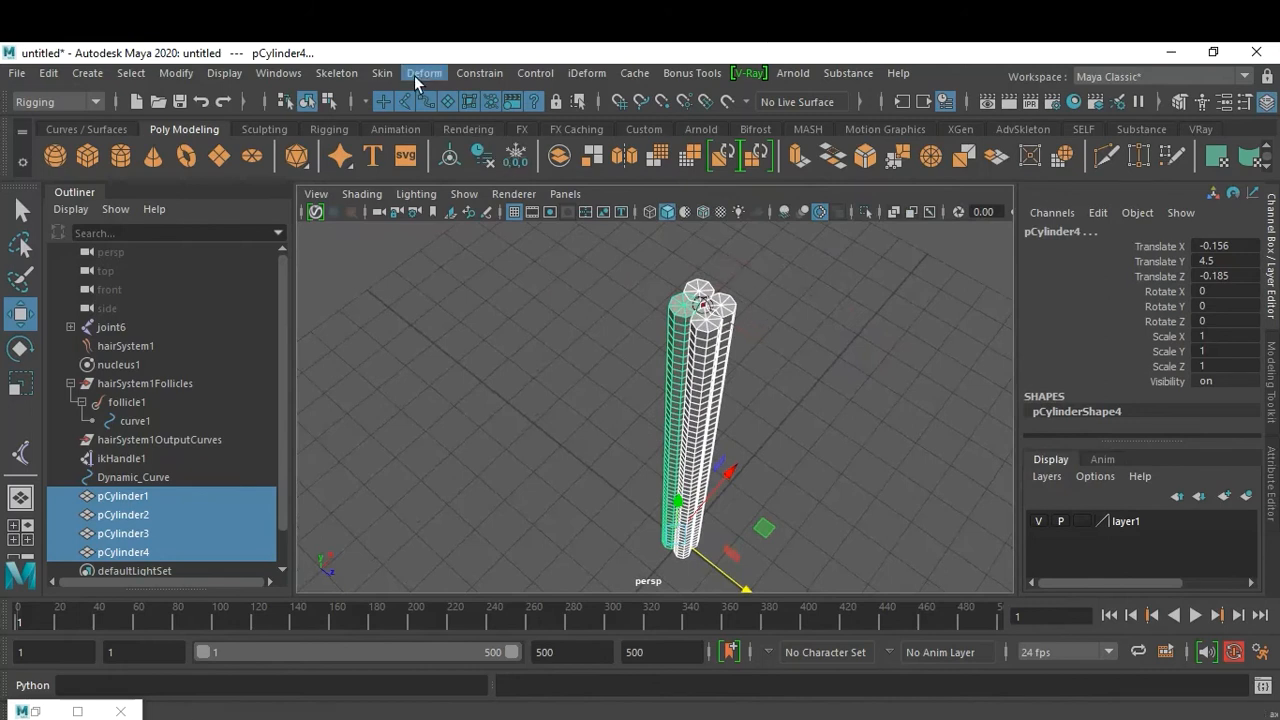
pyautogui.click(64, 100)
pyautogui.click(62, 120)
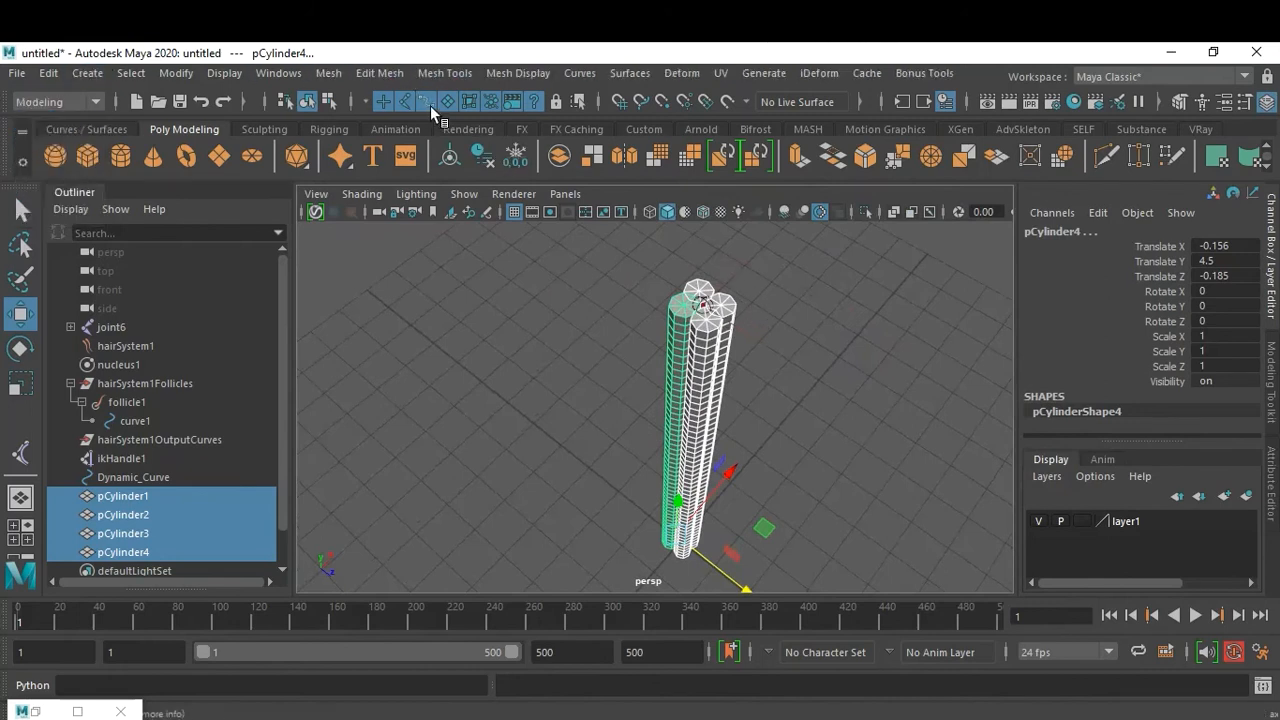
pyautogui.click(330, 73)
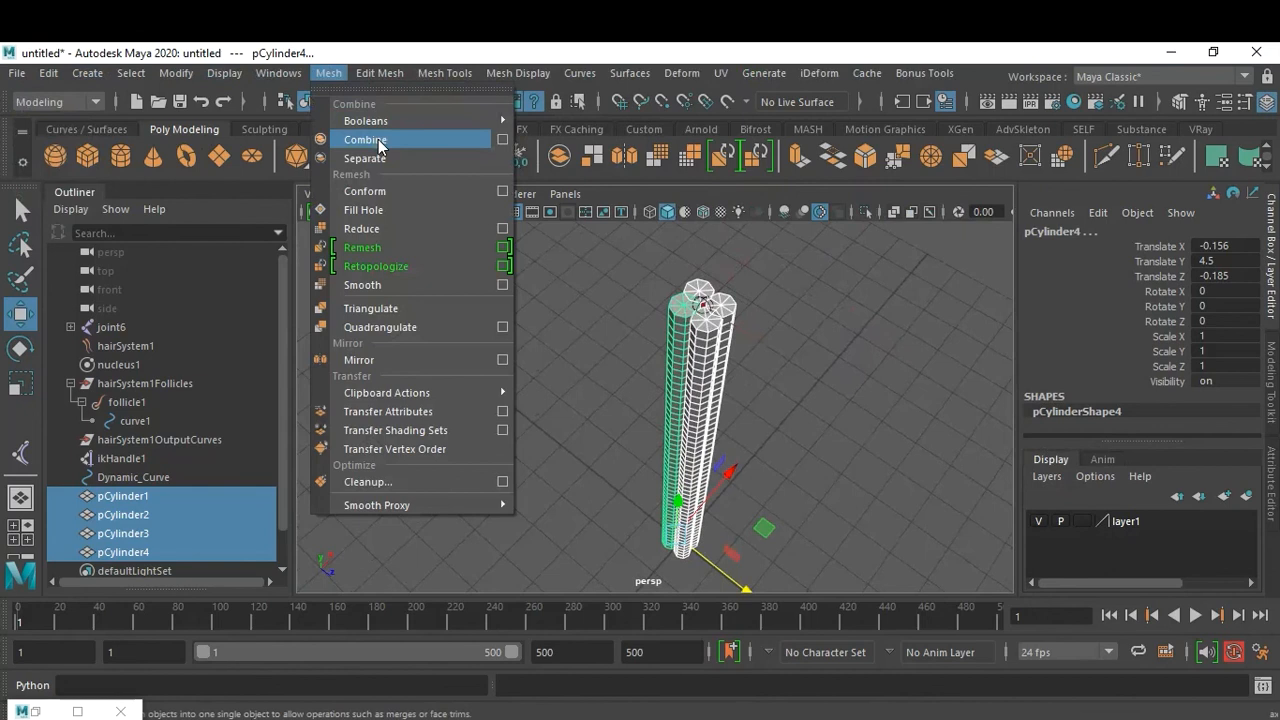
pyautogui.click(368, 137)
pyautogui.click(902, 403)
# Add a nonlinear Twist deformer to the combined cylinder mesh.
pyautogui.click(721, 346)
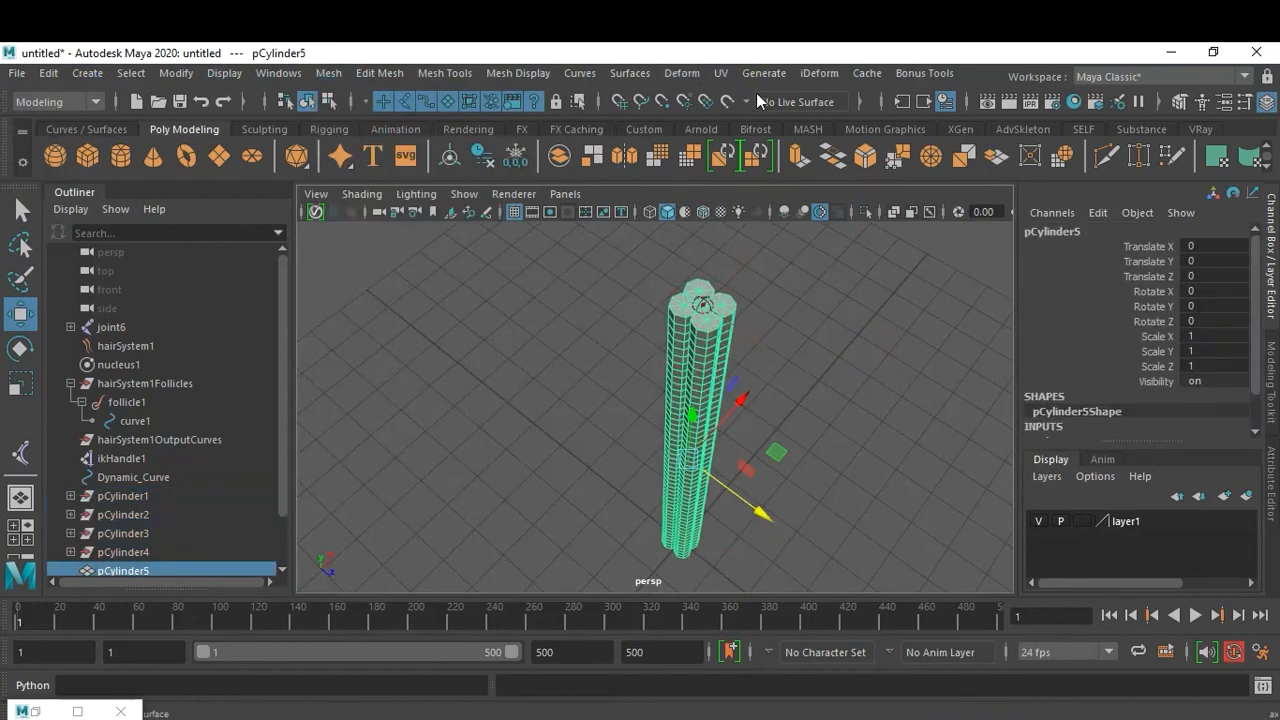
pyautogui.click(672, 73)
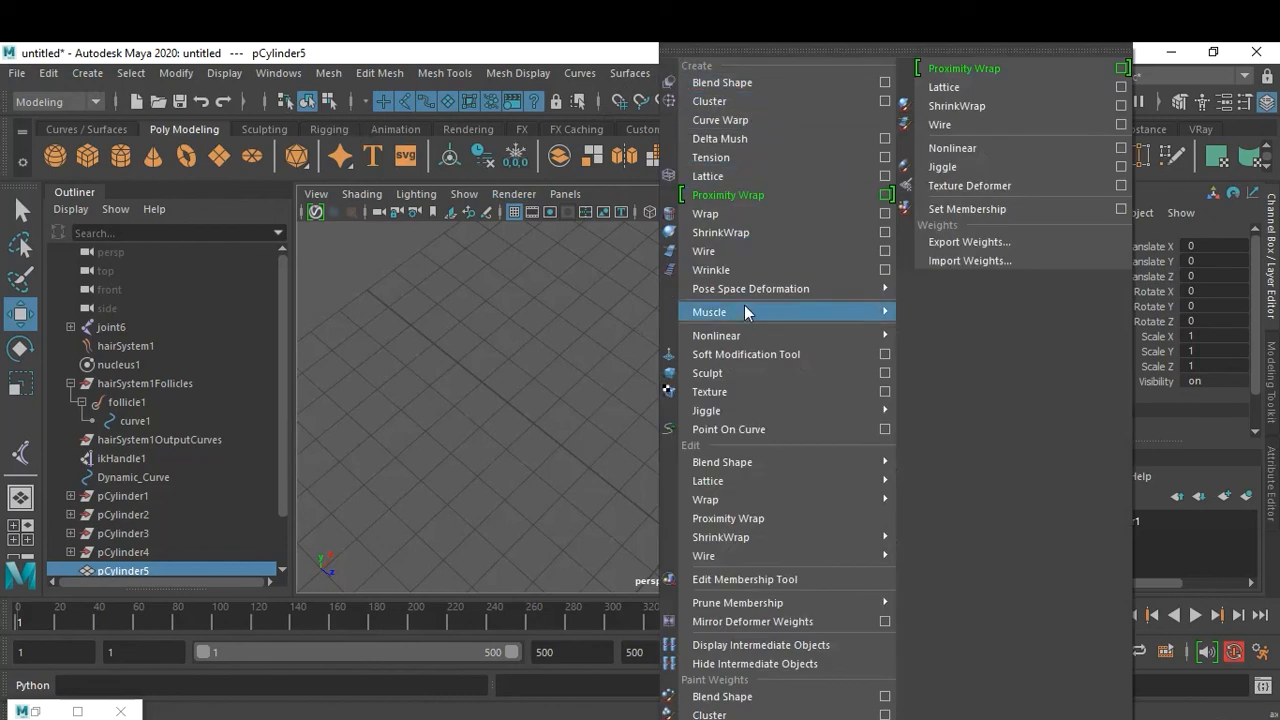
pyautogui.moveTo(786, 411)
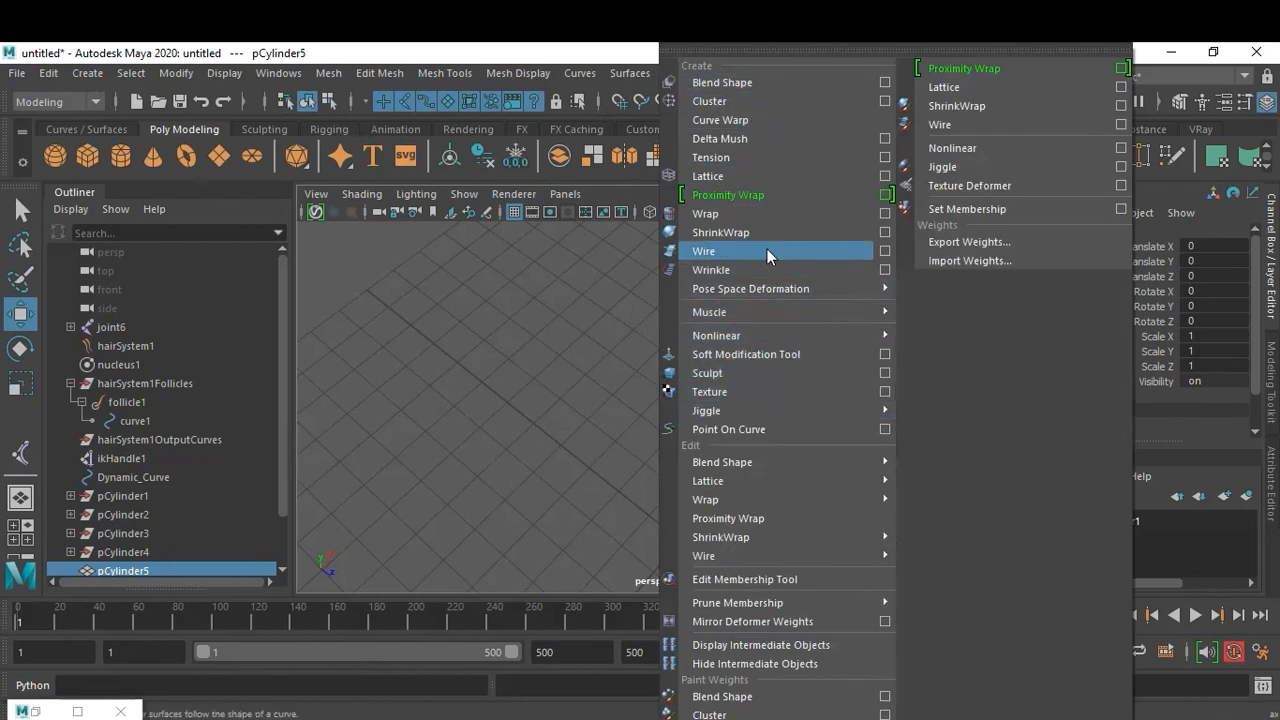
pyautogui.moveTo(770, 336)
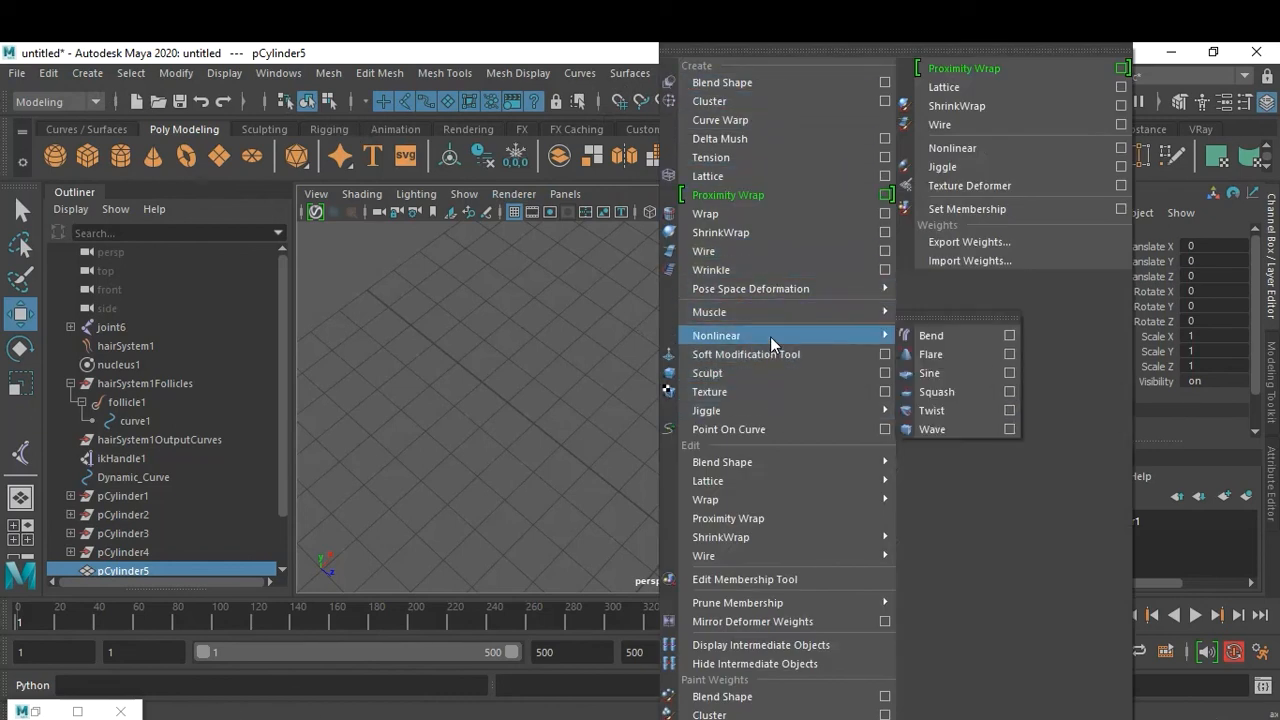
pyautogui.click(947, 409)
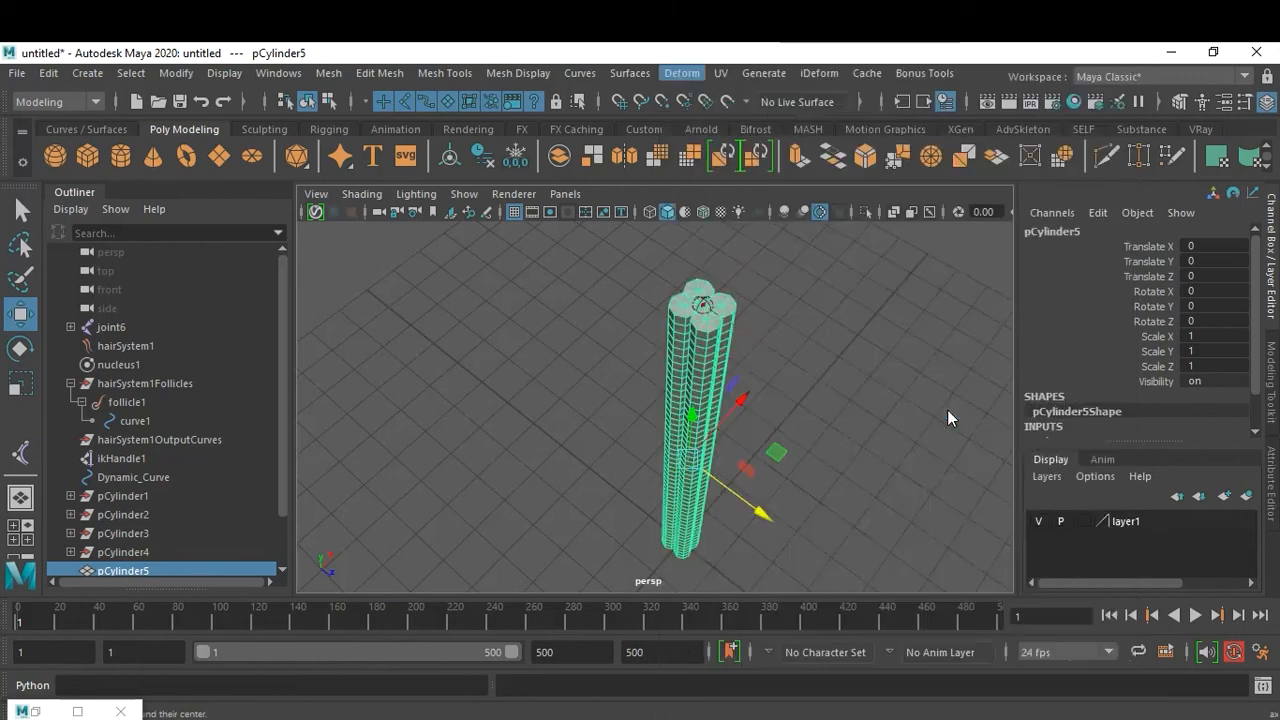
pyautogui.scroll(-3, 1118, 380)
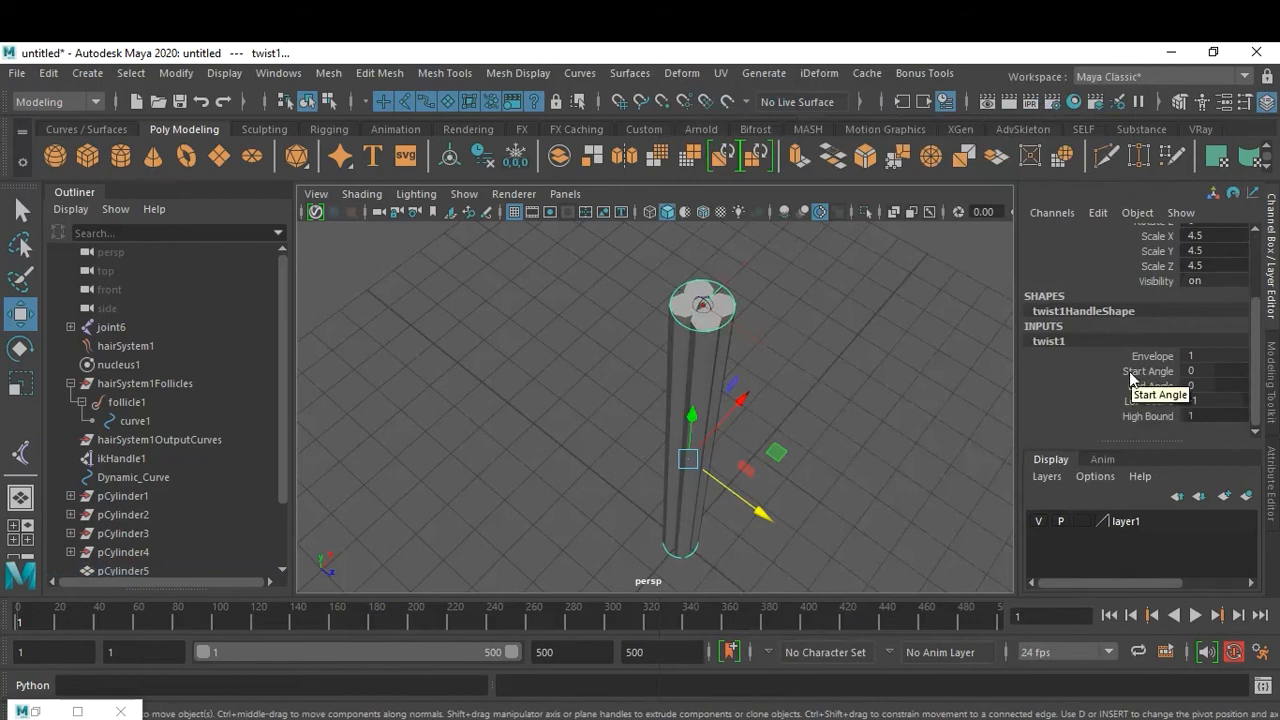
# Twist the mesh into a rope with a Start Angle of about 859 and an End Angle of about -424.
pyautogui.click(1148, 371)
pyautogui.moveTo(773, 371); pyautogui.dragTo(1273, 433, button='middle')
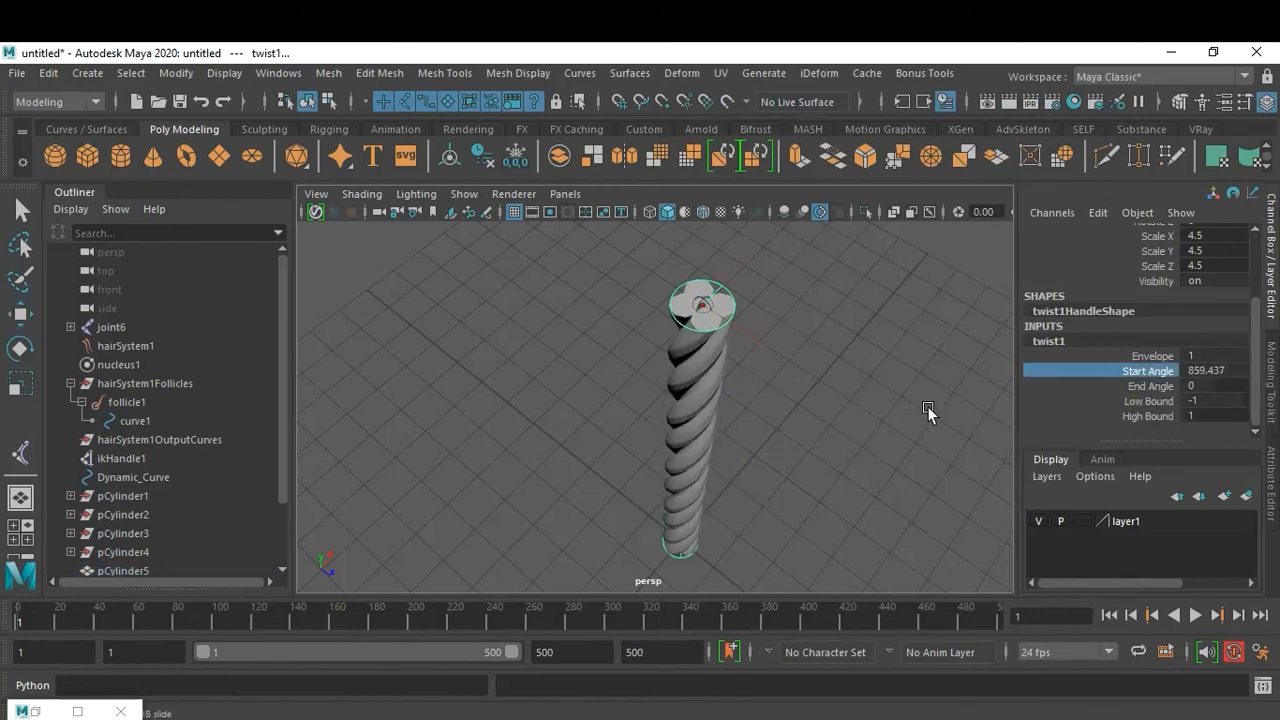
pyautogui.click(1146, 385)
pyautogui.moveTo(1138, 385); pyautogui.dragTo(503, 340, button='middle')
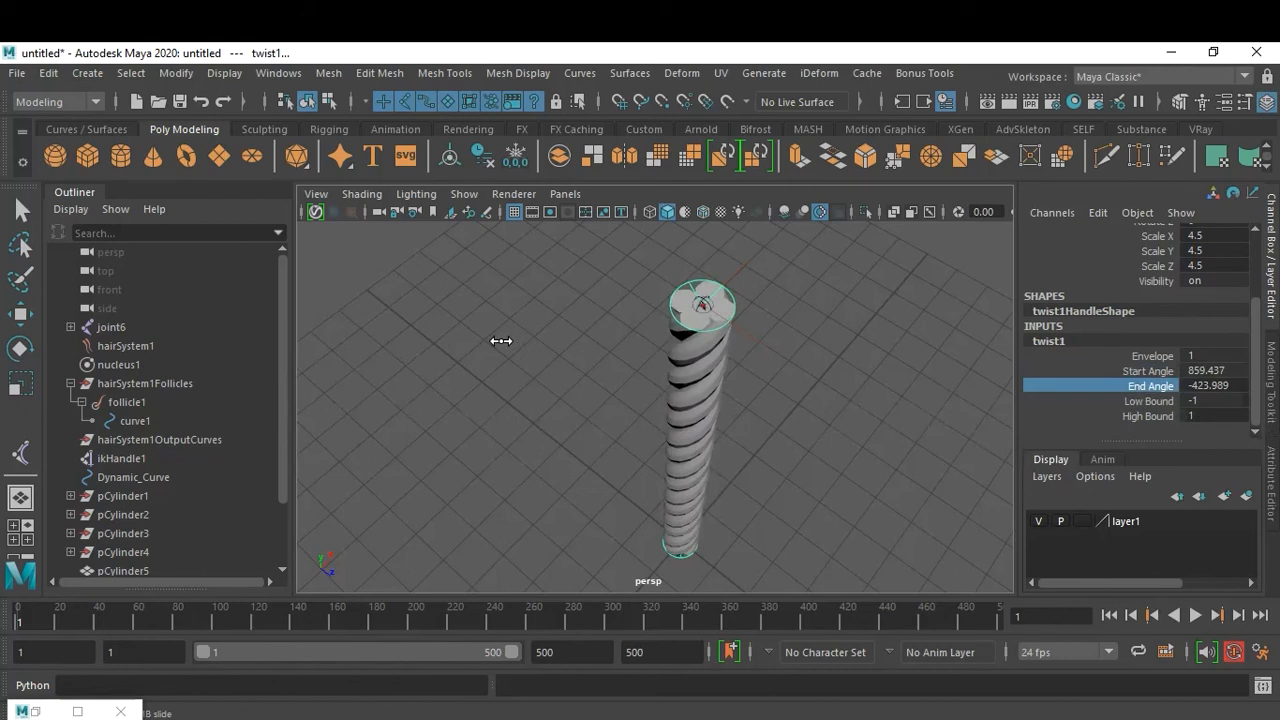
# Select the twisted rope mesh and add a nonlinear Flare deformer to it.
pyautogui.keyDown('alt'); pyautogui.moveTo(796, 463); pyautogui.dragTo(751, 334); pyautogui.keyUp('alt')
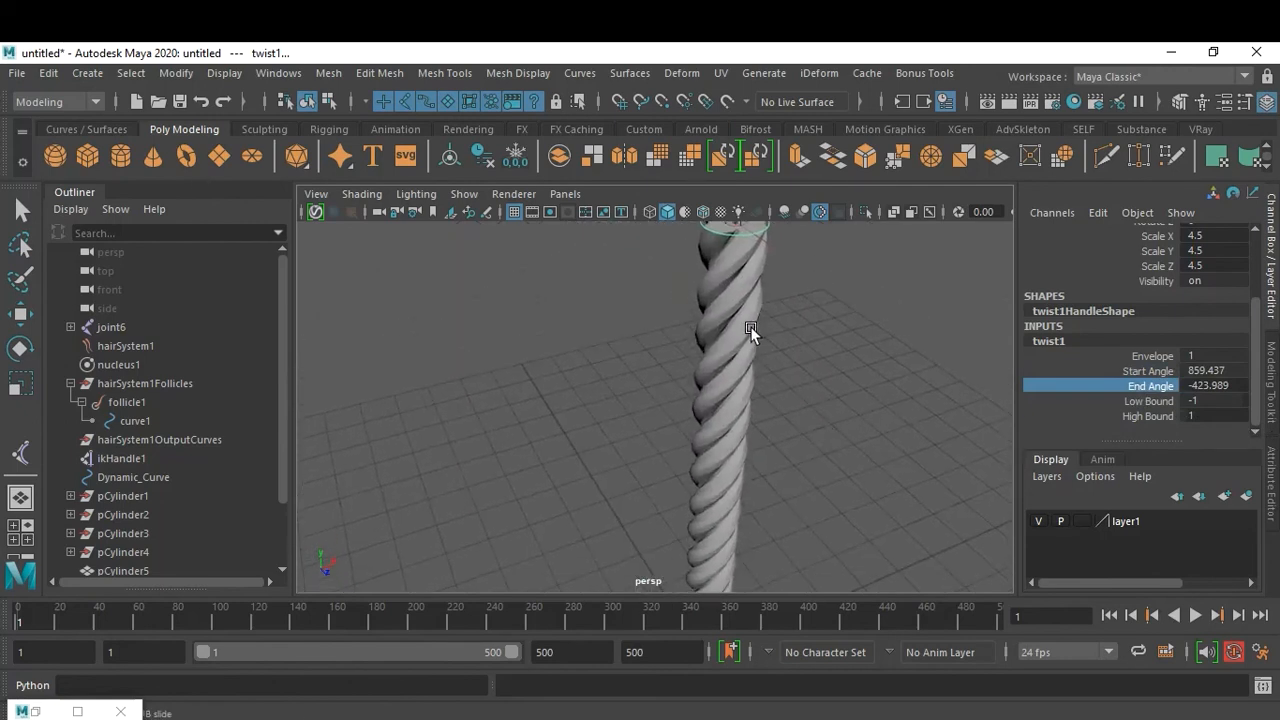
pyautogui.click(749, 330)
pyautogui.press('w')
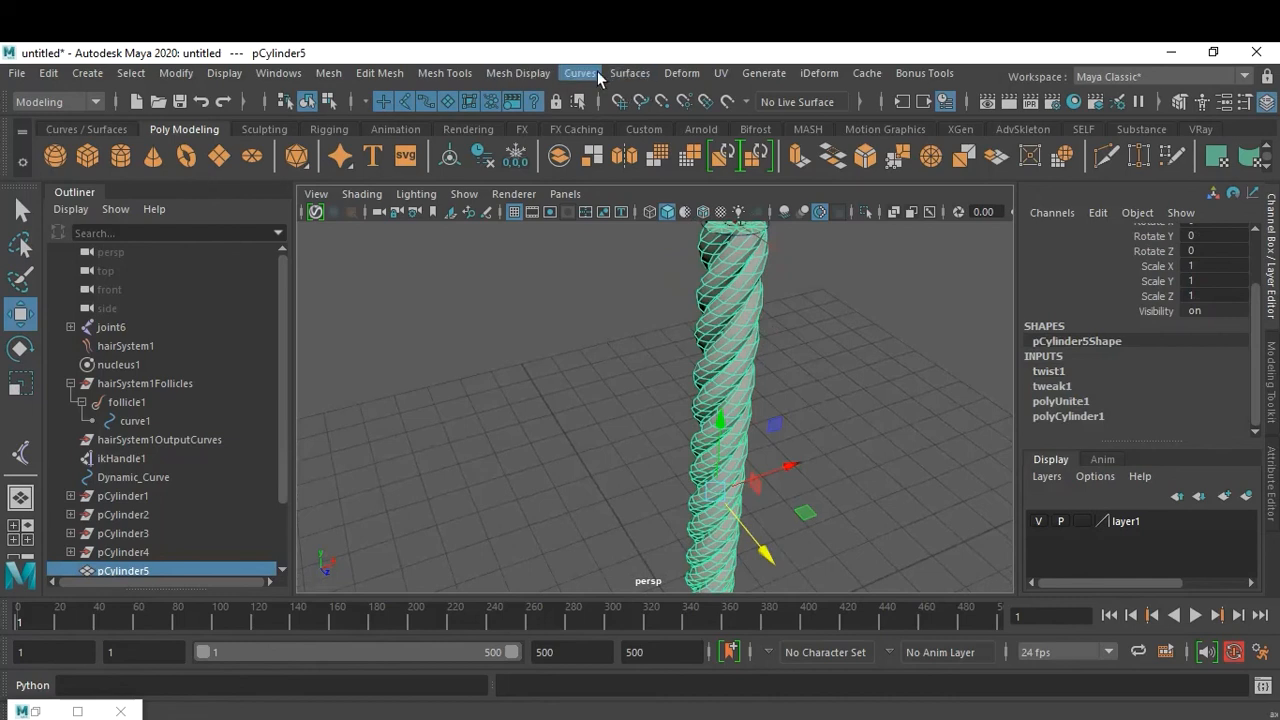
pyautogui.click(684, 73)
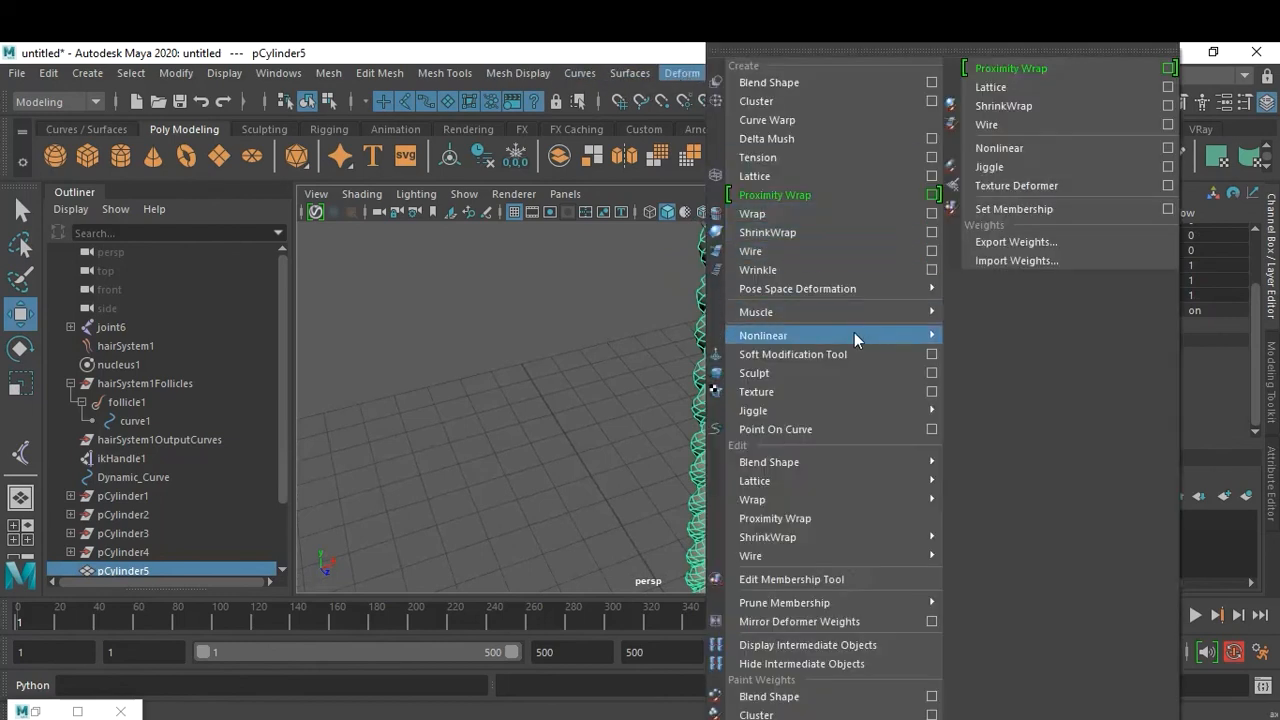
pyautogui.moveTo(851, 336)
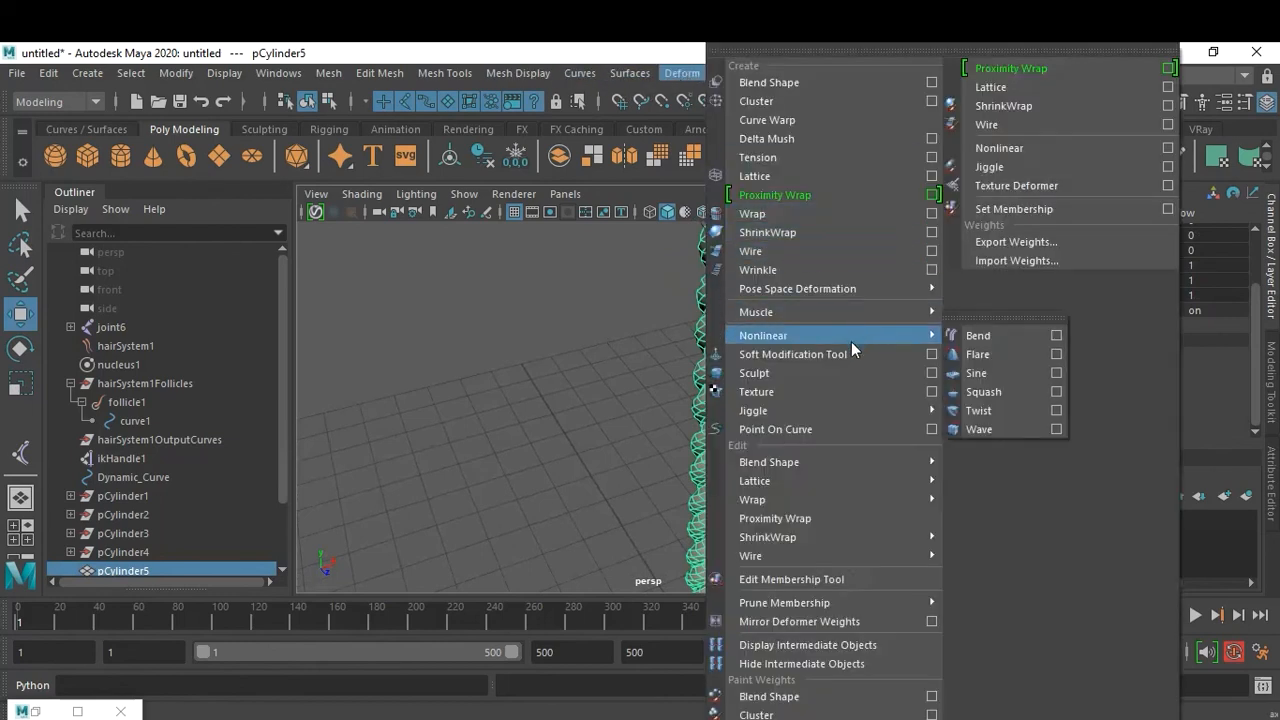
pyautogui.click(1014, 360)
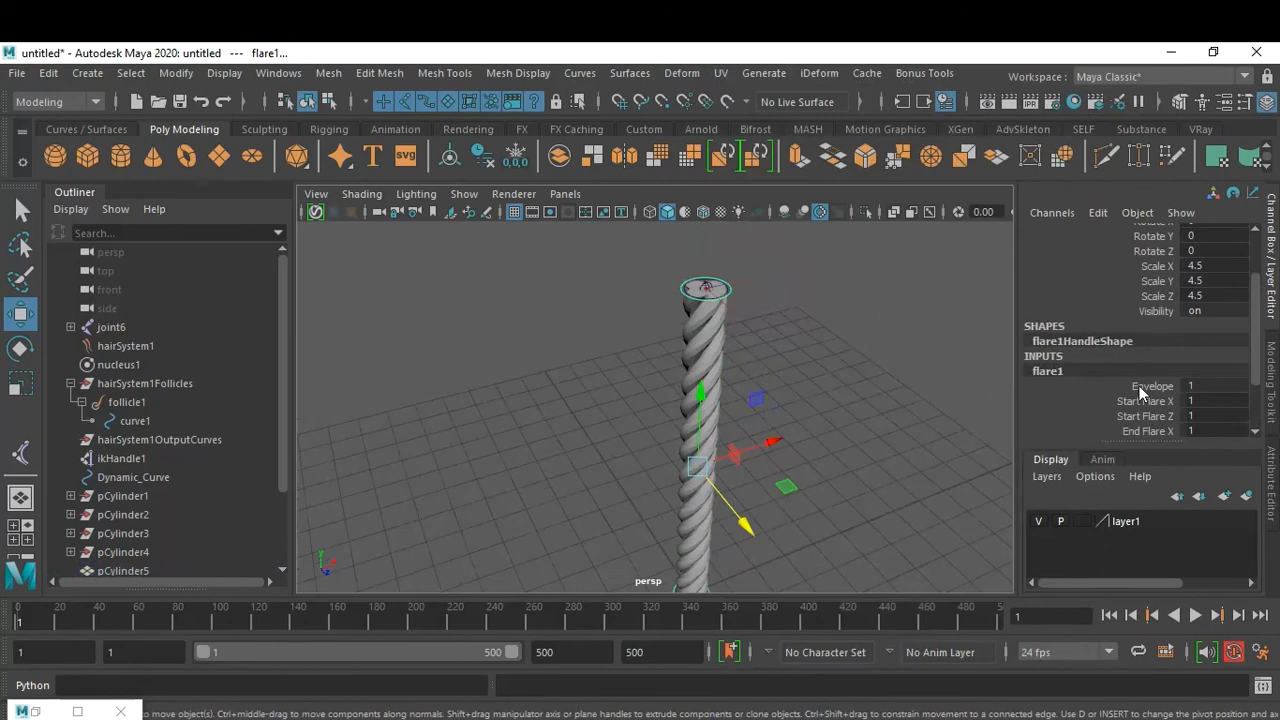
# Try a Start Flare X and Z of 0.5 on the flare deformer and undo the change.
pyautogui.scroll(-1, 1127, 411)
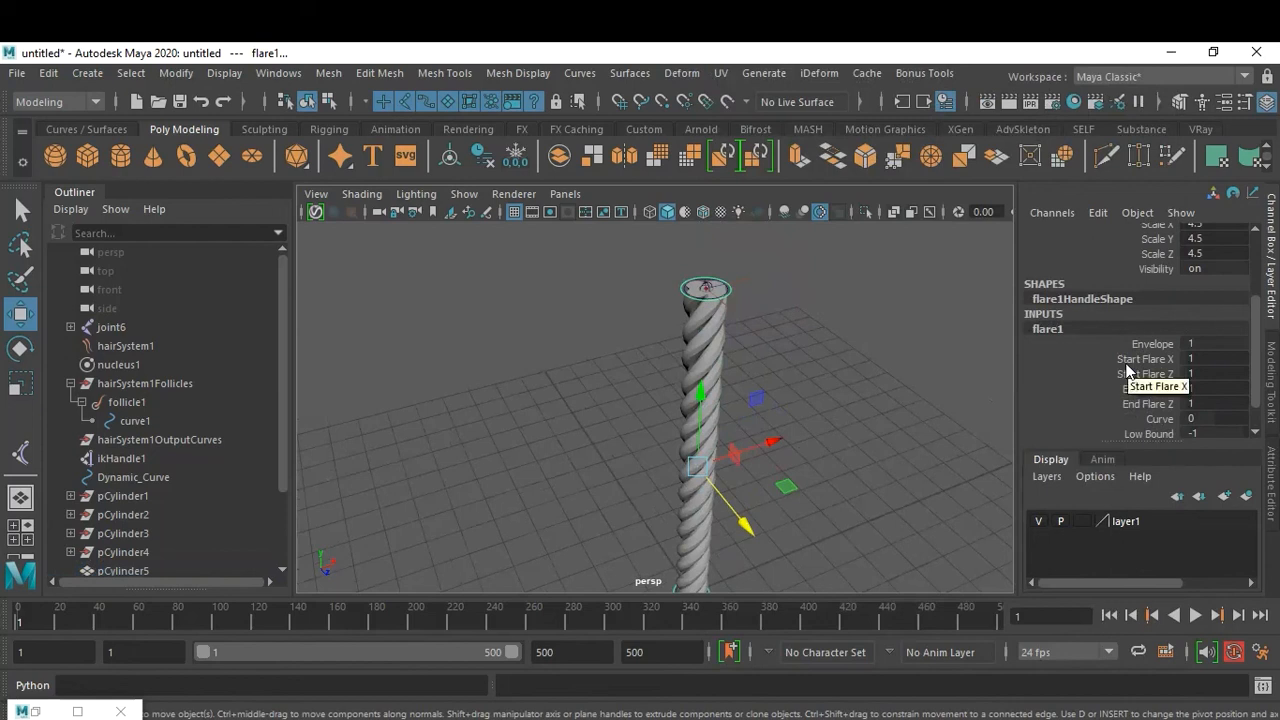
pyautogui.moveTo(1131, 360); pyautogui.dragTo(1125, 376)
pyautogui.moveTo(821, 383); pyautogui.dragTo(809, 383, button='middle')
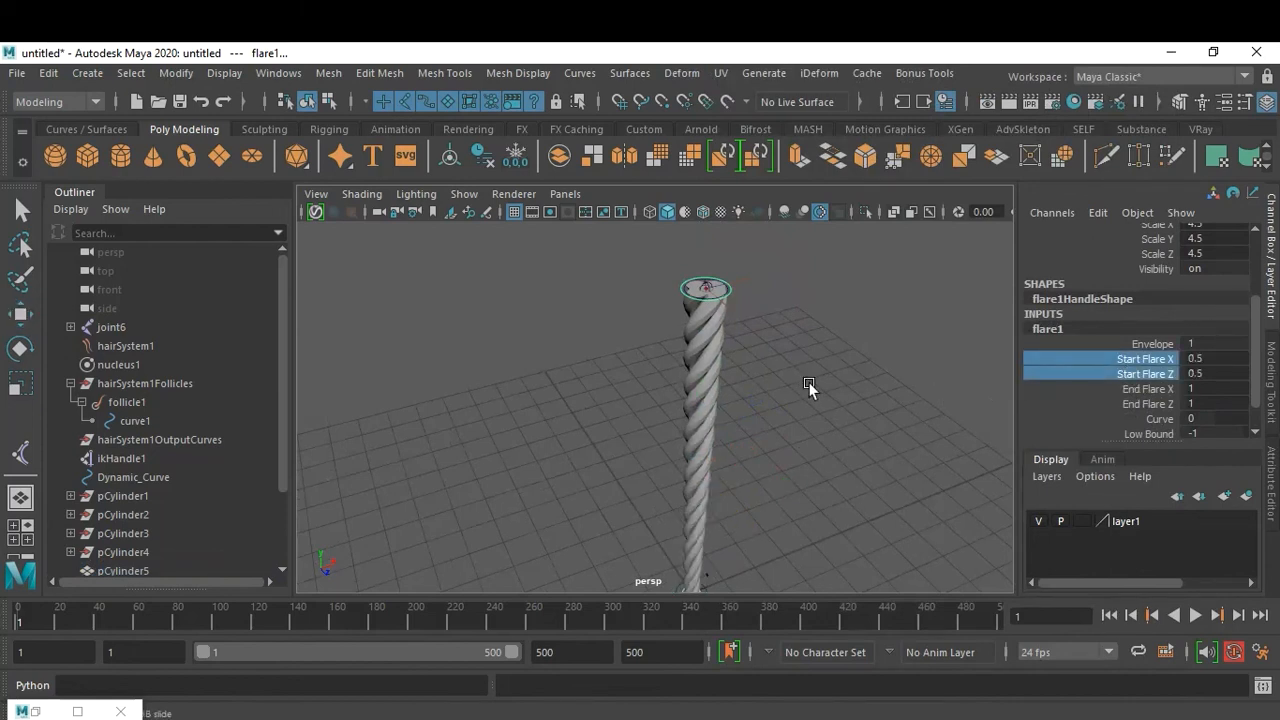
pyautogui.hotkey('ctrl', 'z')
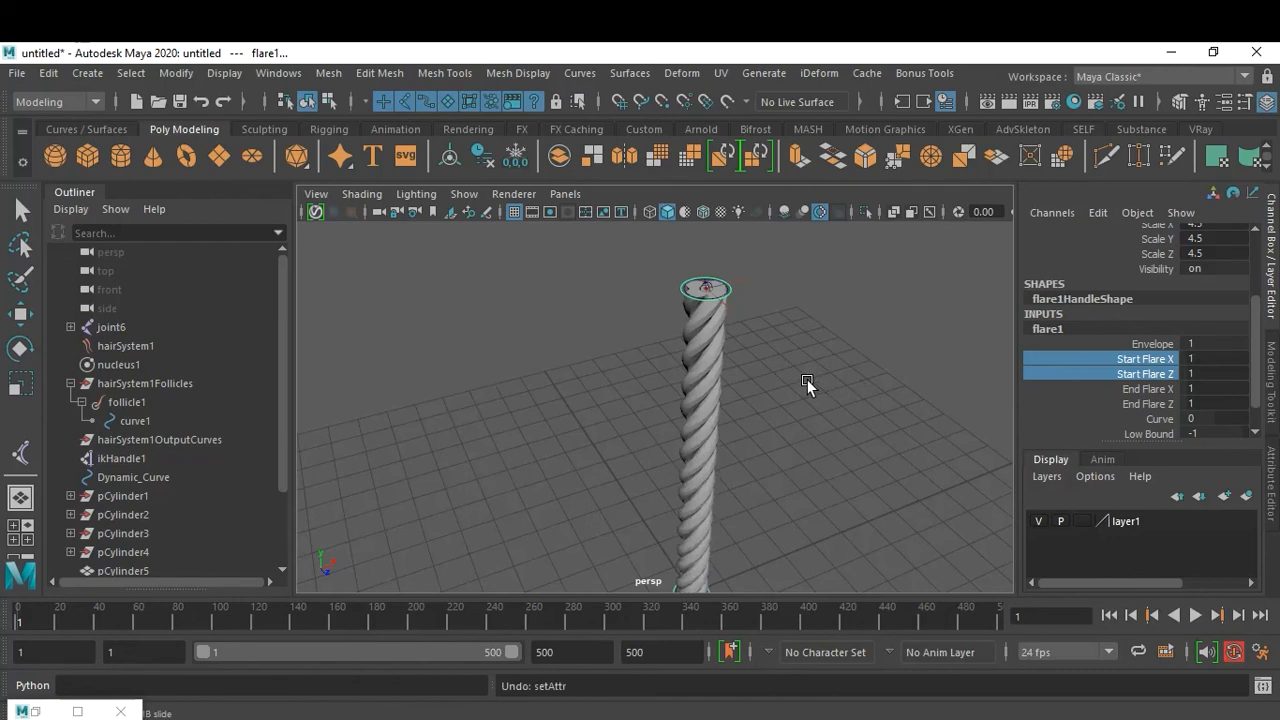
# Taper the rope's upper end with End Flare X and Z of 0.2 and bulge its profile with a Curve of about 1.3.
pyautogui.click(1141, 390)
pyautogui.moveTo(1140, 396); pyautogui.dragTo(1136, 405)
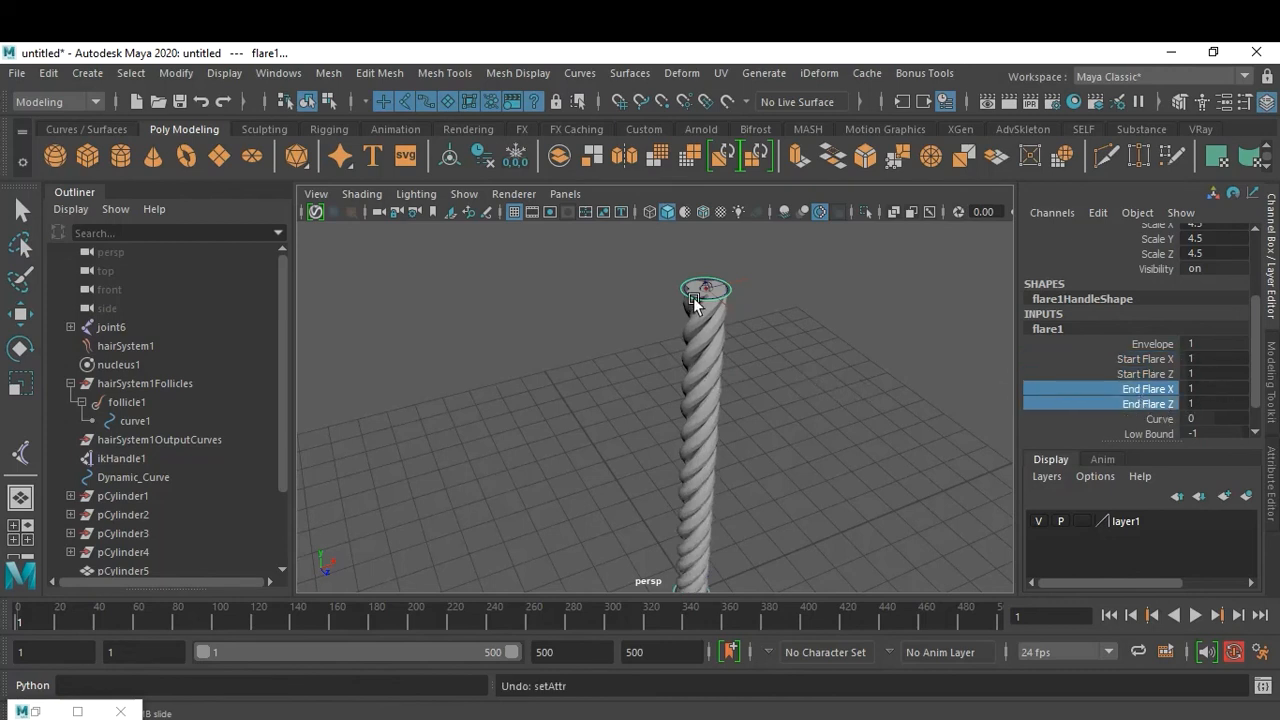
pyautogui.keyDown('alt'); pyautogui.moveTo(798, 386); pyautogui.dragTo(832, 353, button='middle'); pyautogui.keyUp('alt')
pyautogui.keyDown('alt'); pyautogui.moveTo(832, 354); pyautogui.dragTo(809, 348, button='right'); pyautogui.keyUp('alt')
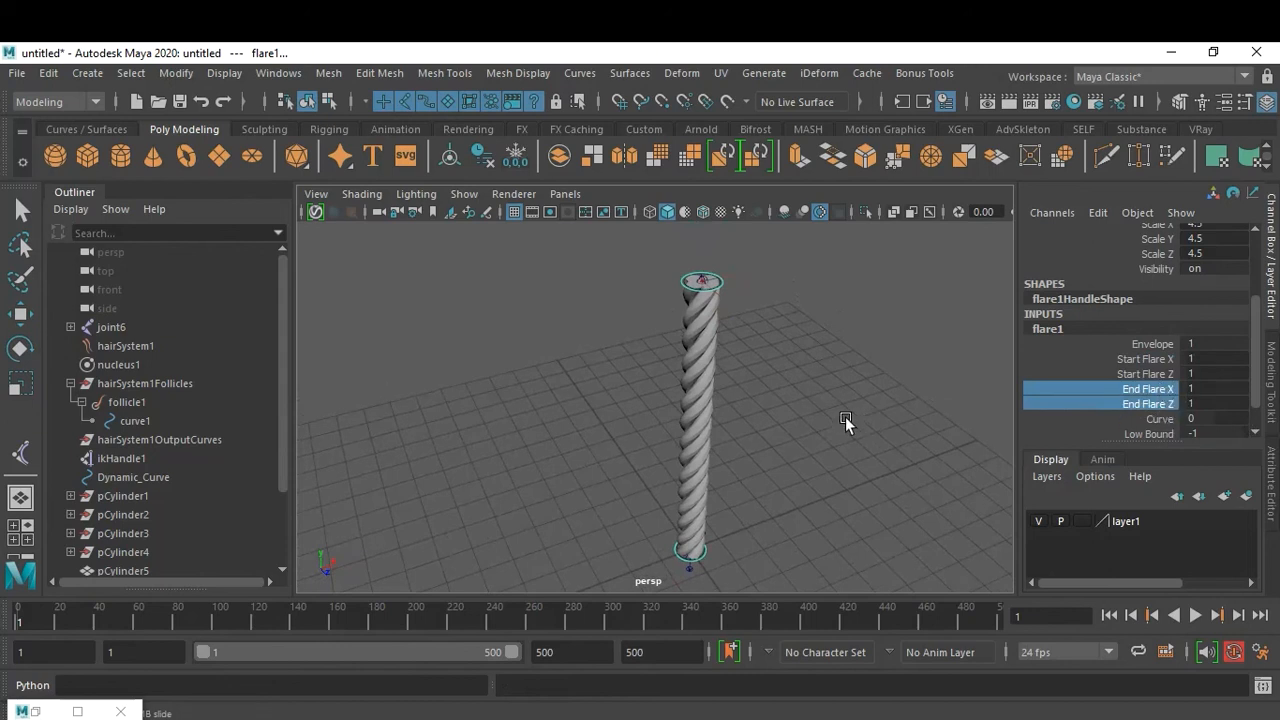
pyautogui.moveTo(795, 412); pyautogui.dragTo(785, 416, button='middle')
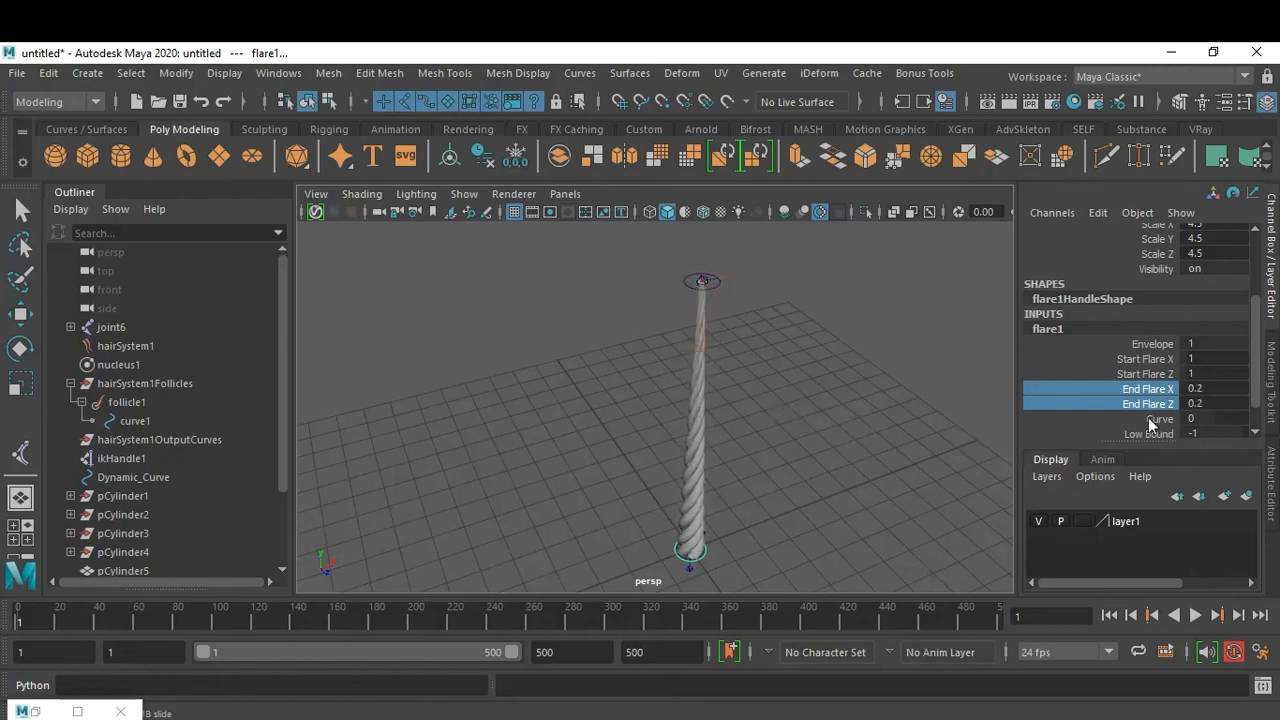
pyautogui.click(1150, 419)
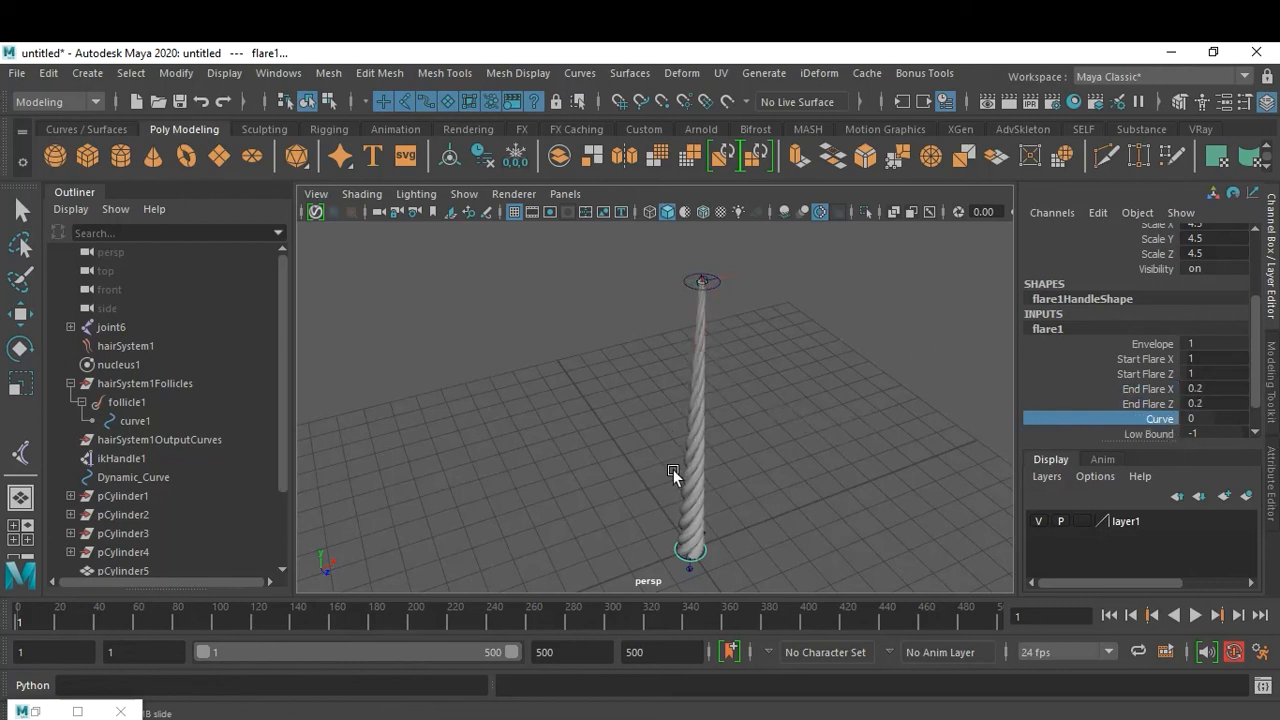
pyautogui.moveTo(814, 410); pyautogui.dragTo(826, 413, button='middle')
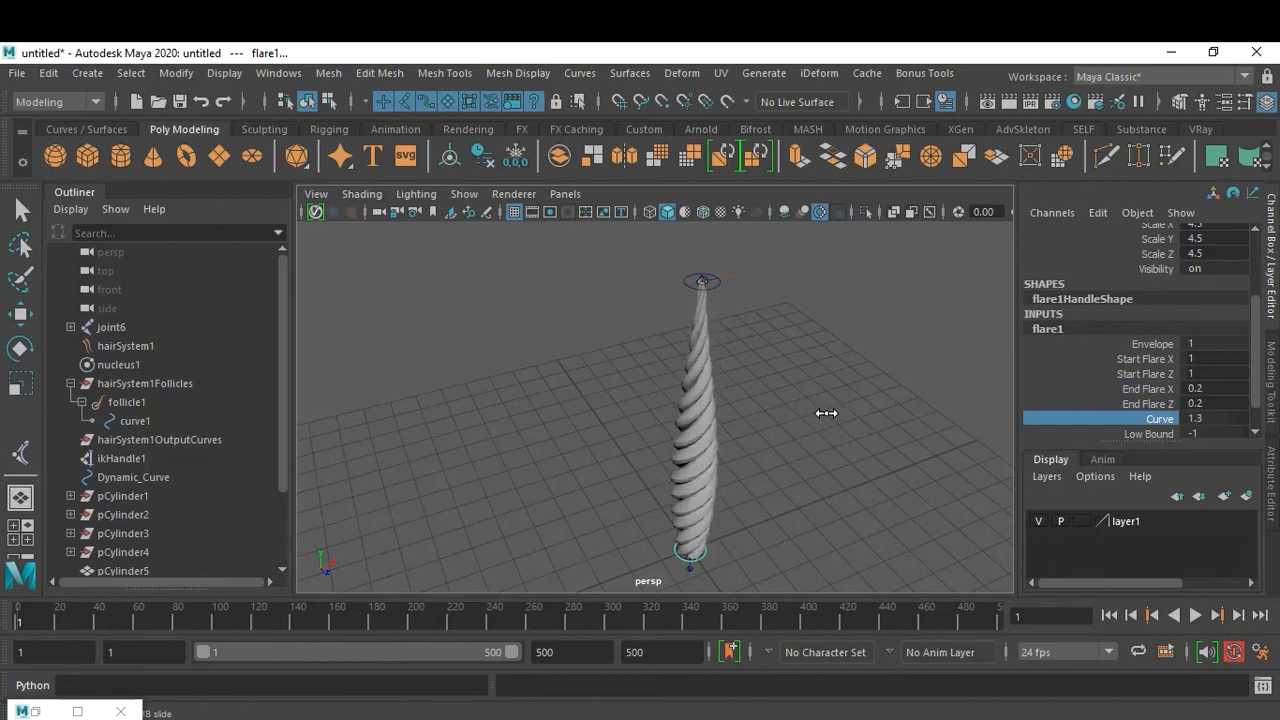
# Select the tapered rope mesh and delete its construction history.
pyautogui.click(815, 431)
pyautogui.press('w')
pyautogui.keyDown('alt'); pyautogui.moveTo(815, 431); pyautogui.dragTo(649, 426); pyautogui.keyUp('alt')
pyautogui.keyDown('alt'); pyautogui.moveTo(648, 426); pyautogui.dragTo(827, 377, button='right'); pyautogui.keyUp('alt')
pyautogui.keyDown('alt'); pyautogui.moveTo(827, 377); pyautogui.dragTo(708, 466); pyautogui.keyUp('alt')
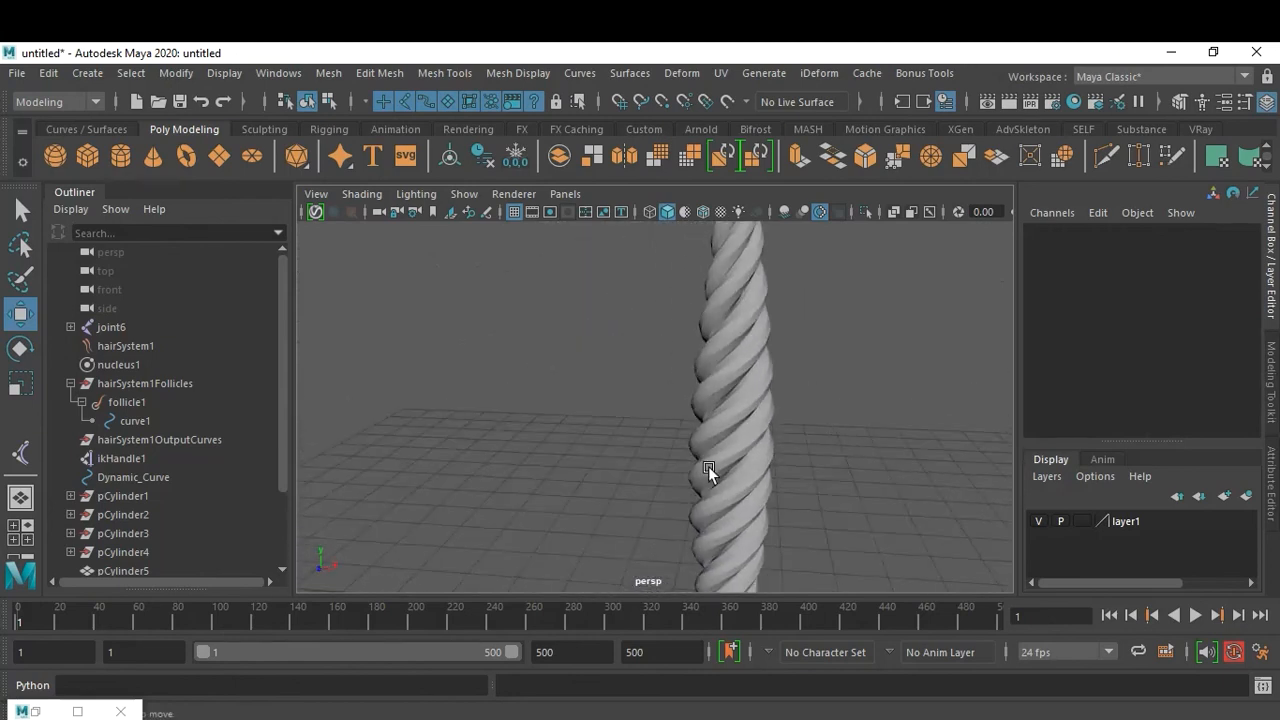
pyautogui.click(697, 444)
pyautogui.click(841, 441)
pyautogui.click(725, 430)
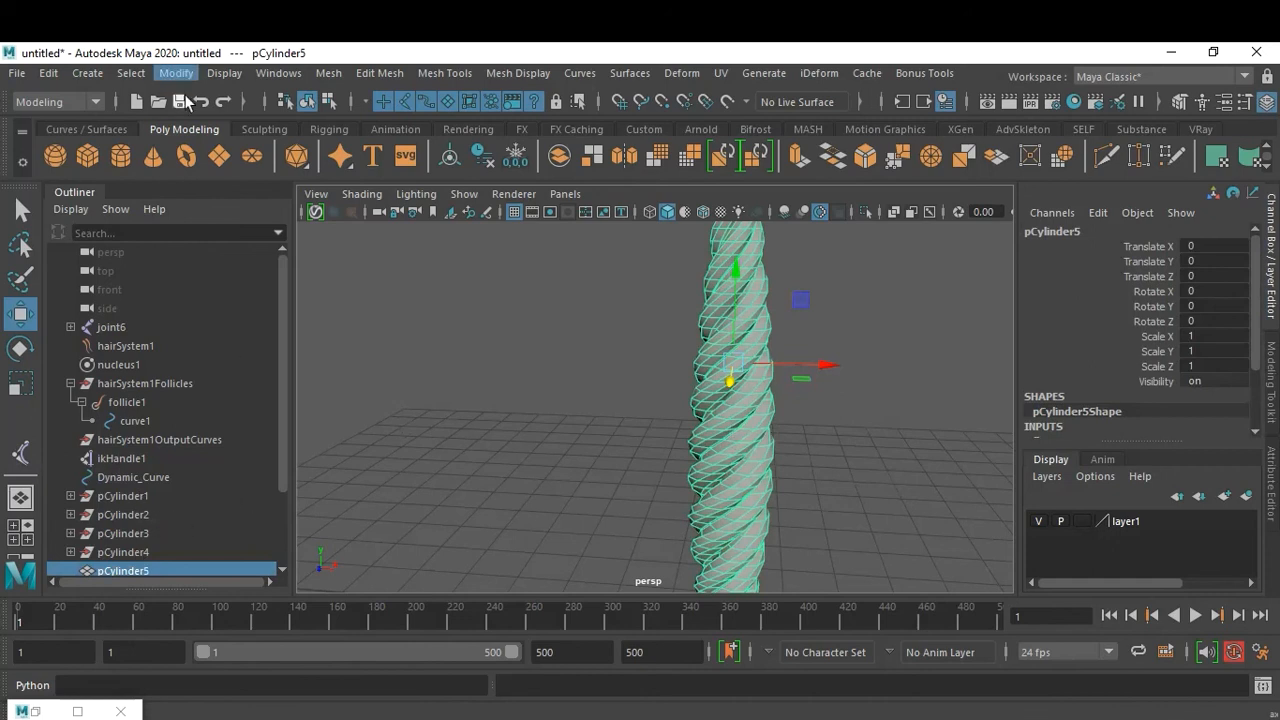
pyautogui.click(45, 73)
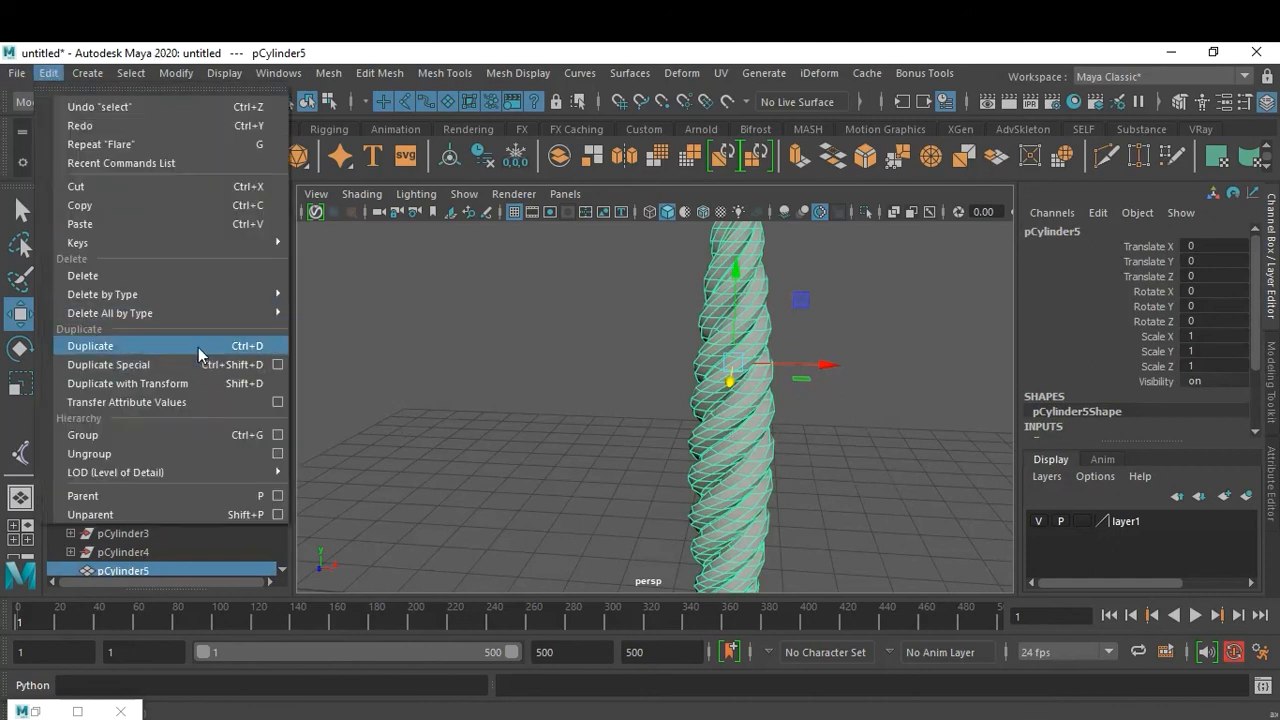
pyautogui.moveTo(188, 292)
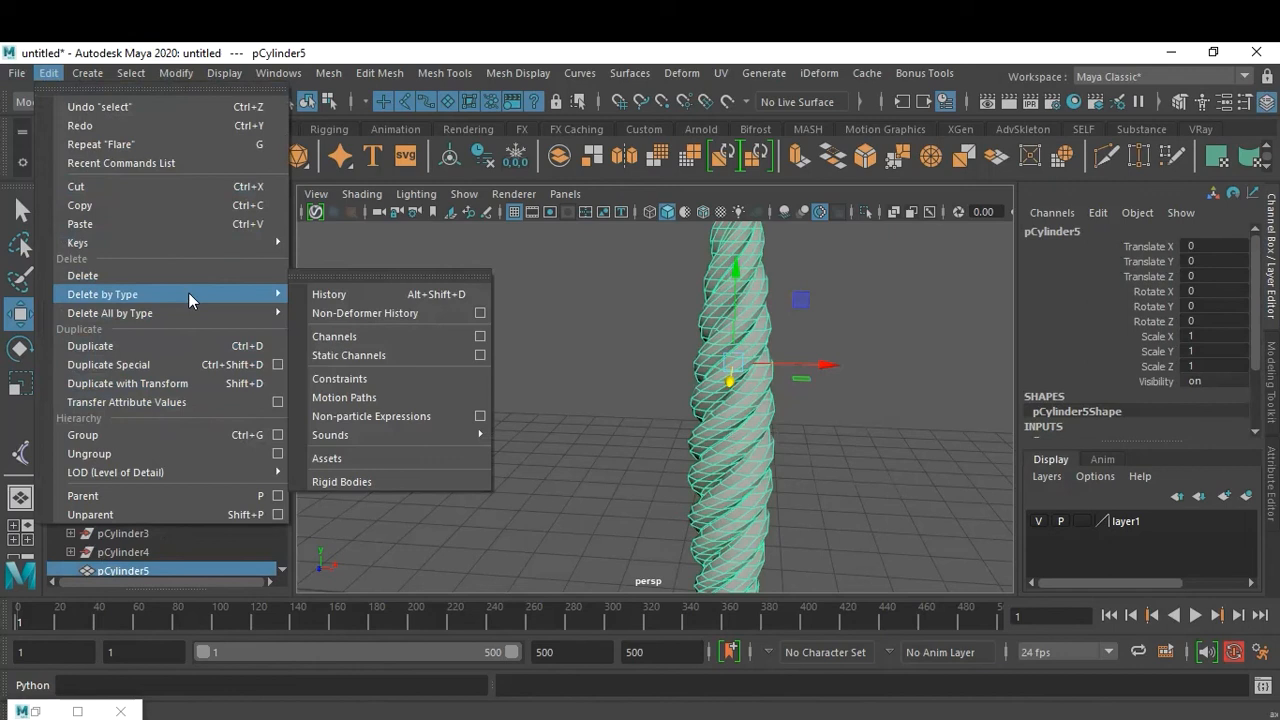
pyautogui.click(325, 300)
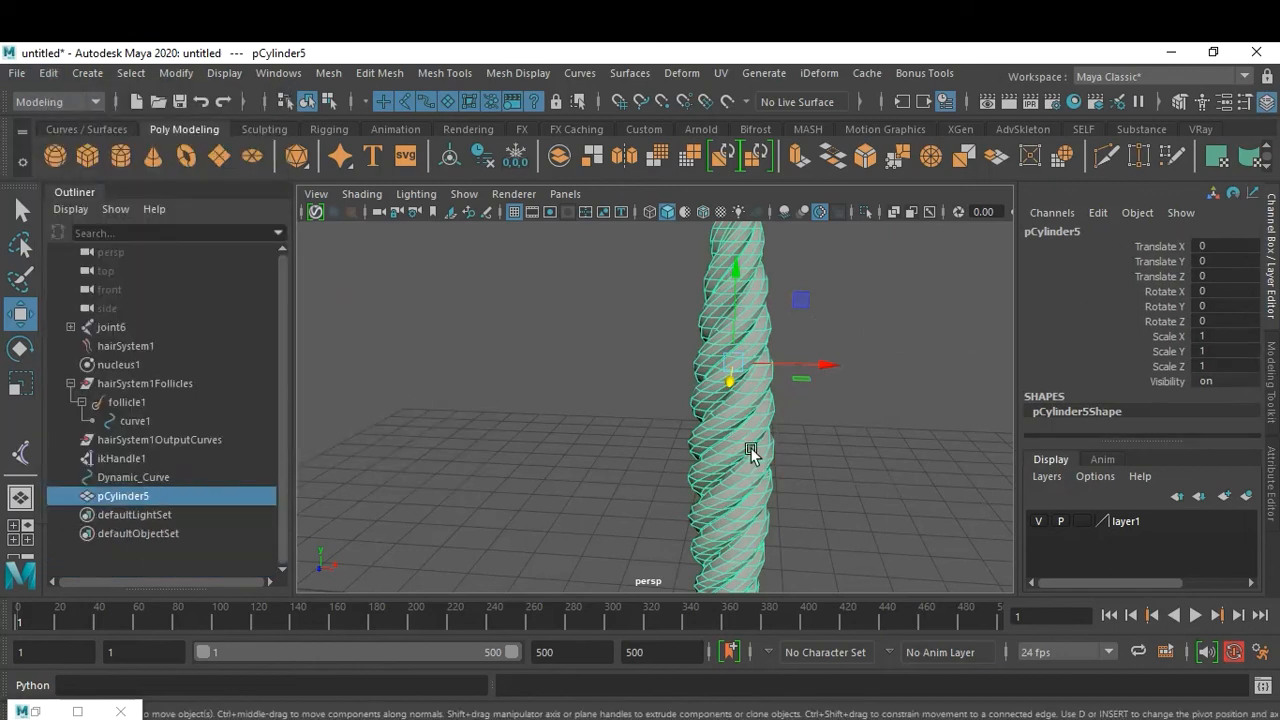
# Select the rope mesh together with the root joint joint6 and switch to the Rigging menu set.
pyautogui.click(812, 450)
pyautogui.click(716, 439)
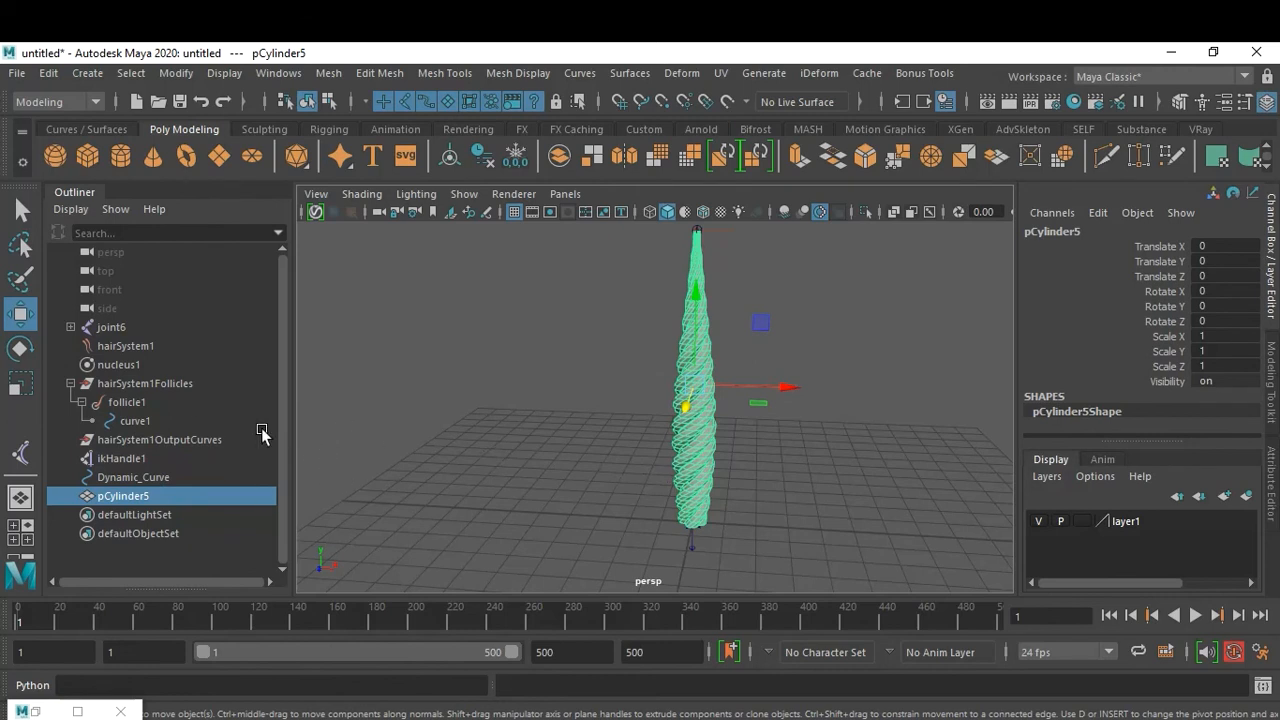
pyautogui.keyDown('ctrl'); pyautogui.click(110, 328); pyautogui.keyUp('ctrl')
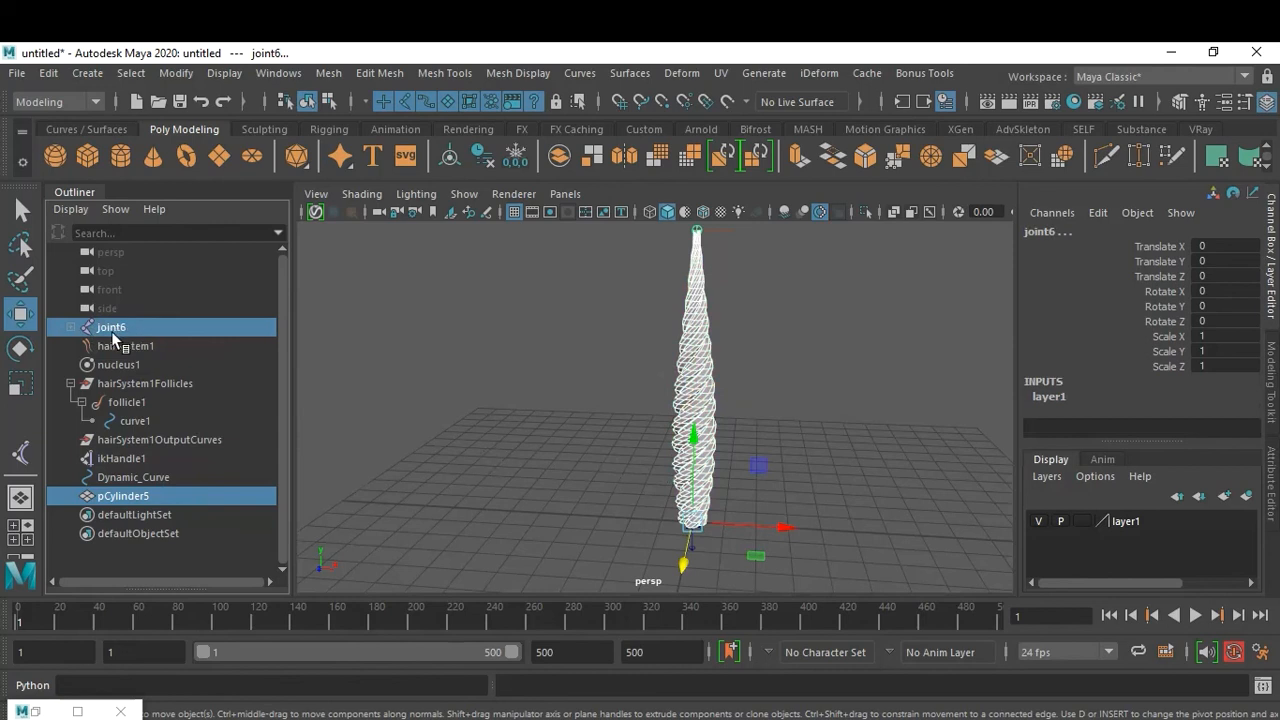
pyautogui.click(55, 101)
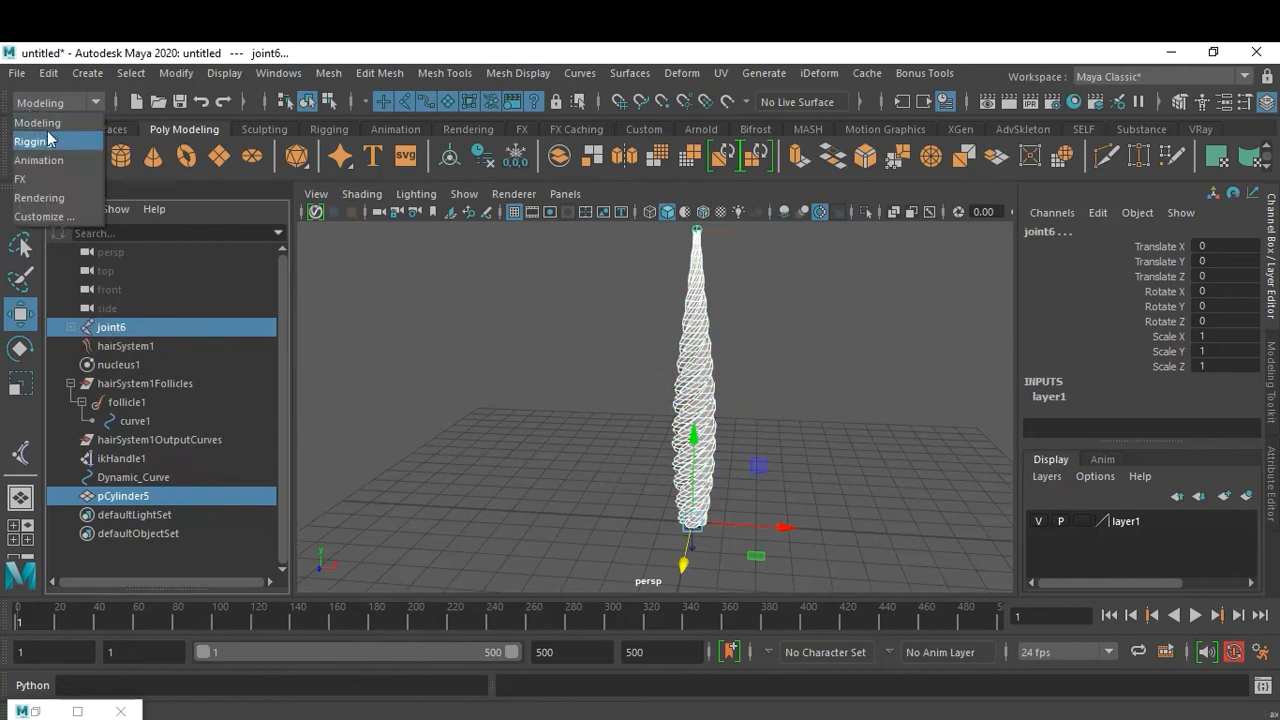
pyautogui.click(50, 136)
# Open the Bind Skin options and reset them to their defaults.
pyautogui.click(382, 73)
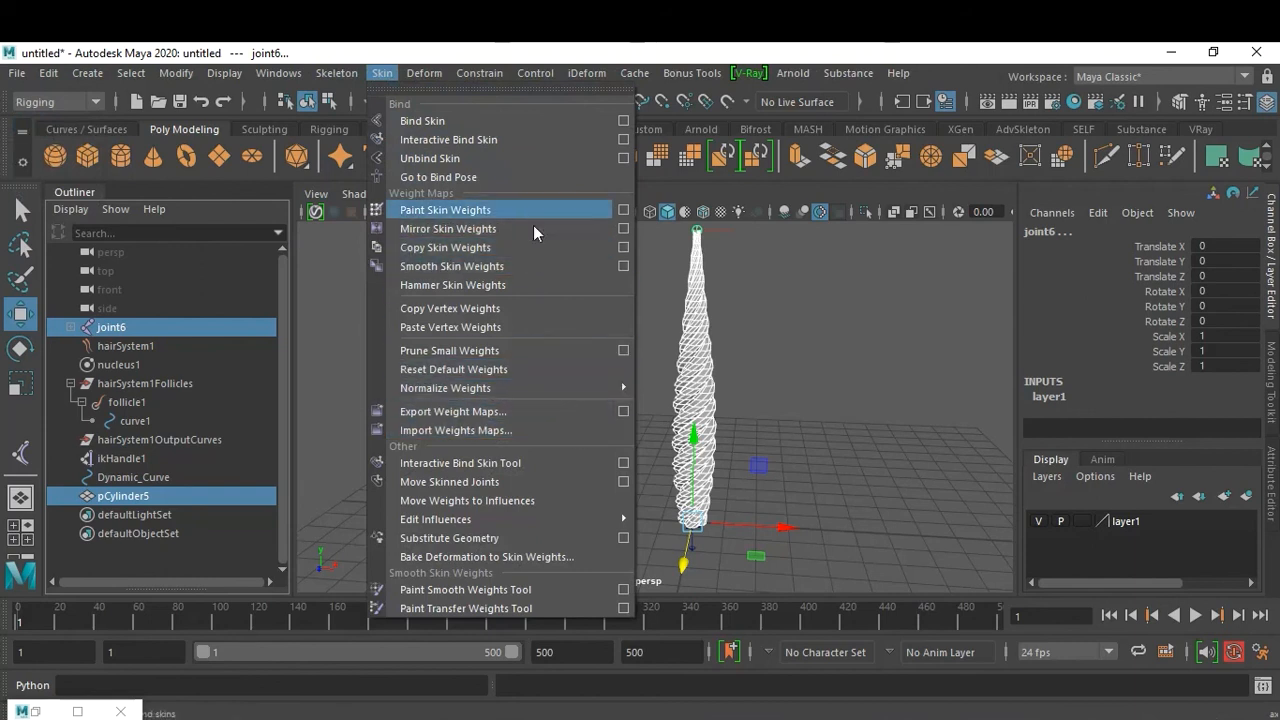
pyautogui.click(623, 121)
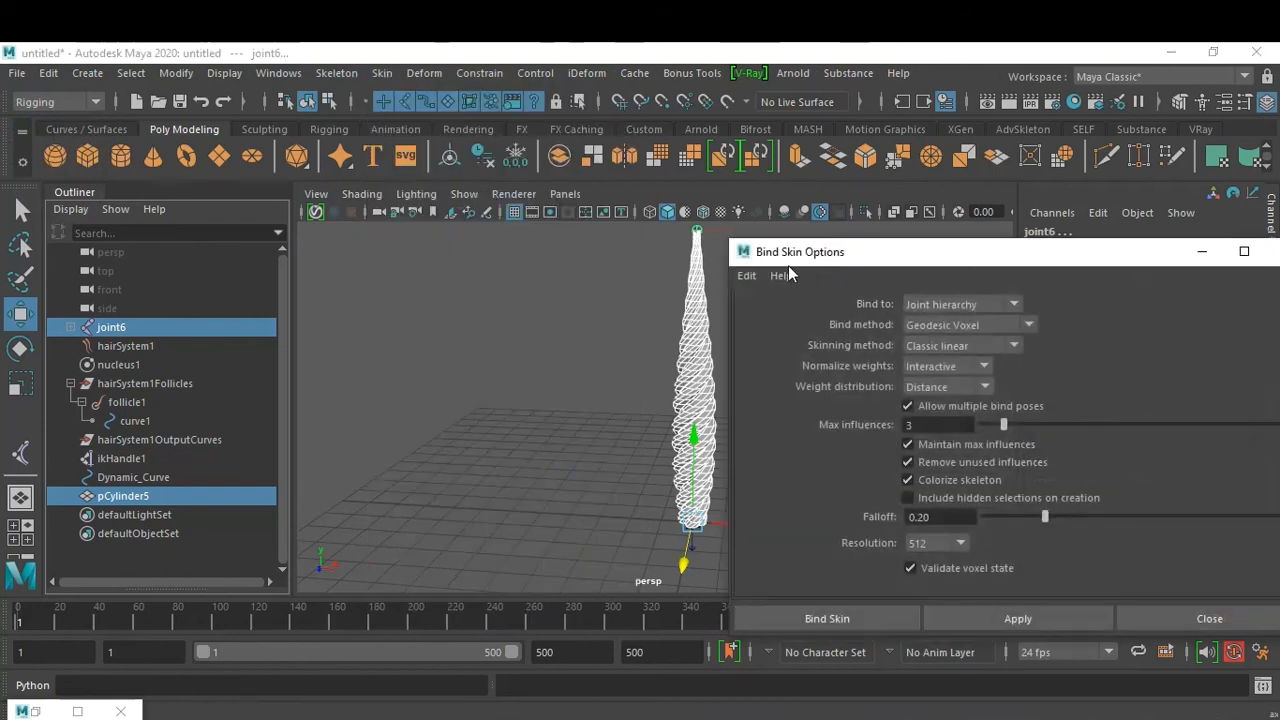
pyautogui.click(746, 275)
pyautogui.click(760, 313)
pyautogui.click(746, 275)
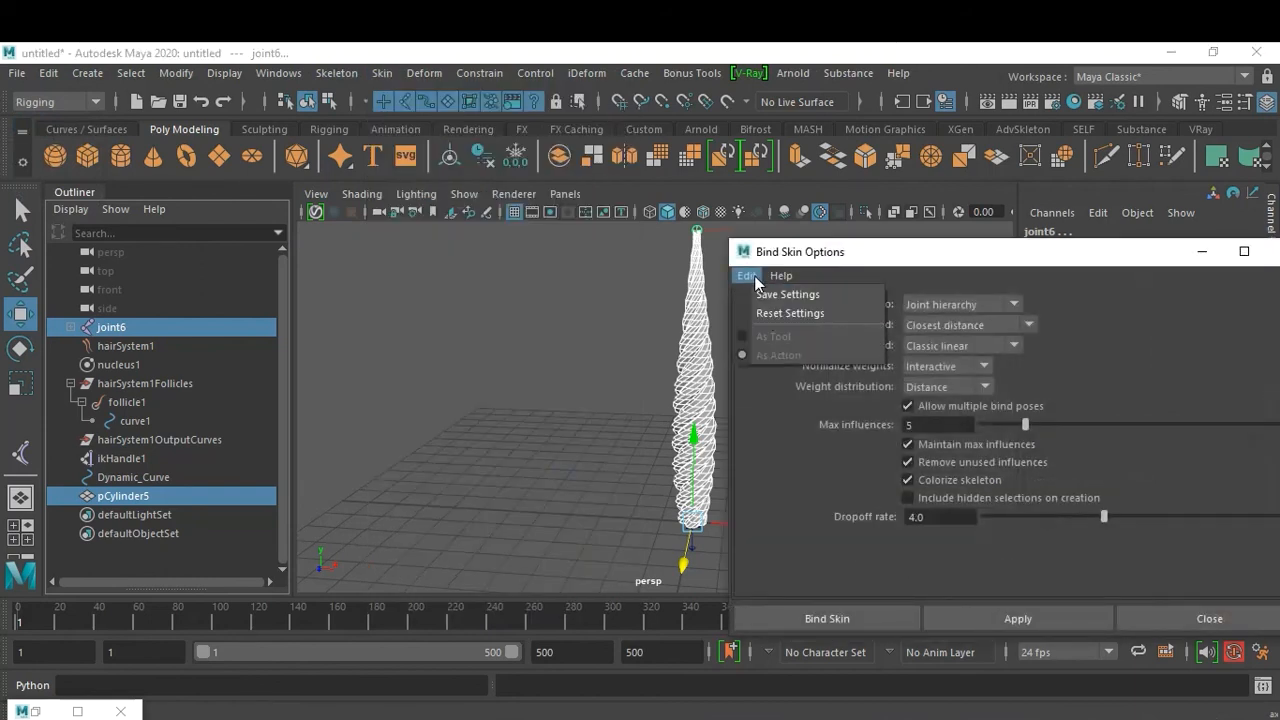
pyautogui.click(766, 313)
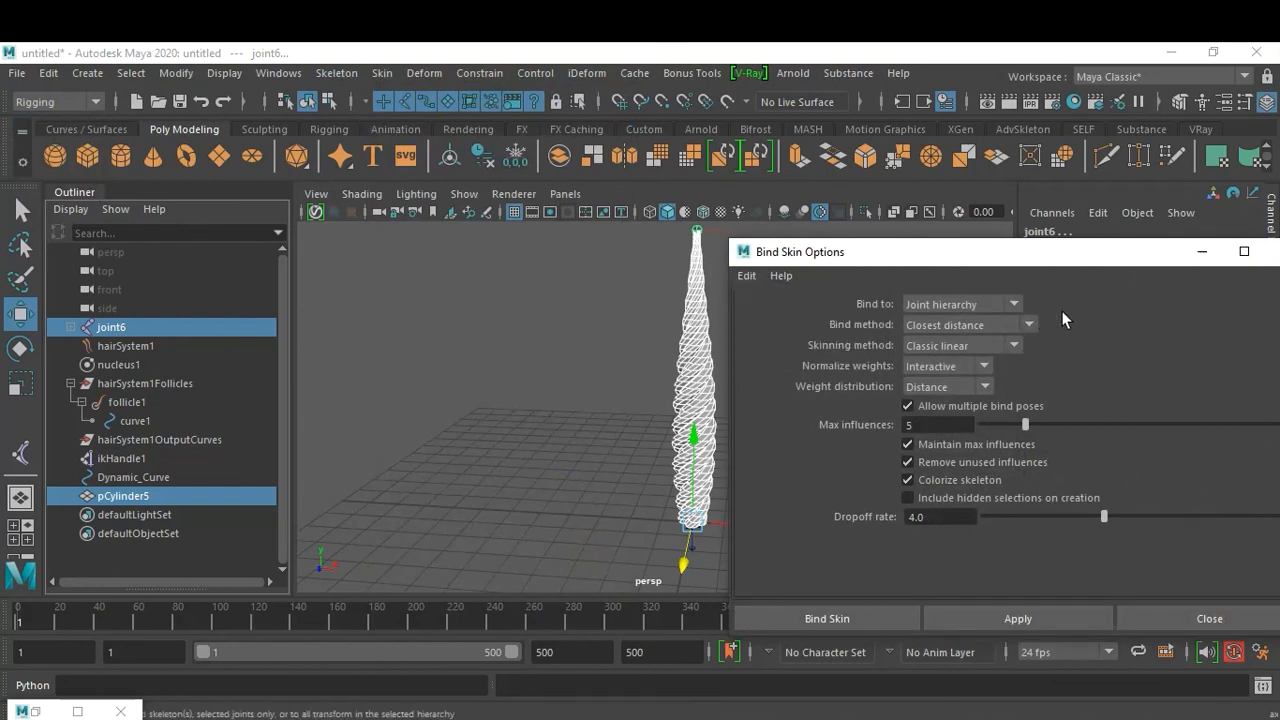
# Set the skin bind method to Geodesic Voxel with a resolution of 512.
pyautogui.click(994, 343)
pyautogui.click(980, 327)
pyautogui.click(981, 326)
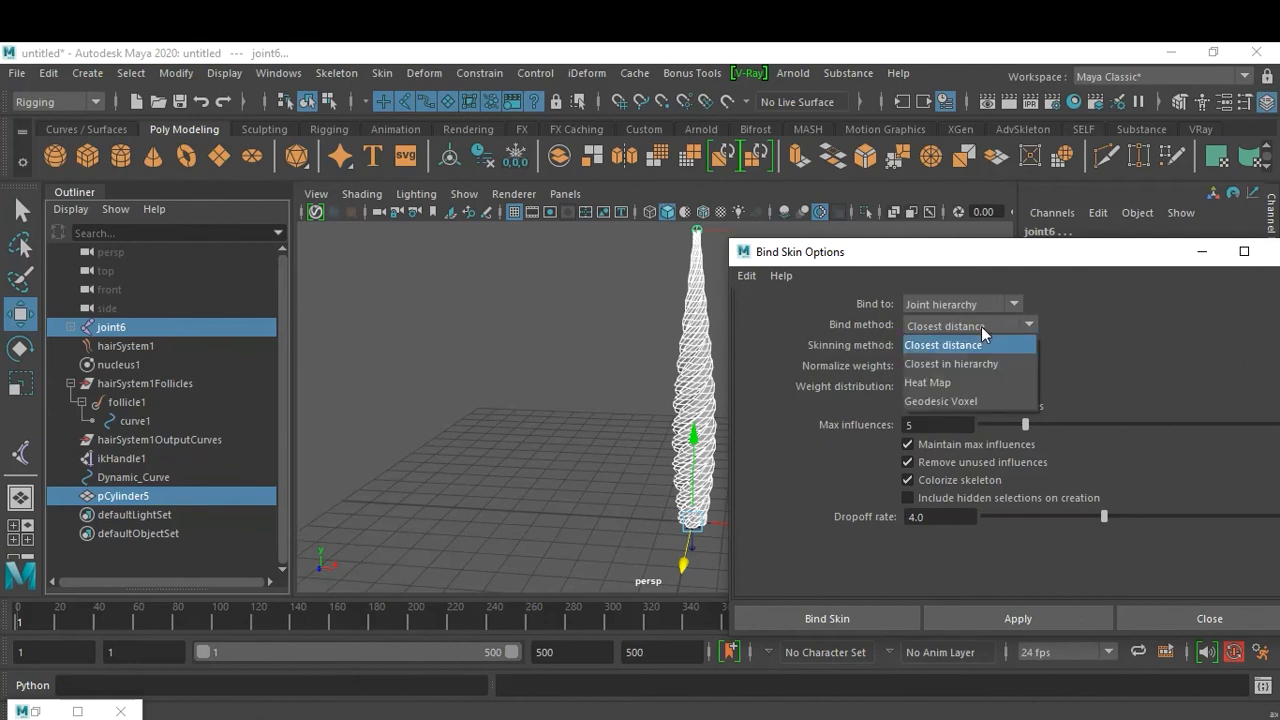
pyautogui.click(997, 403)
pyautogui.click(962, 544)
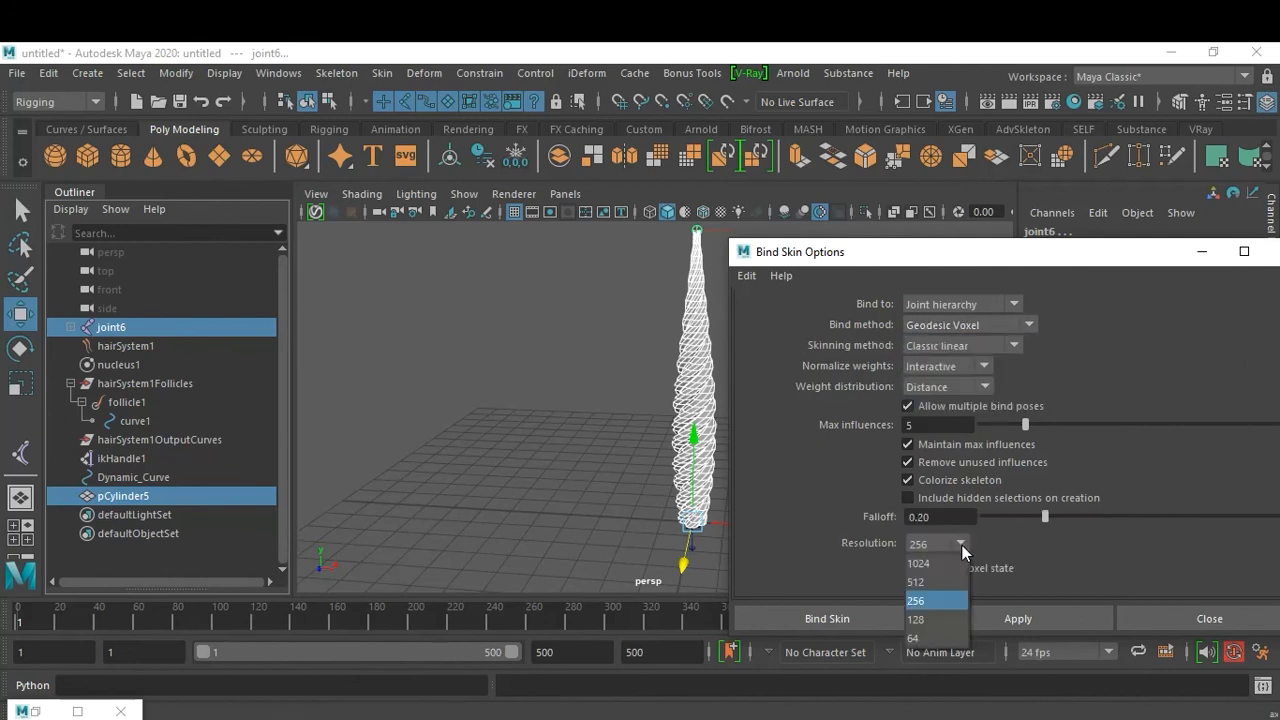
pyautogui.click(938, 581)
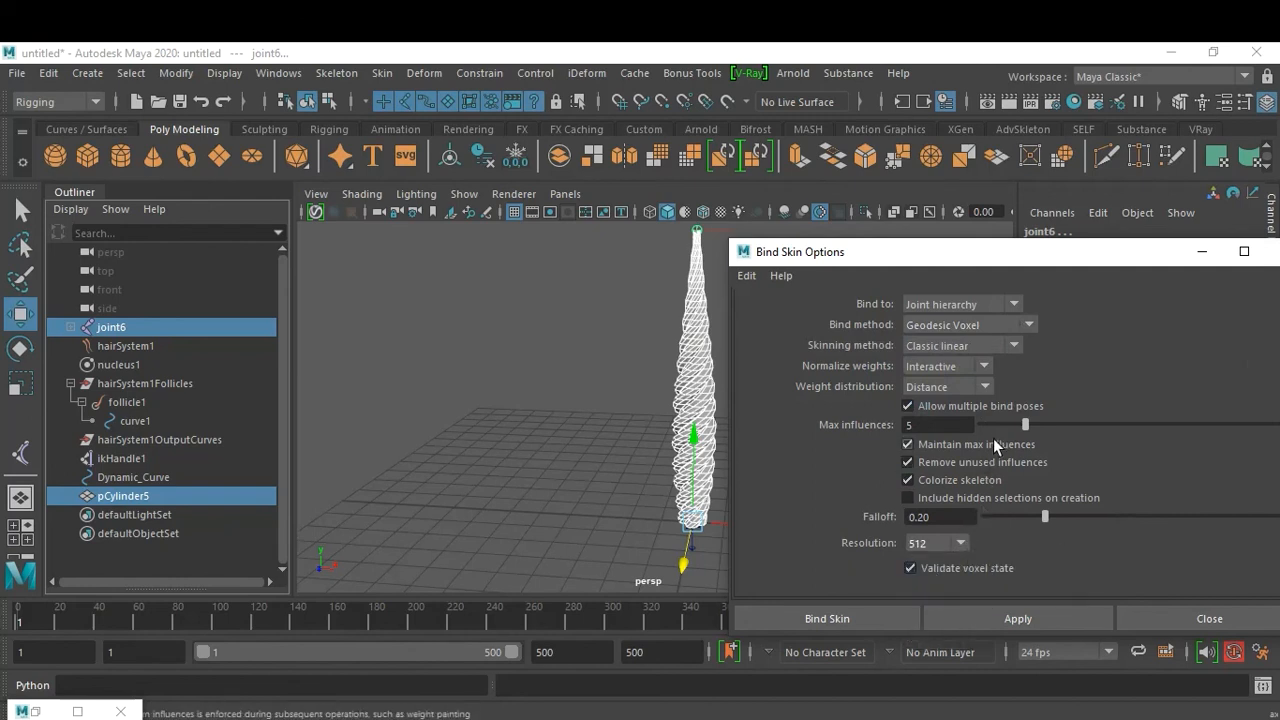
# Set Max influences to 3 and bind the rope mesh to the joint hierarchy.
pyautogui.doubleClick(965, 425)
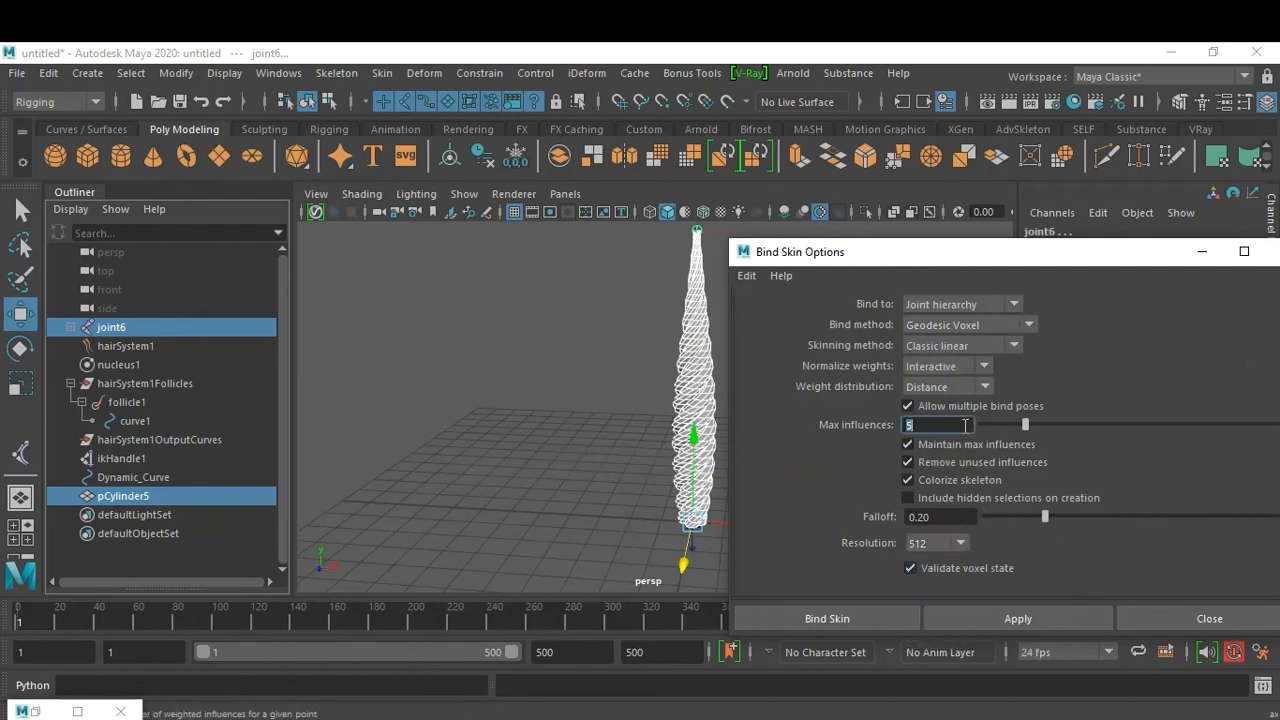
pyautogui.write('3')
pyautogui.press('Return')
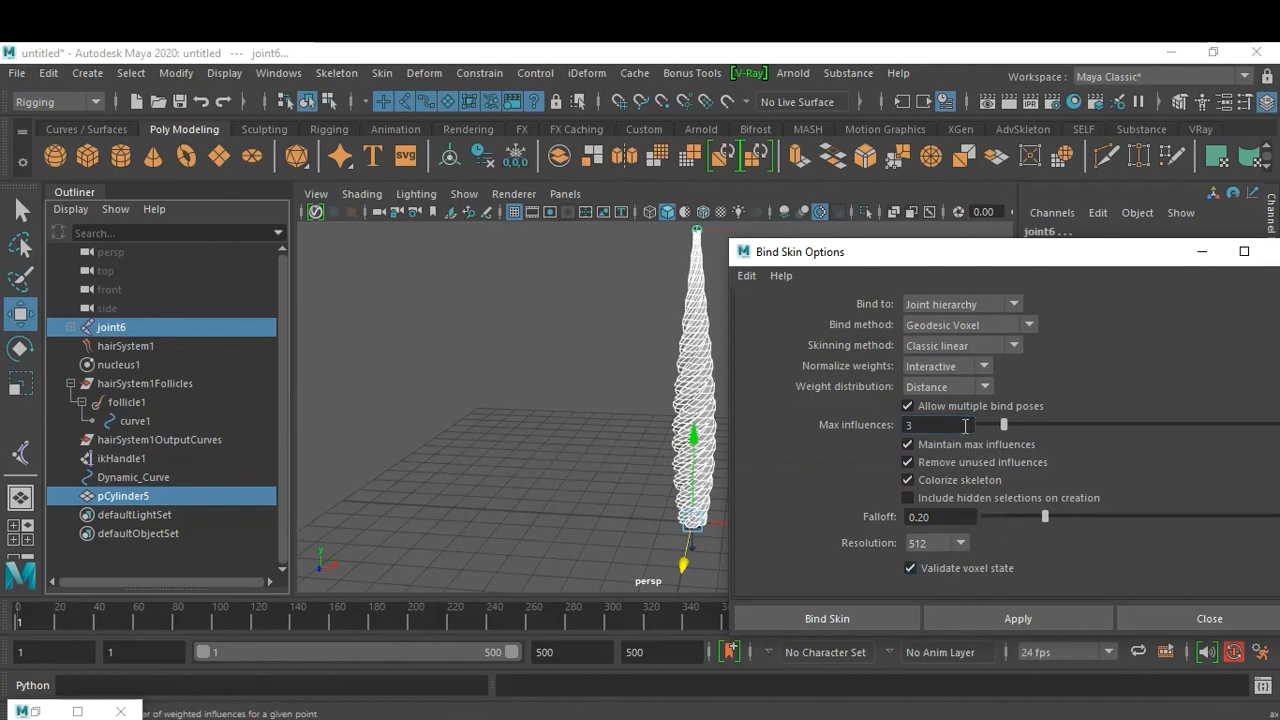
pyautogui.click(889, 619)
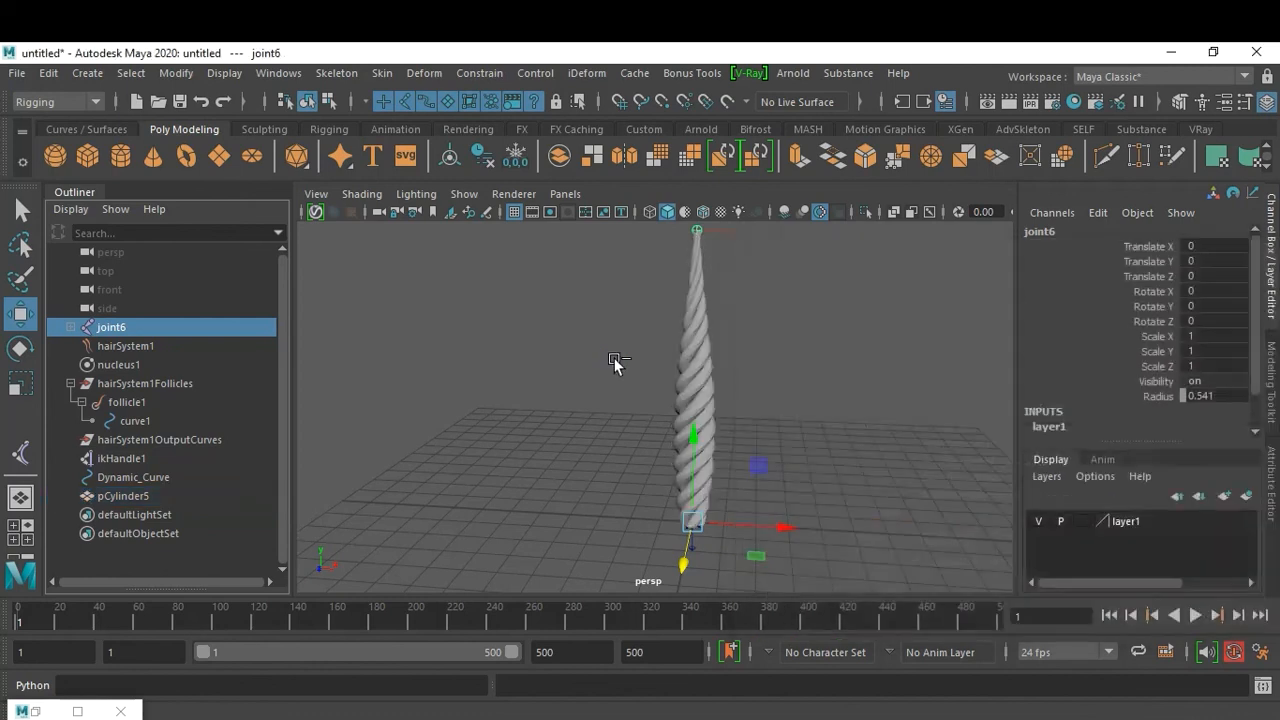
# Play the simulation to check how the skinned rope follows the dynamic joint chain, and return to the first frame.
pyautogui.click(840, 322)
pyautogui.scroll(-2, 840, 322)
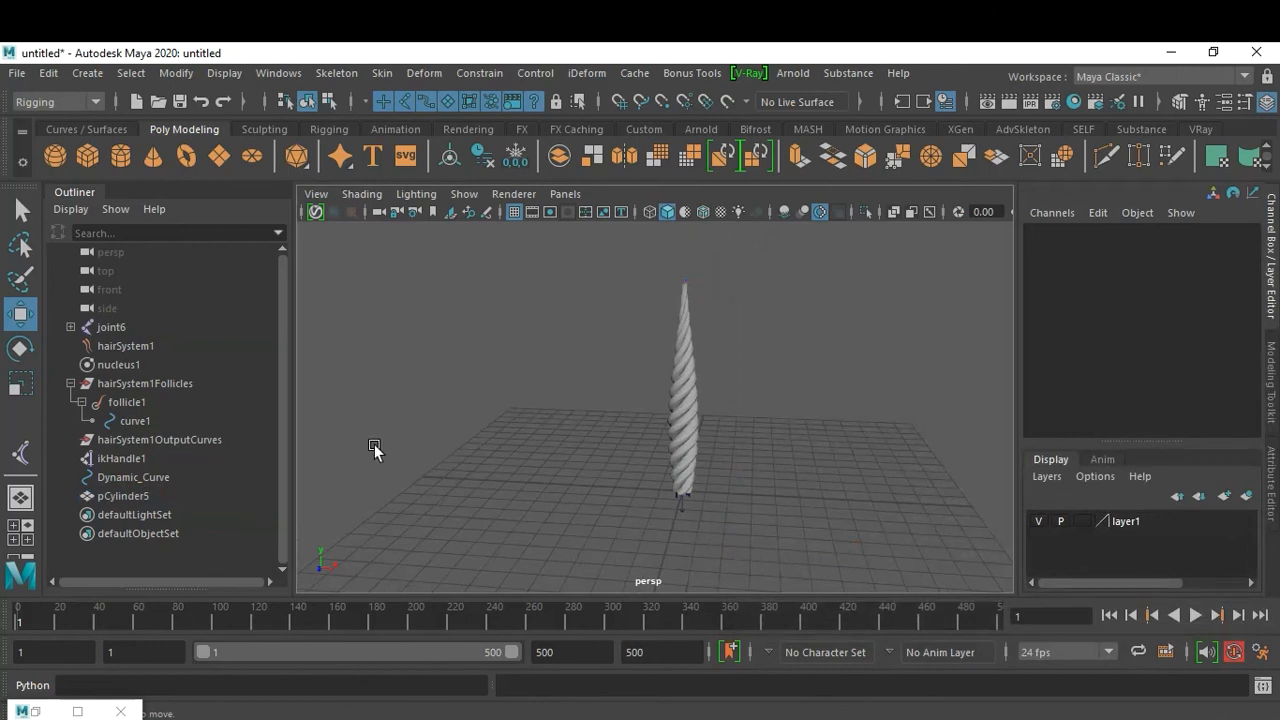
pyautogui.click(1196, 618)
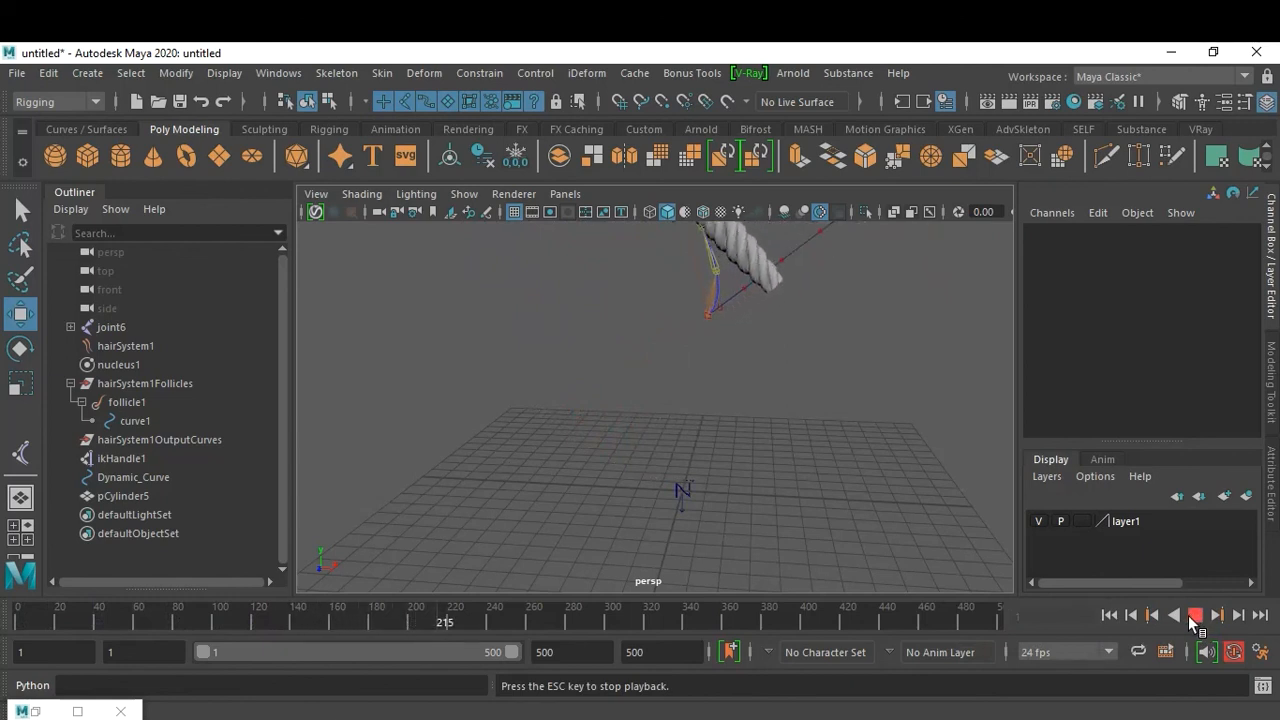
pyautogui.click(1192, 616)
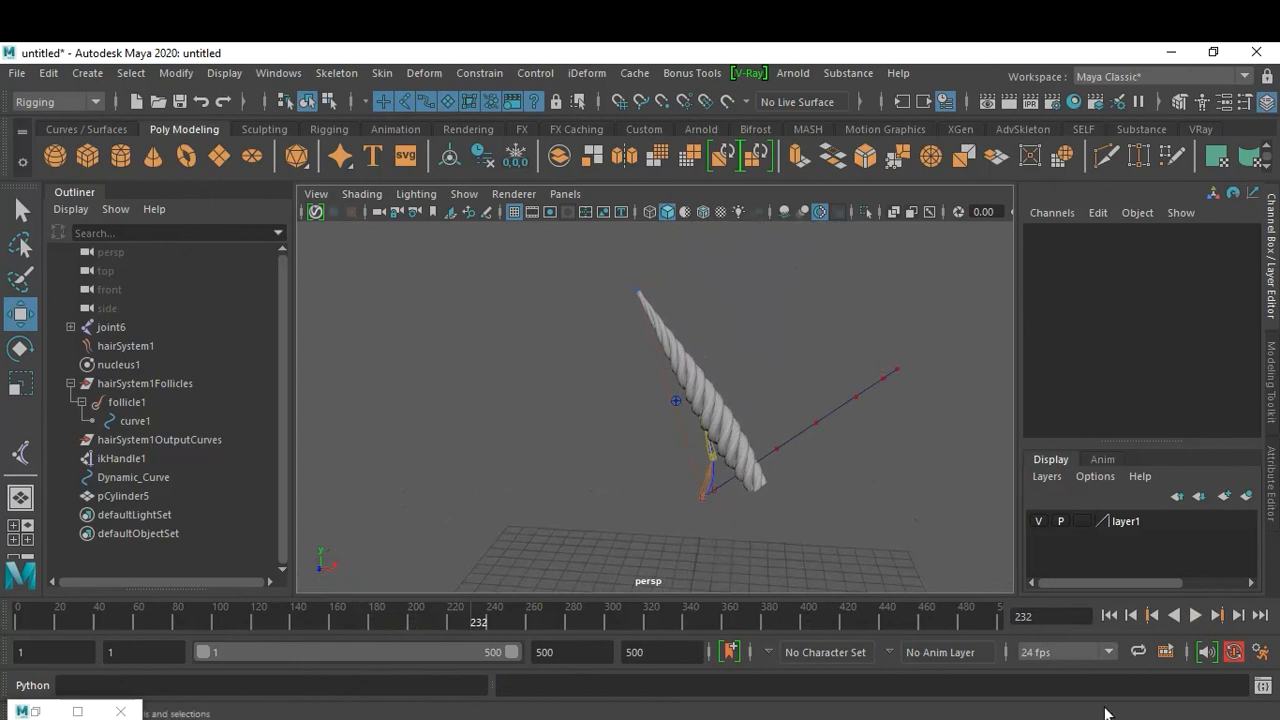
pyautogui.click(1109, 616)
pyautogui.keyDown('alt'); pyautogui.moveTo(710, 545); pyautogui.dragTo(728, 378); pyautogui.keyUp('alt')
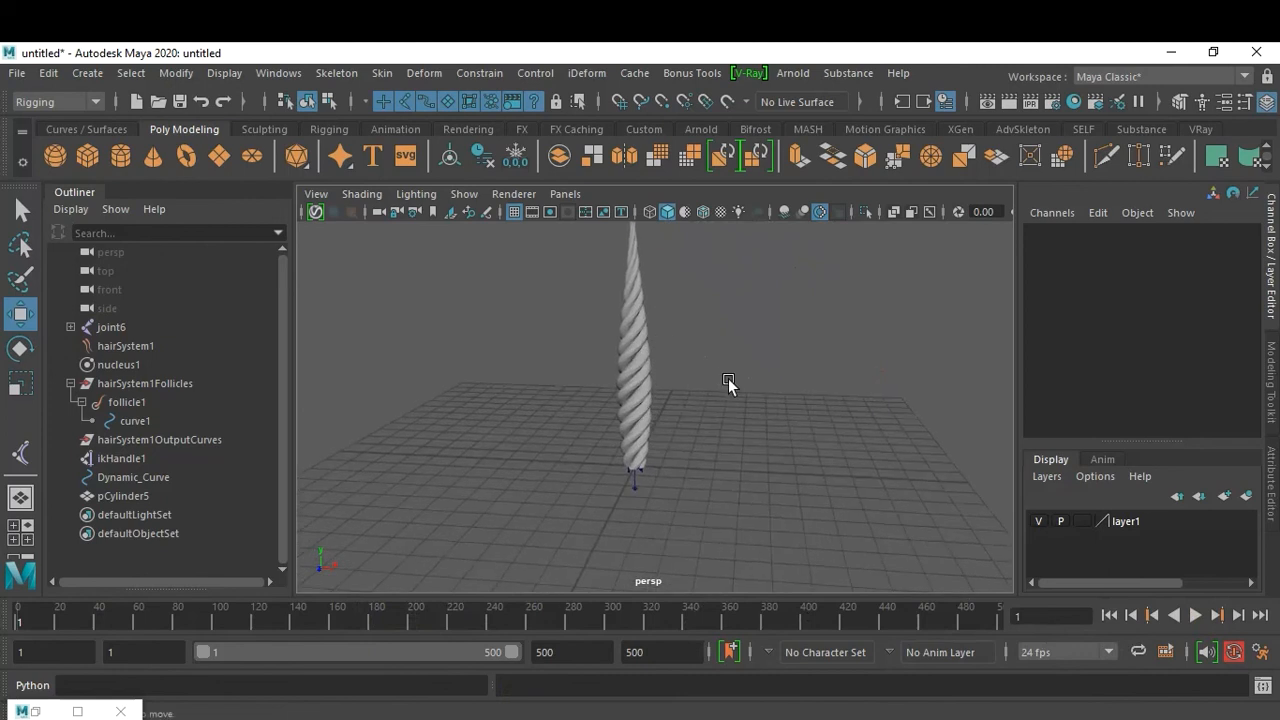
# Unbind the skin from the rope mesh pCylinder5 to detach it from the joint chain.
pyautogui.click(110, 328)
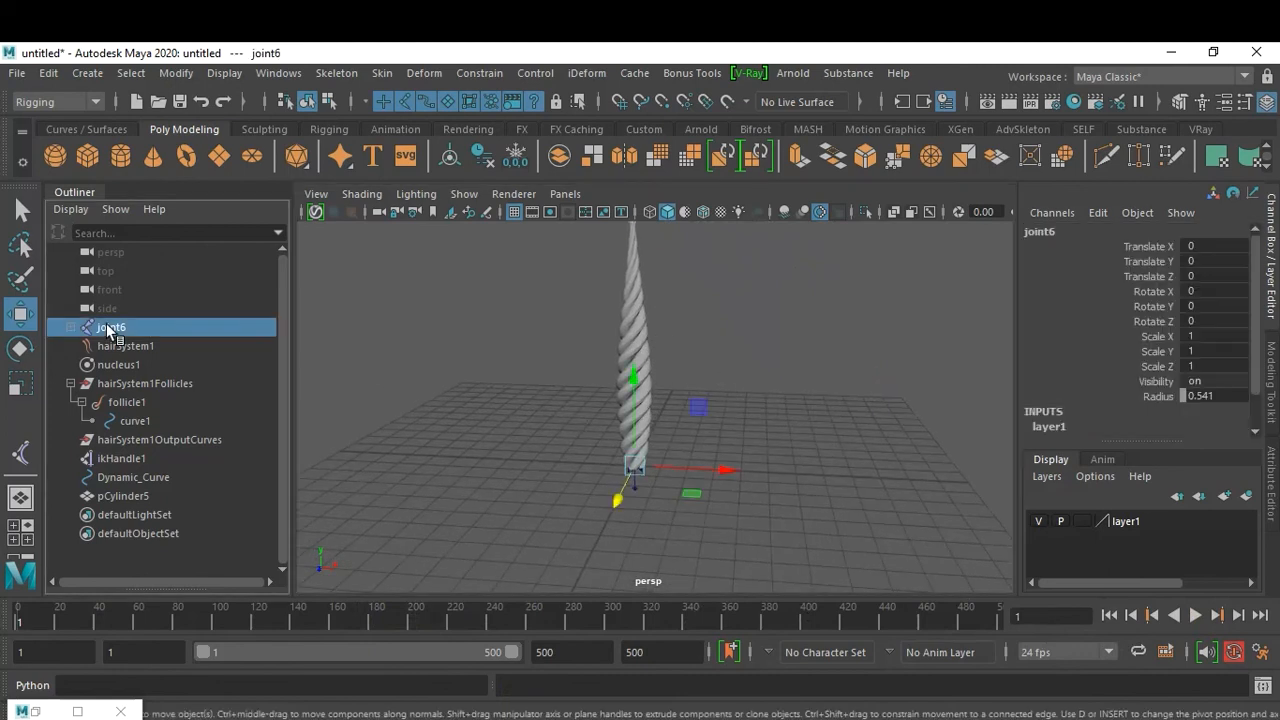
pyautogui.click(840, 402)
pyautogui.click(650, 368)
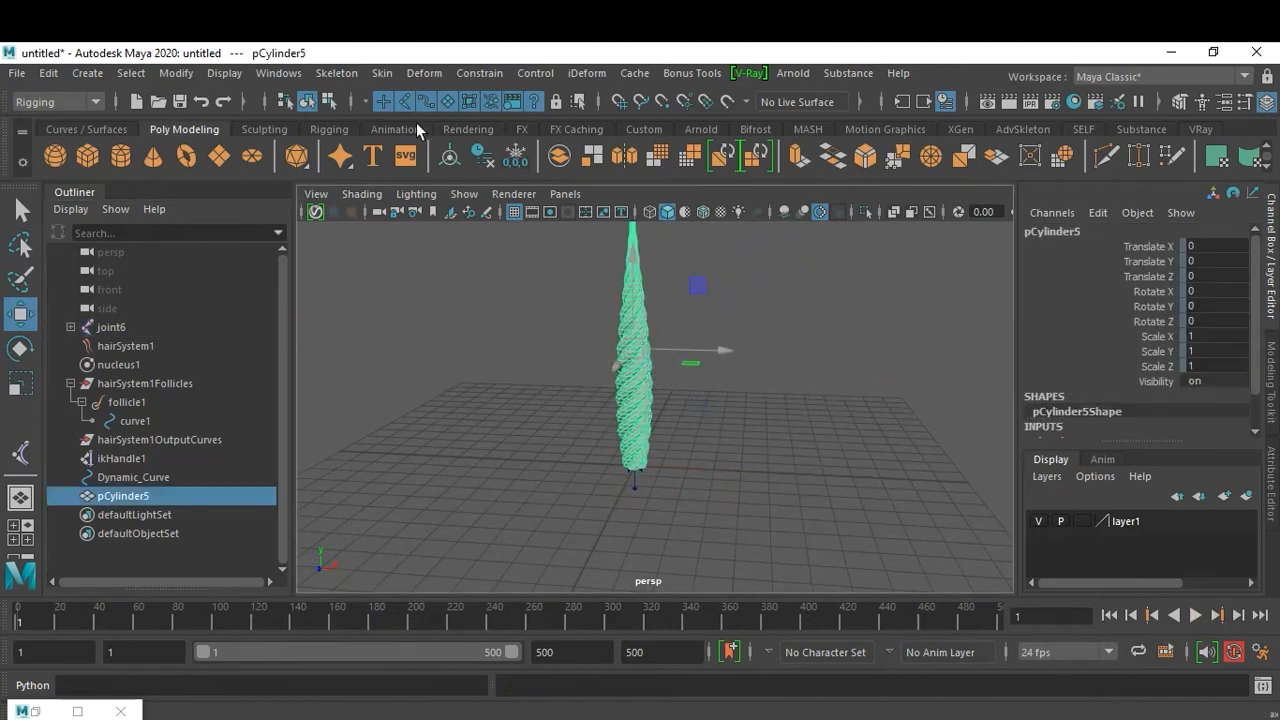
pyautogui.click(383, 73)
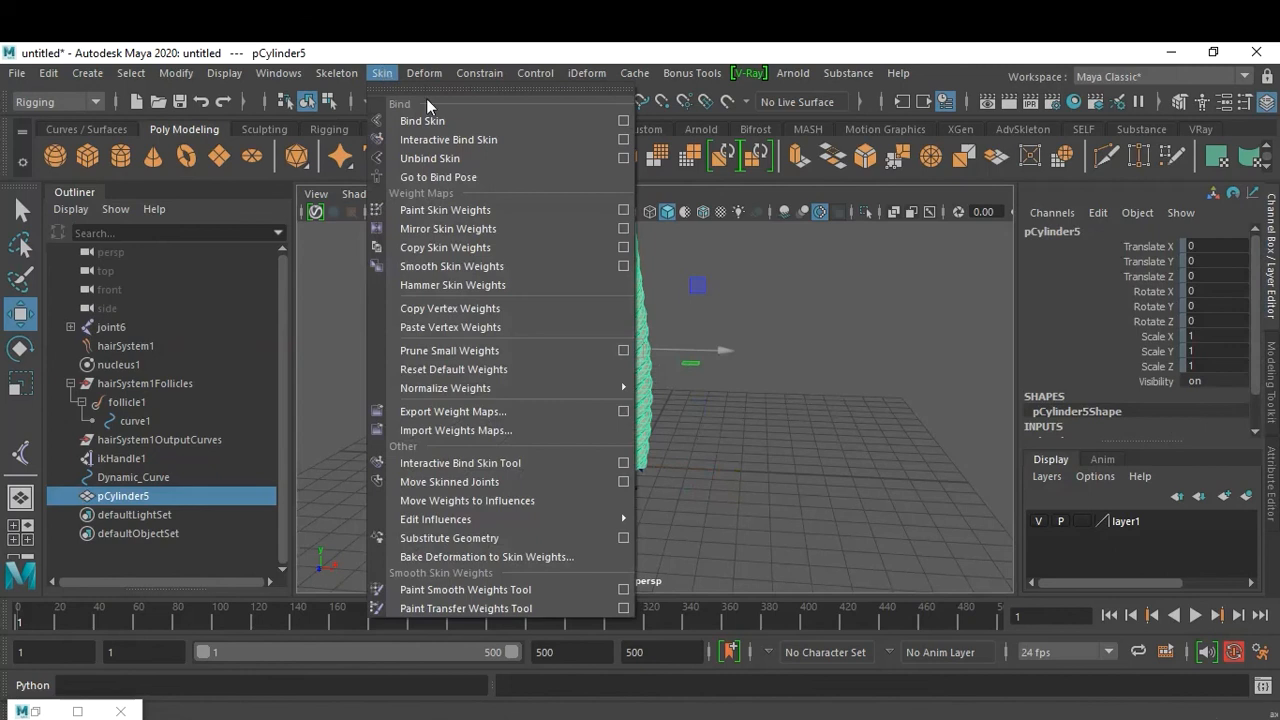
pyautogui.click(480, 158)
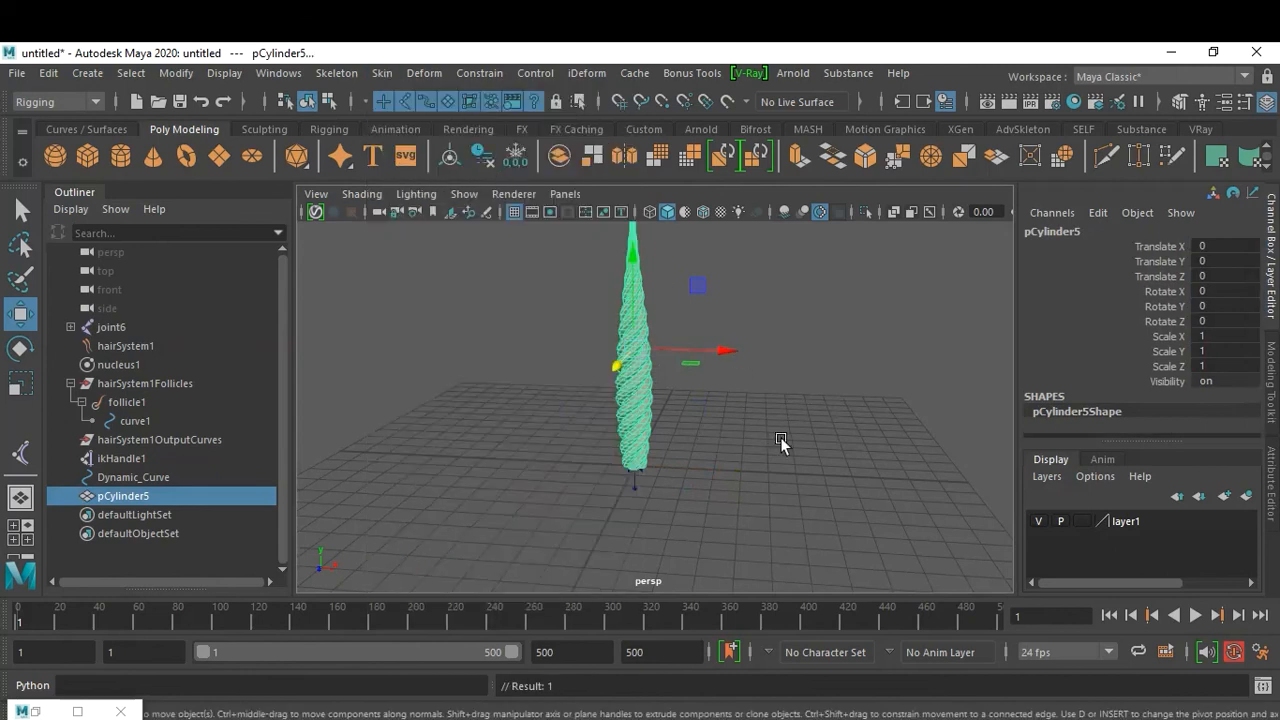
pyautogui.click(699, 448)
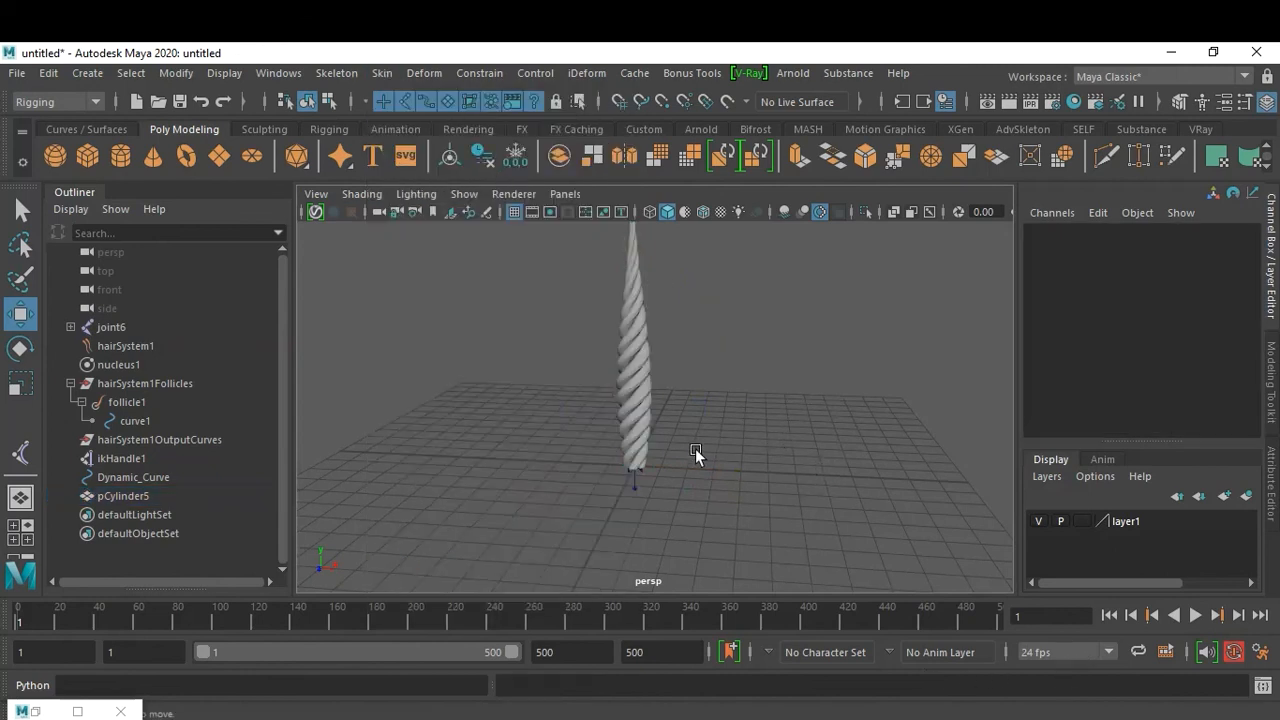
# Turn on X-Ray shading to inspect the joints inside the lower end of the rope mesh.
pyautogui.click(643, 431)
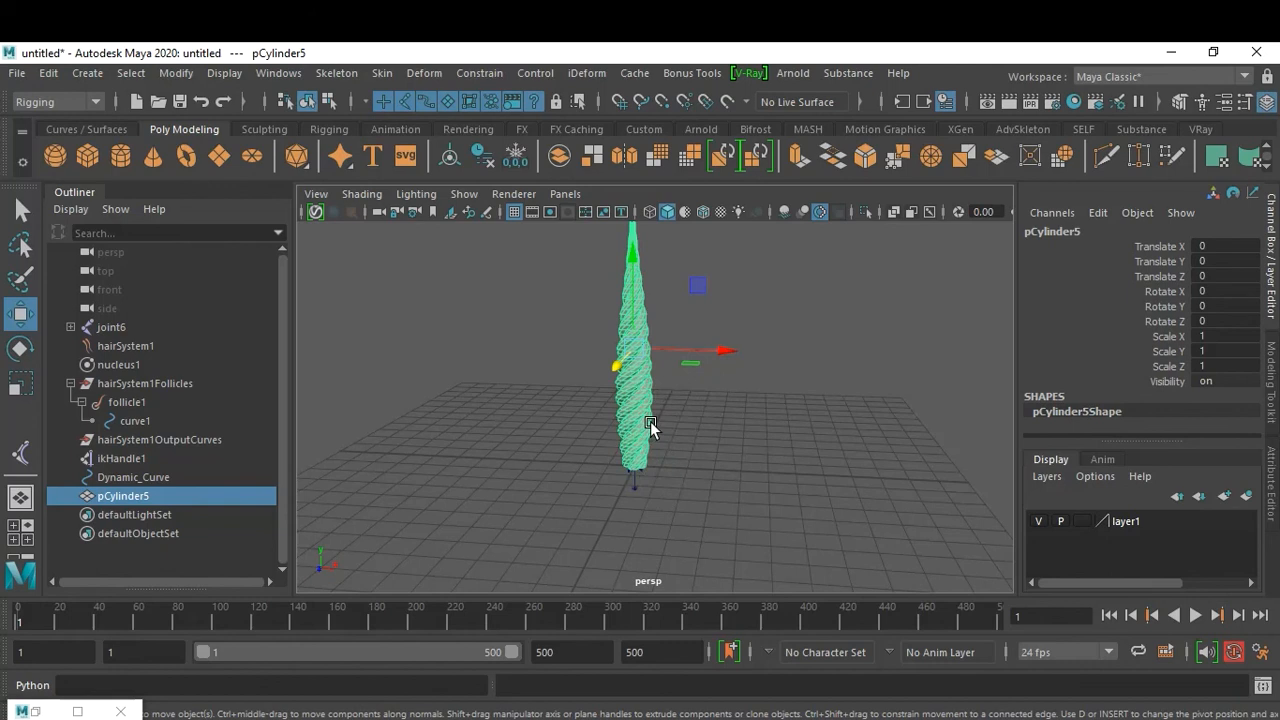
pyautogui.keyDown('ctrl'); pyautogui.click(113, 330); pyautogui.keyUp('ctrl')
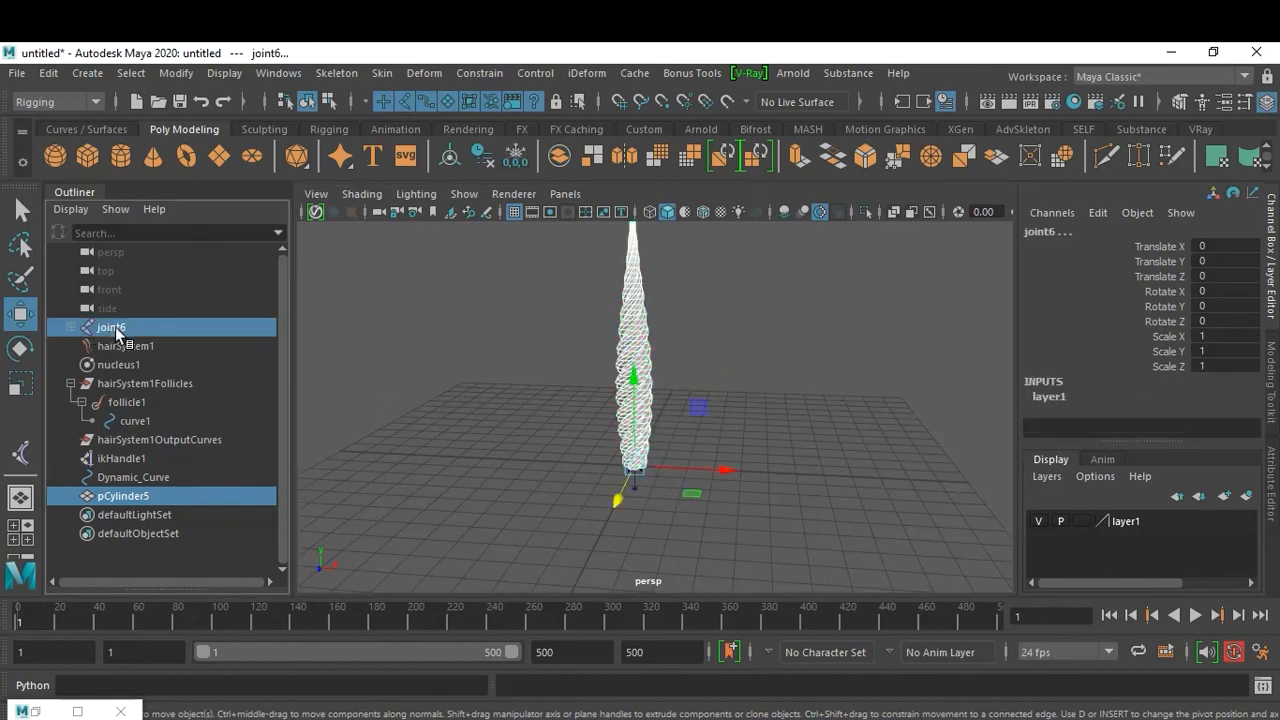
pyautogui.click(362, 194)
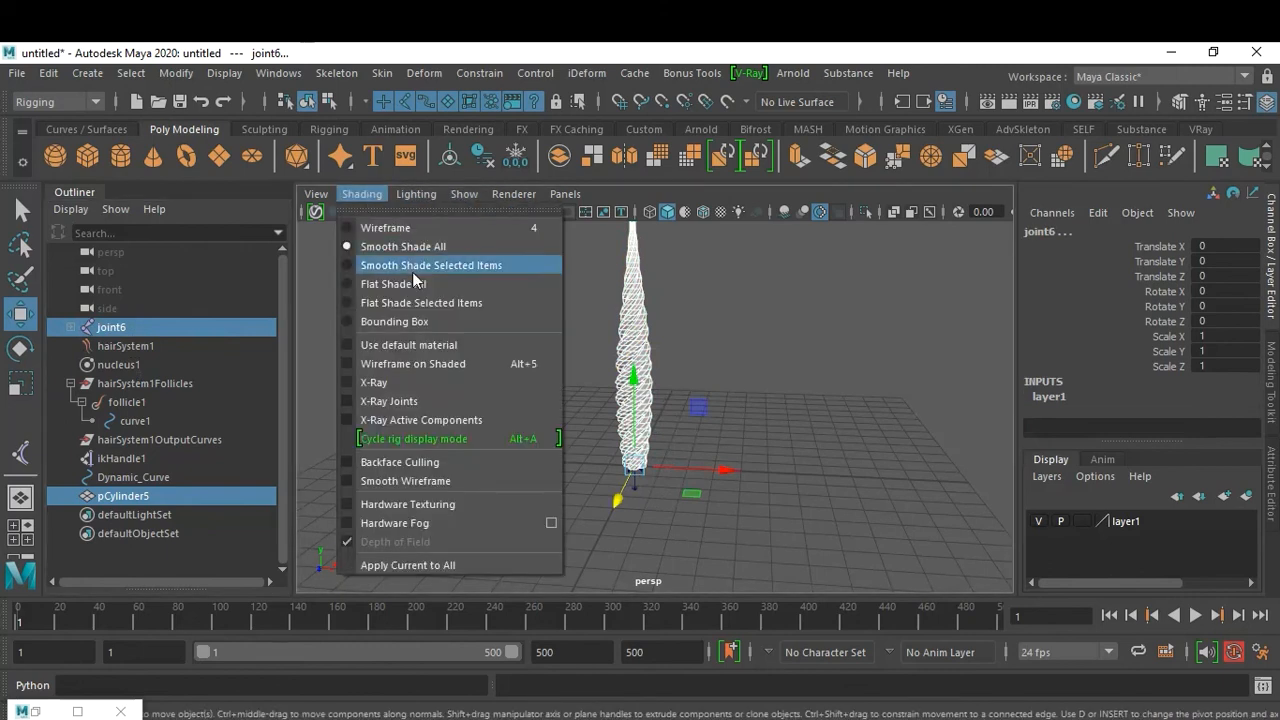
pyautogui.click(424, 382)
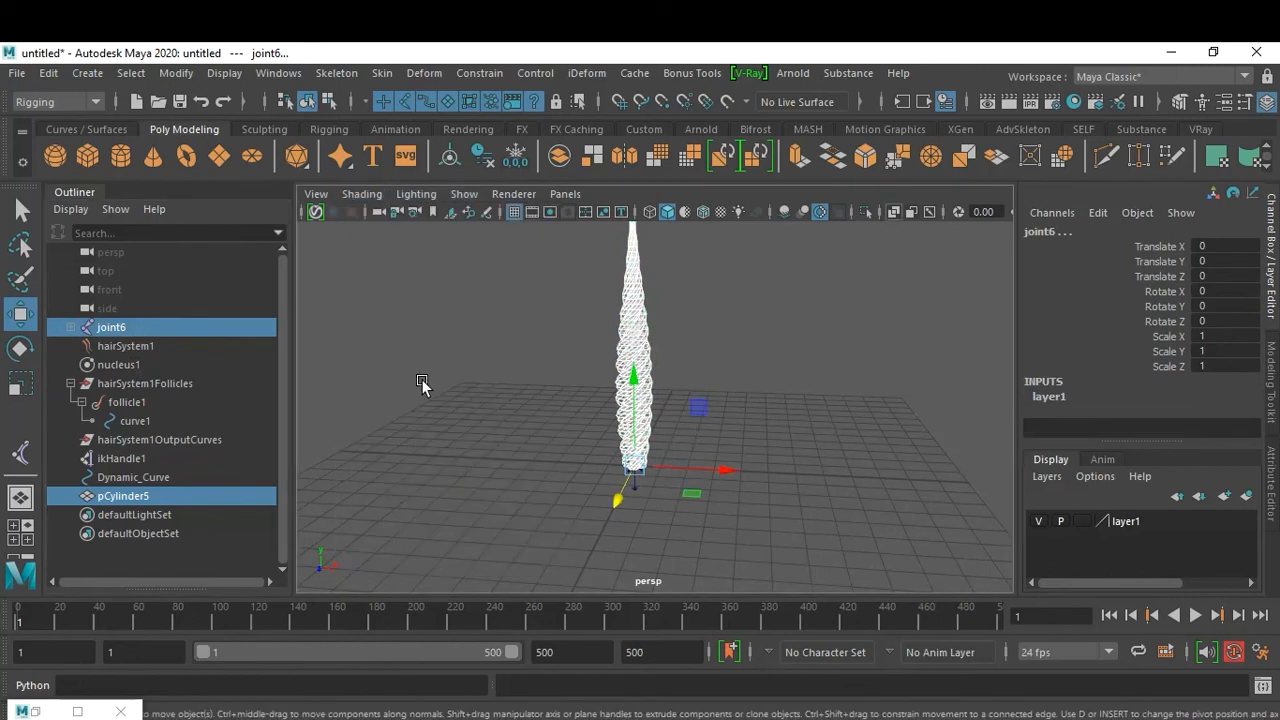
pyautogui.click(812, 395)
pyautogui.keyDown('alt'); pyautogui.moveTo(670, 364); pyautogui.dragTo(790, 357, button='right'); pyautogui.keyUp('alt')
pyautogui.keyDown('alt'); pyautogui.moveTo(671, 410); pyautogui.dragTo(766, 296, button='middle'); pyautogui.keyUp('alt')
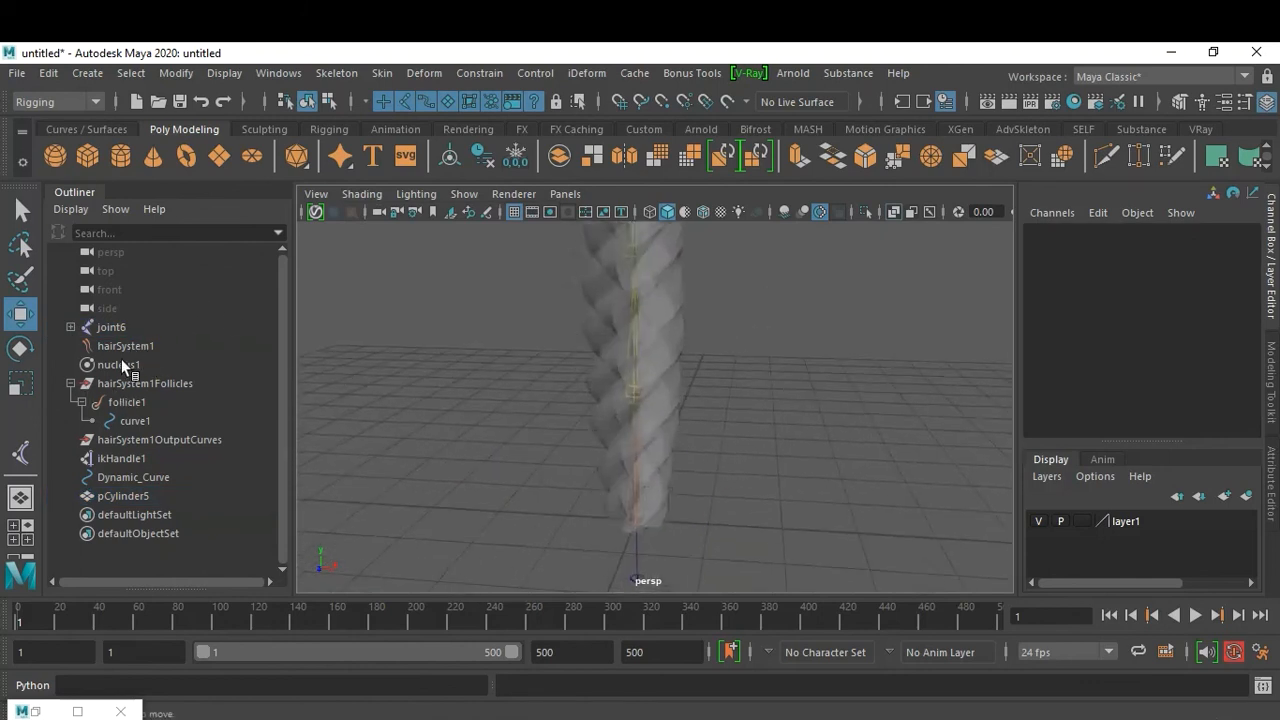
# Reset the Bind Skin options to their defaults and bind the rope mesh pCylinder5 to the joint6 hierarchy.
pyautogui.click(115, 328)
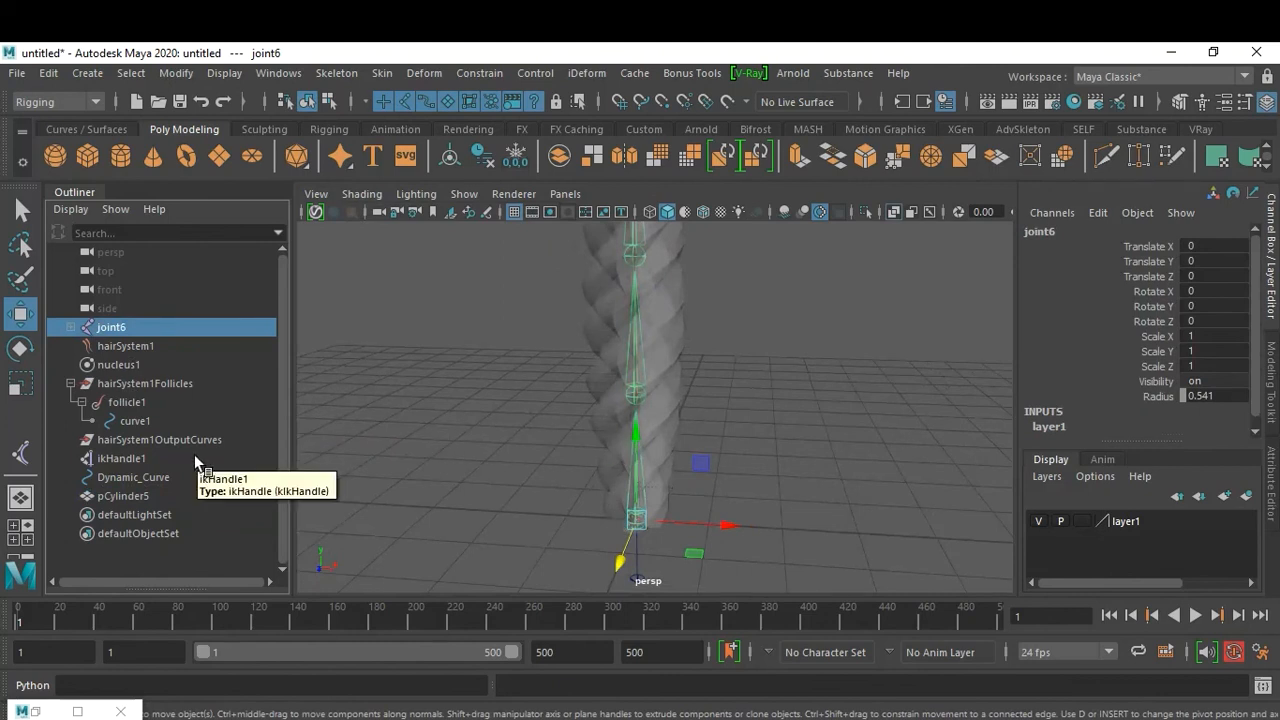
pyautogui.click(679, 356)
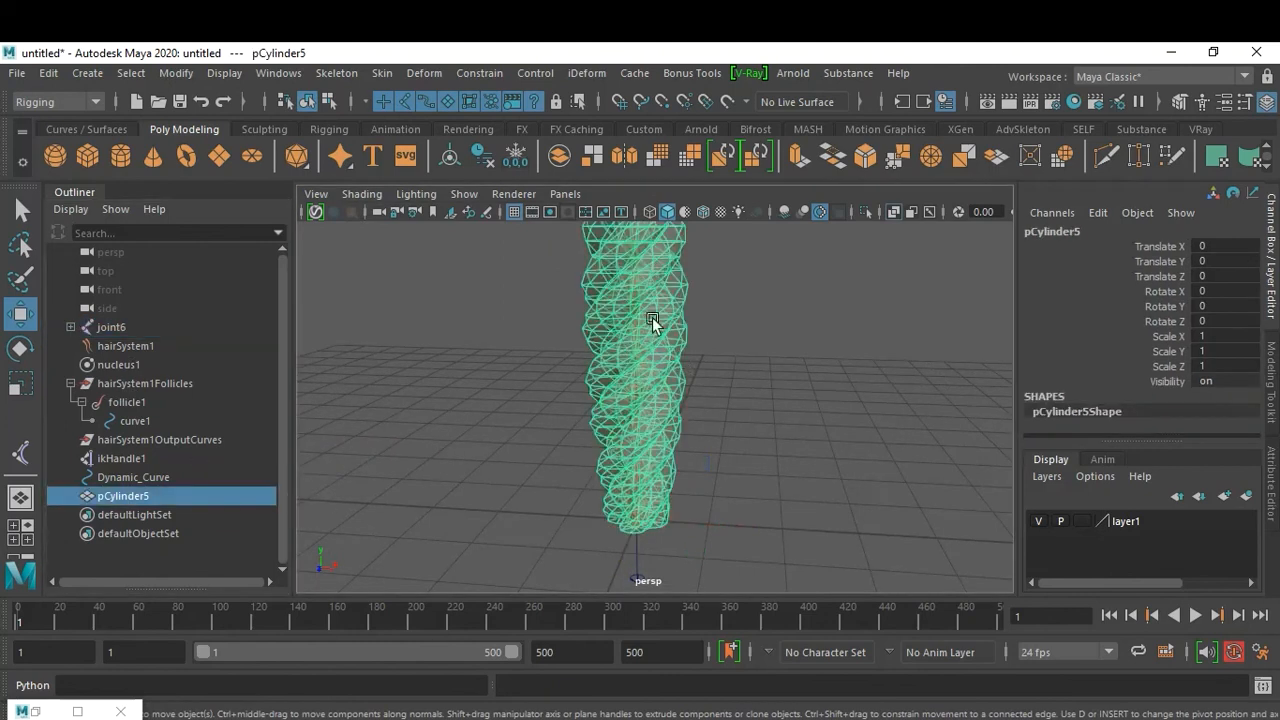
pyautogui.click(111, 329)
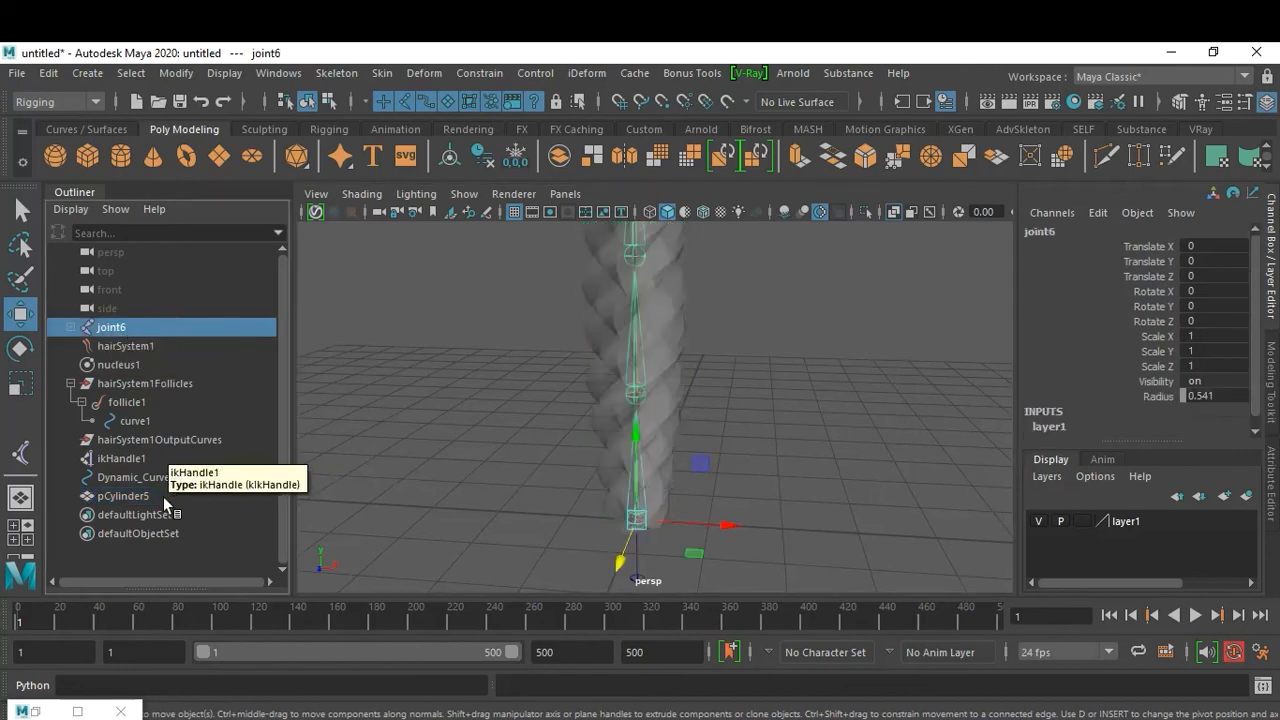
pyautogui.keyDown('ctrl'); pyautogui.click(207, 499); pyautogui.keyUp('ctrl')
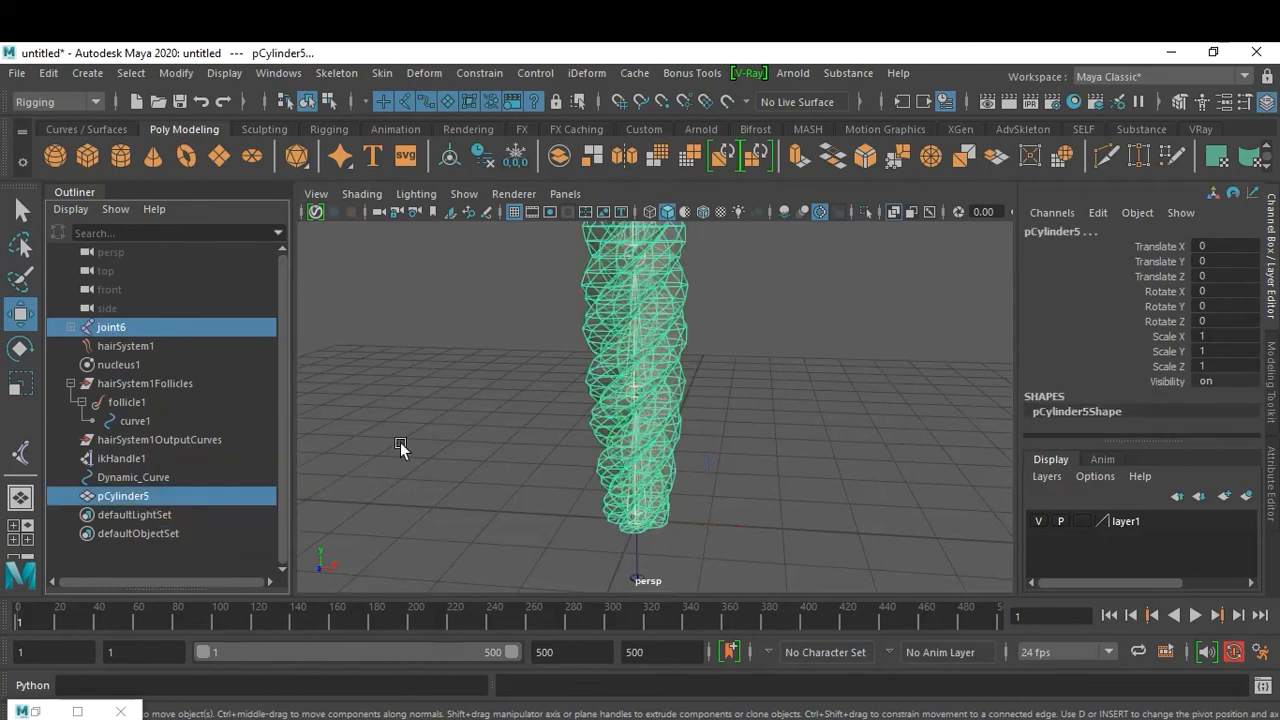
pyautogui.click(337, 74)
pyautogui.moveTo(381, 74)
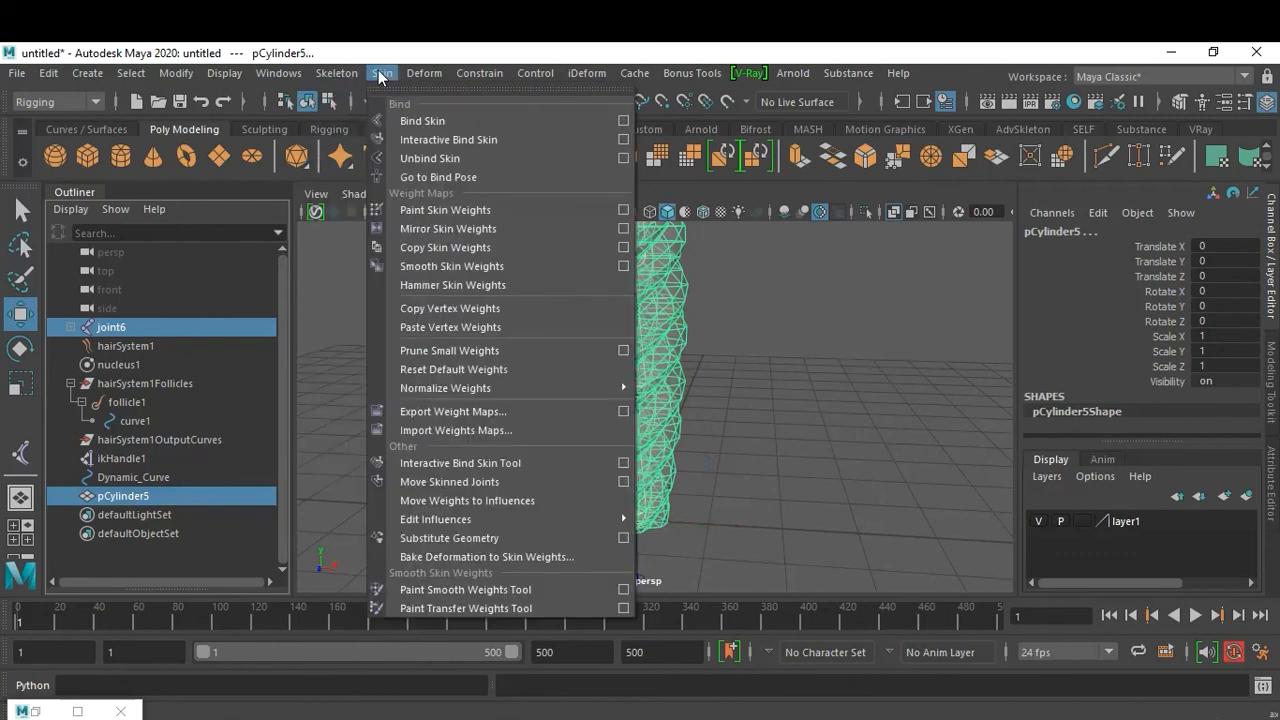
pyautogui.click(624, 121)
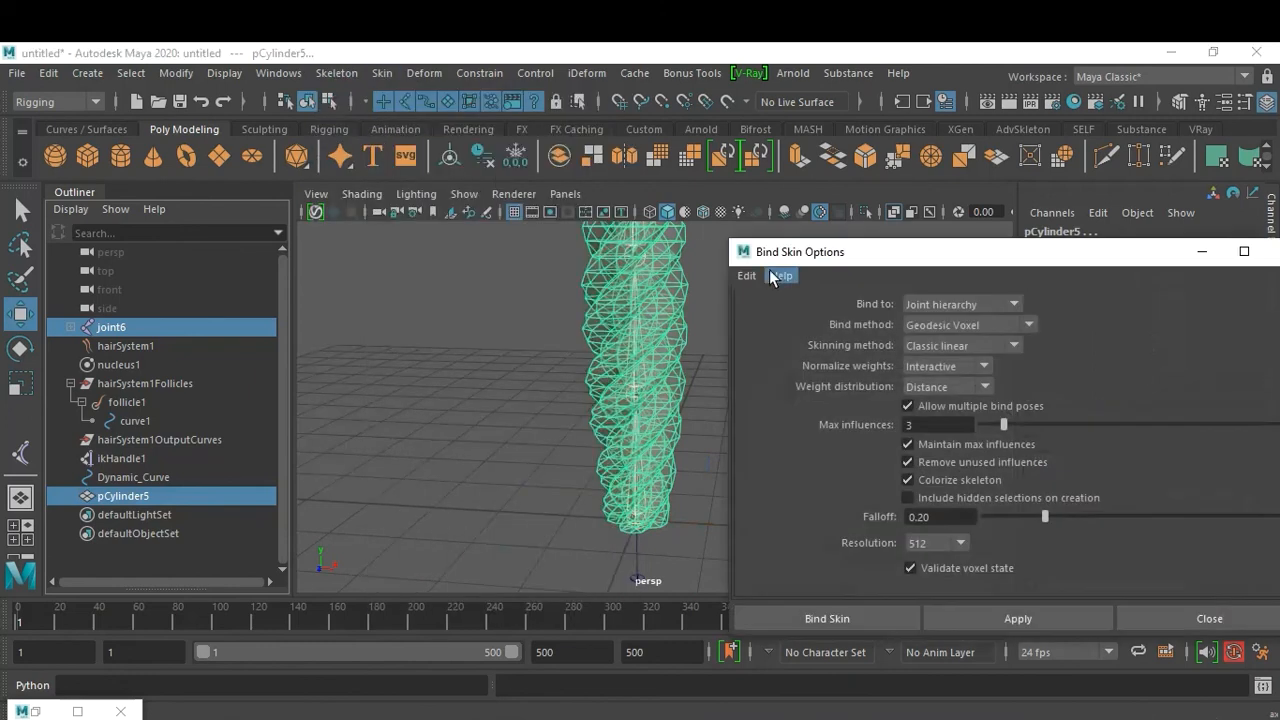
pyautogui.click(745, 274)
pyautogui.click(773, 314)
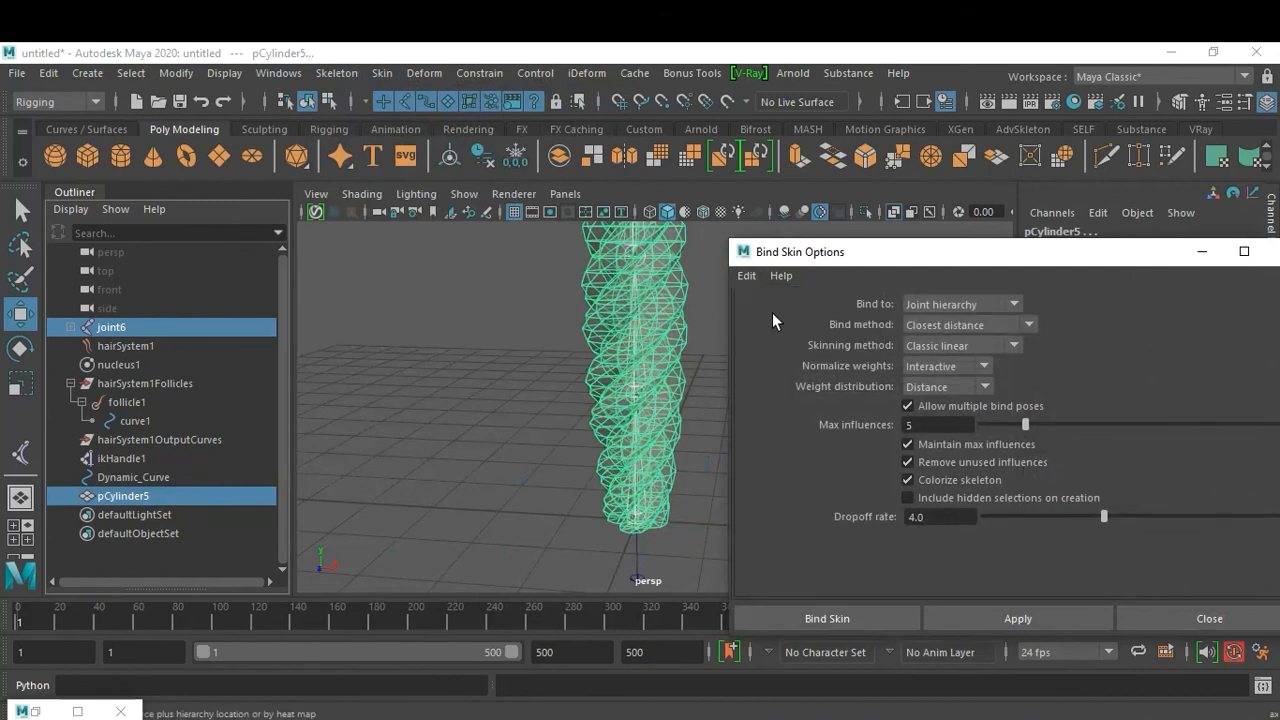
pyautogui.click(746, 275)
pyautogui.click(767, 312)
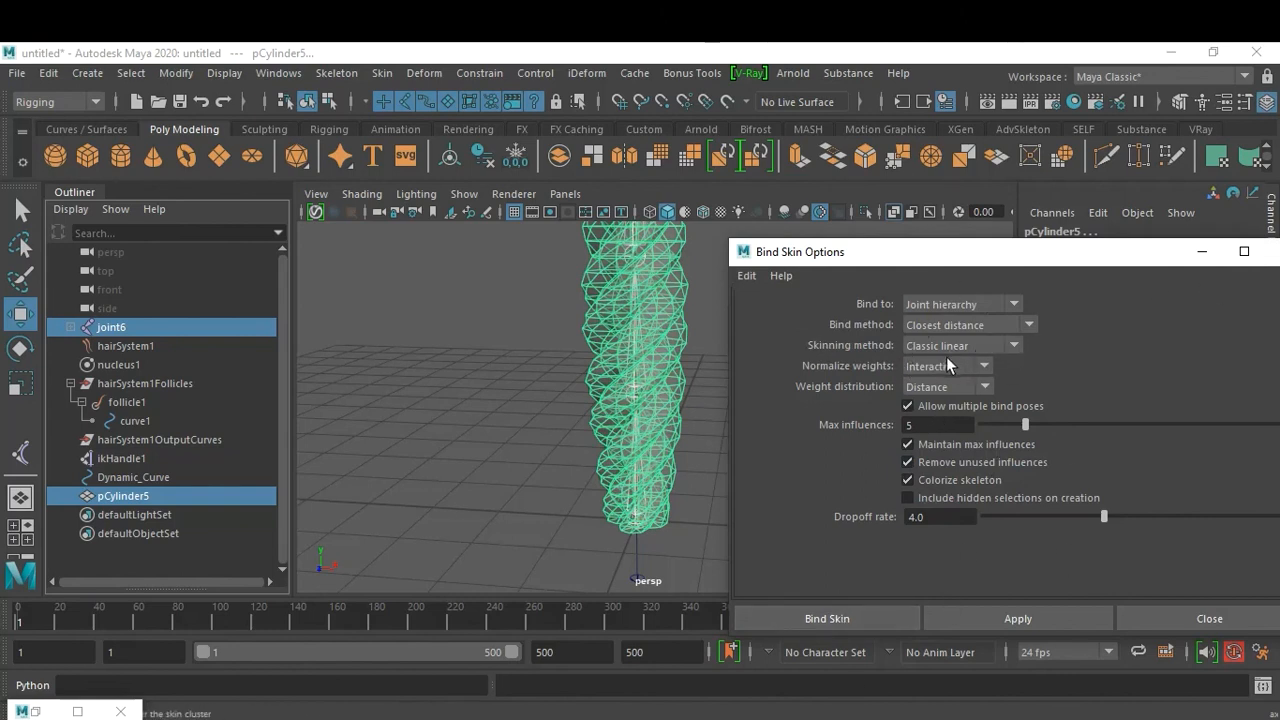
pyautogui.click(835, 622)
pyautogui.click(804, 343)
pyautogui.scroll(-6, 806, 344)
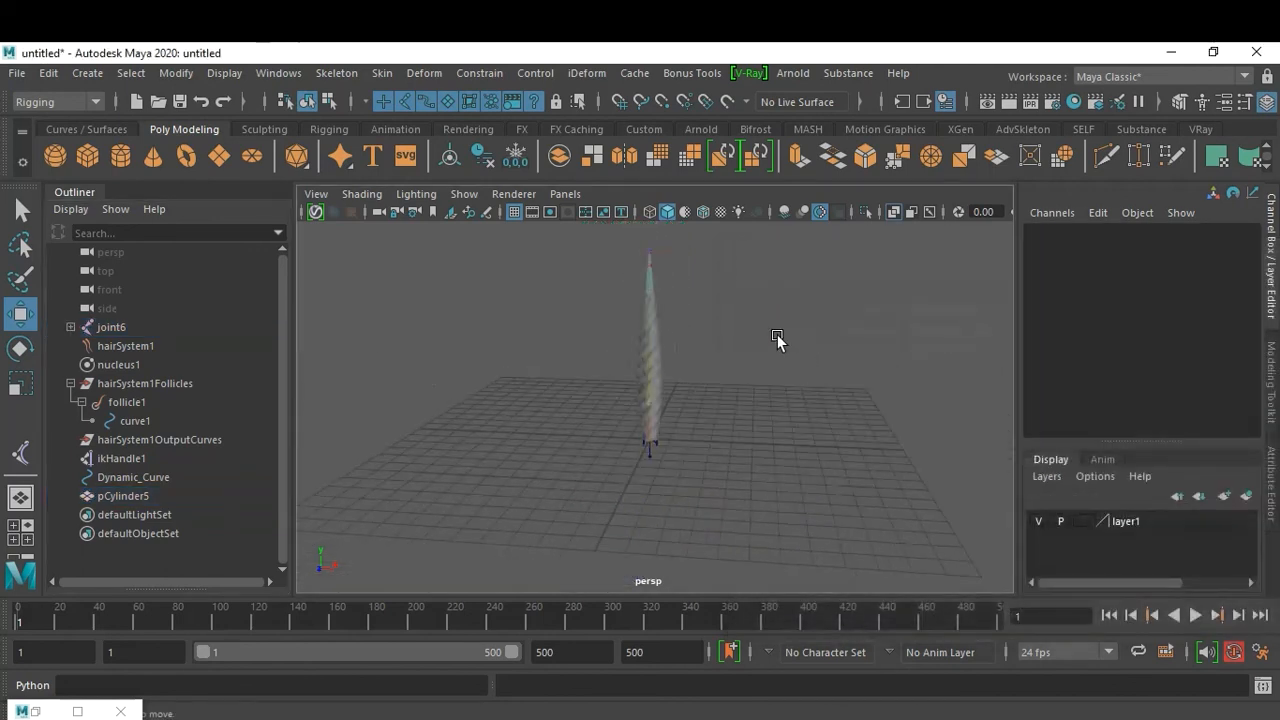
# Turn off X-Ray shading so the rope mesh displays as a solid surface.
pyautogui.click(361, 194)
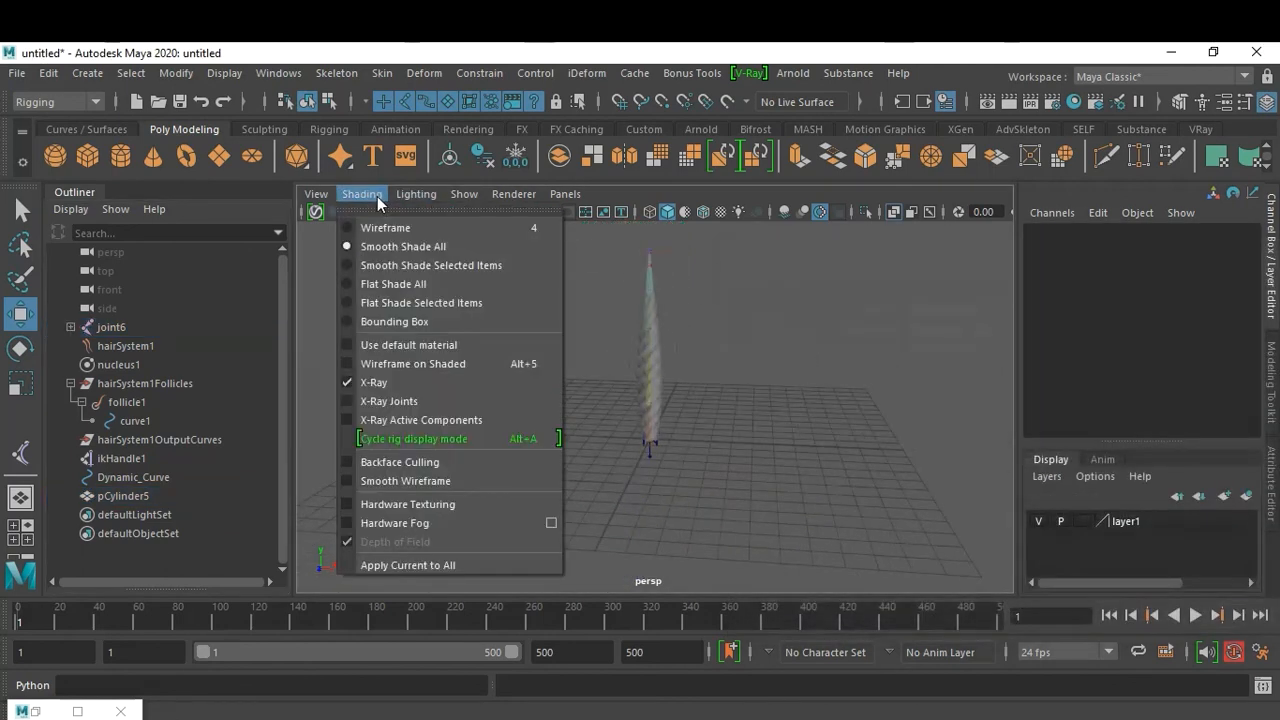
pyautogui.click(350, 385)
pyautogui.scroll(5, 780, 420)
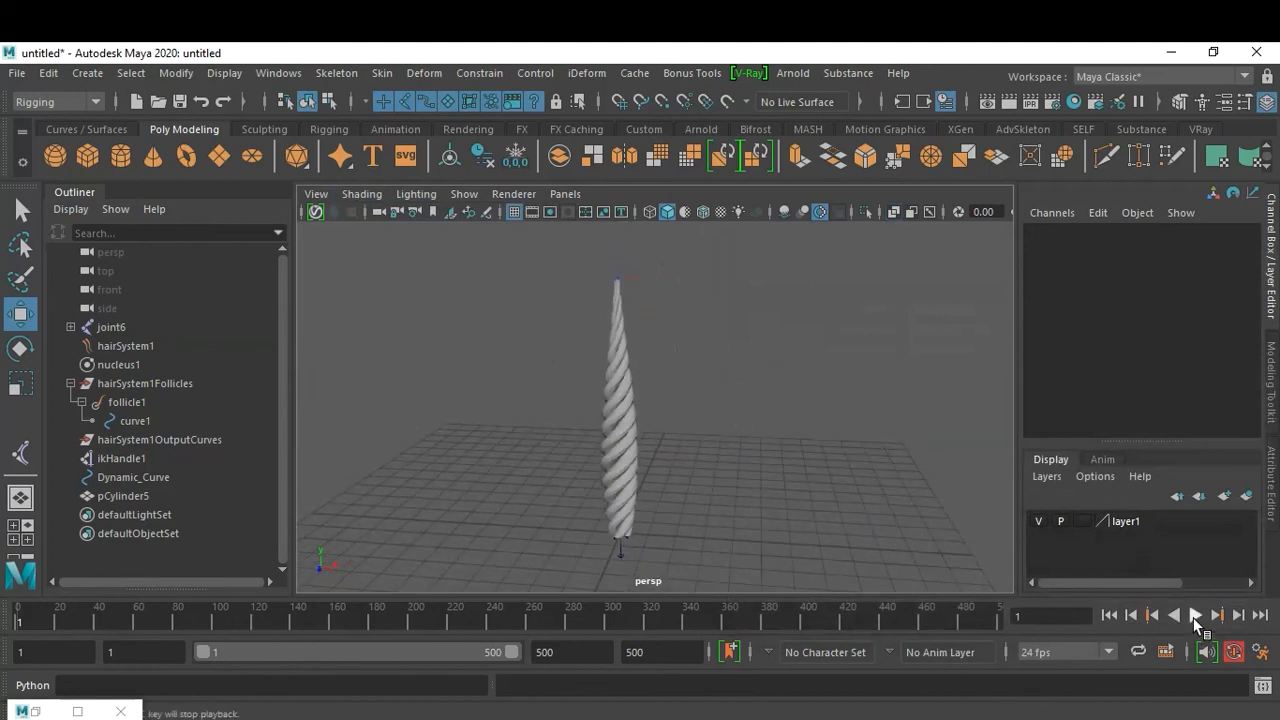
# Play the simulation to check how the rebound rope mesh bends with the dynamic joint chain, and stop playback.
pyautogui.click(1195, 615)
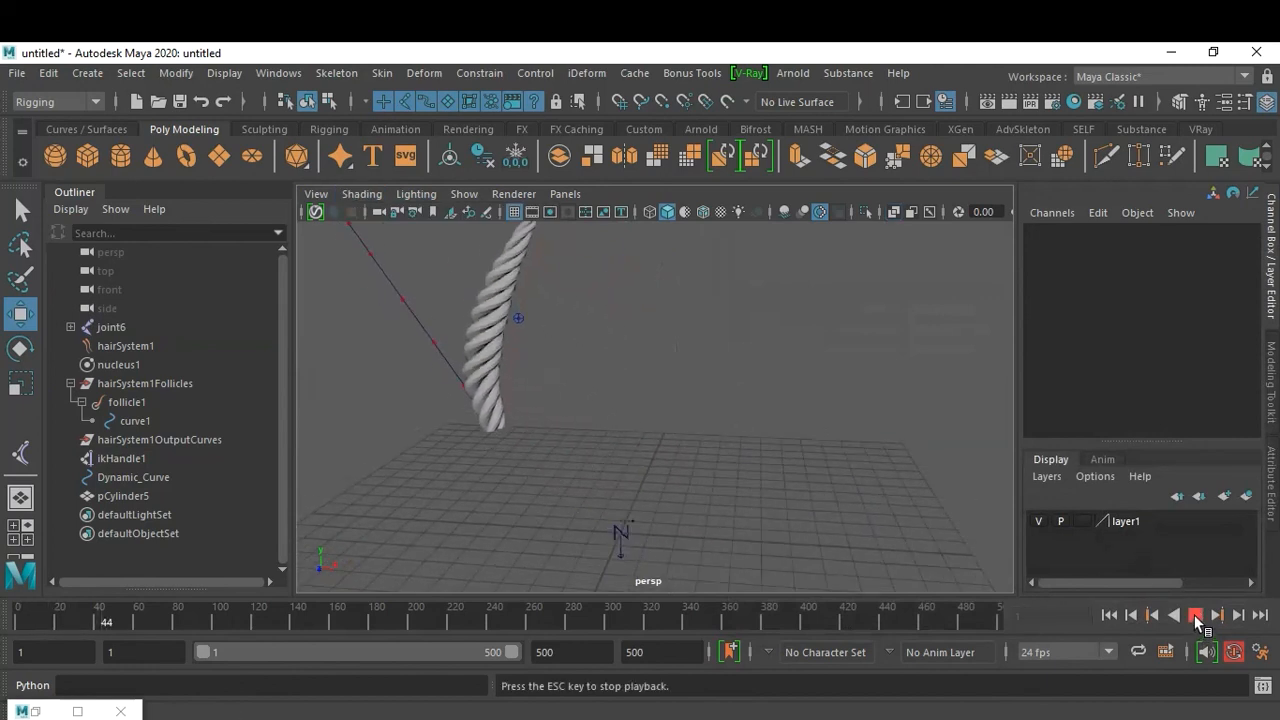
pyautogui.scroll(-4, 742, 433)
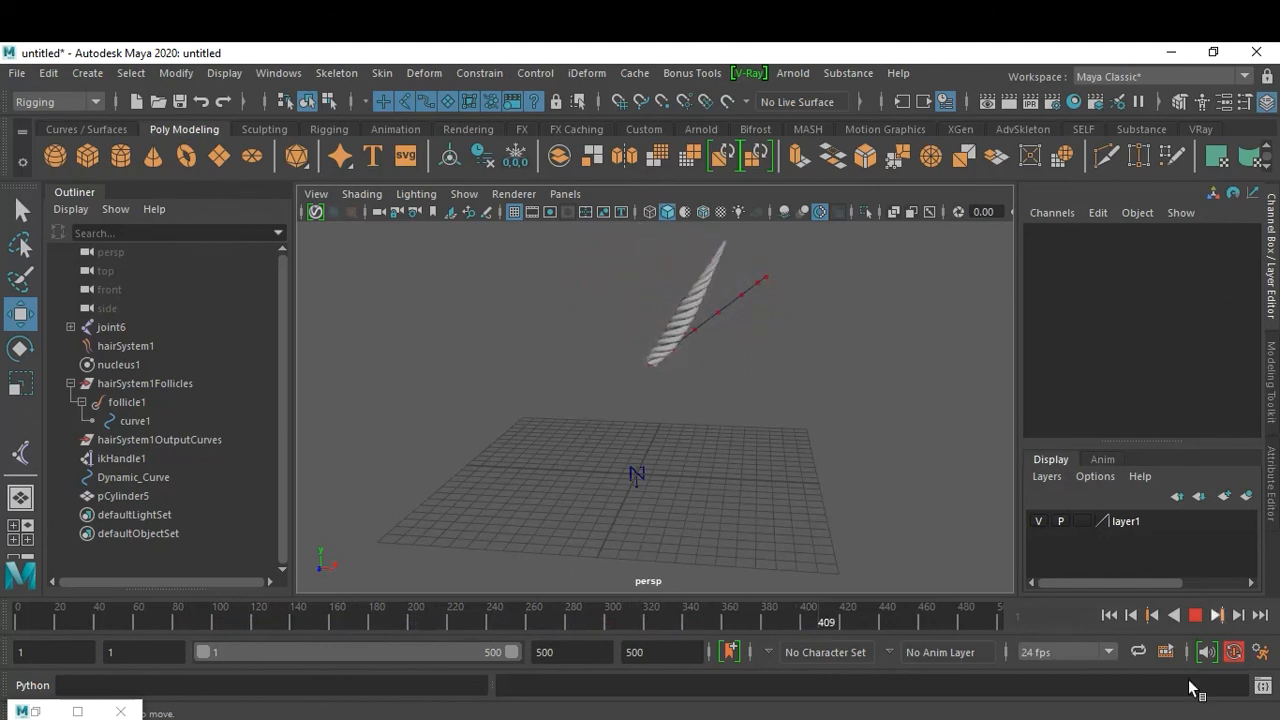
pyautogui.click(1195, 615)
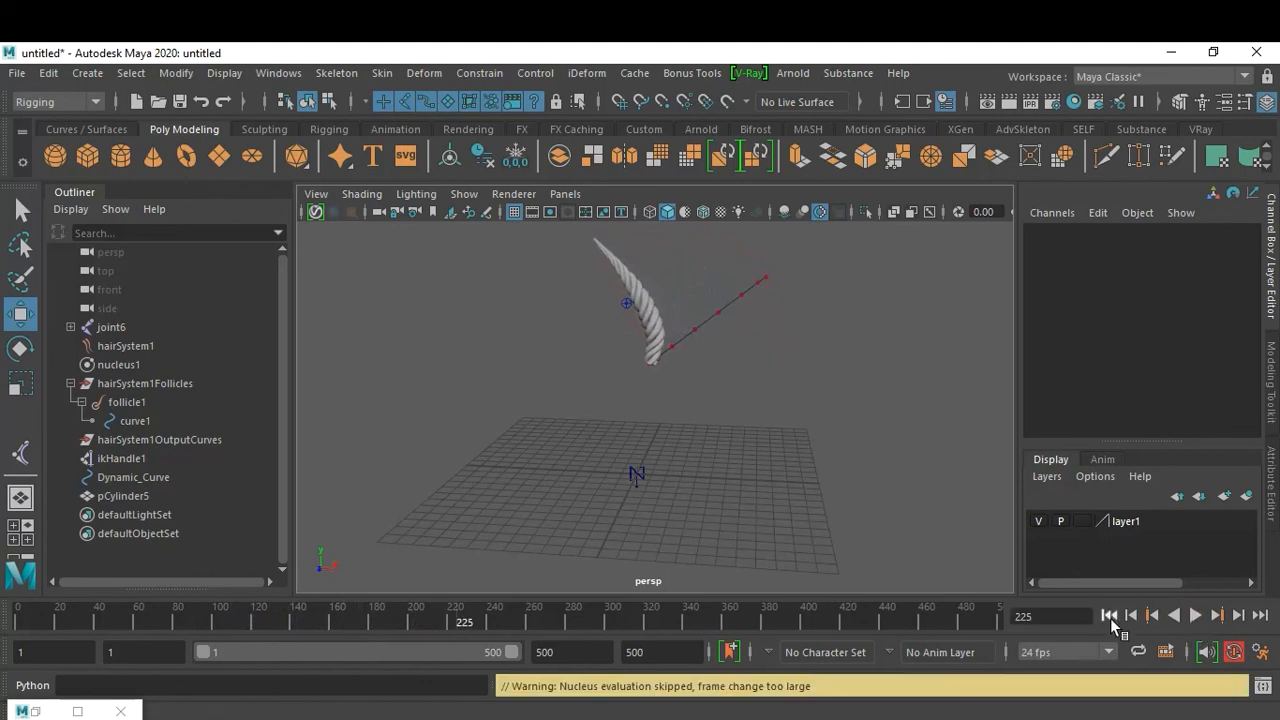